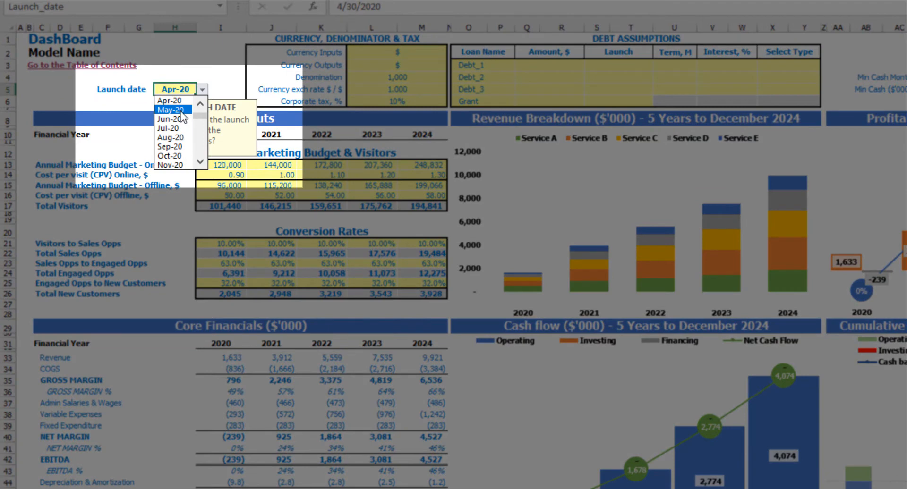
- Set the launch date to May-20
left_click(180, 110)
left_click(191, 52)
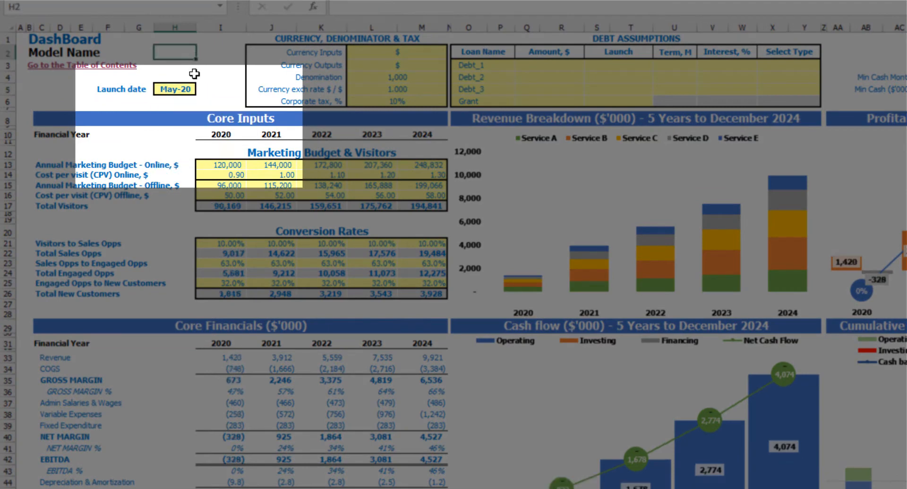
left_click(183, 93)
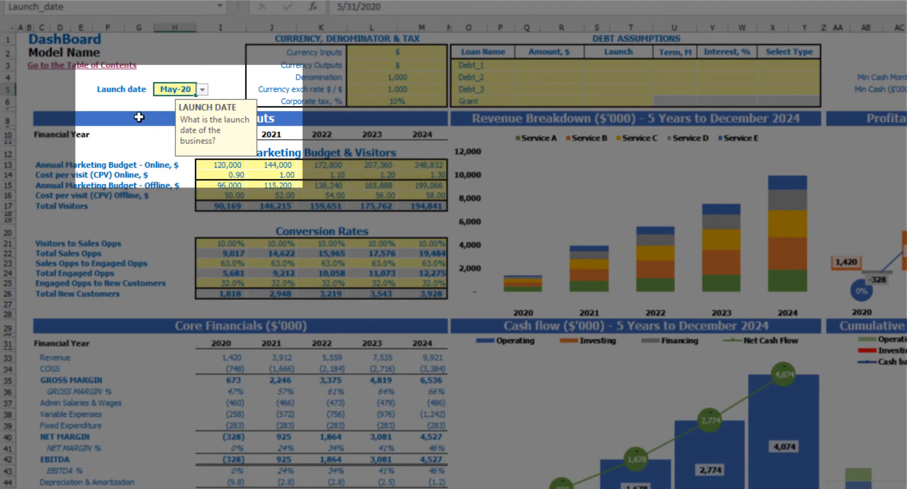
left_click(121, 102)
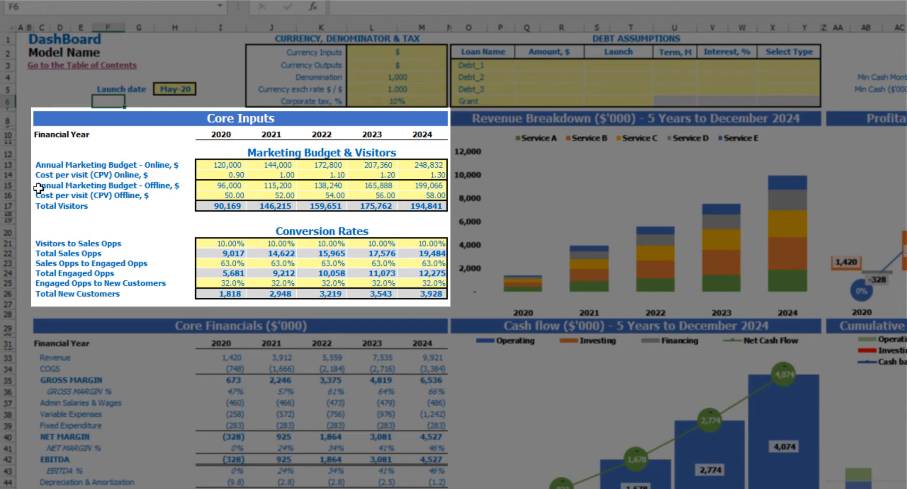
- Try clearing the offline marketing budget and offline cost per visit for 2020 to 2024, and undo the deletion
left_click_drag(223, 195, 431, 181)
key("Delete")
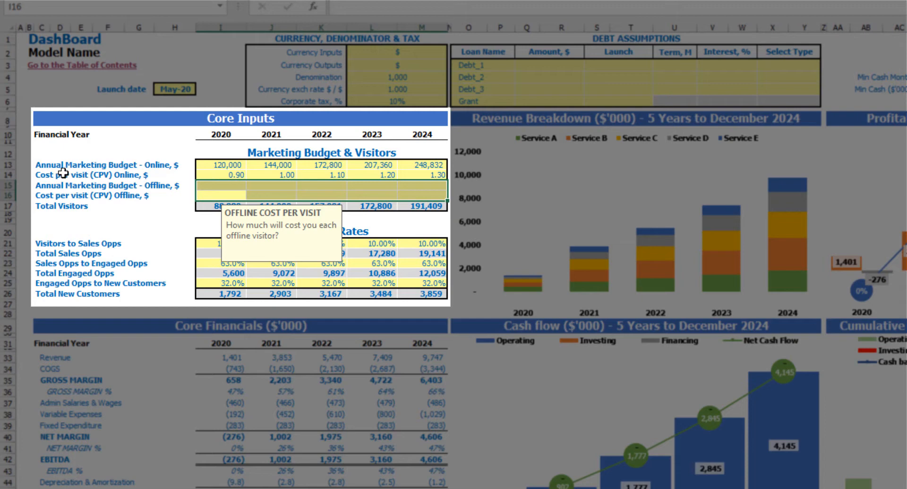
key("ctrl+z")
left_click(174, 244)
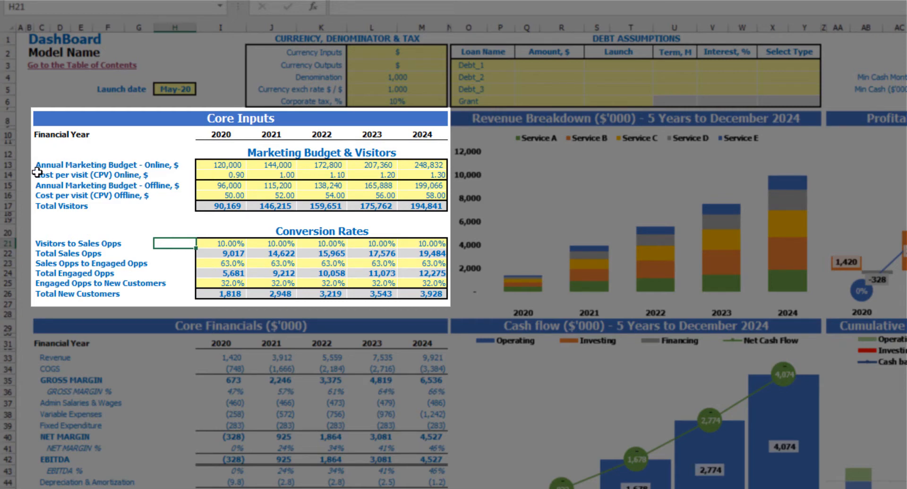
- Set the 2020 online marketing budget to 100,000 and make the 2021 budget a formula adding 20,000 to the 2020 value
left_click(221, 168)
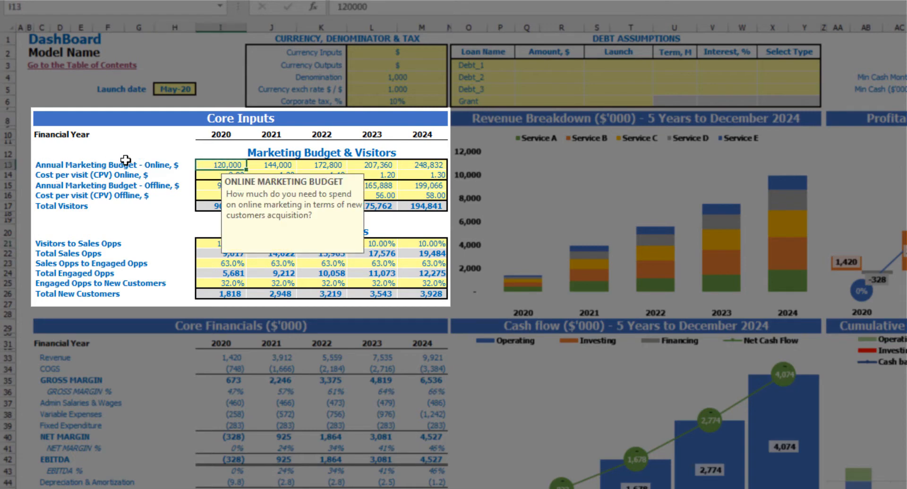
type("10")
key("Tab")
type("=")
key("Left")
type("+")
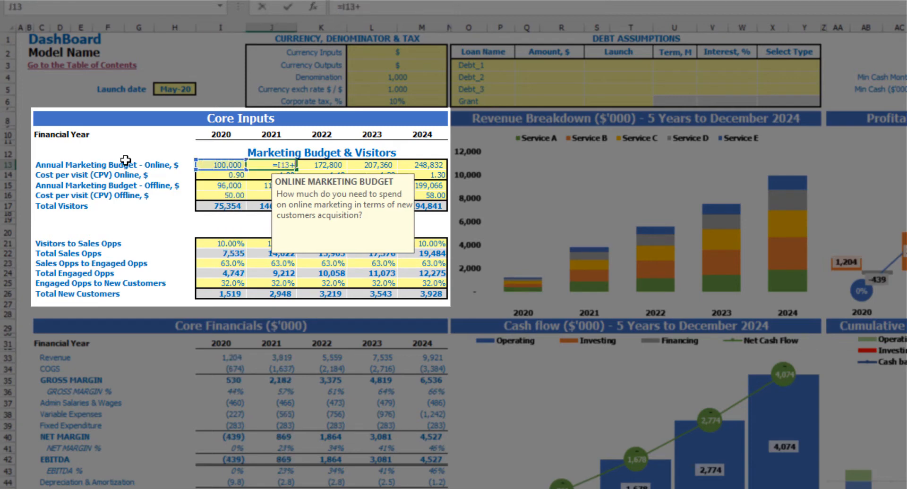
type("20000")
key("ctrl+Return")
- Copy the 2021 online marketing budget formula across 2022 to 2024
key("ctrl+c")
key("Right")
key("shift+Right")
key("shift+Right")
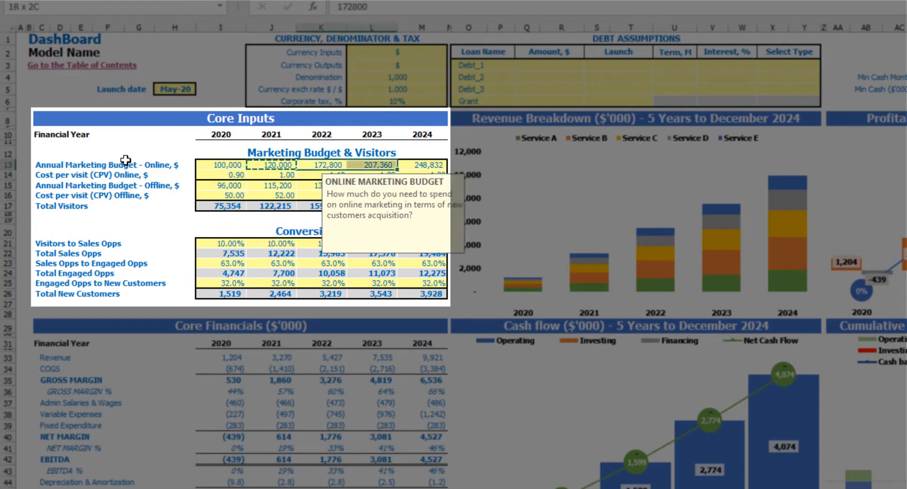
key("ctrl+v")
left_click(121, 154)
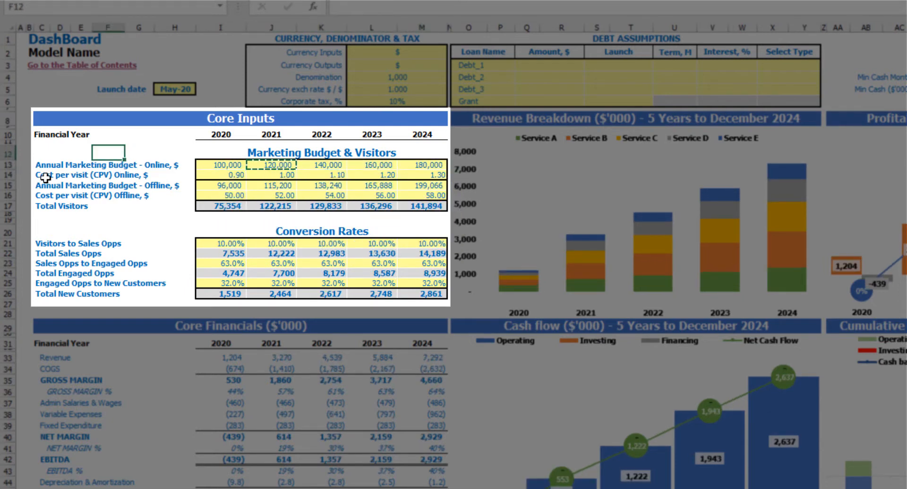
- Set the online cost per visit for 2020 to 2024 to 1.00, 1.20, 1.40, 1.60 and 1.80
left_click(209, 175)
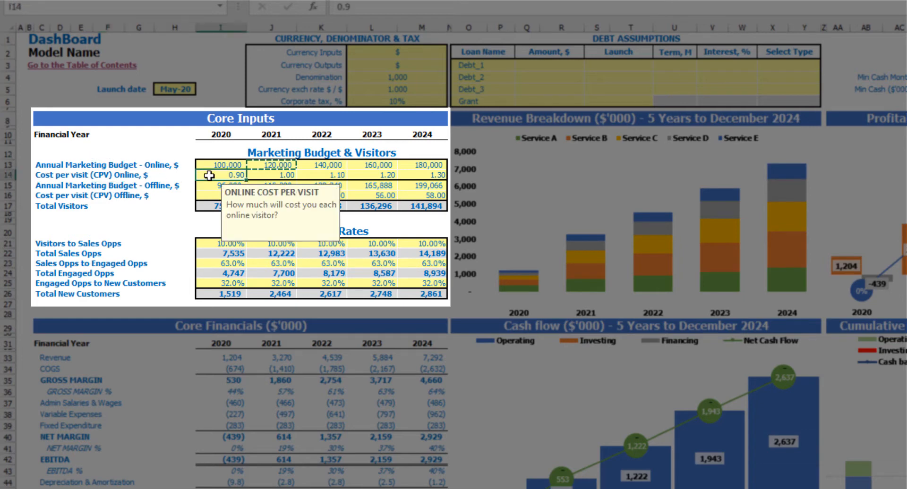
type("1")
key("Tab")
type("1.2")
key("Tab")
type("1")
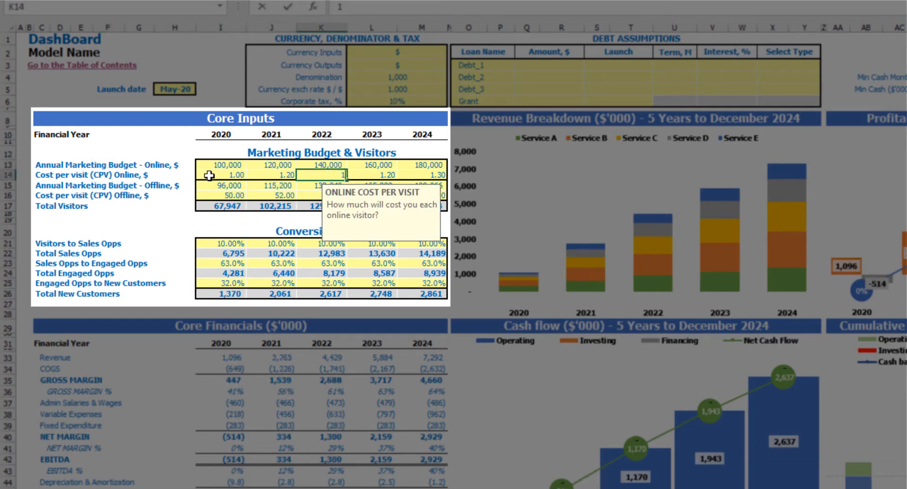
type(".4")
key("Tab")
type("1")
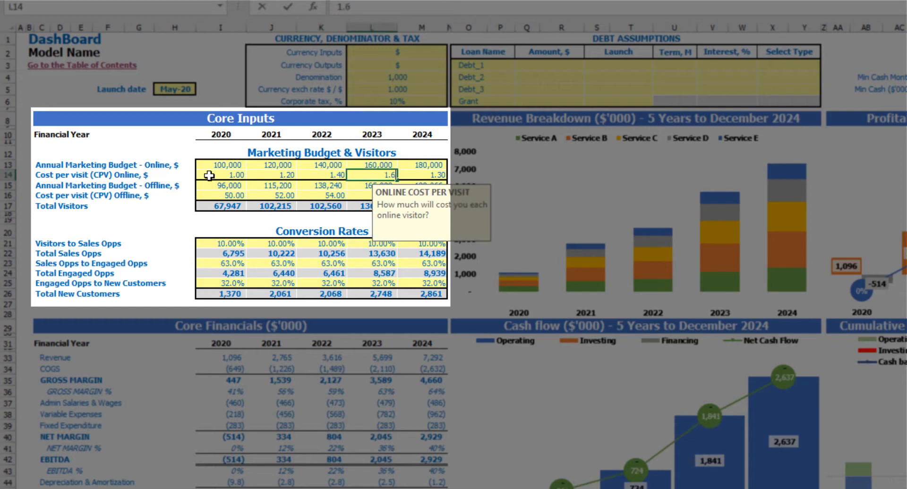
key("Tab")
type("1.3")
key("Return")
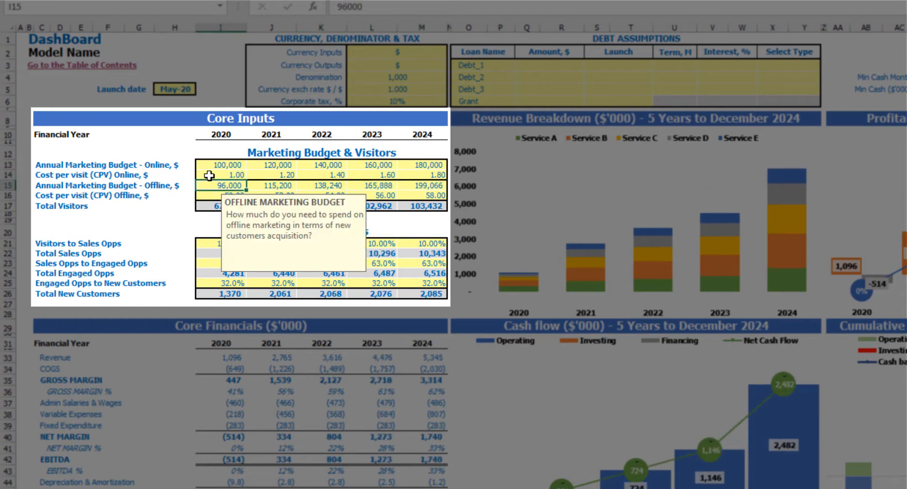
left_click(169, 152)
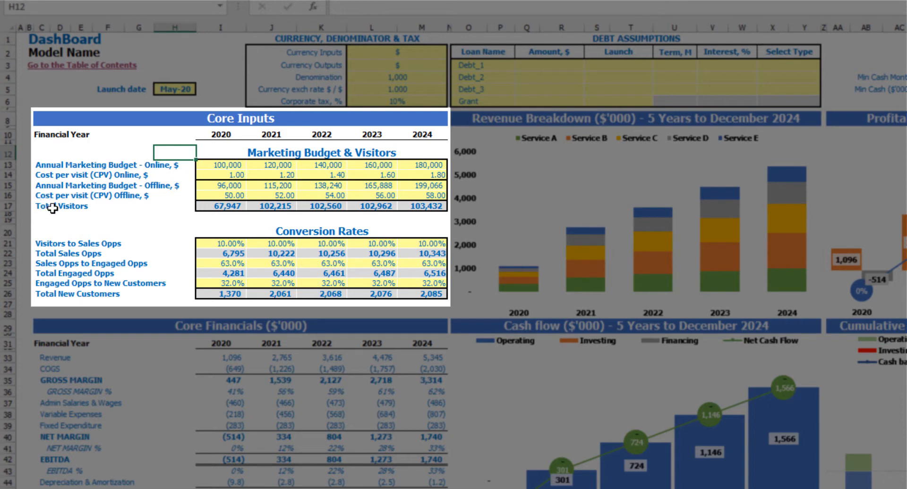
- Examine the Total Visitors row for 2020 to 2024 and the row labels of the Conversion Rates section
left_click_drag(224, 206, 415, 209)
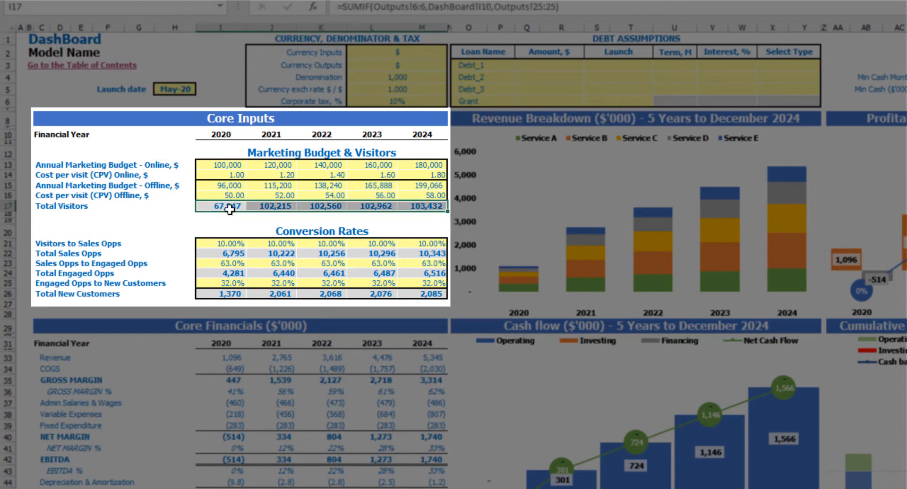
left_click(176, 215)
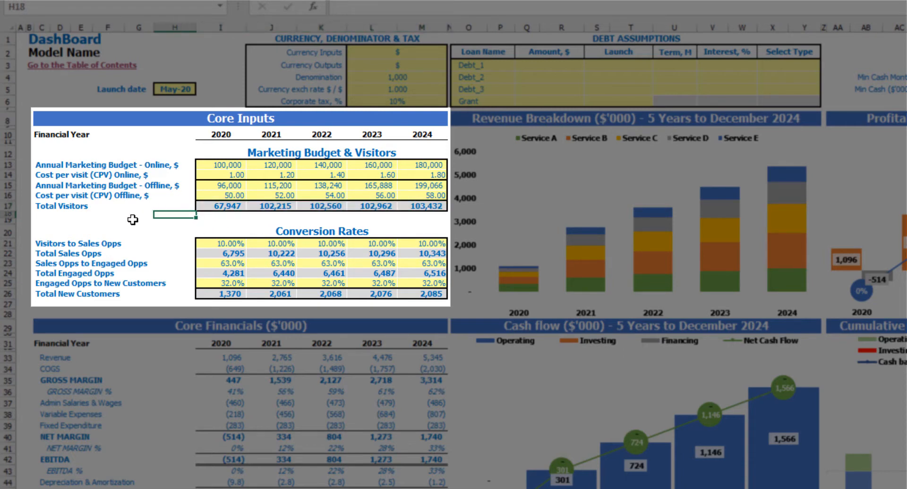
left_click(41, 244)
left_click(43, 262)
left_click(47, 274)
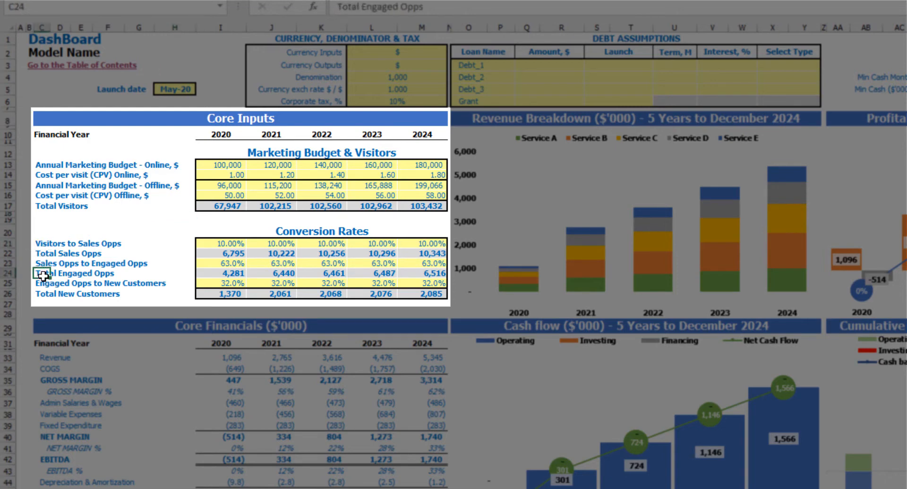
left_click(38, 244)
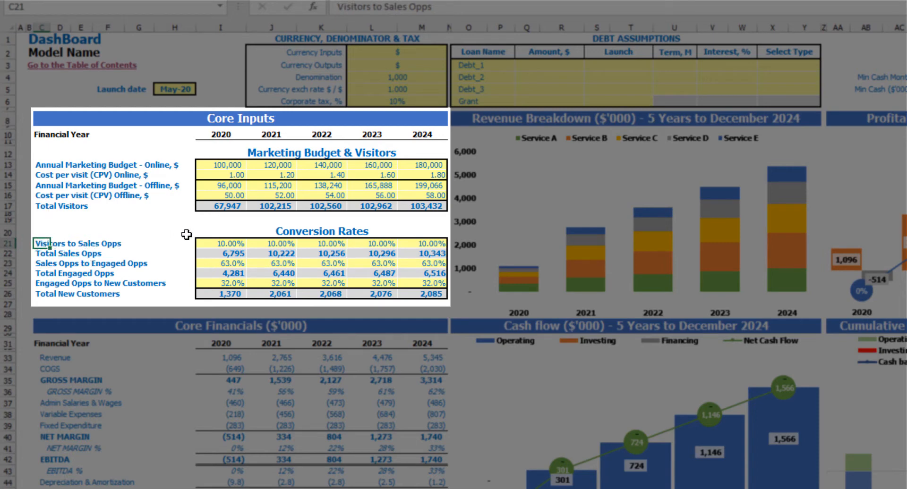
- Set the Visitors to Sales Opps rates for 2020 to 2024 to 50%, 52%, 54%, 56% and 58%
left_click(217, 243)
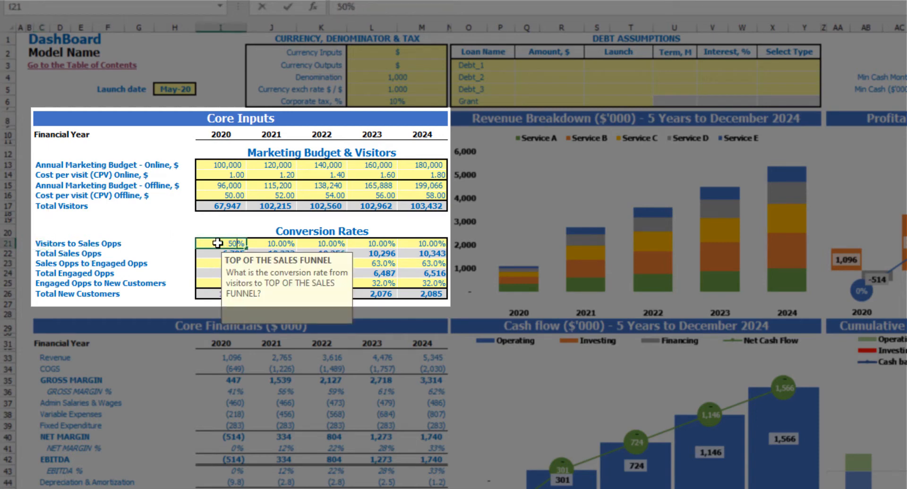
key("Return")
key("Up")
key("Right")
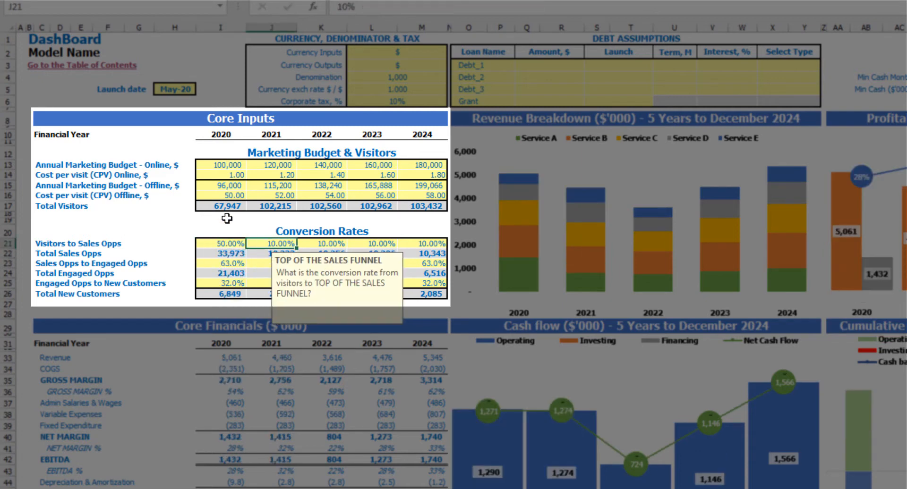
type("52")
key("Right")
type("54")
key("Right")
type("56")
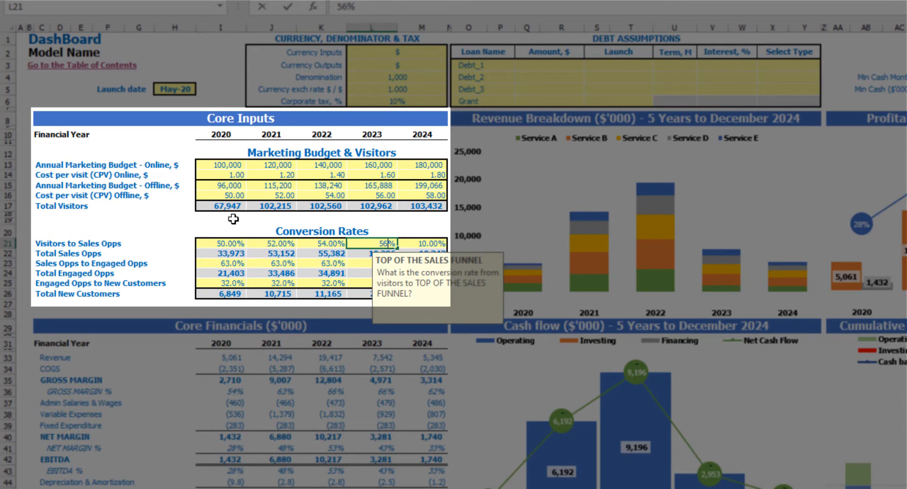
key("Right")
type("5")
key("Return")
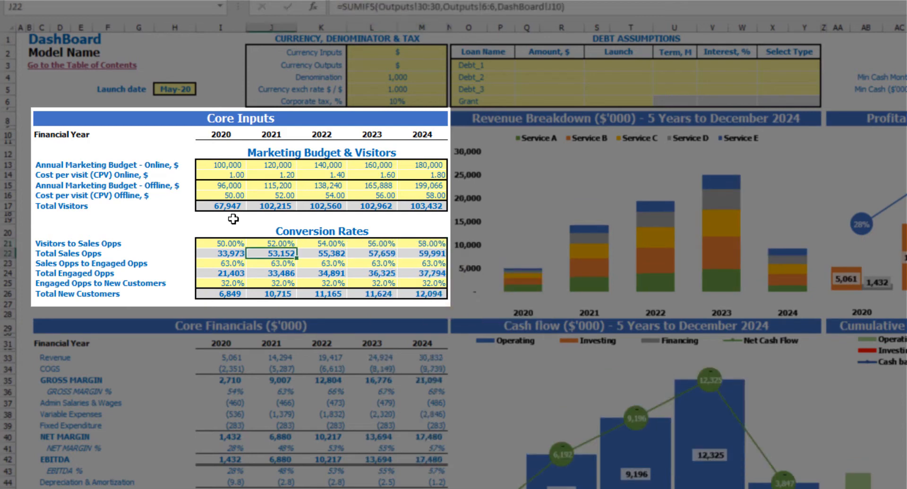
left_click(227, 206)
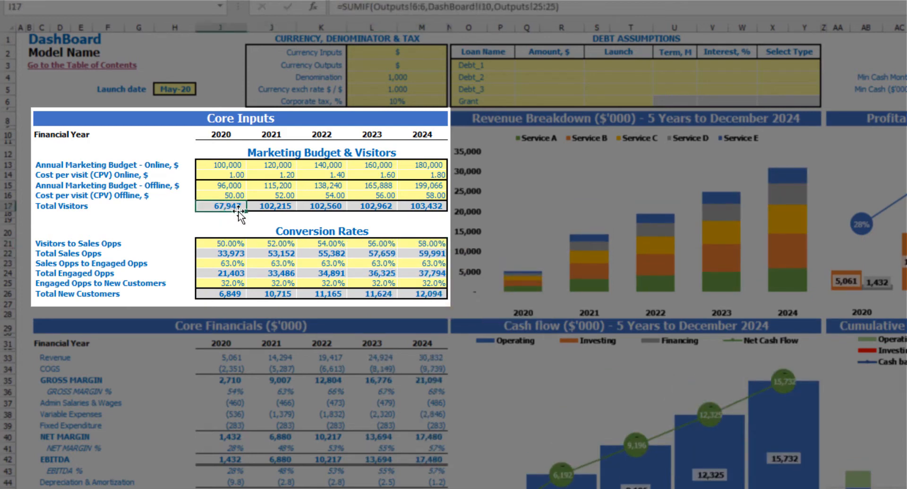
left_click(224, 256)
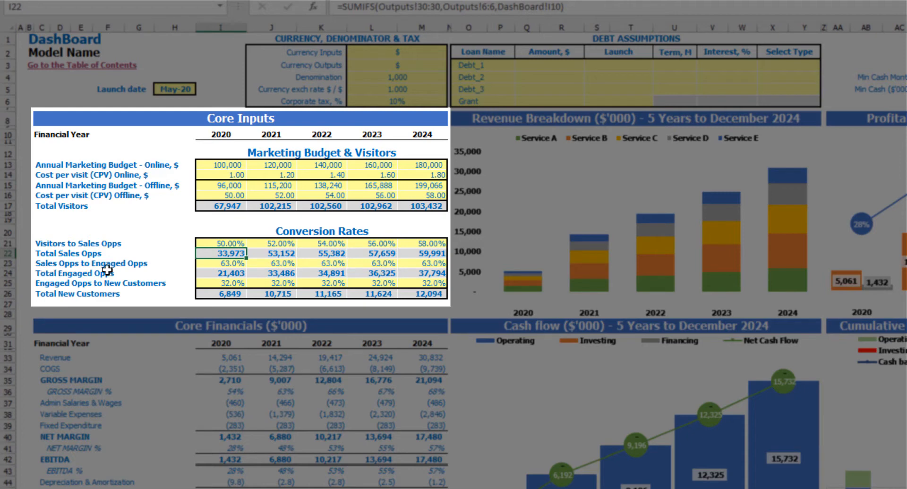
- Set the 2020 Sales Opps to Engaged Opps rate to 20% and copy it across 2021 to 2024
left_click(211, 263)
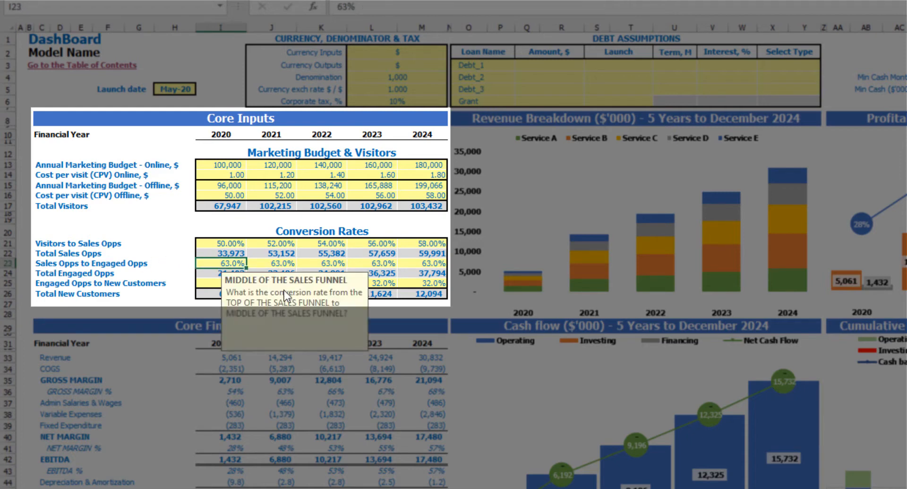
type("20")
key("ctrl+Return")
key("ctrl+c")
key("Right")
key("shift+Right")
key("shift+Right")
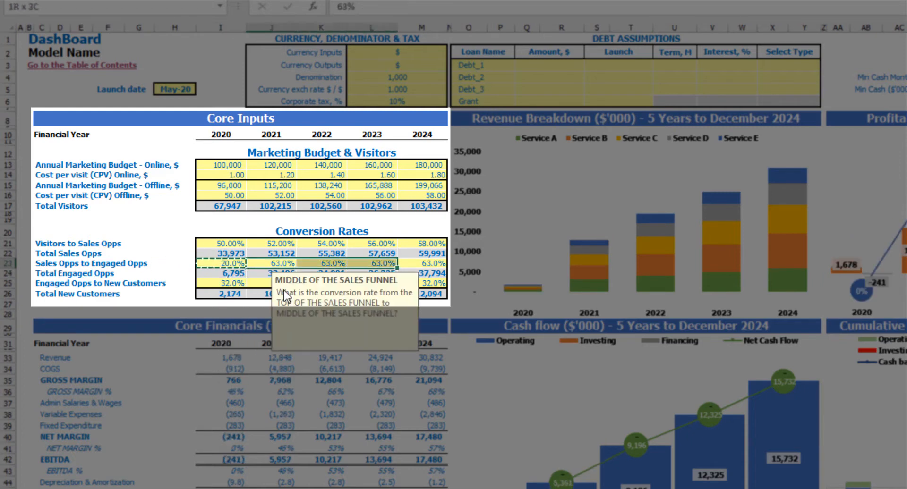
key("shift+Right")
key("ctrl+v")
left_click(172, 230)
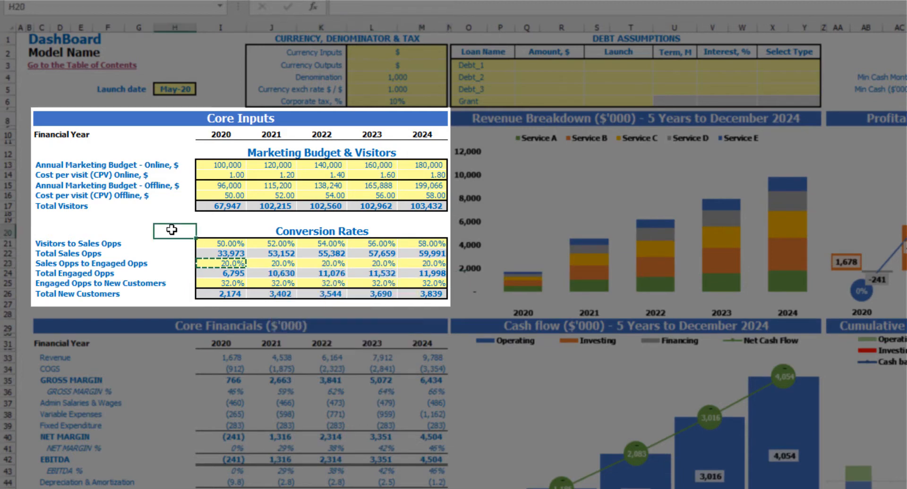
- Examine the 2020 Sales Opps to Engaged Opps rate and the Total Engaged Opps for each year from 2020 to 2024
left_click(226, 264)
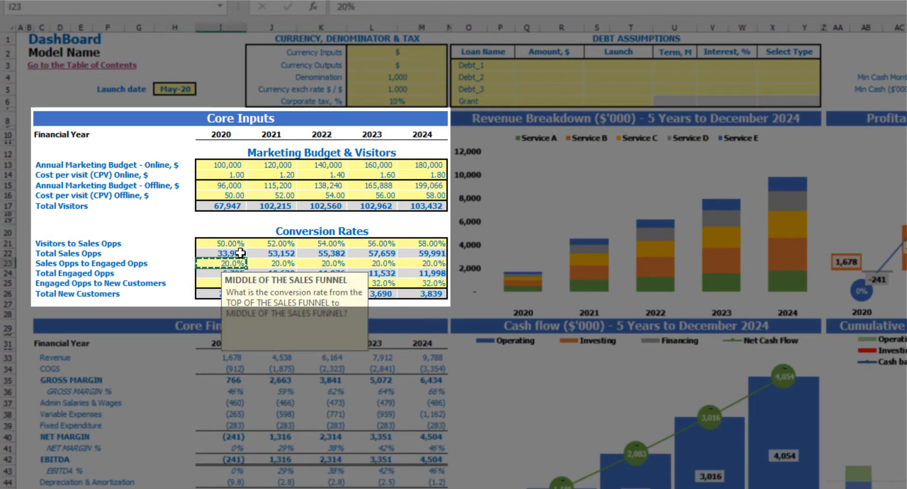
left_click(170, 228)
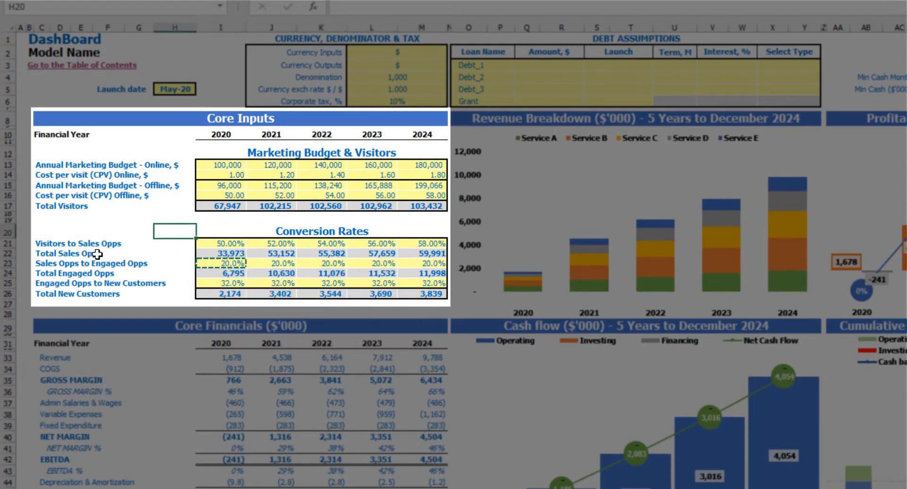
left_click(218, 276)
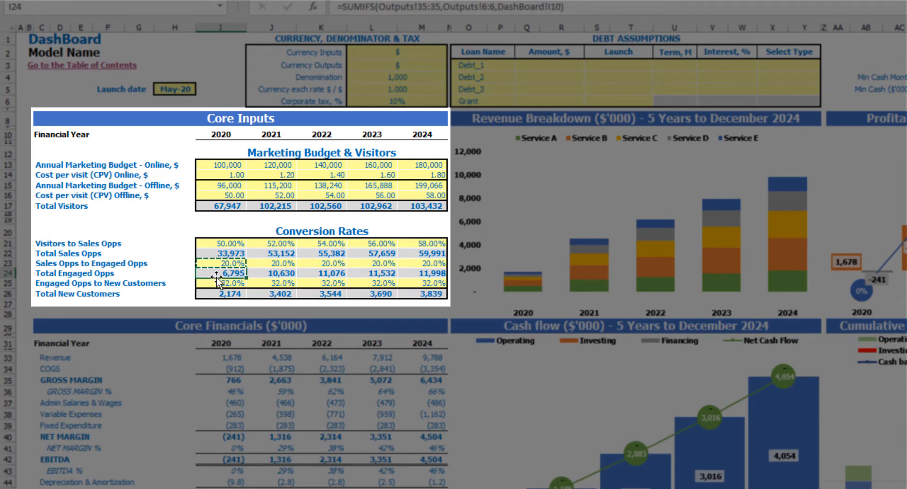
left_click(280, 273)
left_click(322, 272)
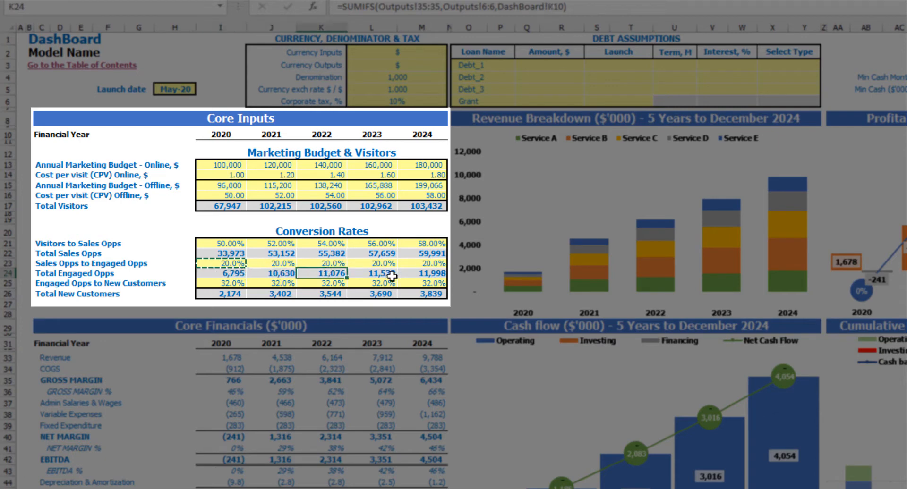
left_click(371, 274)
left_click(416, 273)
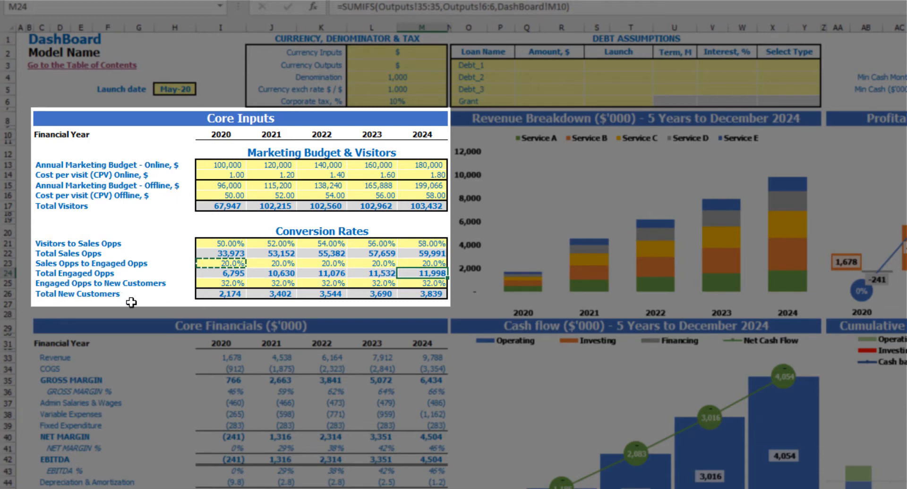
- Set the Engaged Opps to New Customers rates for 2020 to 2024 to 10%, 11%, 12%, 13% and 14%
left_click(219, 284)
type("10")
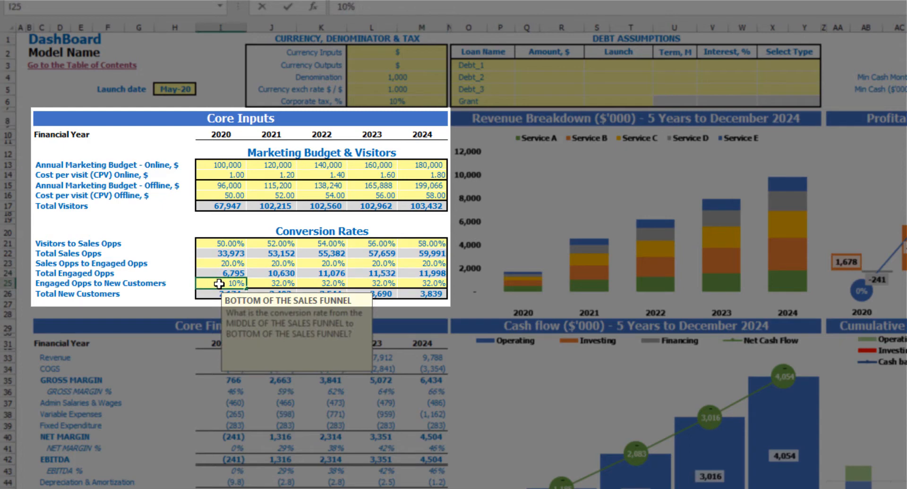
key("Return")
key("Right")
key("Up")
type("11")
key("Right")
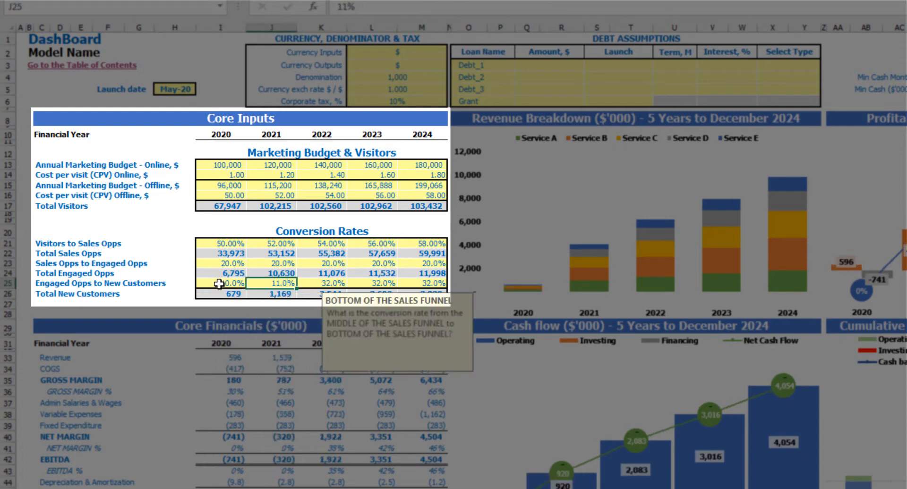
type("12")
key("Right")
type("1")
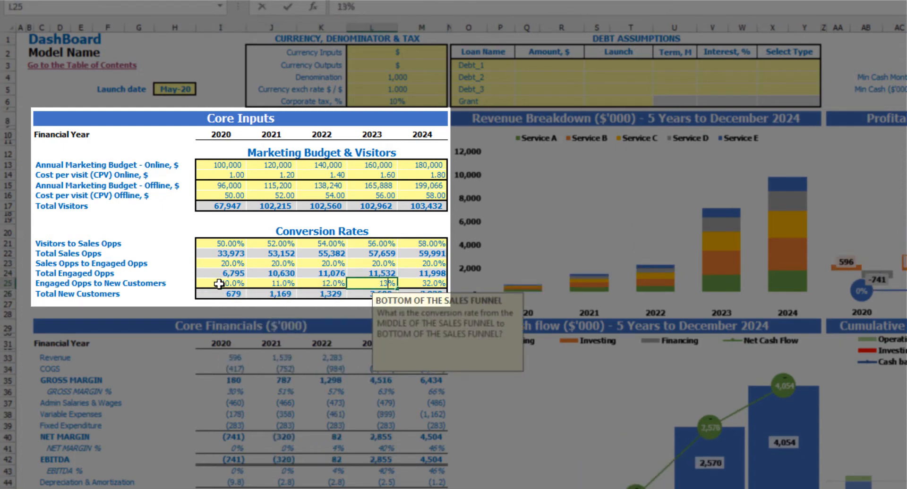
key("Right")
type("14")
key("Return")
left_click(236, 273)
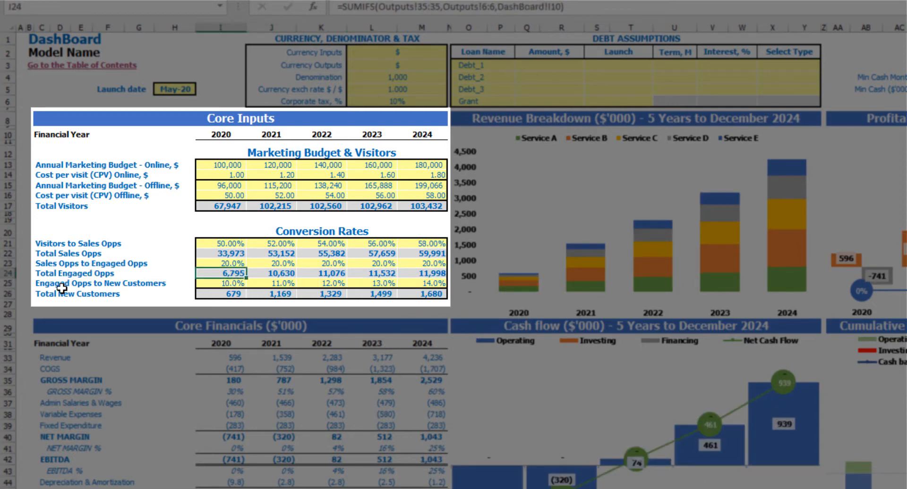
left_click(228, 295)
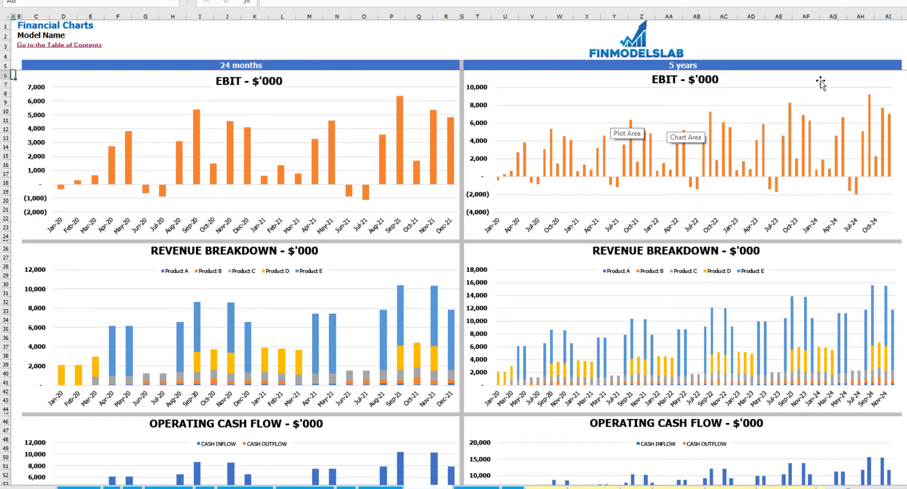
- Examine the 24-month and 5-year EBIT, revenue breakdown, operating cash flow and cash balance charts on the Financial Charts sheet
left_click(905, 165)
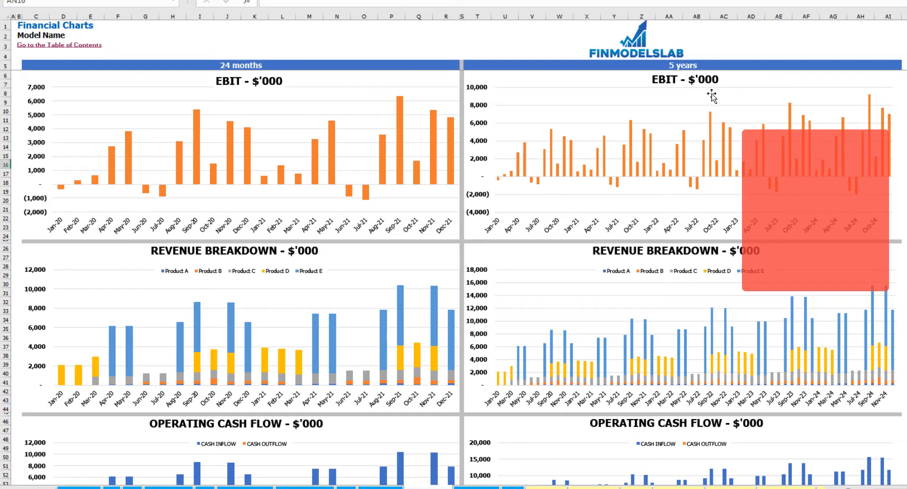
scroll(713, 101, "down", 3)
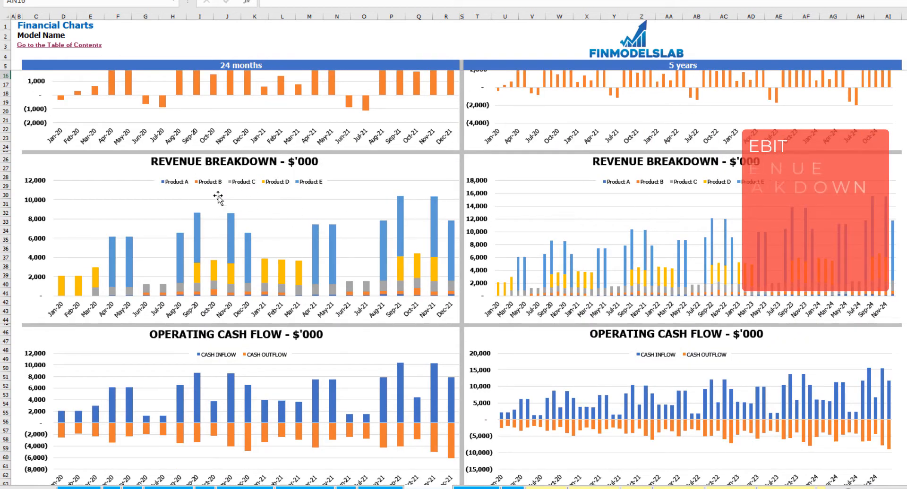
scroll(303, 198, "down", 10)
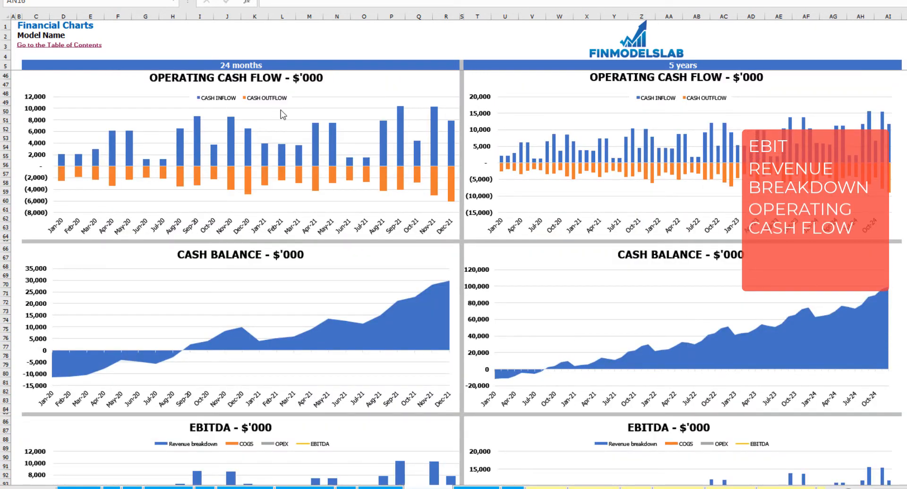
scroll(271, 279, "down", 4)
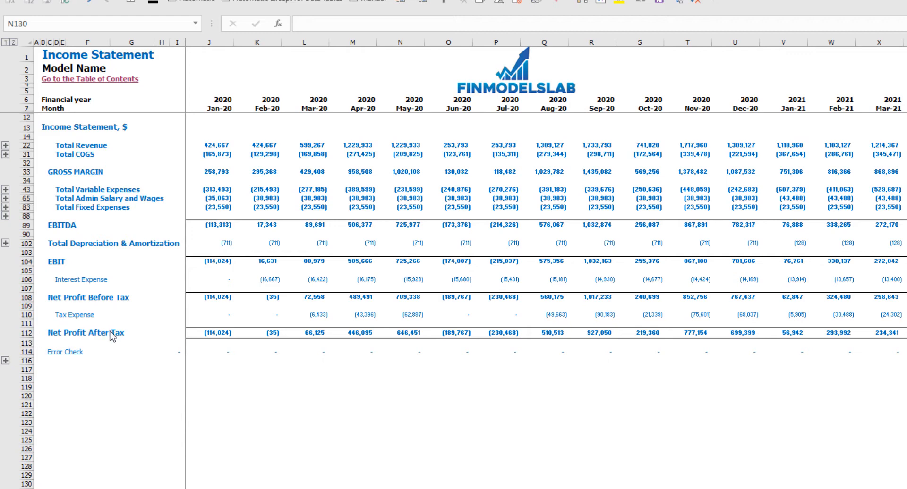
- Expand the Fixed Expenses, Variable Expenses and Revenue detail rows in the Income Statement
left_click(7, 207)
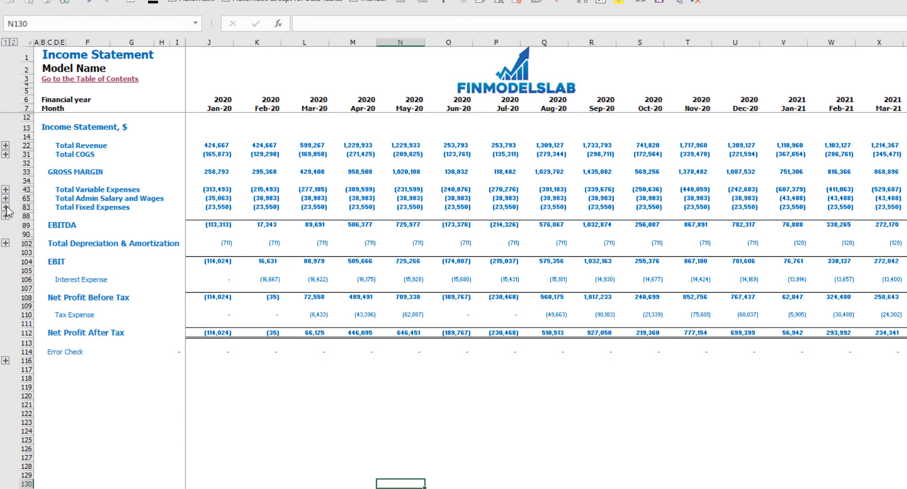
left_click(6, 207)
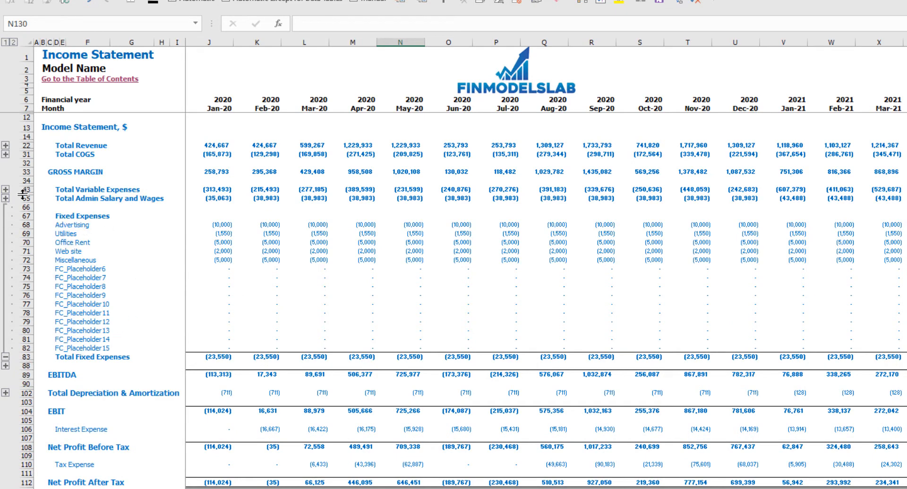
left_click(6, 190)
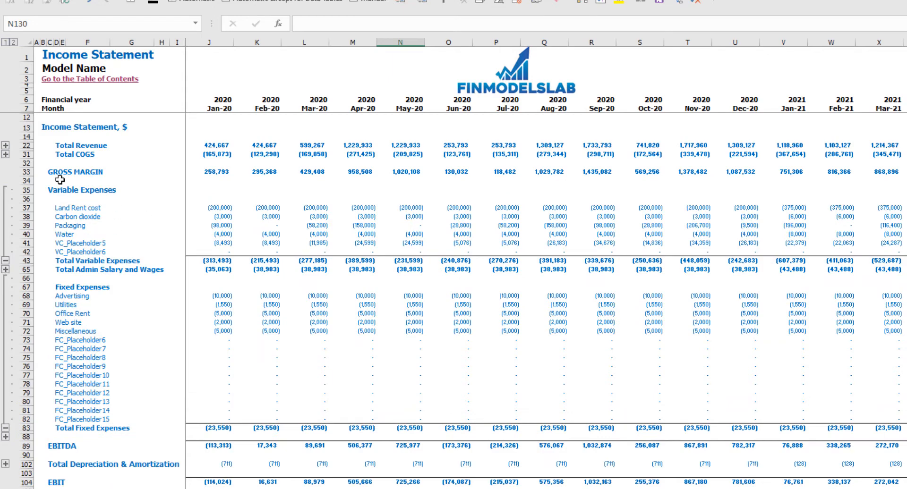
left_click(5, 146)
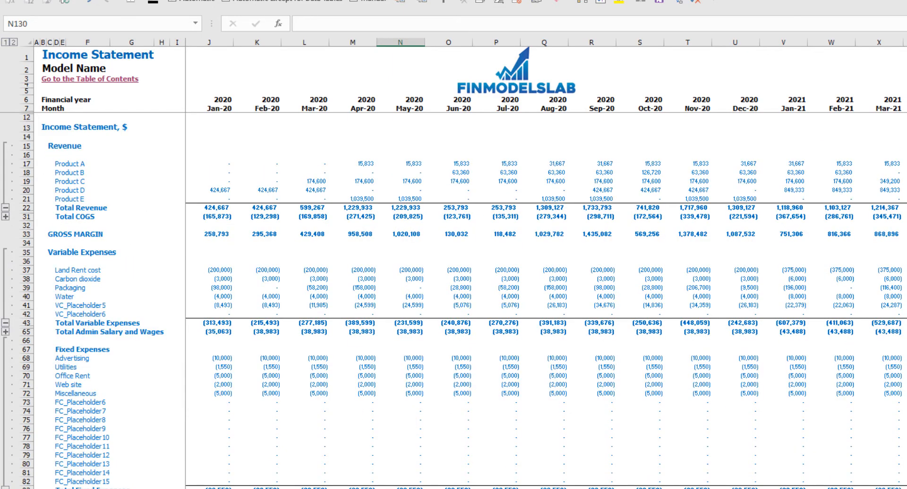
- Review the monthly Cash Flow Statement and its indirect-method version
key("ctrl+Page_Down")
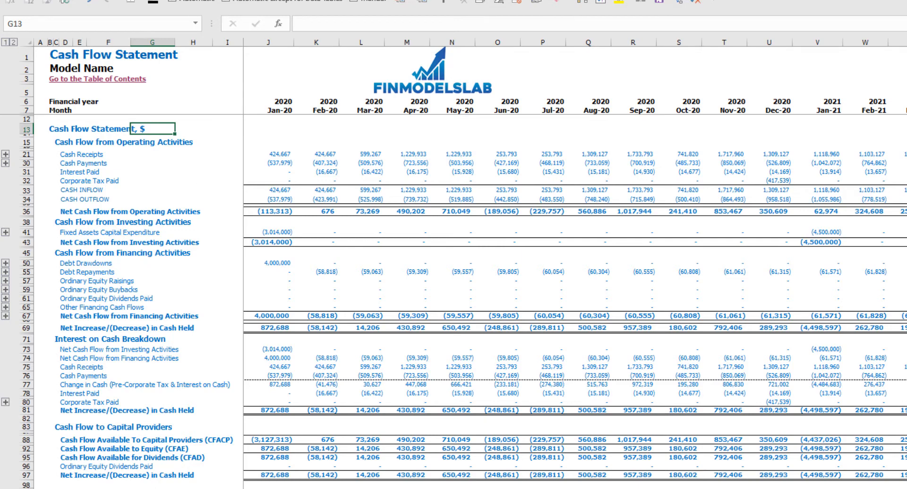
key("ctrl+Page_Down")
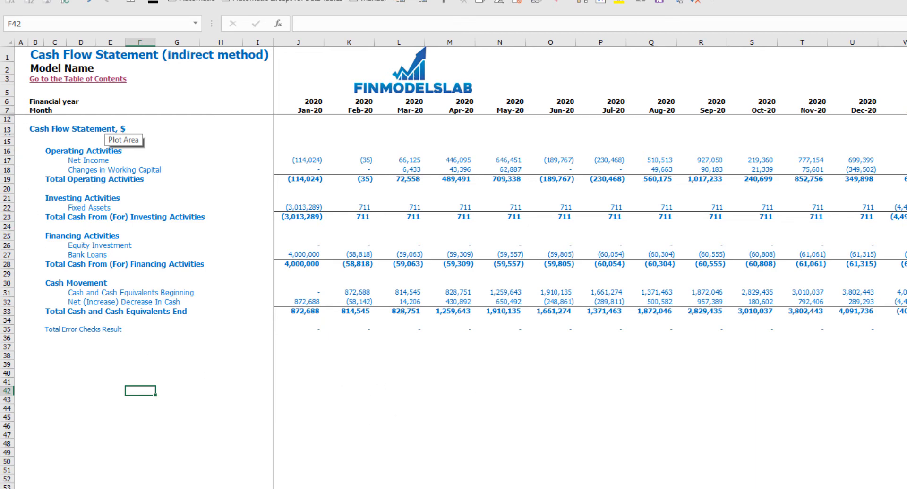
- Set the detailed year to 2022 on the Financial Statements Summary sheet
left_click(293, 488)
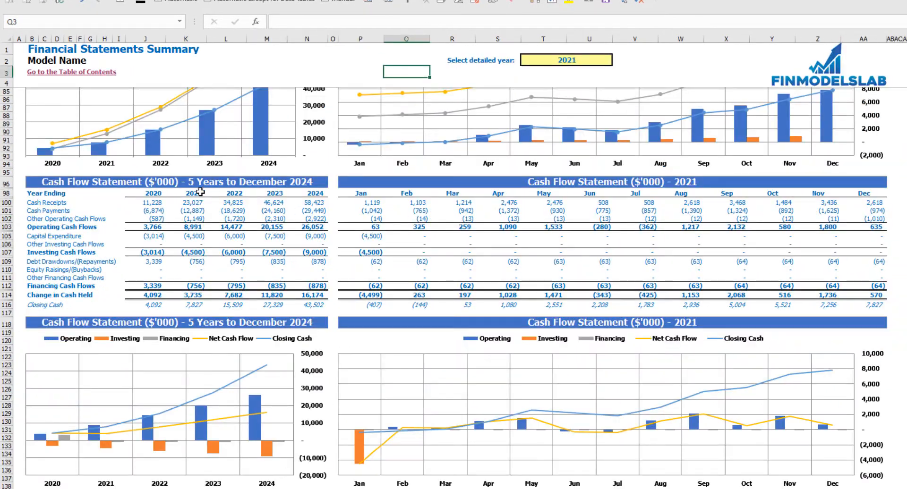
scroll(305, 244, "up", 20)
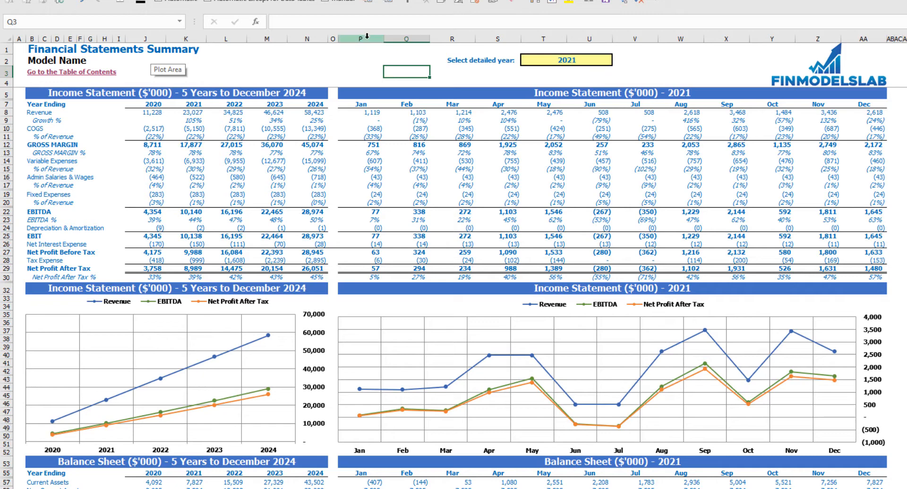
left_click(609, 60)
left_click(618, 60)
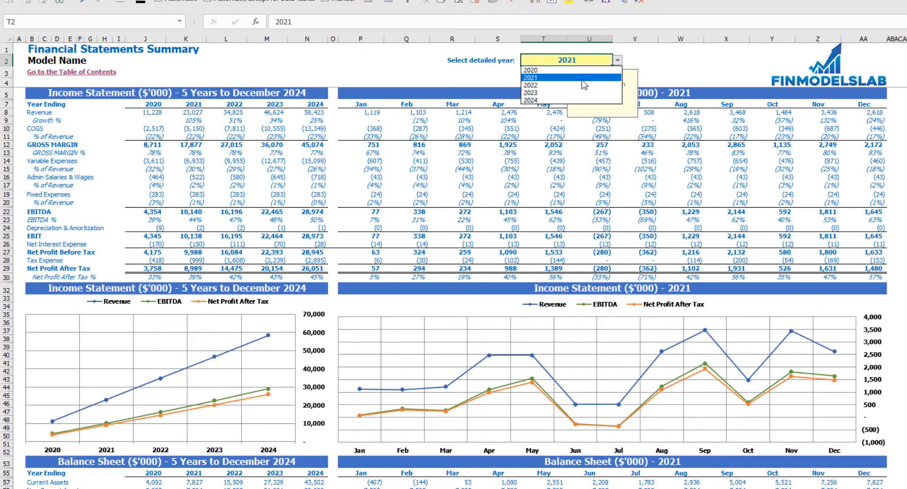
left_click(552, 83)
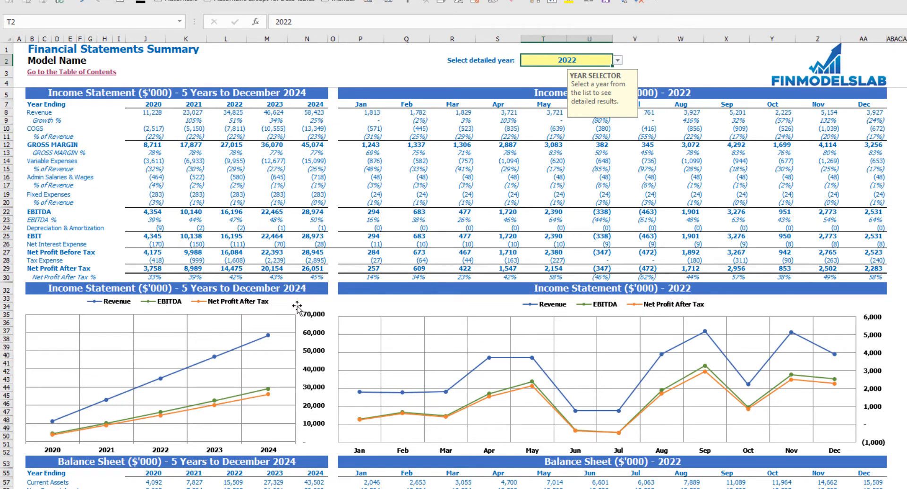
left_click(904, 236)
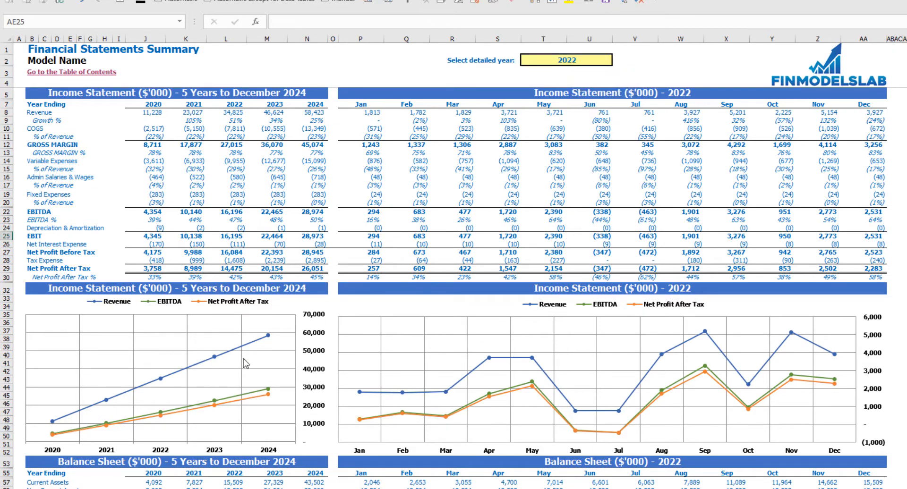
- Examine the Balance Sheet tables and charts in the summary, covering the five years and the monthly 2022 detail
scroll(246, 363, "down", 7)
scroll(246, 364, "down", 3)
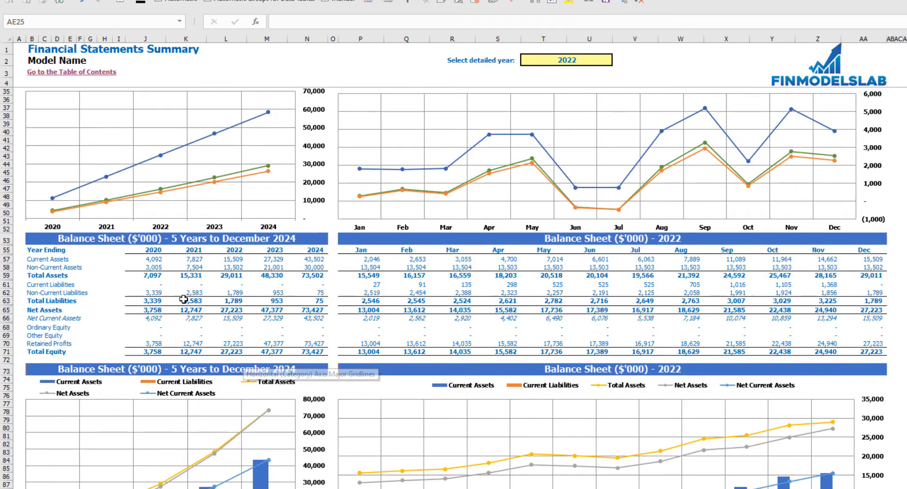
scroll(187, 283, "down", 3)
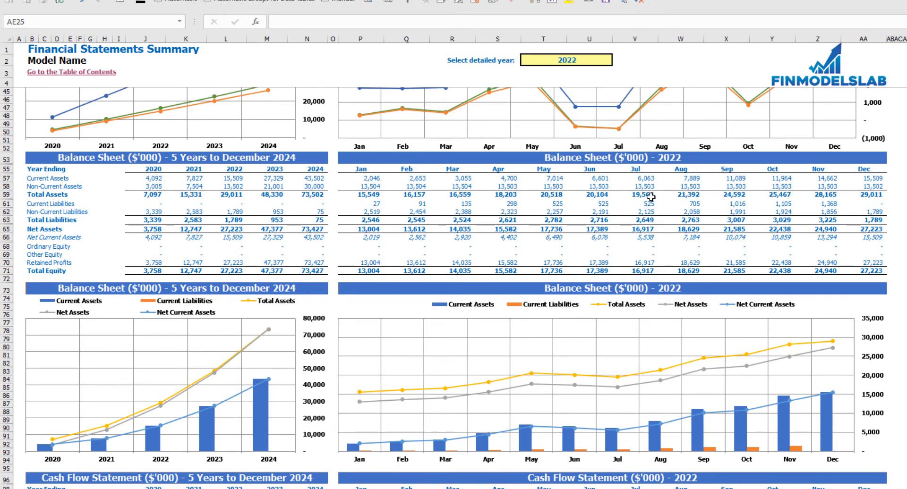
scroll(443, 276, "down", 17)
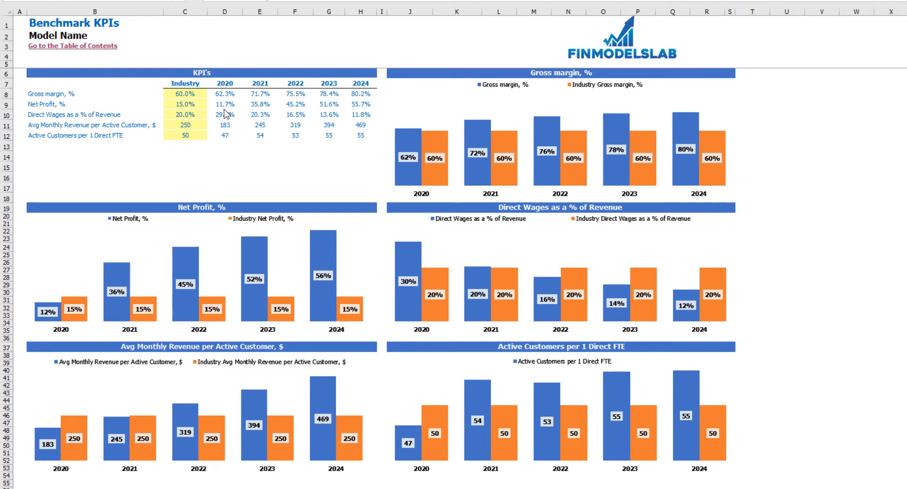
- Go through the Benchmark KPIs rows from Gross margin down to Active Customers per 1 Direct FTE
left_click(31, 97)
key("Down")
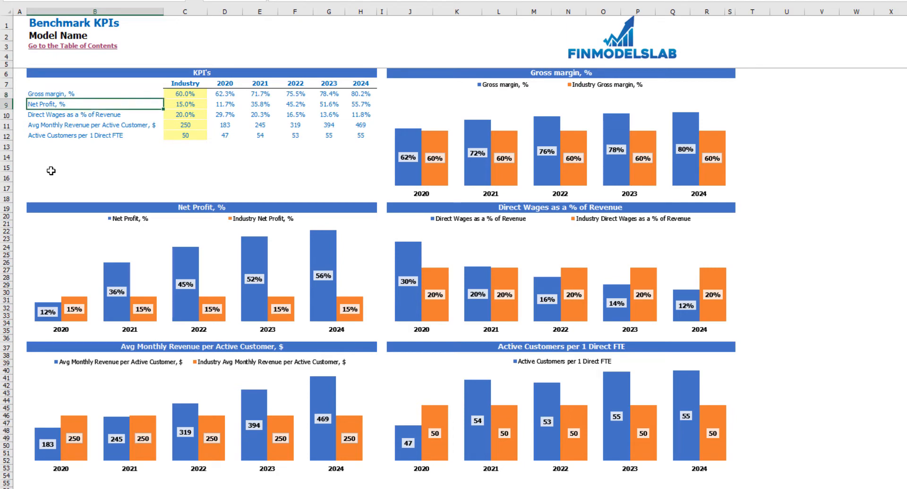
key("Down")
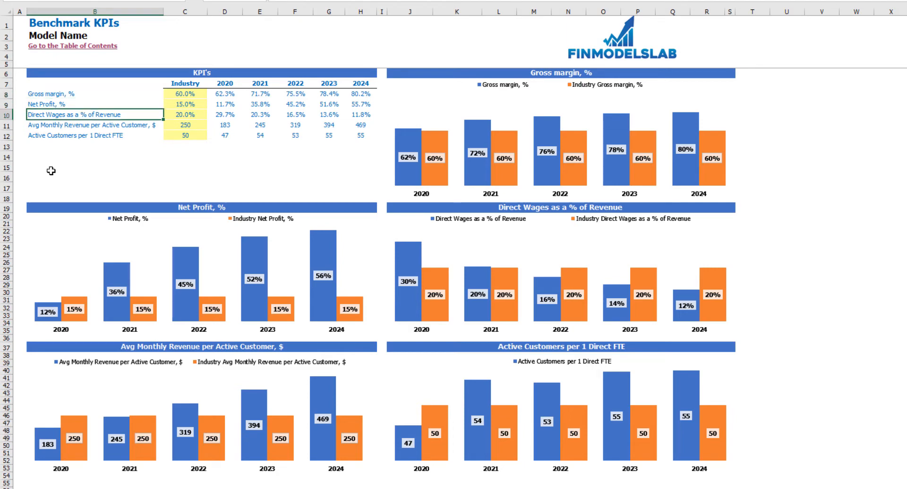
key("Down")
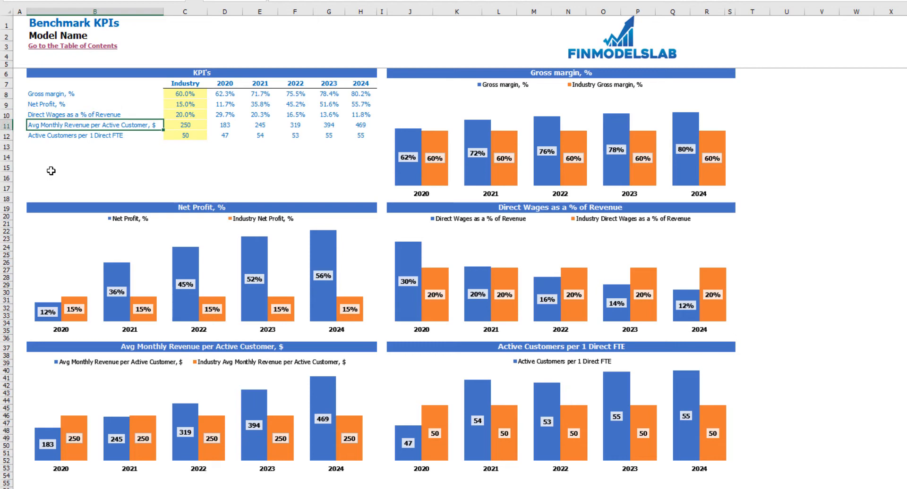
key("Down")
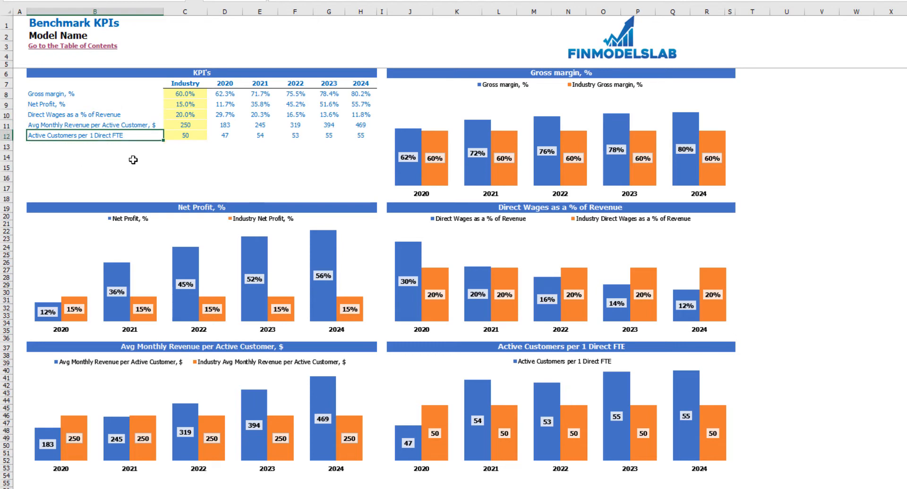
- Set the industry Gross margin benchmark to 65% and review the 2020 to 2024 values of all five KPIs
left_click(181, 93)
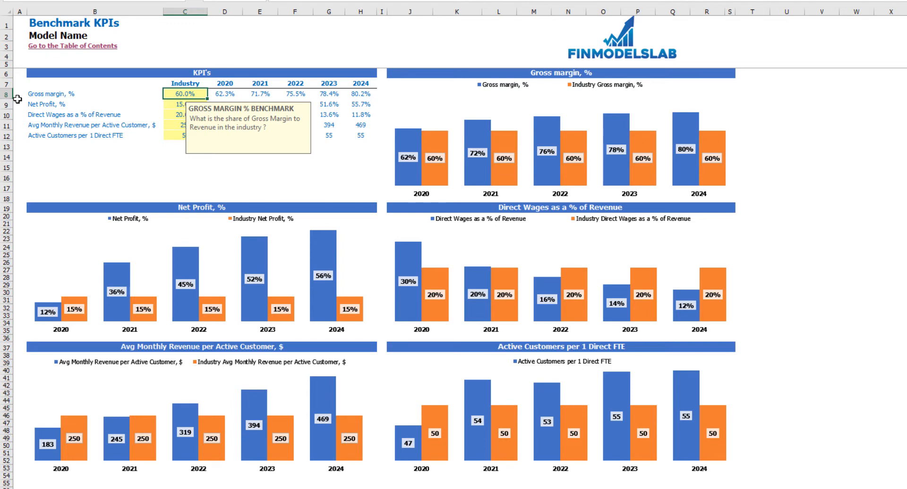
key("Return")
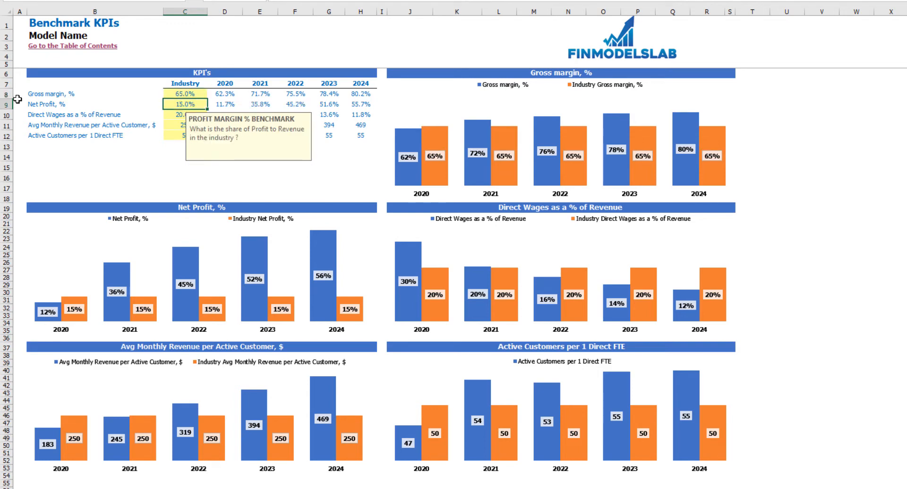
left_click(350, 156)
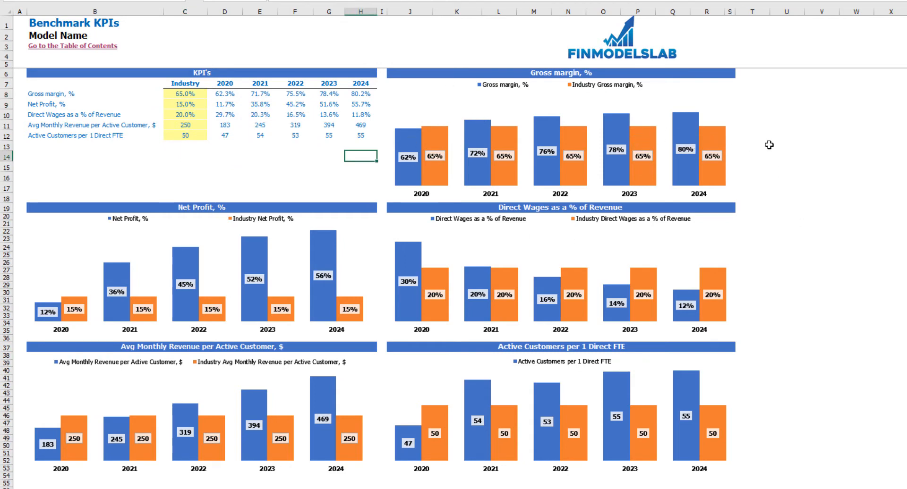
left_click_drag(215, 93, 356, 137)
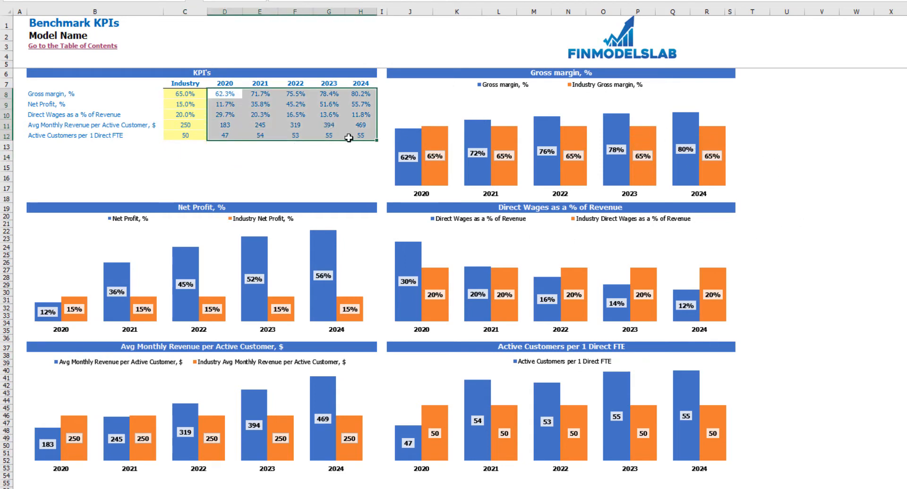
left_click(250, 173)
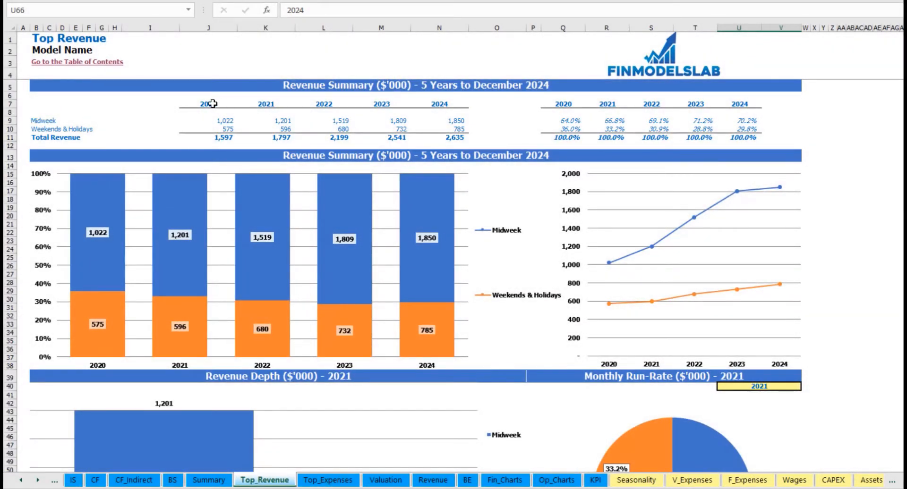
- Examine the Top Revenue sheet's yearly revenue amounts and percentage shares, plus its Revenue Depth and Monthly Run-Rate charts
left_click_drag(216, 119, 431, 138)
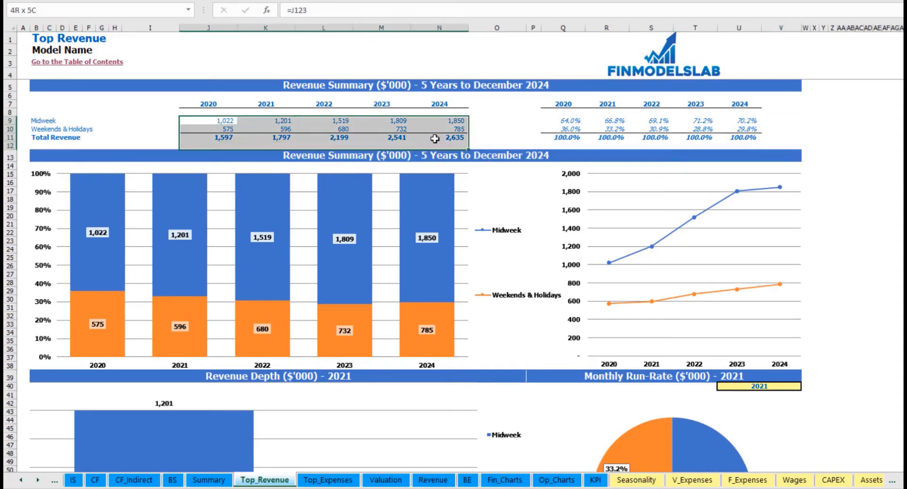
left_click_drag(567, 124, 758, 138)
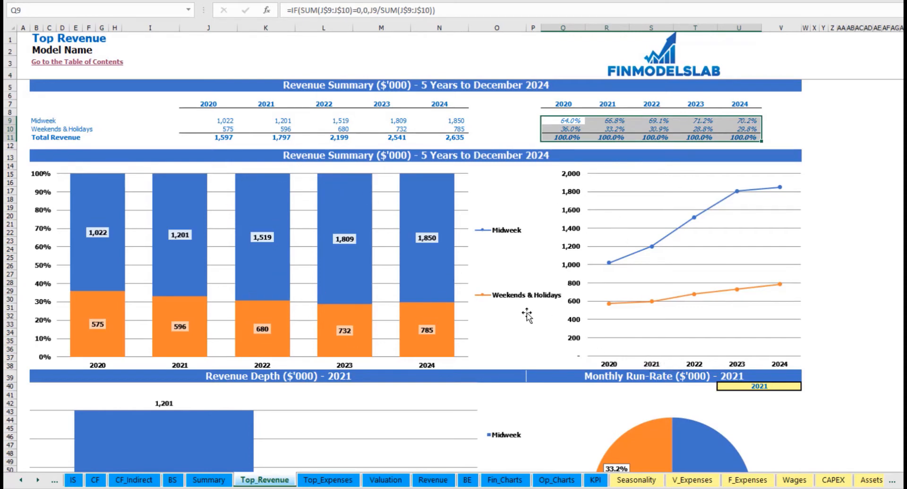
scroll(669, 353, "down", 7)
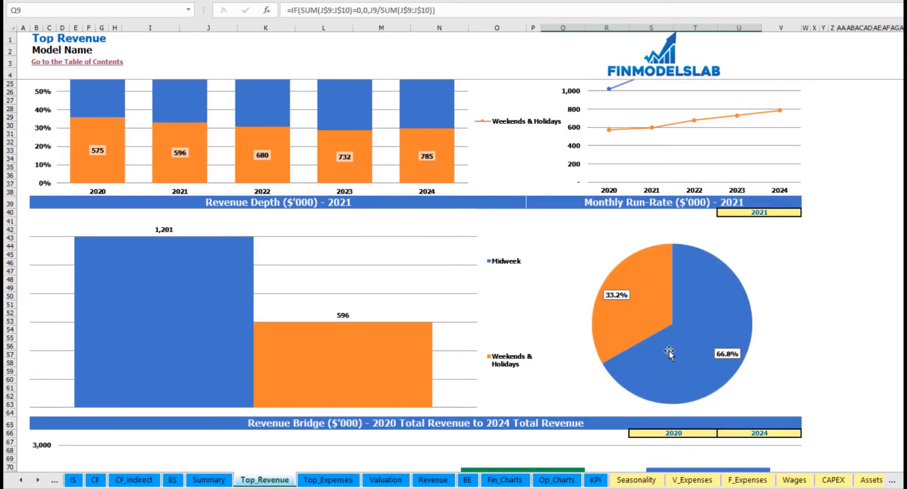
- Set the year of the Revenue Depth and Monthly Run-Rate charts on the Top Revenue sheet to 2022
left_click(800, 212)
left_click(805, 213)
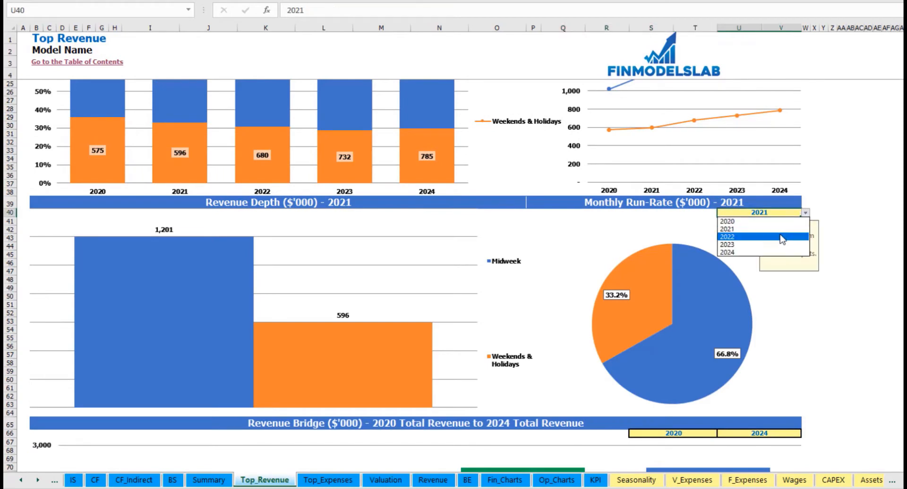
left_click(755, 236)
left_click(605, 204)
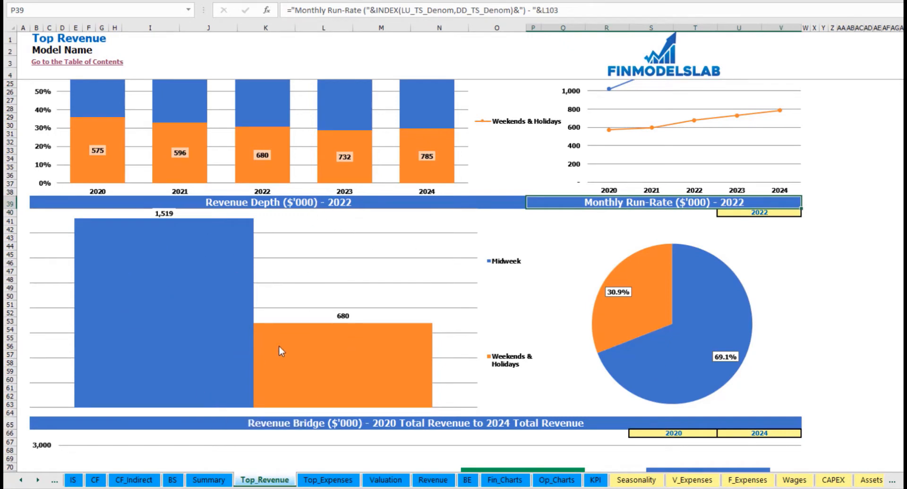
- Set the Revenue Bridge chart's first year to 2021 and pick a different last year for the comparison
scroll(281, 348, "down", 10)
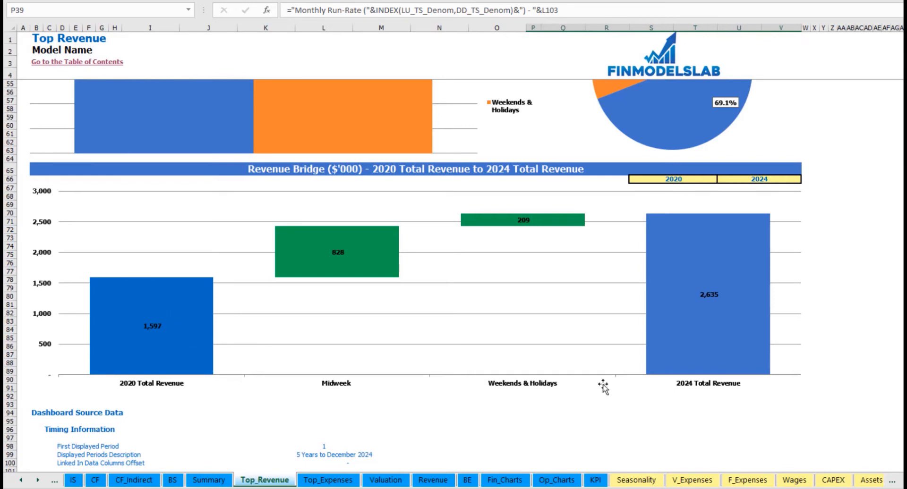
left_click(713, 178)
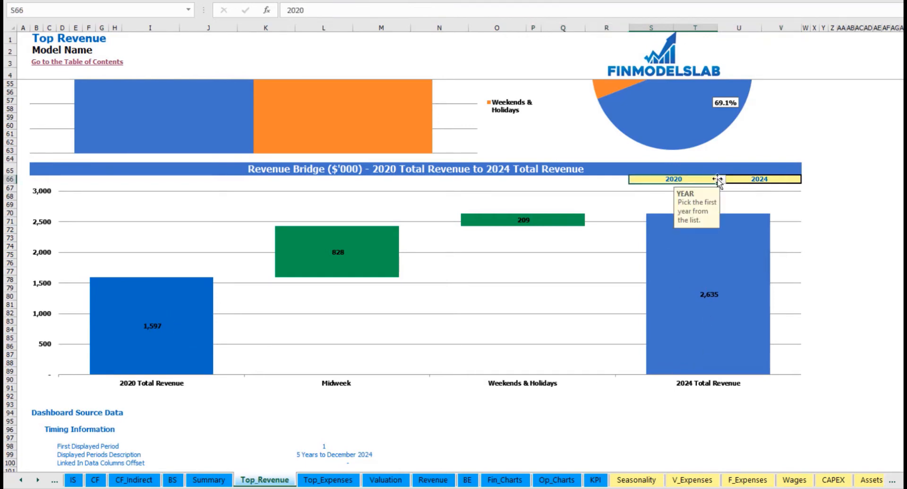
left_click(721, 180)
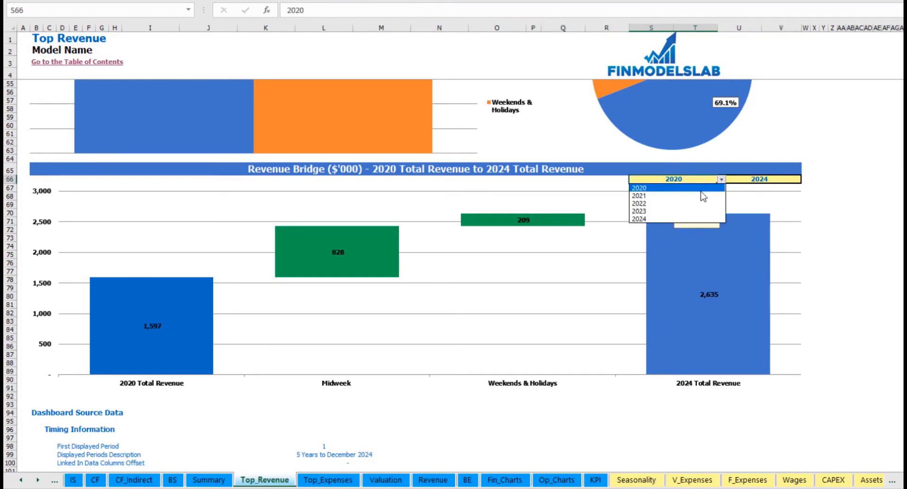
left_click(702, 196)
left_click(787, 181)
left_click(806, 180)
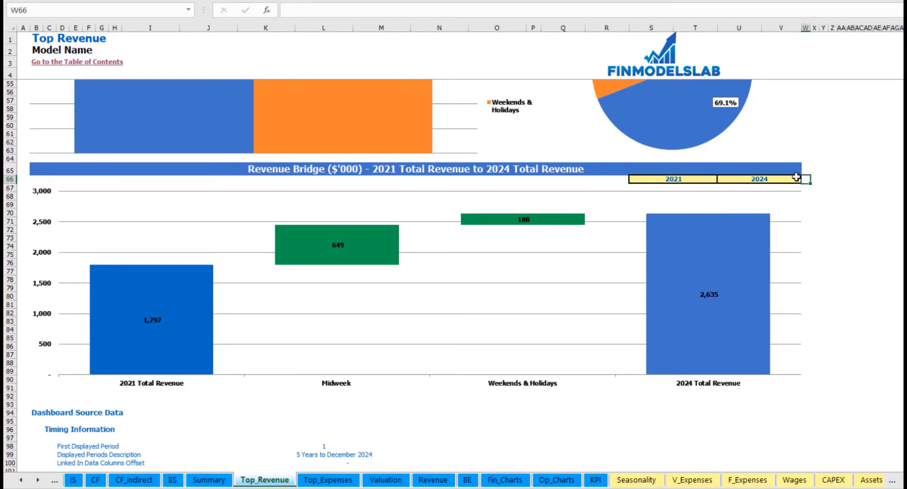
left_click(797, 179)
left_click(805, 179)
left_click(777, 211)
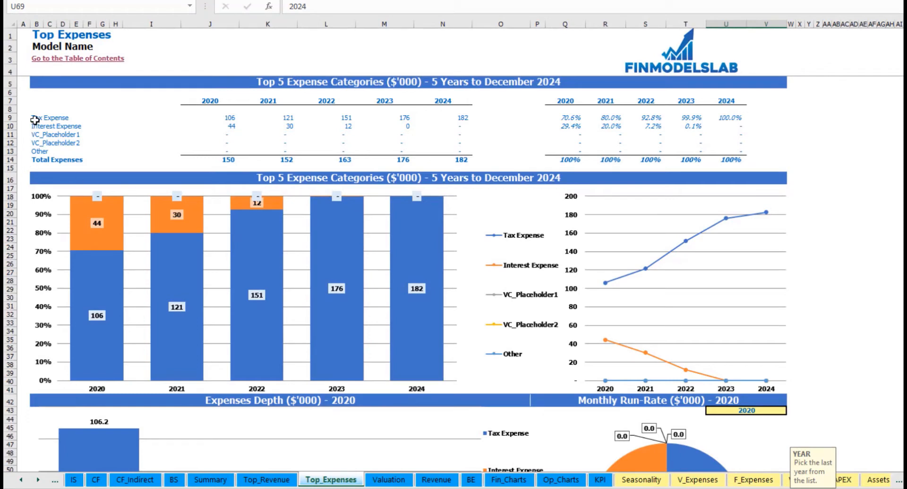
- Examine the Top Expenses sheet's five expense categories, from Tax Expense to Other, and their yearly charts
left_click_drag(35, 120, 36, 147)
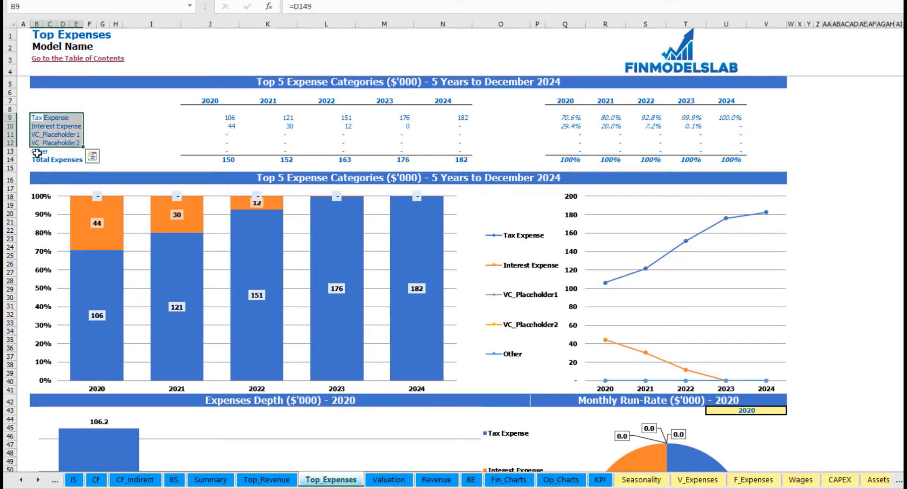
left_click(35, 152)
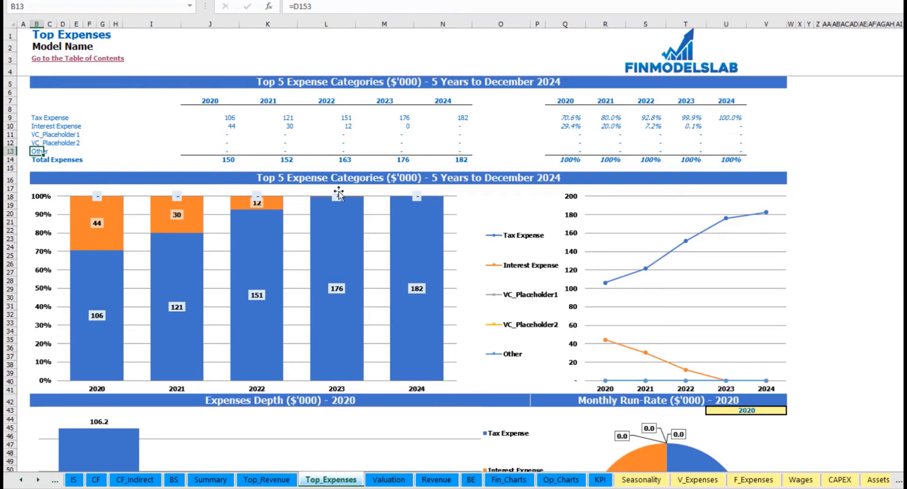
scroll(340, 189, "down", 3)
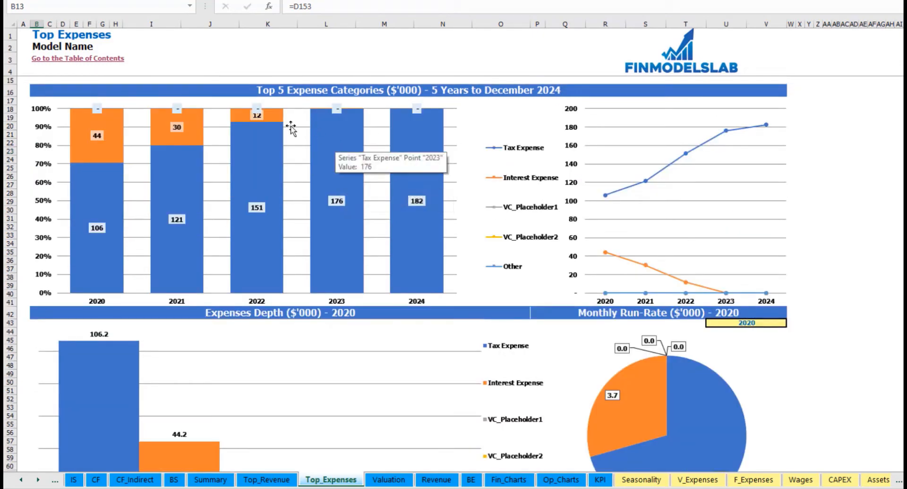
scroll(295, 207, "down", 7)
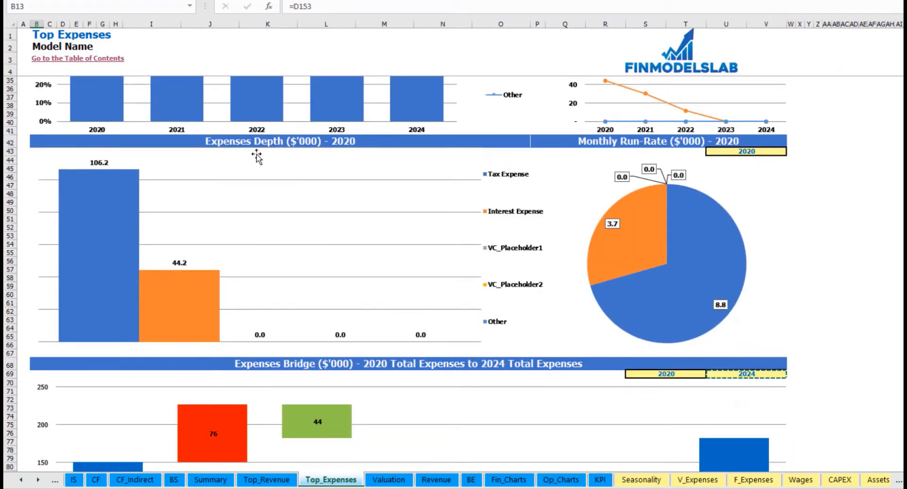
- Set the Expenses Depth and Monthly Run-Rate year to 2022 and review the Expenses Bridge chart below
left_click(783, 152)
left_click(790, 151)
left_click(727, 176)
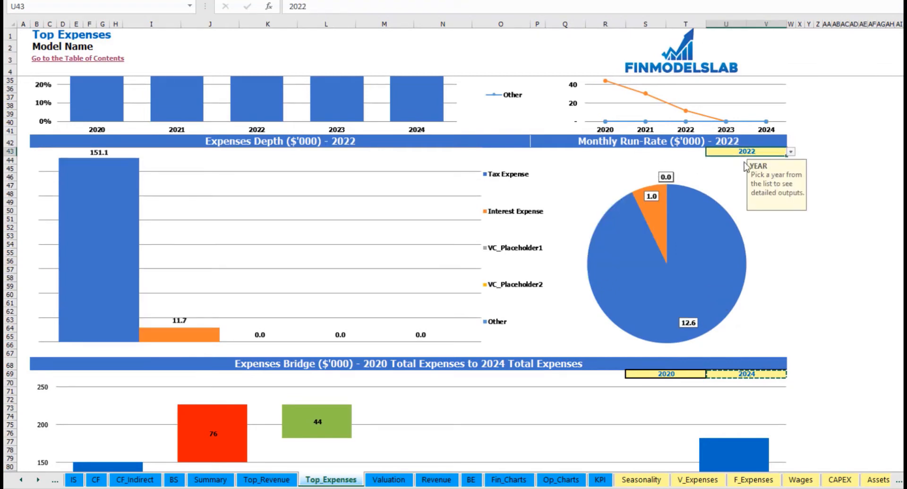
scroll(463, 289, "down", 7)
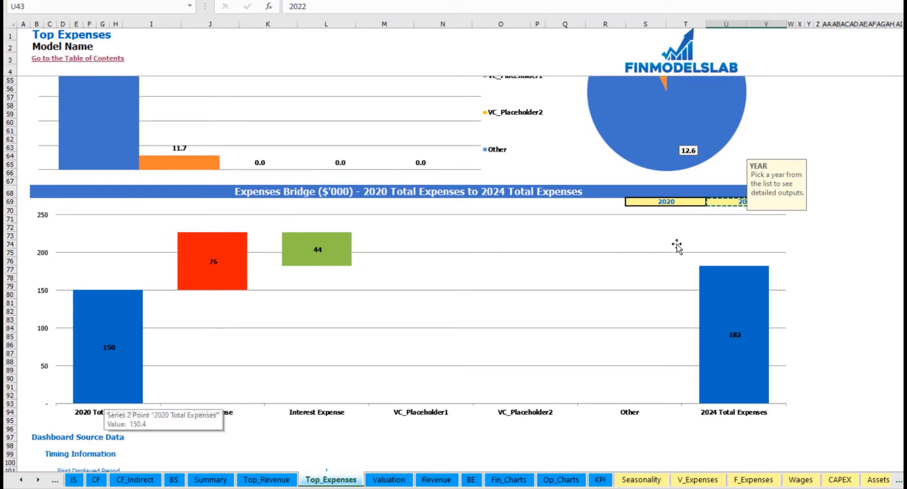
left_click(835, 252)
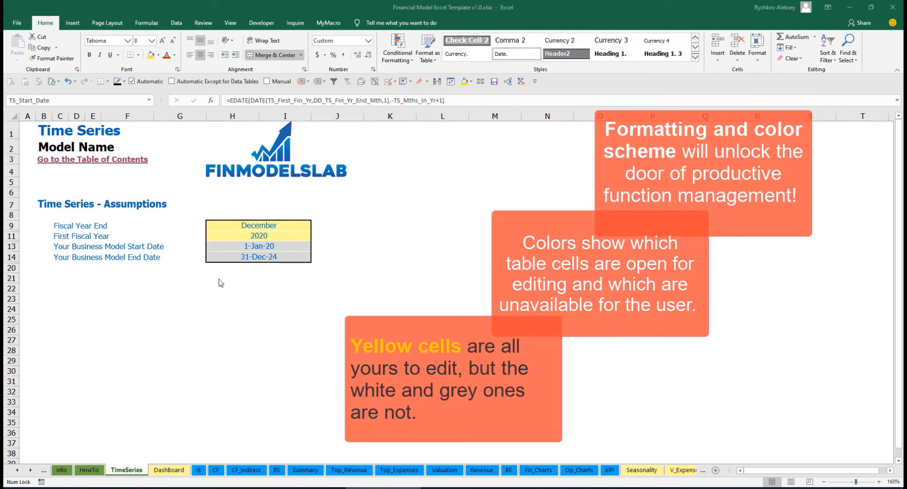
- Look through the workbook's full range of sheets, from the green instruction sheets to the grey calculation sheets and back
left_click(31, 473)
left_click(32, 472)
left_click(31, 473)
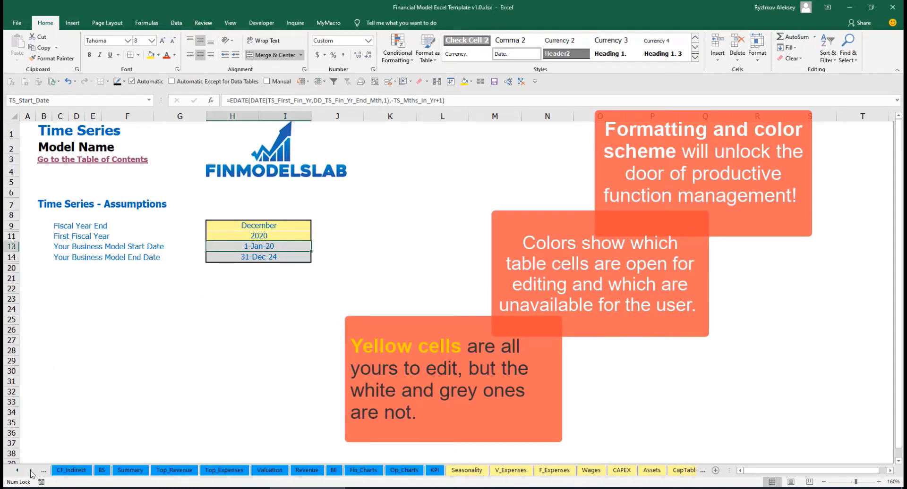
left_click(31, 473)
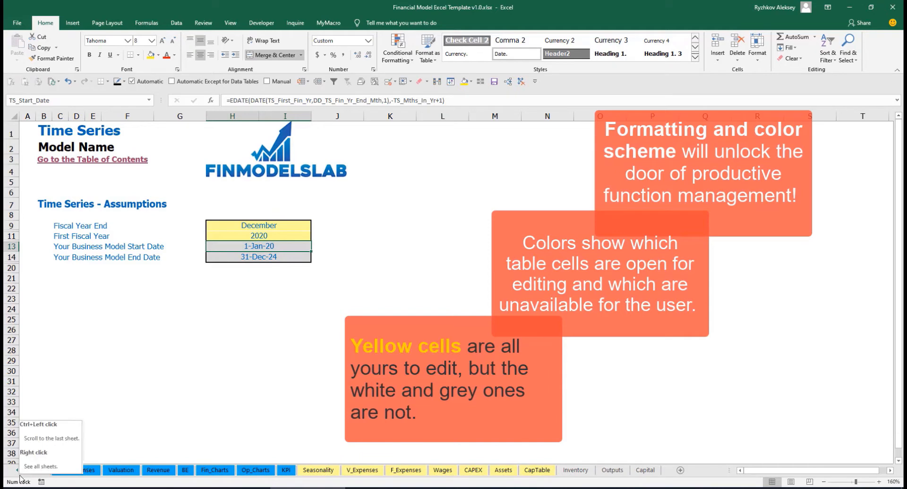
left_click(19, 473)
left_click(18, 474)
left_click(19, 474)
left_click(19, 474)
left_click(19, 473)
left_click(19, 474)
left_click(19, 474)
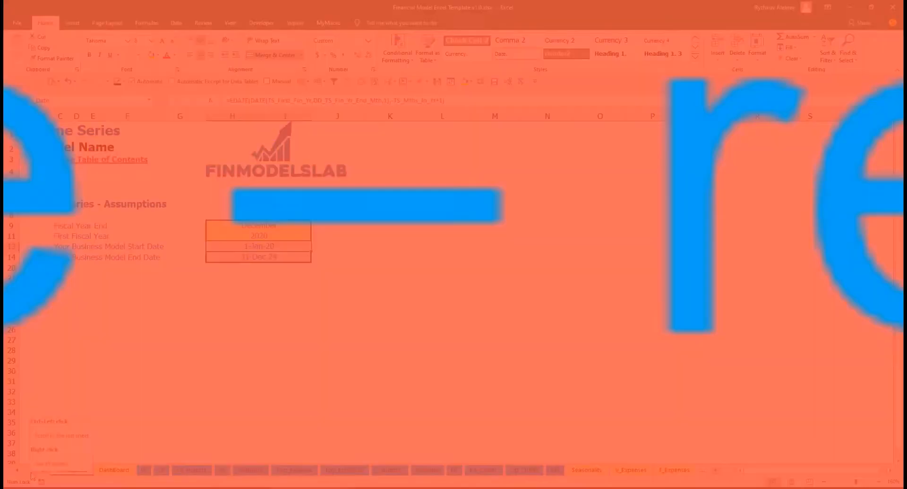
left_click(32, 473)
left_click(31, 473)
left_click(31, 473)
left_click(32, 472)
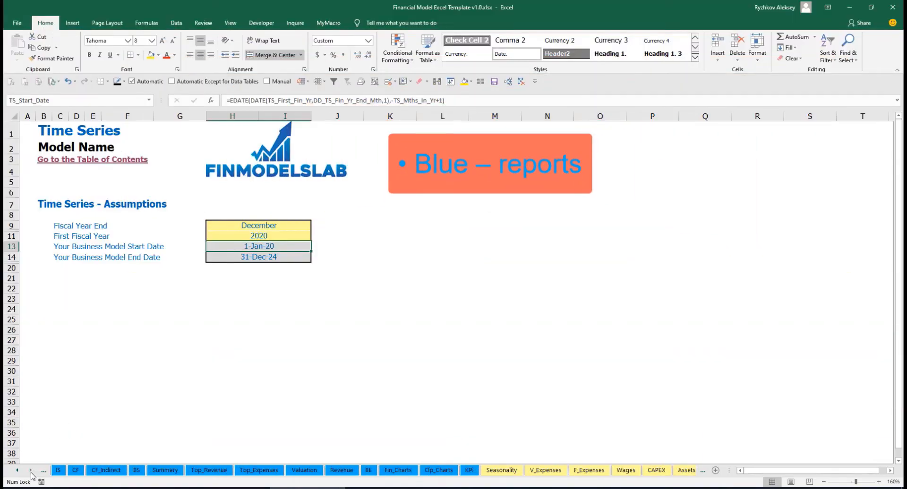
left_click(31, 473)
left_click(32, 473)
left_click(31, 473)
left_click(31, 473)
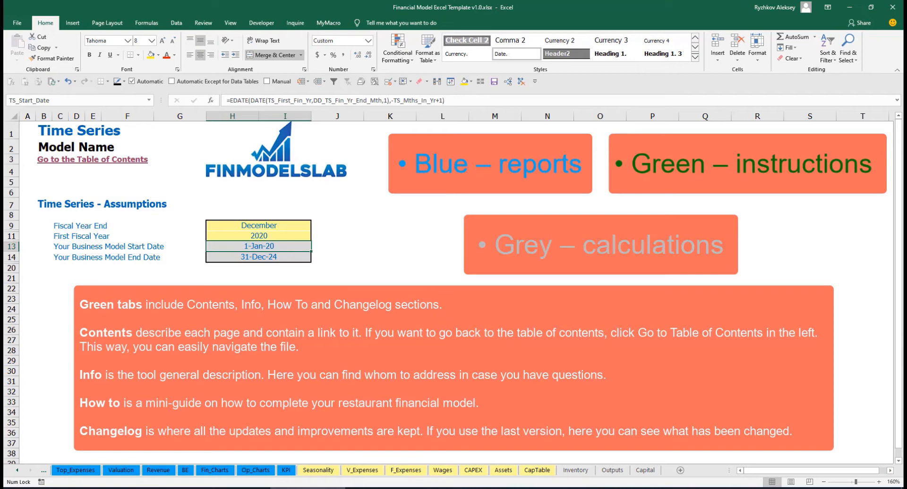
- Open the Contents sheet, follow its link to the Financial Statements Summary, and return to the table of contents
left_click(17, 471)
left_click(17, 471)
left_click(17, 471)
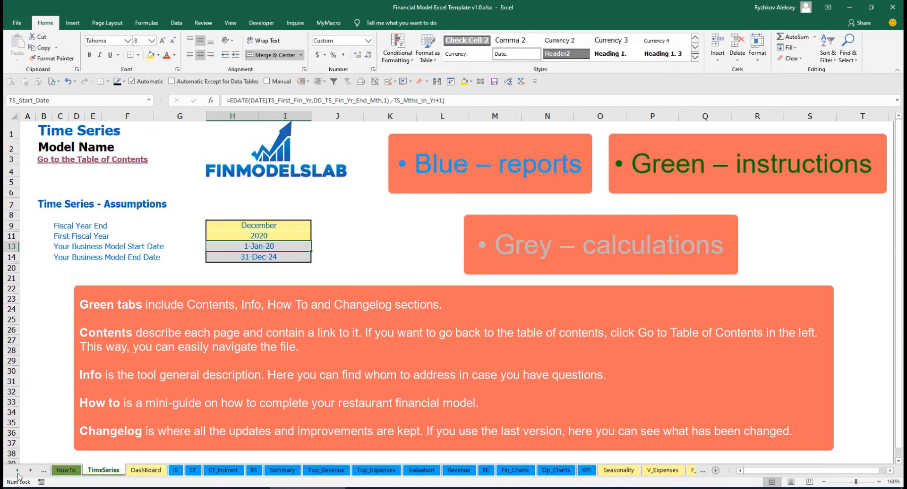
left_click(17, 471)
left_click(17, 471)
left_click(17, 471)
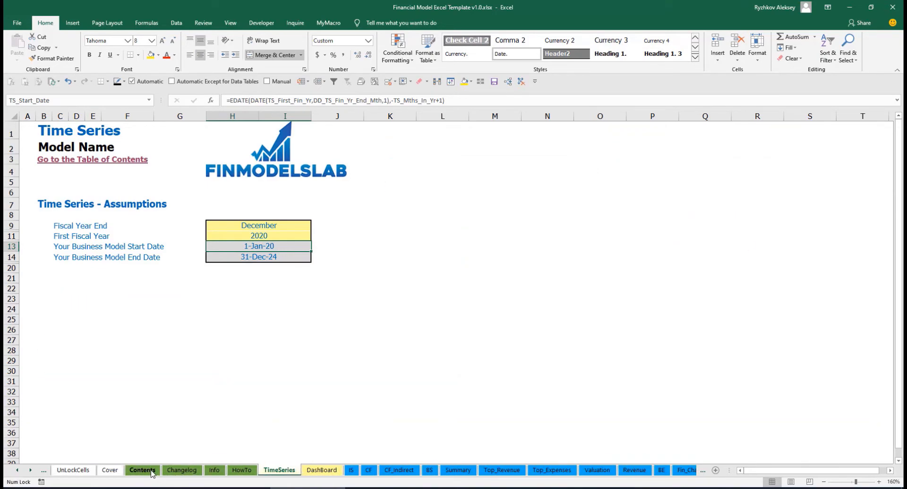
left_click(142, 470)
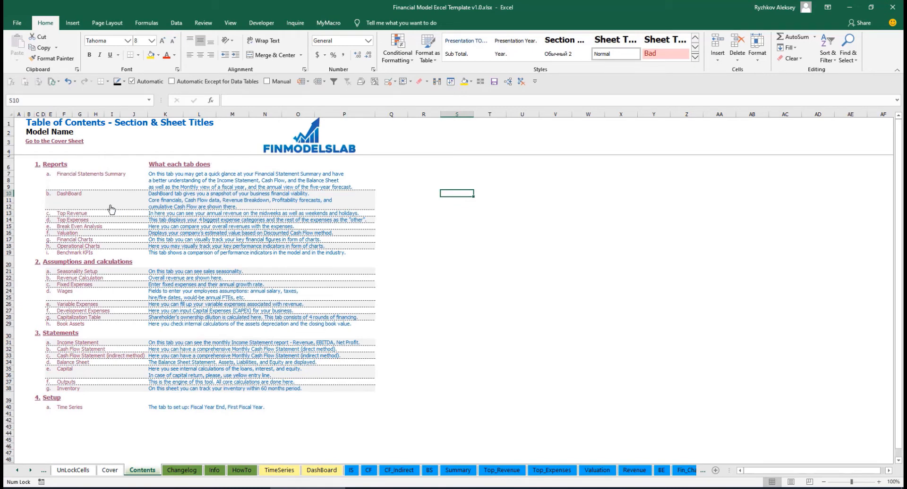
left_click(84, 178)
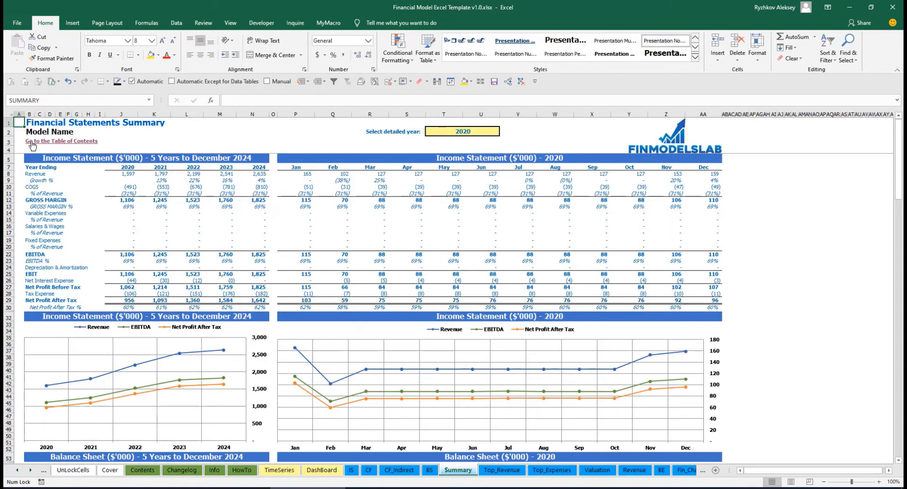
left_click(33, 144)
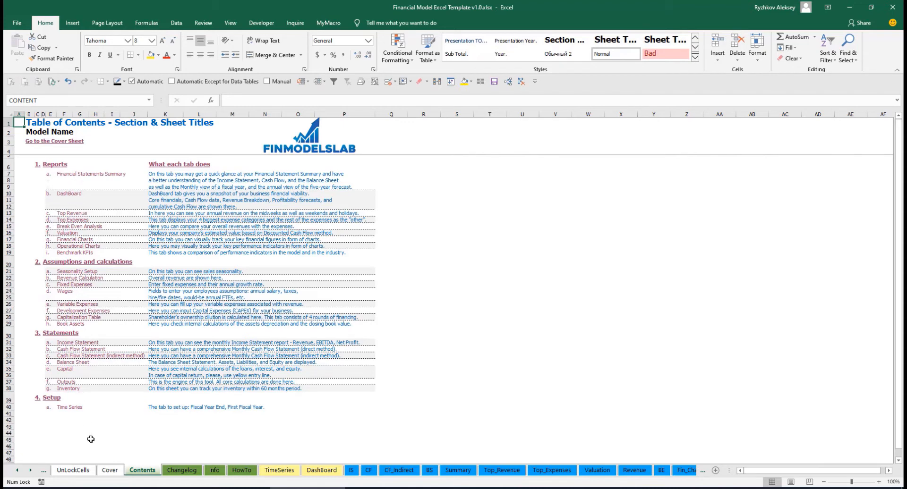
- Open the HowTo sheet and read its guide sections, from Overall Business Model Principles down to the report sheets
left_click(242, 471)
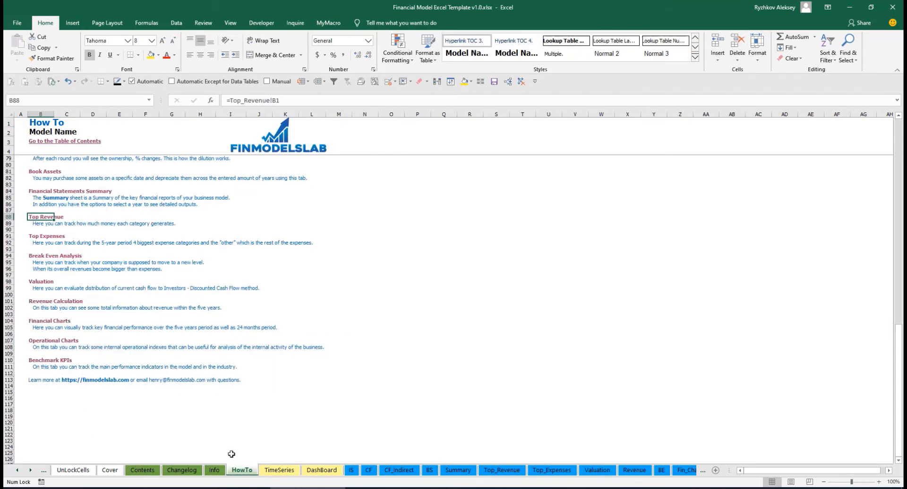
scroll(97, 265, "up", 20)
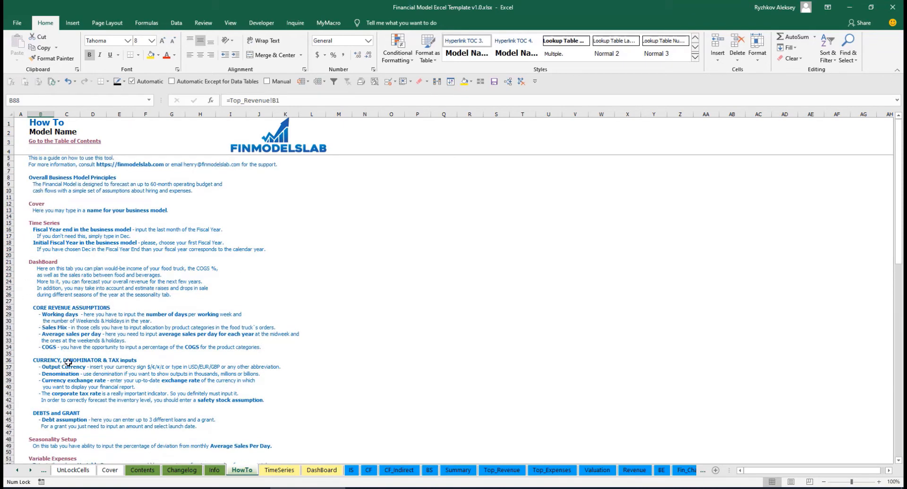
scroll(51, 314, "down", 3)
scroll(57, 334, "down", 3)
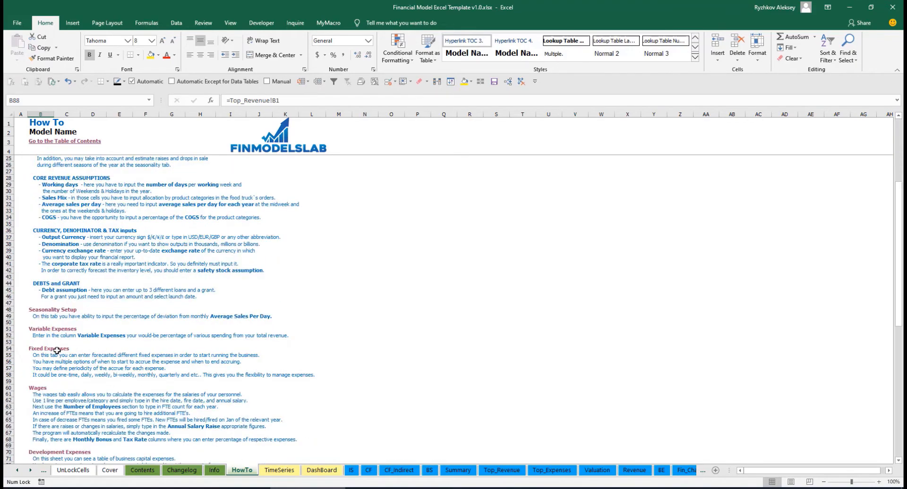
scroll(51, 362, "down", 6)
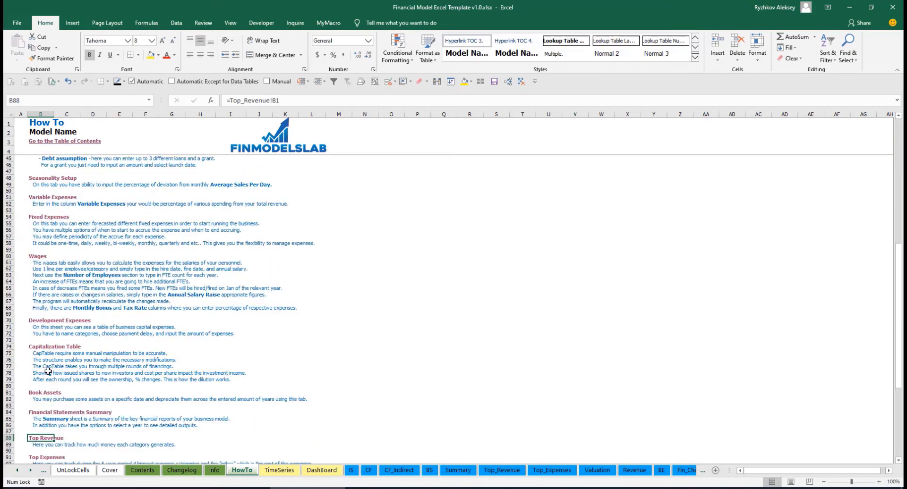
scroll(48, 371, "up", 12)
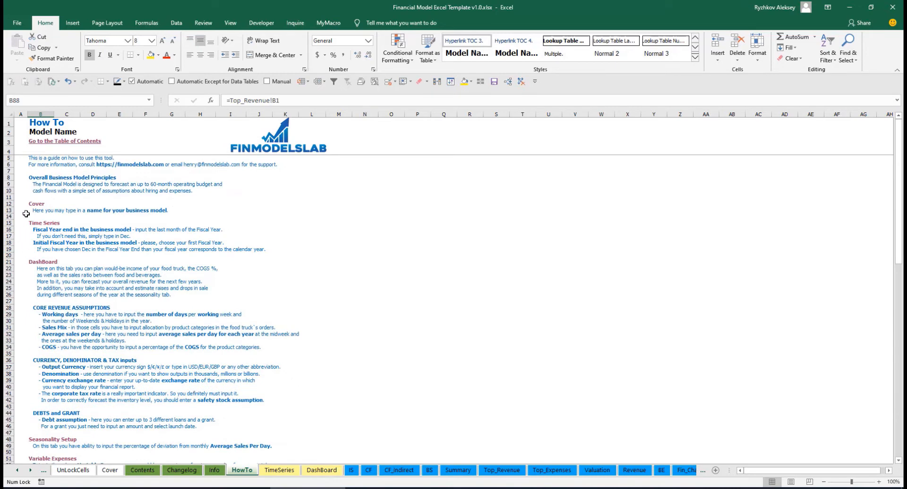
scroll(42, 284, "down", 9)
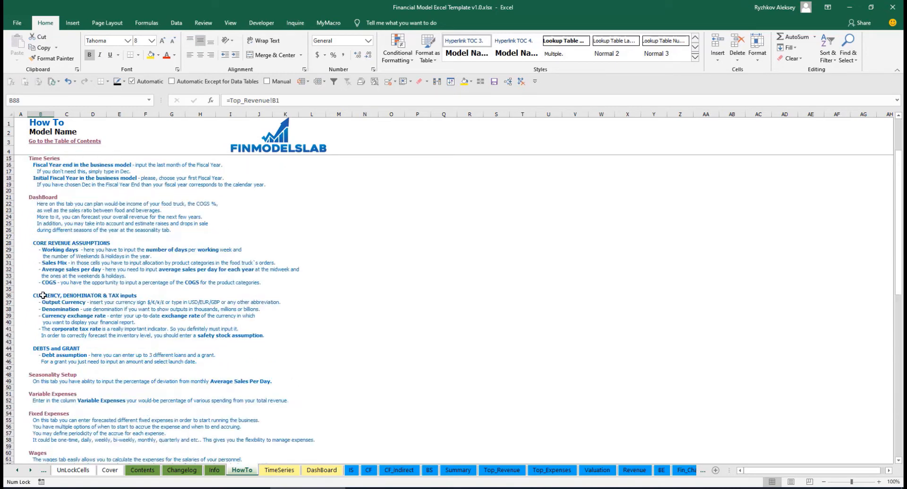
scroll(45, 266, "down", 3)
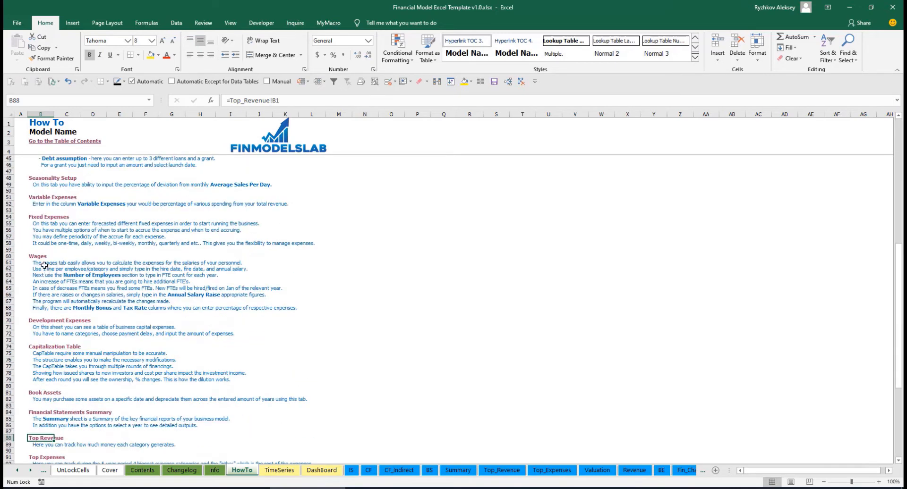
left_click(33, 394)
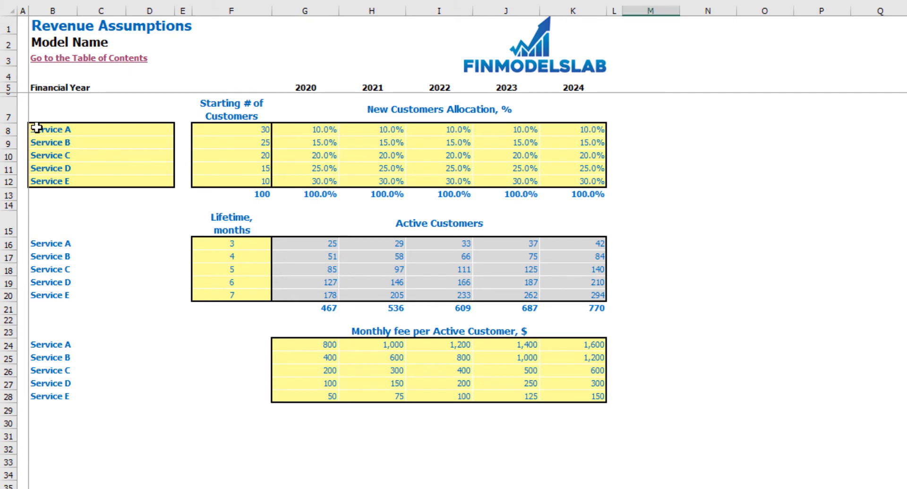
- Rename the first service on the Revenue Assumptions sheet, Service A, as Offering 1
left_click_drag(41, 130, 49, 185)
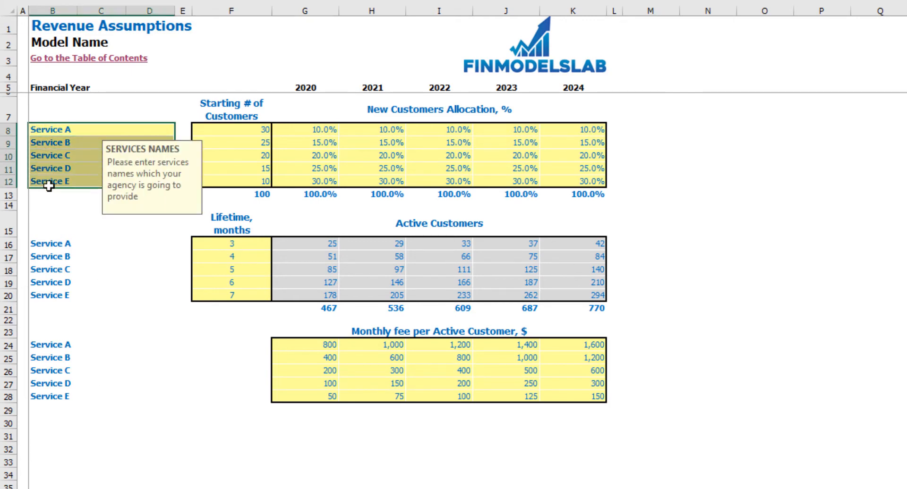
left_click(49, 128)
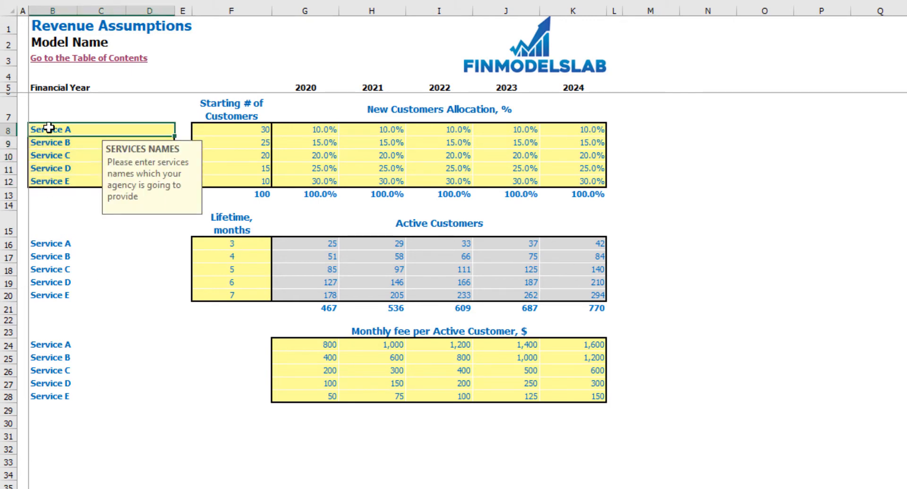
type("Offering 1")
key("ctrl+Return")
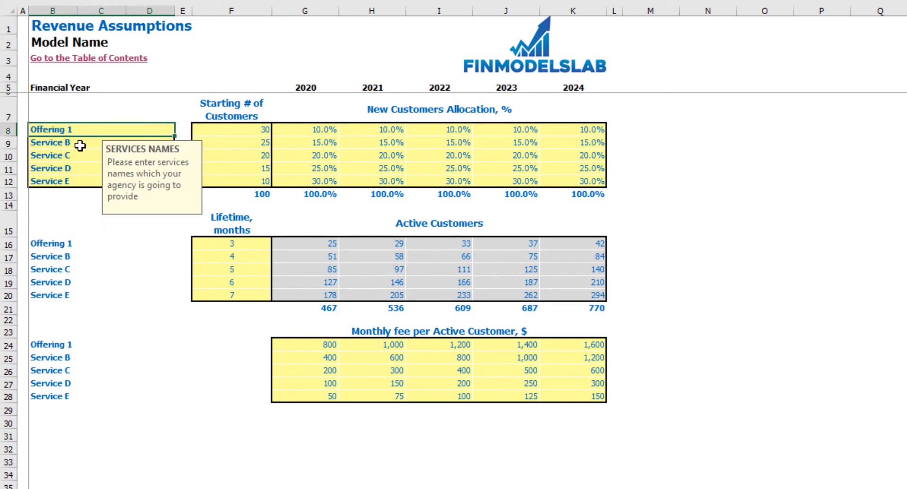
- Undo the renaming of the first service on the Revenue Assumptions sheet
key("ctrl+z")
left_click(784, 234)
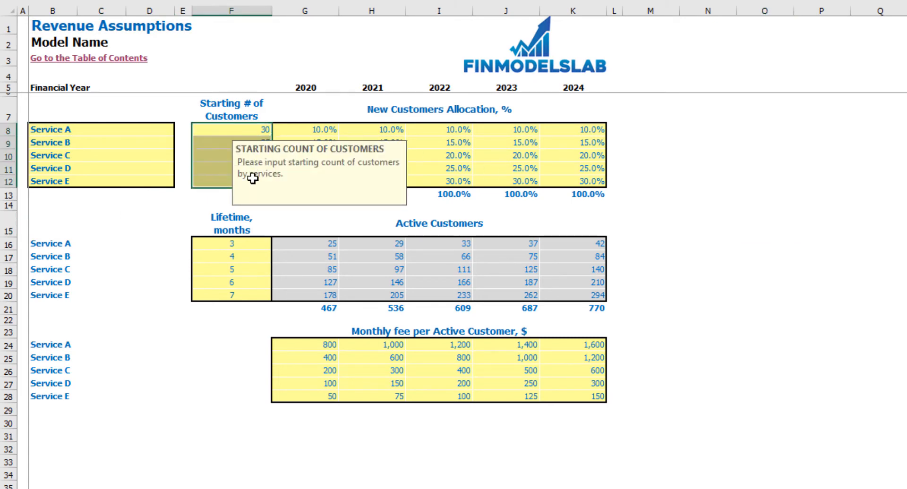
left_click(638, 144)
- Clear the starting number of customers for all five services, Service A through Service E
left_click_drag(267, 131, 249, 182)
left_click(184, 131)
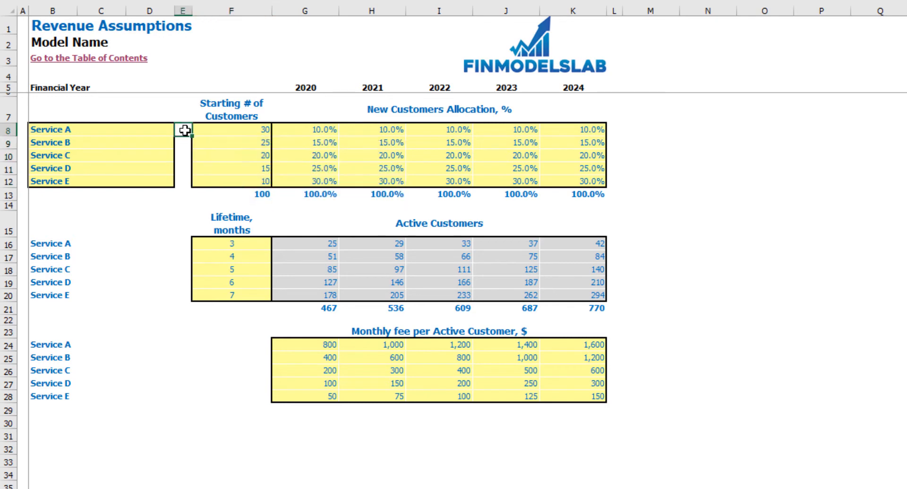
key("Right")
key("Down")
key("Up")
key("Up")
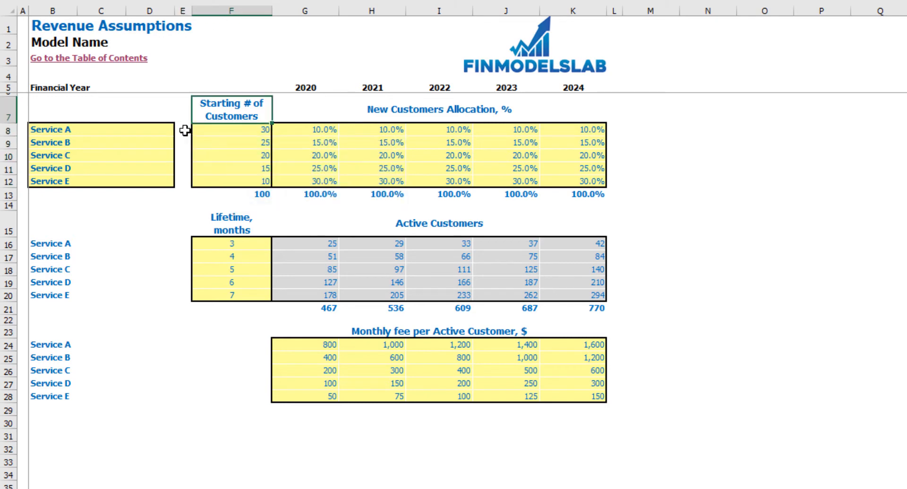
key("Down")
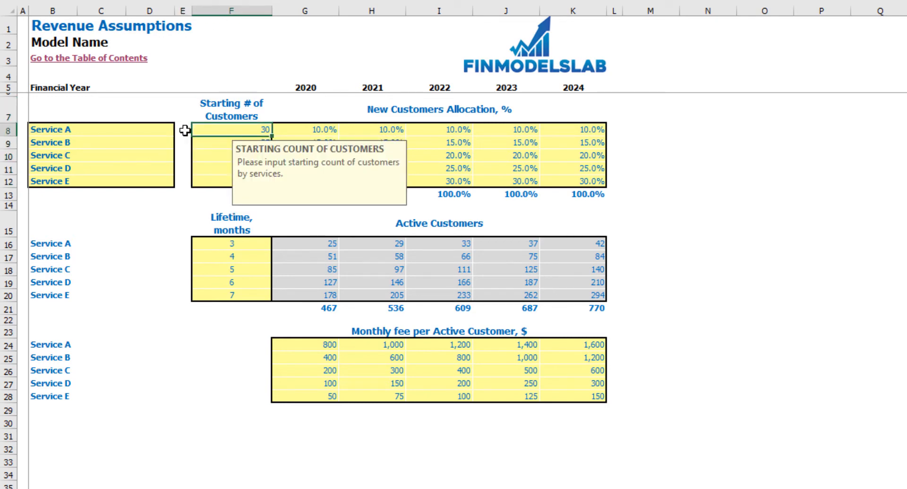
key("shift+Down")
key("shift+Down")
key("shift+Down")
key("shift+Down")
key("Delete")
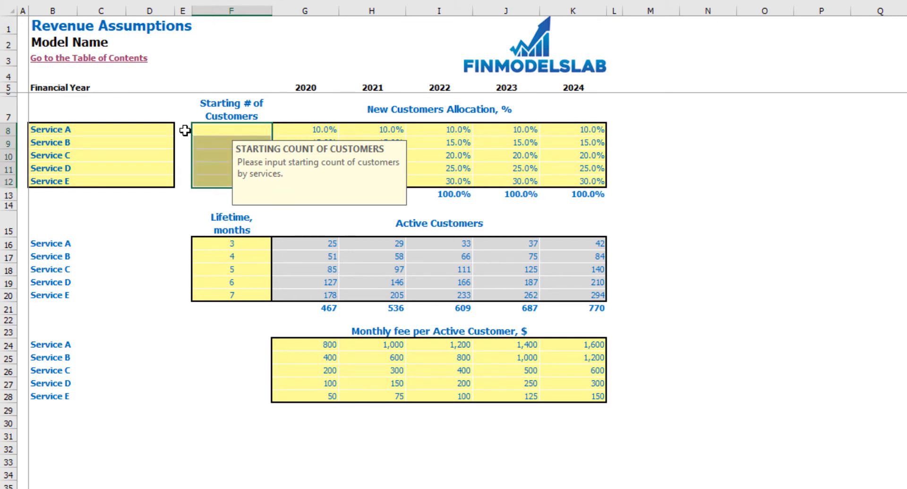
left_click(221, 328)
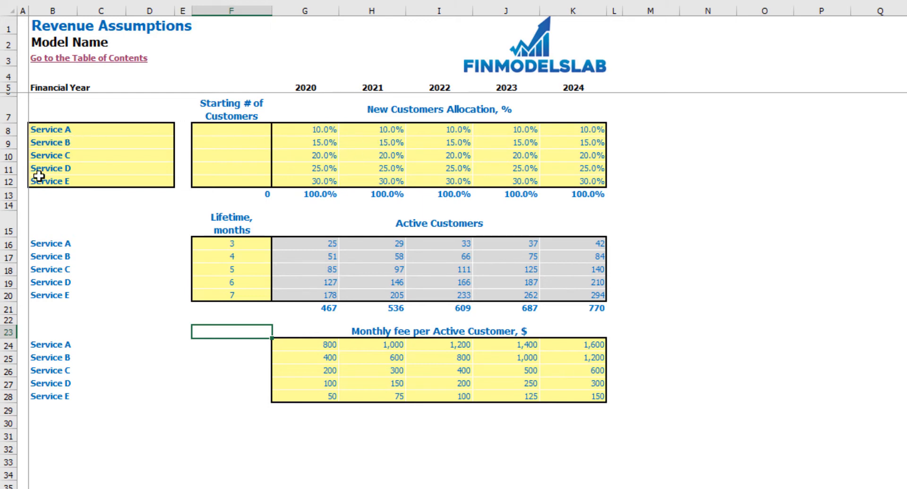
- Set Service A's new customers allocation to 15% for 2021, 20% for 2022, 25% for 2023 and 30% for 2024
left_click_drag(319, 128, 312, 181)
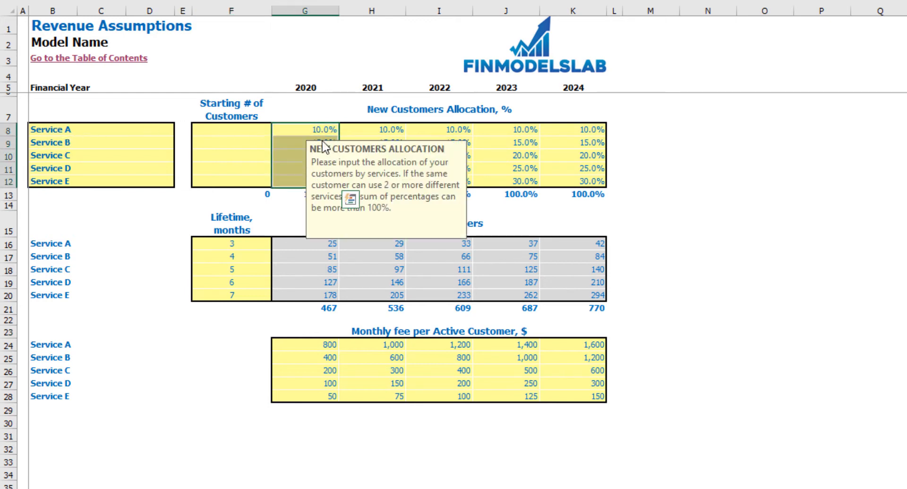
left_click(321, 127)
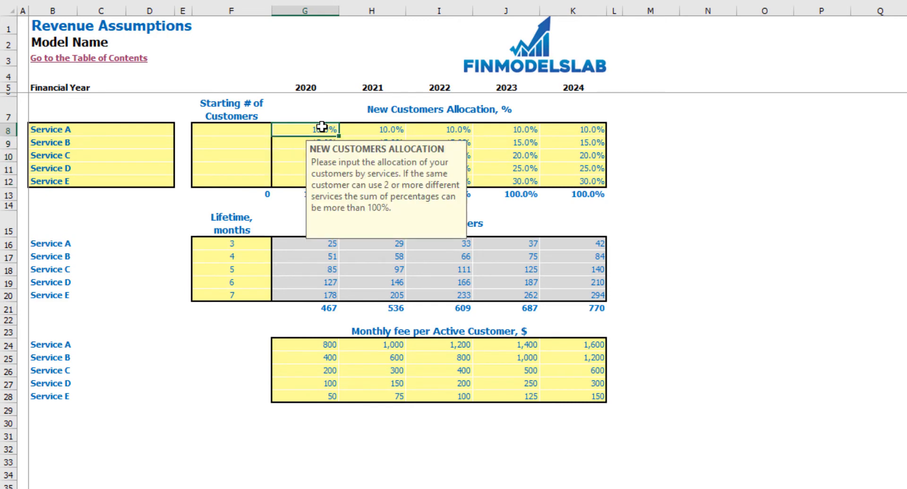
key("Right")
type("1")
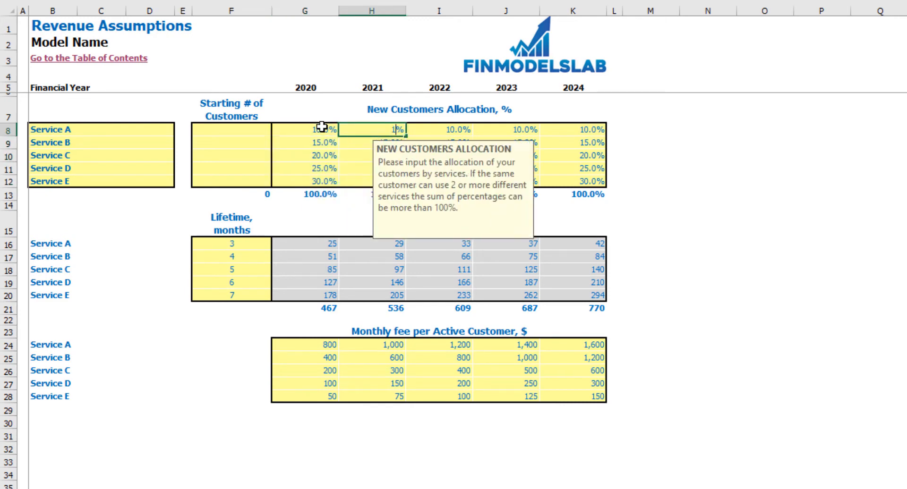
type("5")
key("Right")
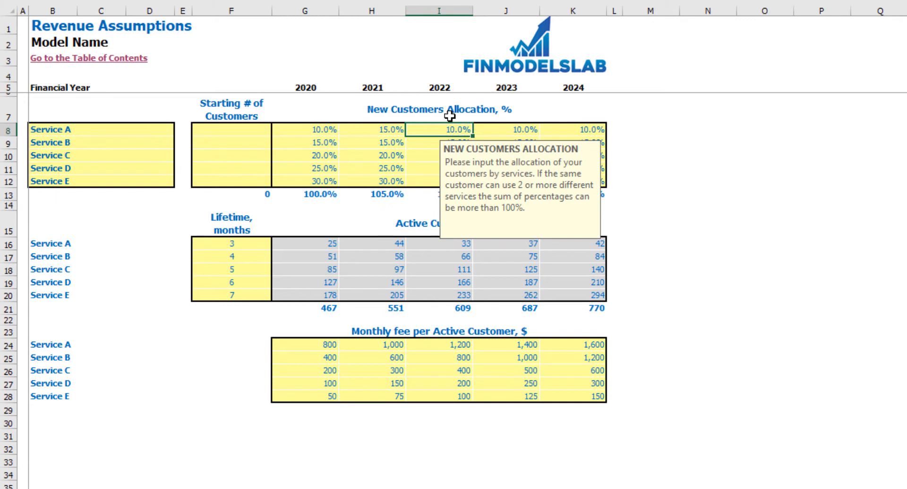
type("20")
key("Right")
type("2")
type("5")
key("Right")
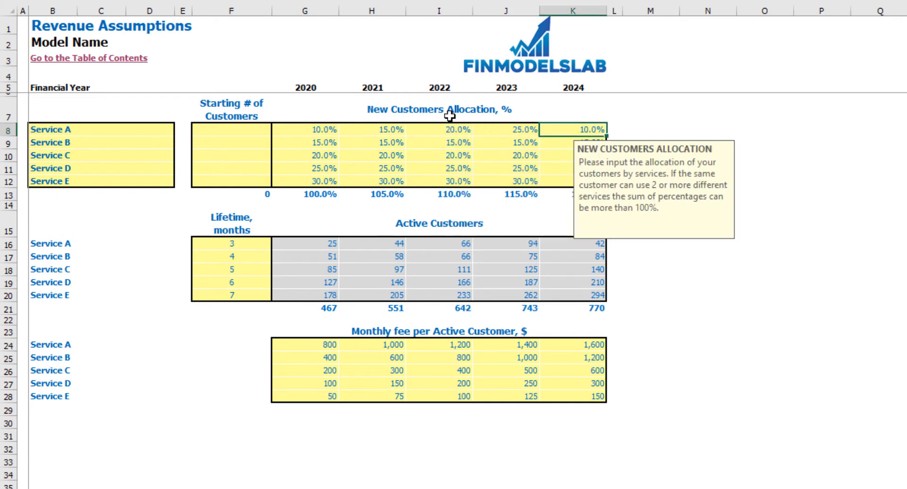
key("Return")
left_click(751, 170)
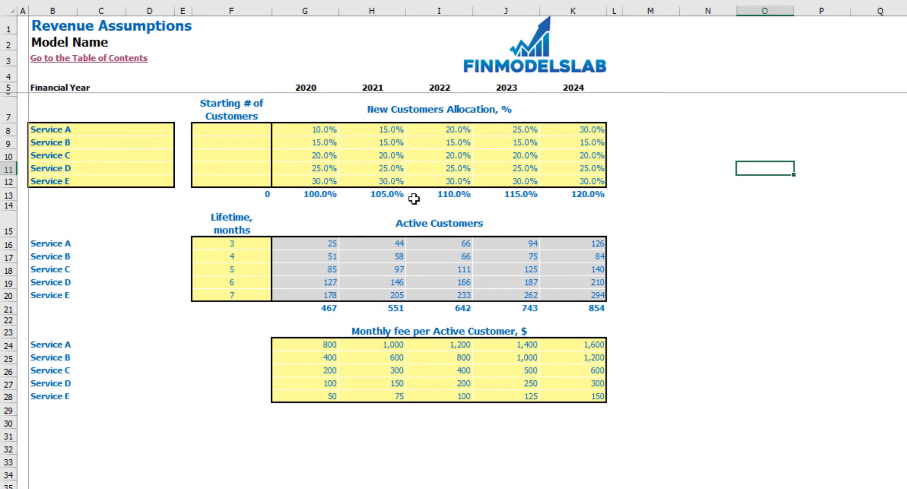
- Set Service E's new customers allocation to 25% for 2021, 20% for 2022, 15% for 2023 and 10% for 2024
left_click(389, 181)
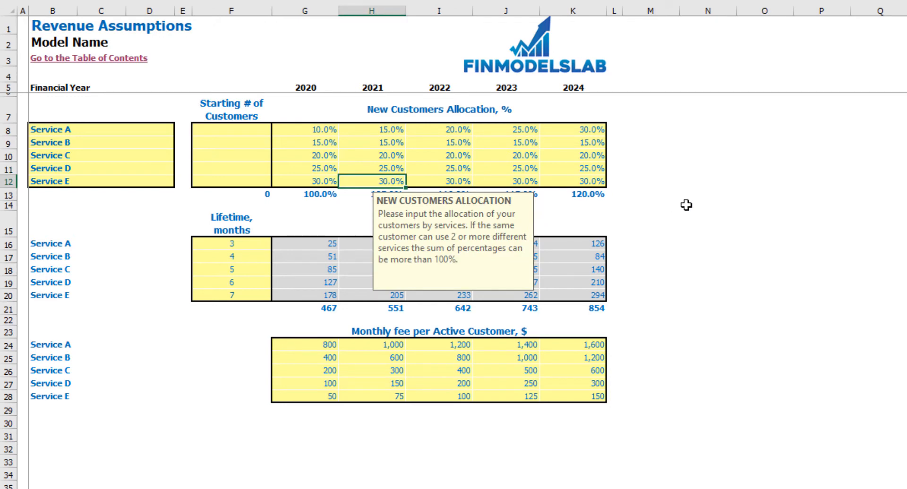
type("25")
key("Tab")
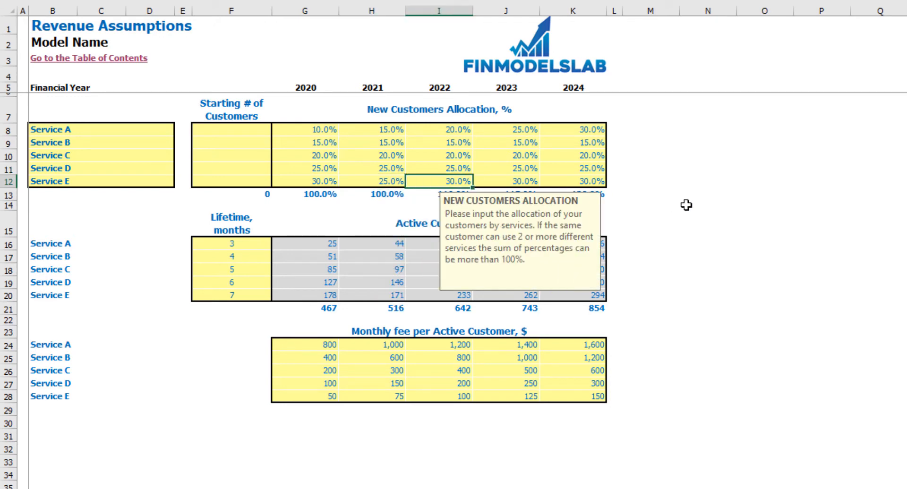
type("25")
key("Tab")
left_click(467, 180)
type("20")
key("Tab")
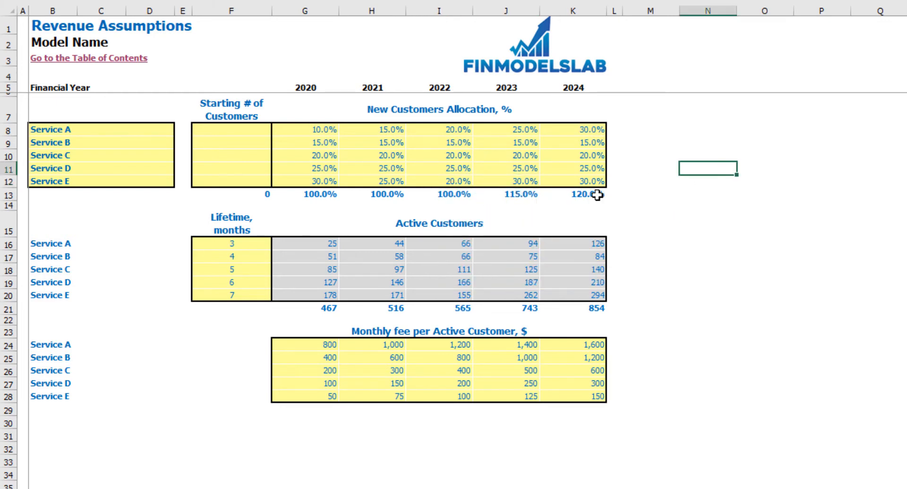
type("15")
key("Tab")
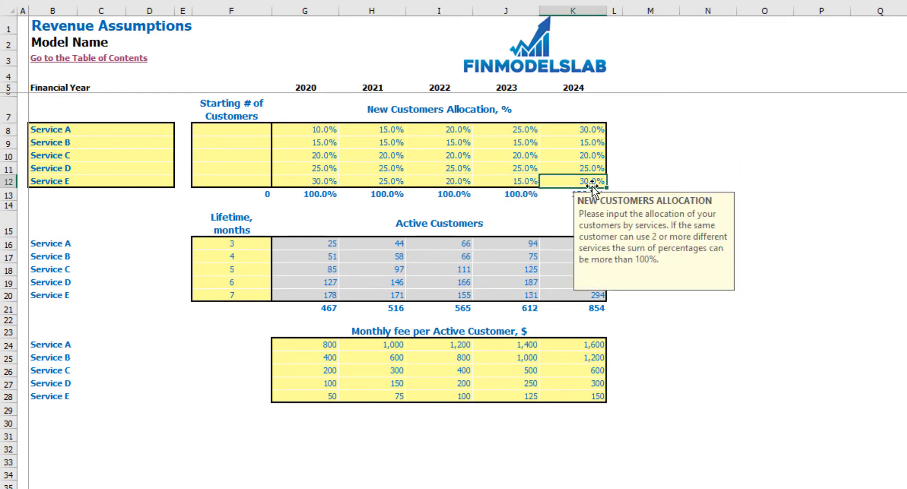
left_click(598, 181)
type("10")
key("Return")
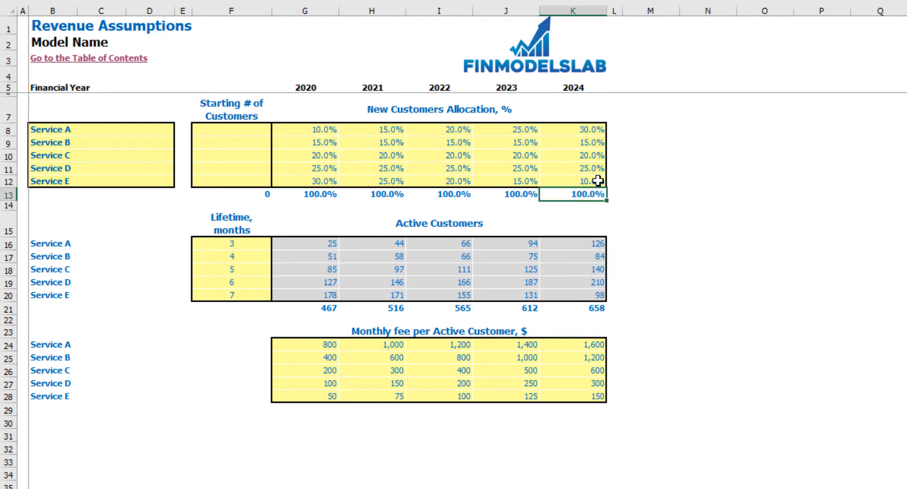
left_click(674, 193)
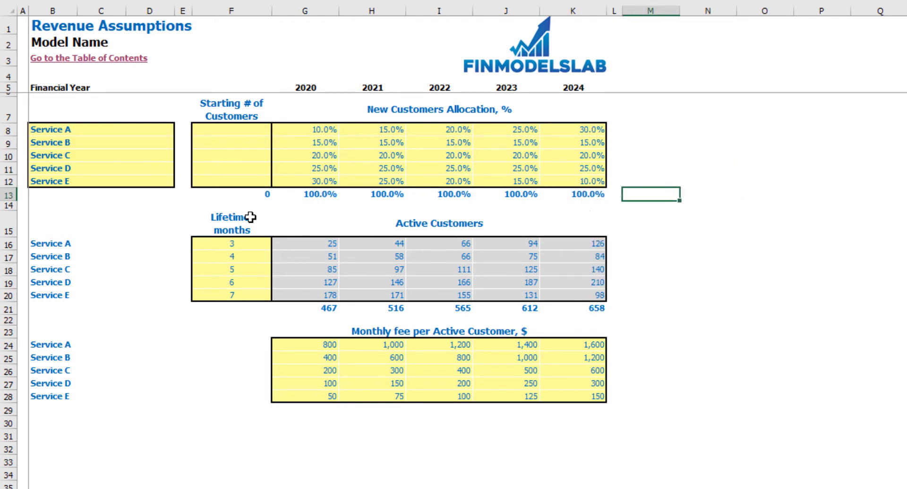
- Set the customer lifetime to 10 months for Service C, 15 for Service D and 12 for Service E, and check the Active Customers figures
left_click(428, 230)
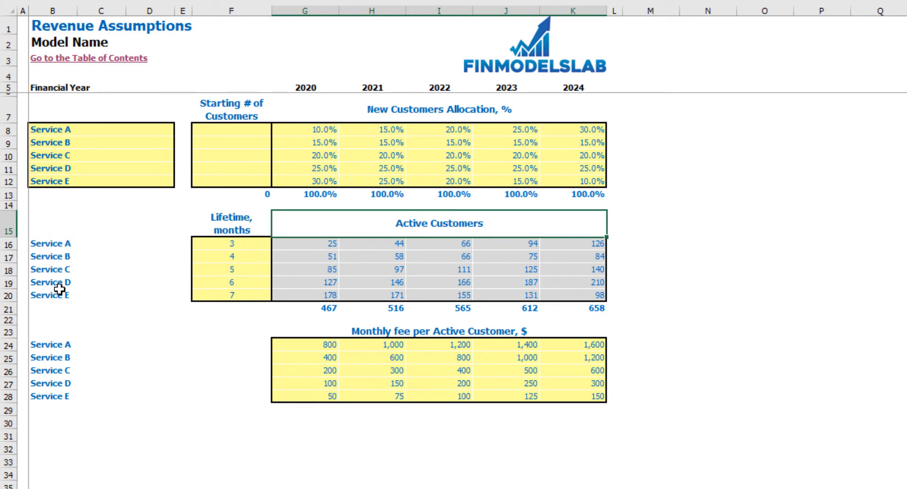
left_click(212, 243)
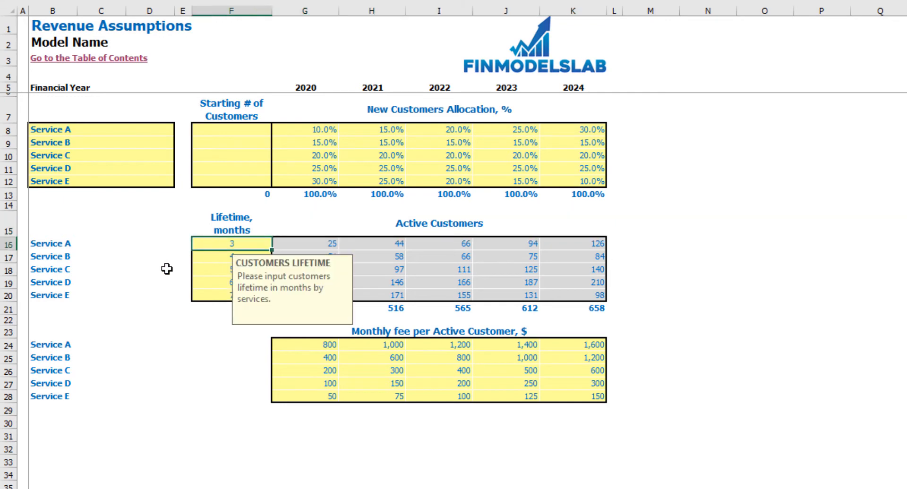
key("Down")
key("Return")
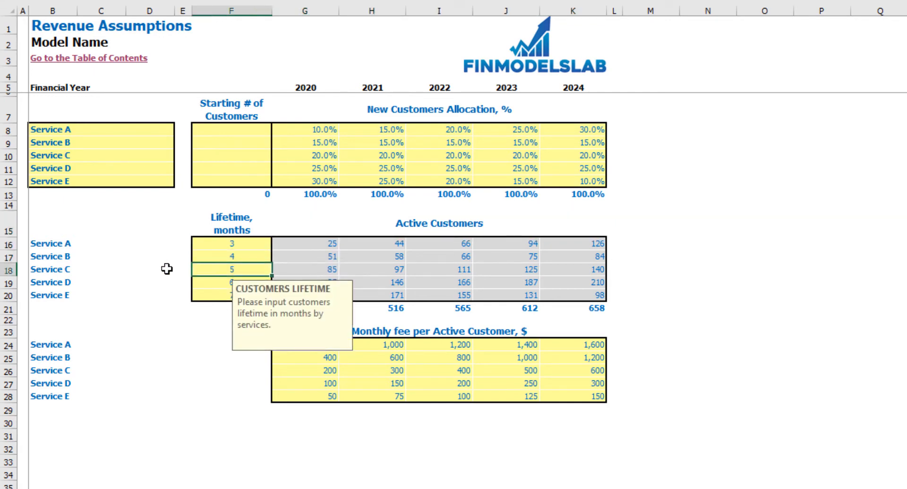
key("Return")
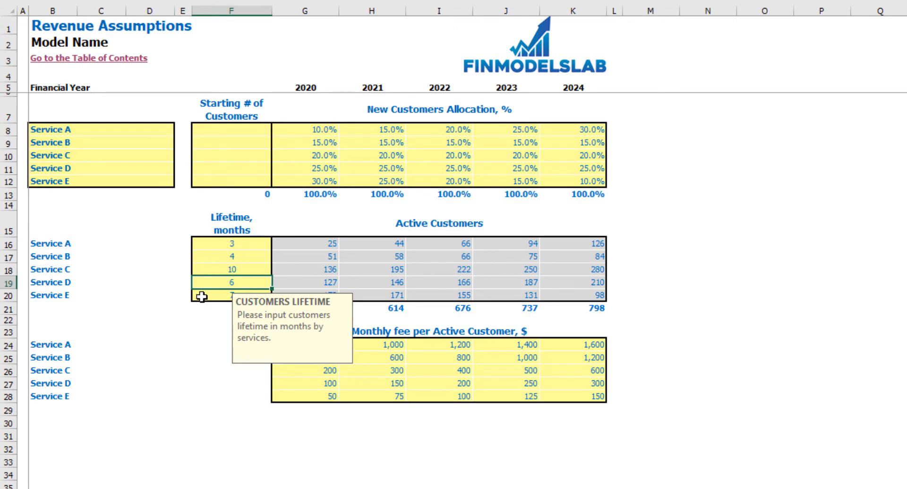
key("Return")
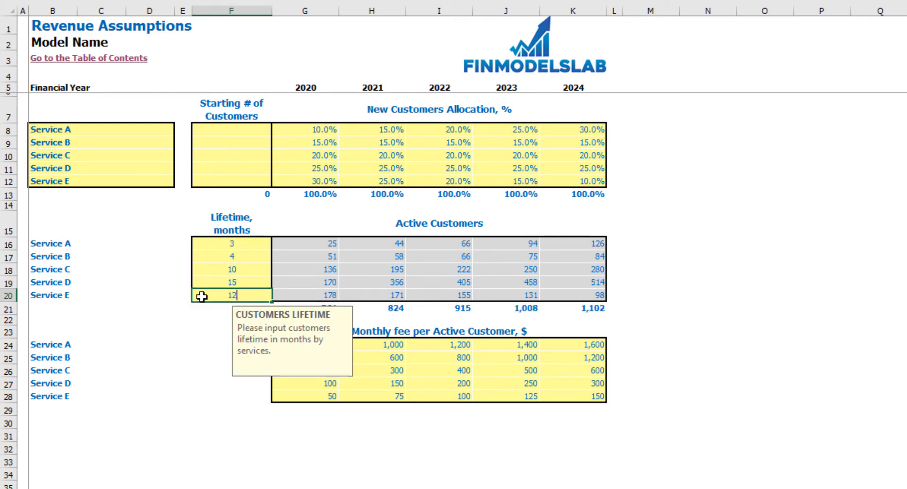
key("Return")
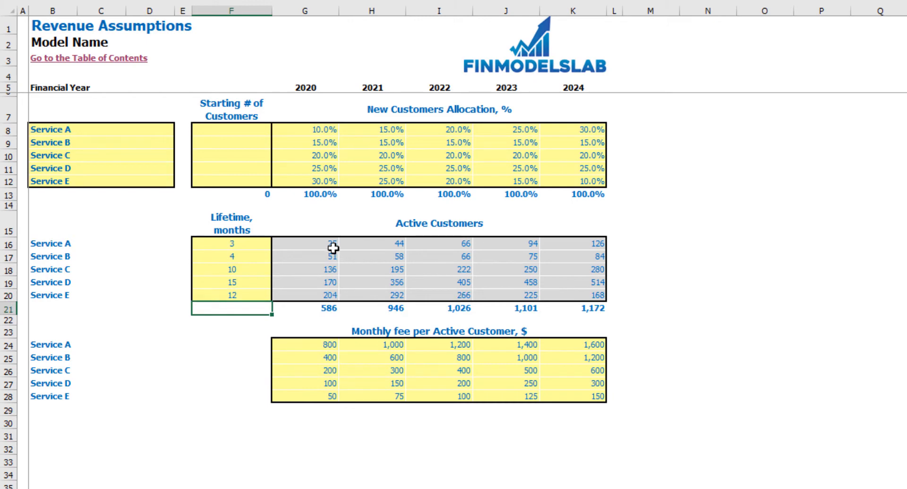
left_click_drag(325, 246, 562, 297)
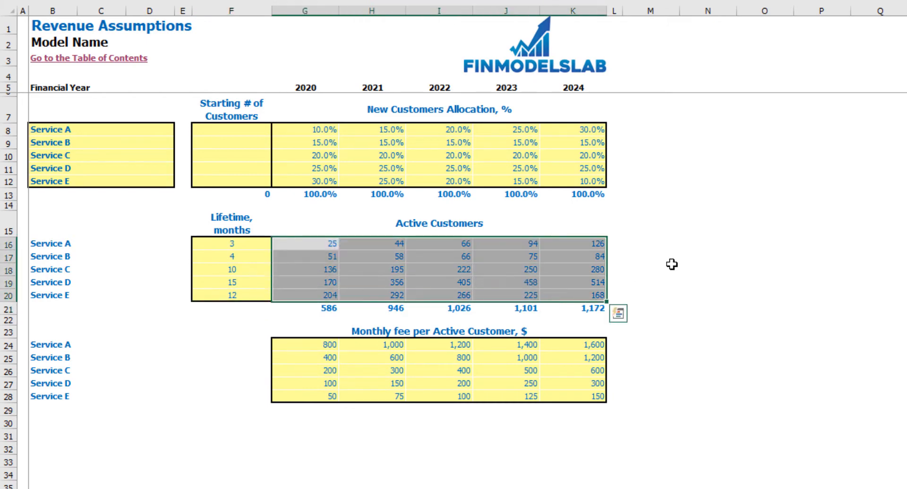
left_click_drag(678, 259, 682, 259)
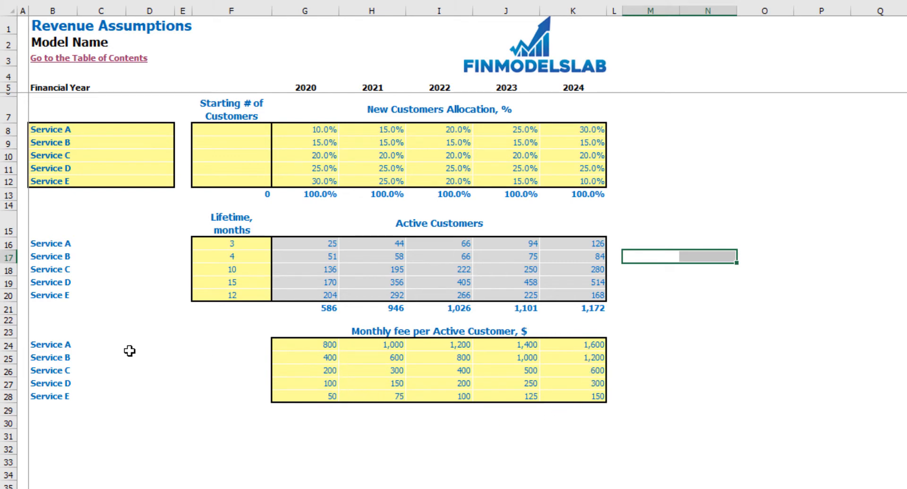
- Set Service A's monthly fee per active customer to 100, 120, 140, 160 and 180 for 2020 through 2024
left_click(300, 344)
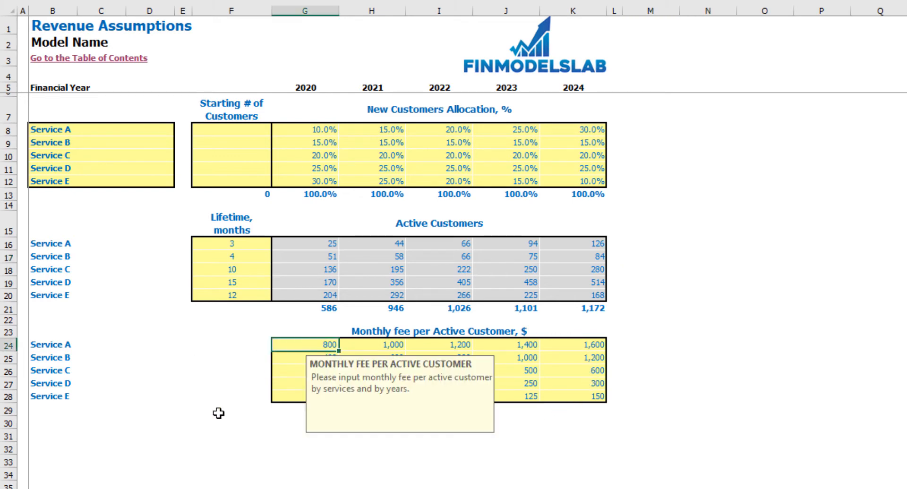
type("1,00")
key("Tab")
type("12")
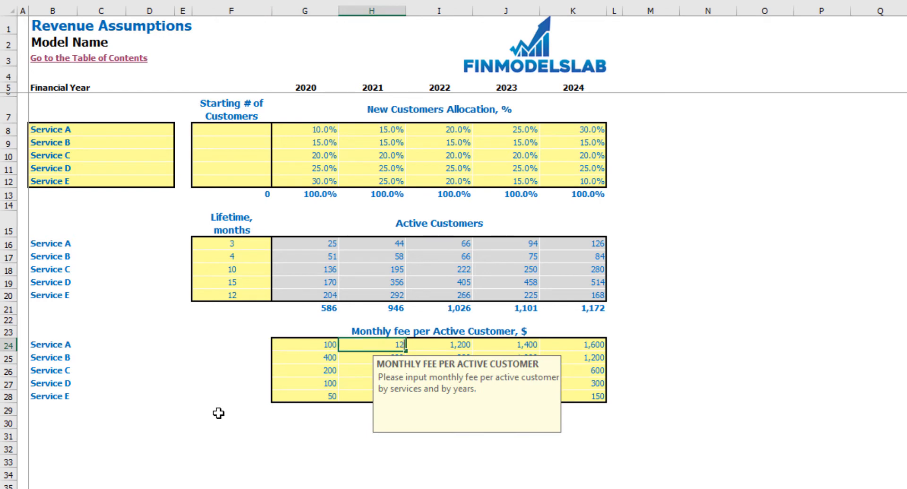
type("0")
key("Tab")
type("140")
key("Tab")
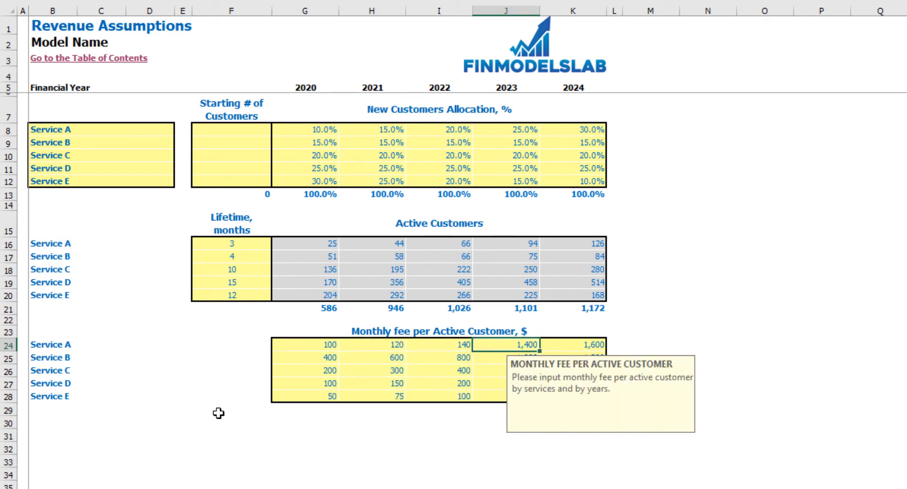
type("160")
key("Tab")
type("180")
key("Return")
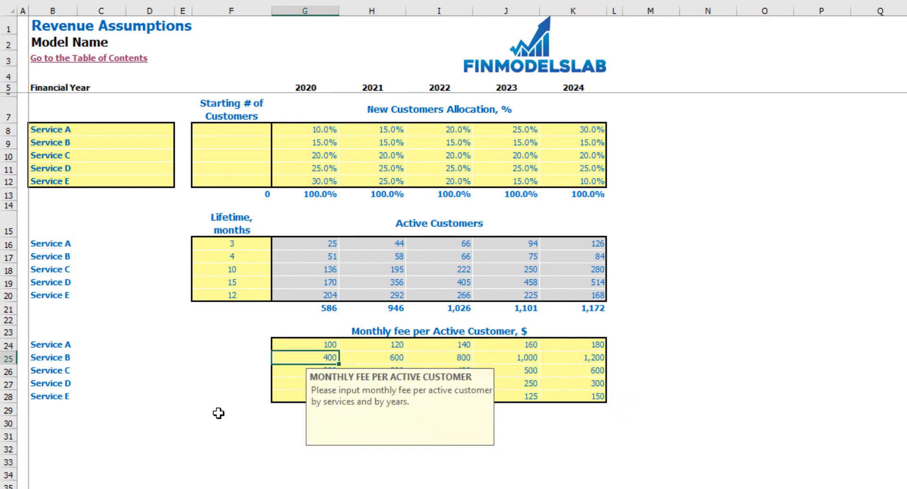
left_click(706, 371)
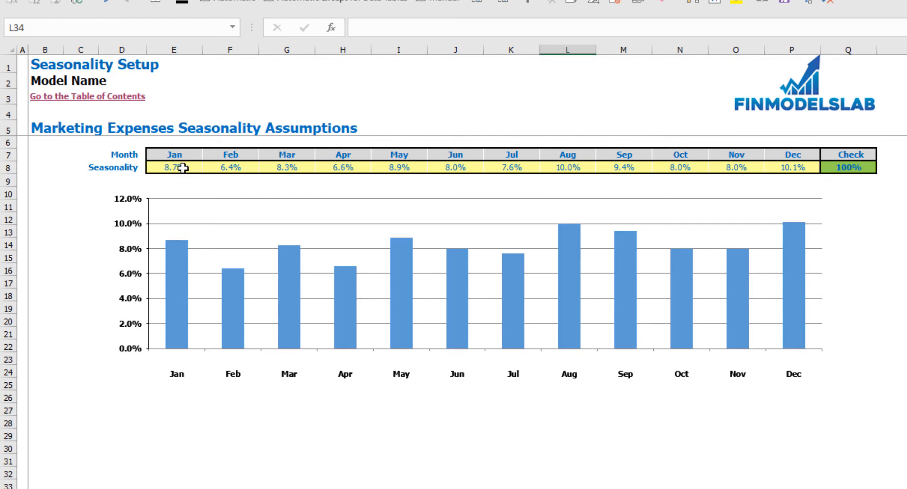
- Set the marketing expenses seasonality on the Seasonality Setup sheet to 15% for January, 10% for February and 5% for March
left_click(182, 167)
type("15")
key("Tab")
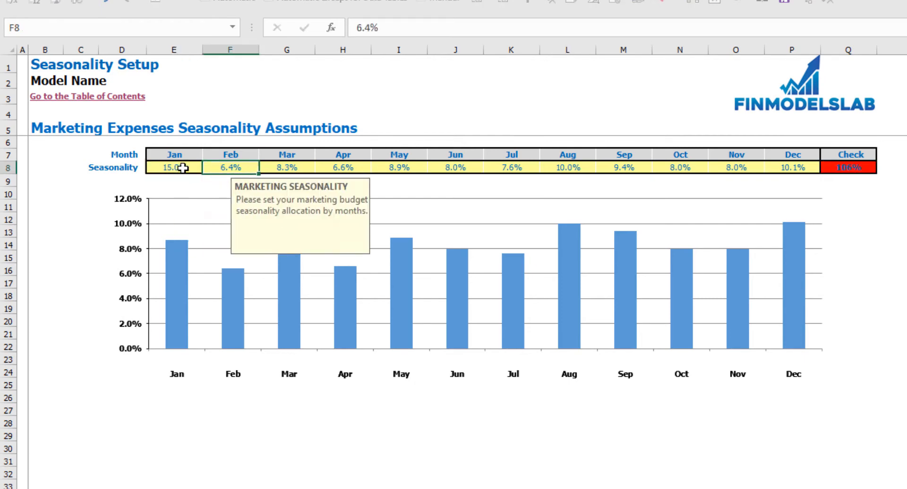
type("10")
key("Tab")
type("5")
key("Tab")
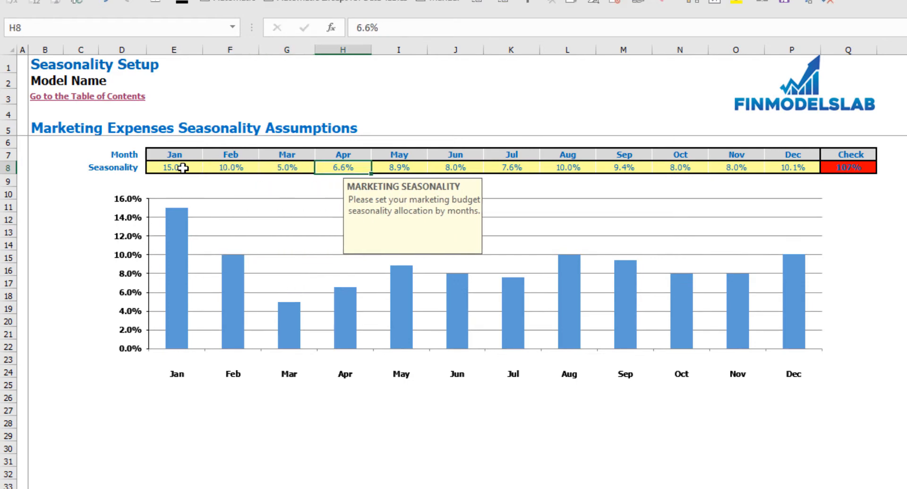
- Set the marketing seasonality to 10% for April, 8% for May, 6% for June, 7% for July and 5% for August
type("10")
key("Tab")
type("8")
key("Tab")
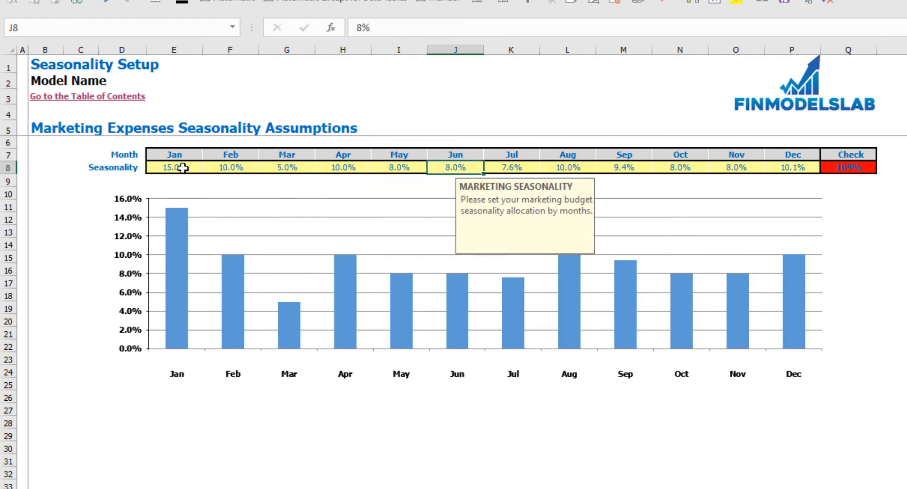
type("6")
key("Tab")
type("7")
type("5")
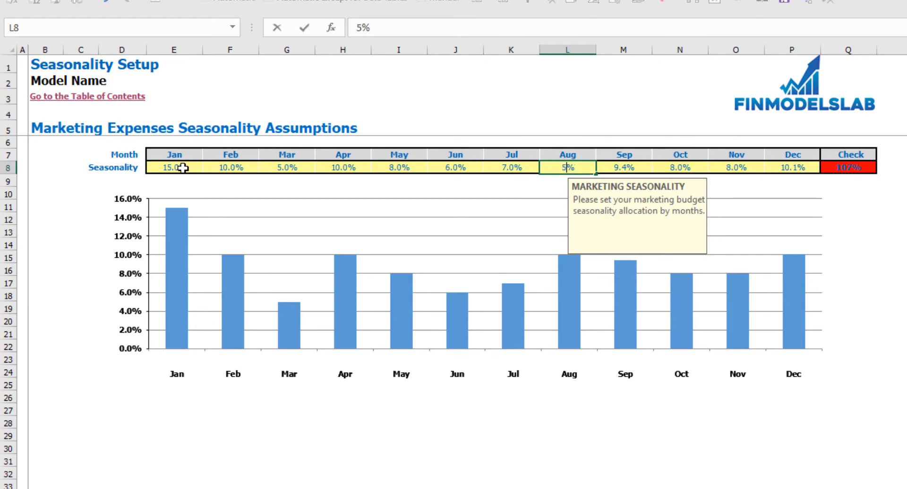
key("Tab")
- Set the marketing seasonality to 10% for September, 15% for October, 5% for November and 5% for December
type("10")
key("Tab")
type("15")
key("Tab")
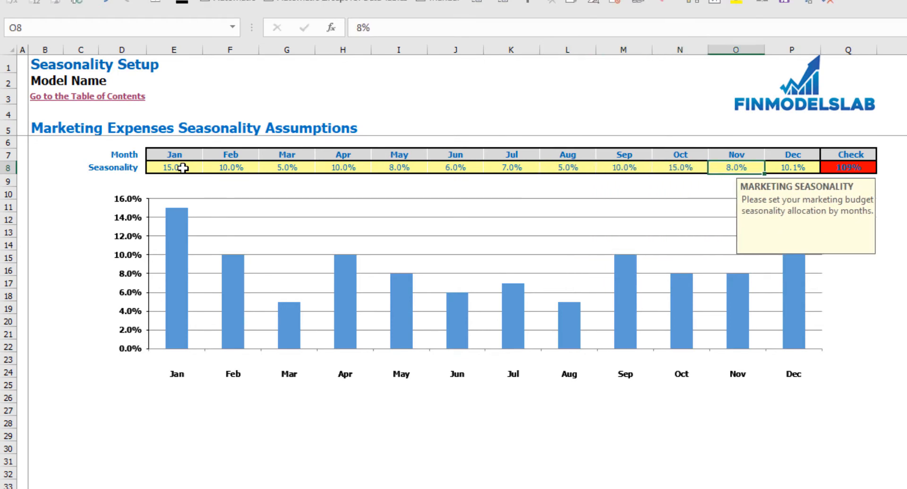
type("5")
key("Tab")
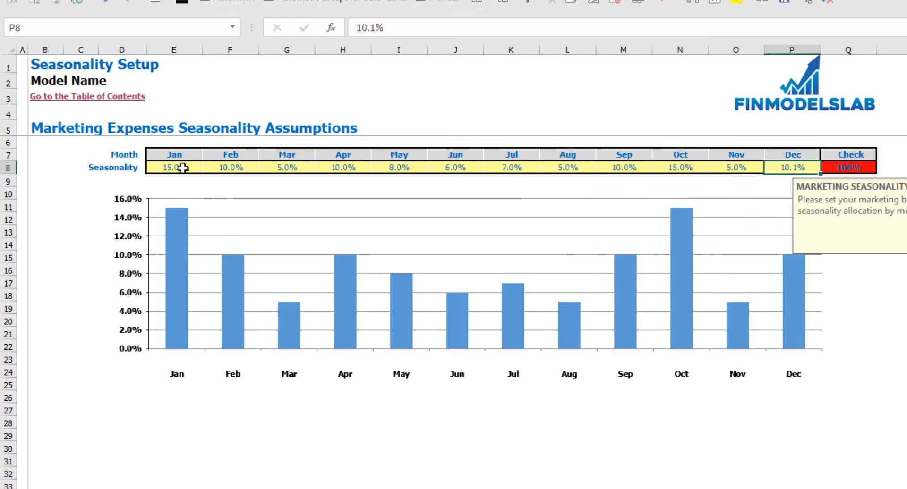
type("5")
key("Return")
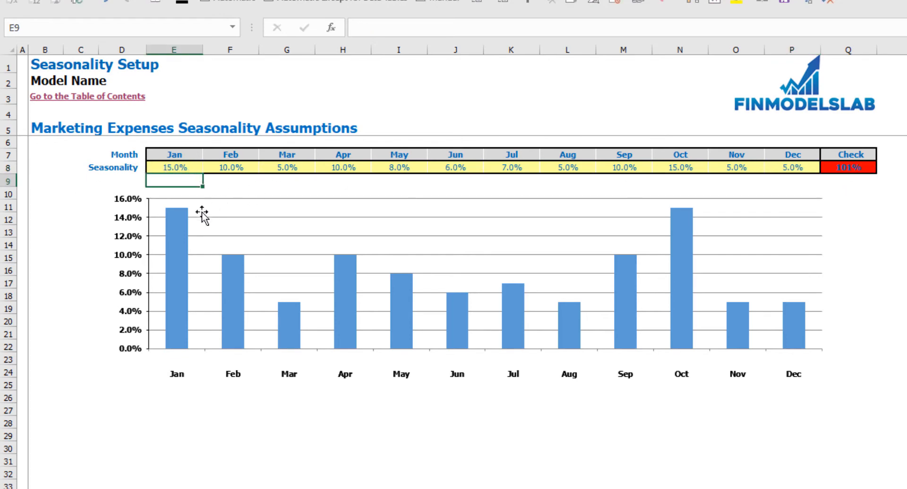
- Check the seasonality total formula and set October's seasonality to 14%
left_click(864, 167)
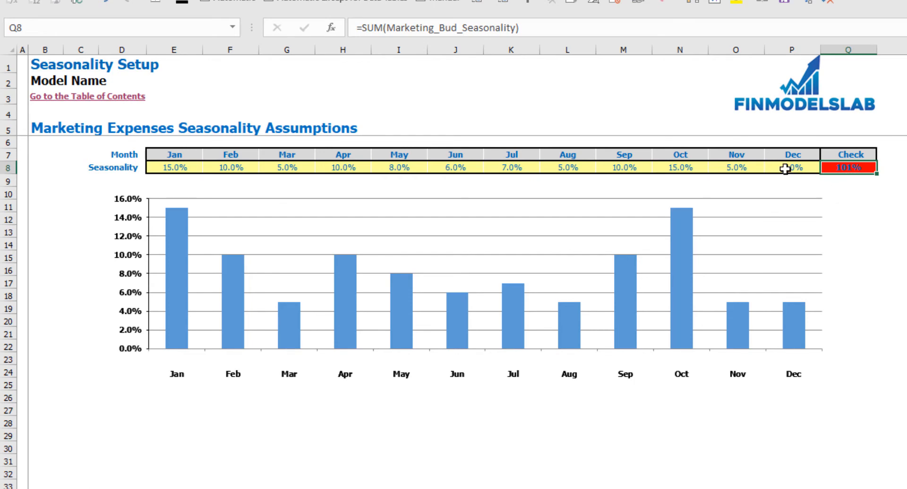
left_click(695, 169)
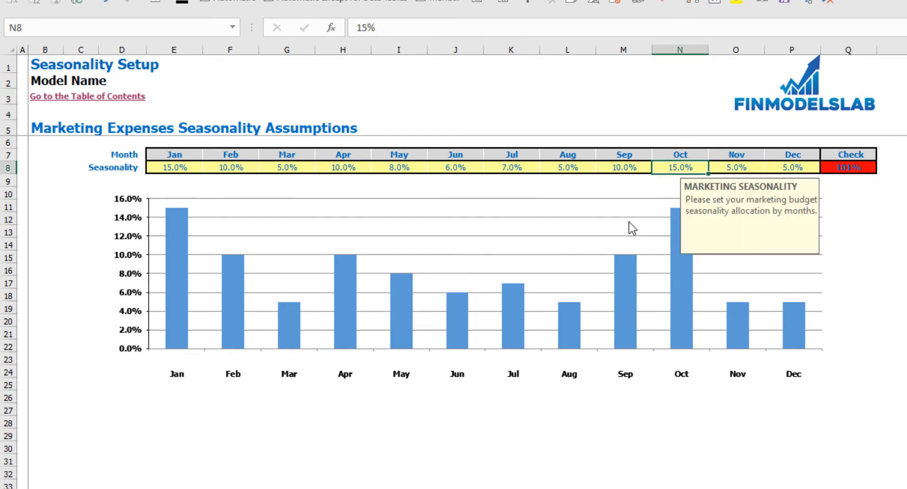
type("14")
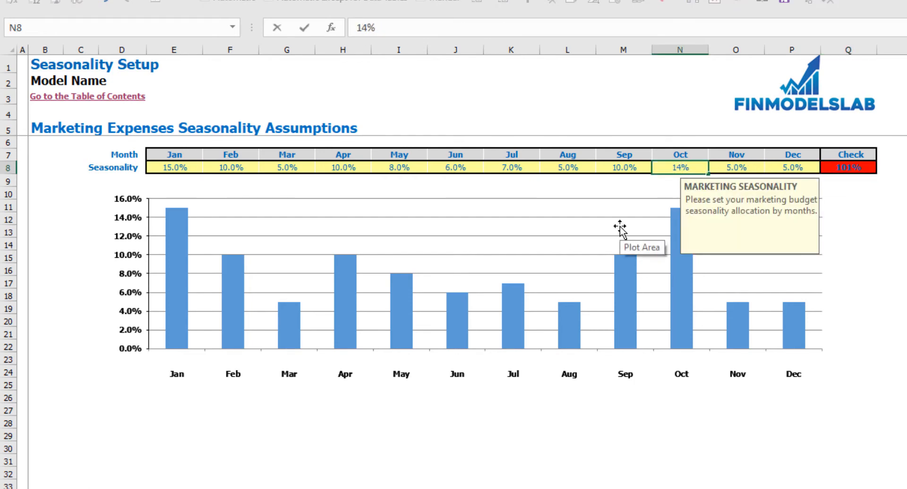
key("Return")
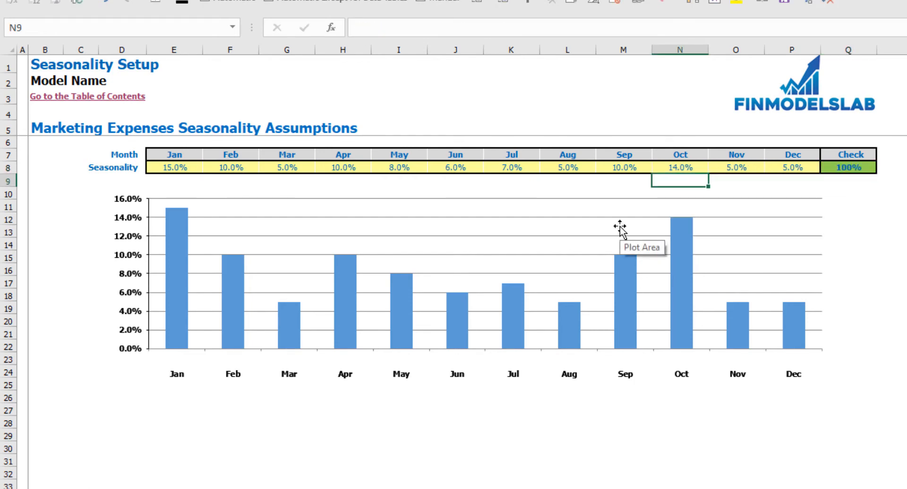
left_click(865, 169)
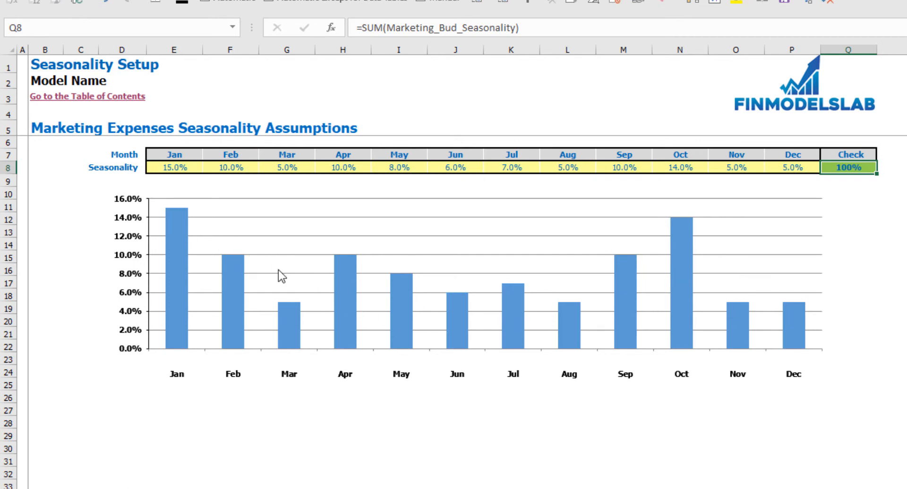
- Spread the marketing seasonality evenly by entering =1/12 for January and copying it across February through December
left_click(183, 168)
type("=1/")
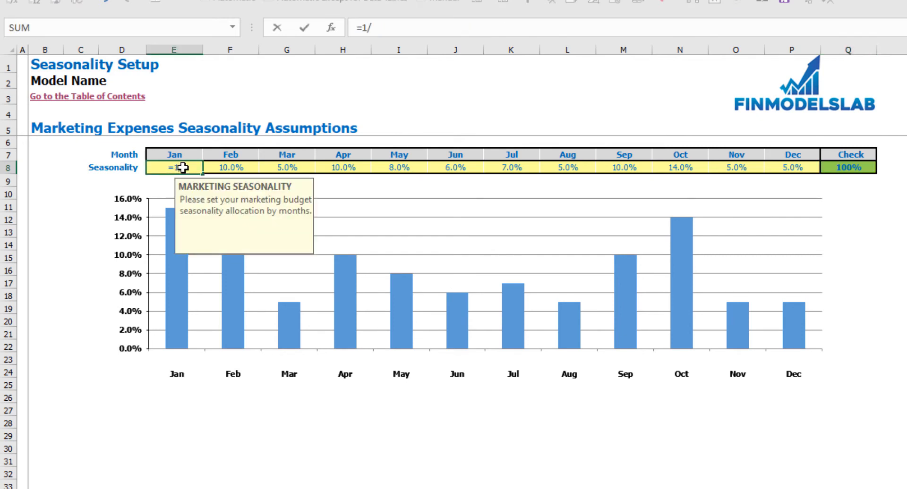
type("12")
key("Return")
key("Up")
key("ctrl+c")
key("Right")
key("ctrl+shift+Right")
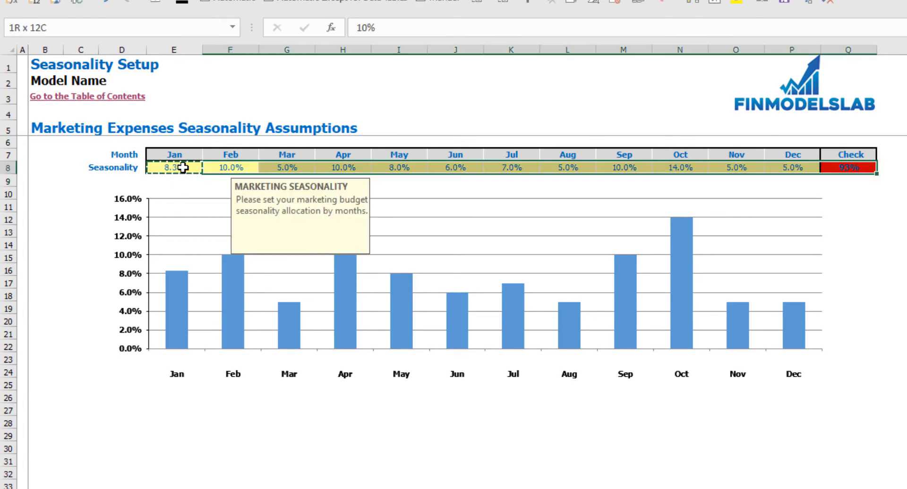
key("shift+Left")
key("ctrl+v")
left_click(884, 231)
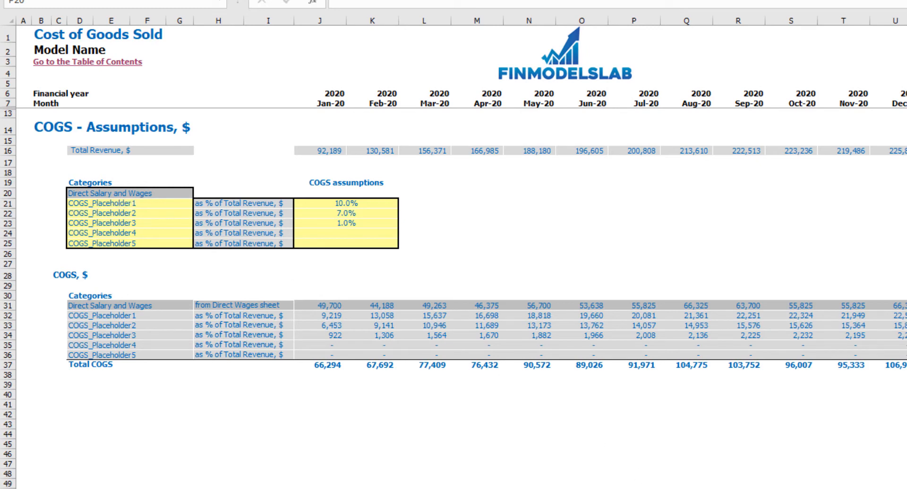
- Rename the first placeholder category on the Cost of Goods Sold sheet as Hosting
left_click(158, 210)
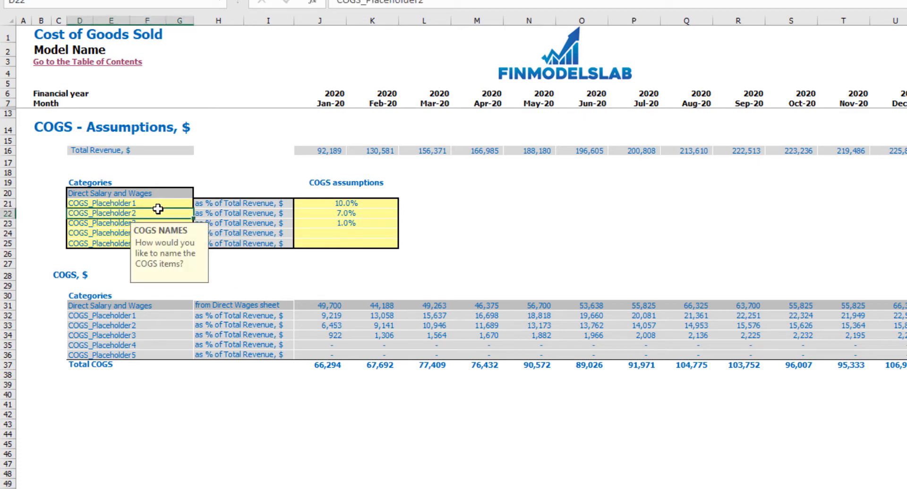
left_click_drag(158, 205, 141, 242)
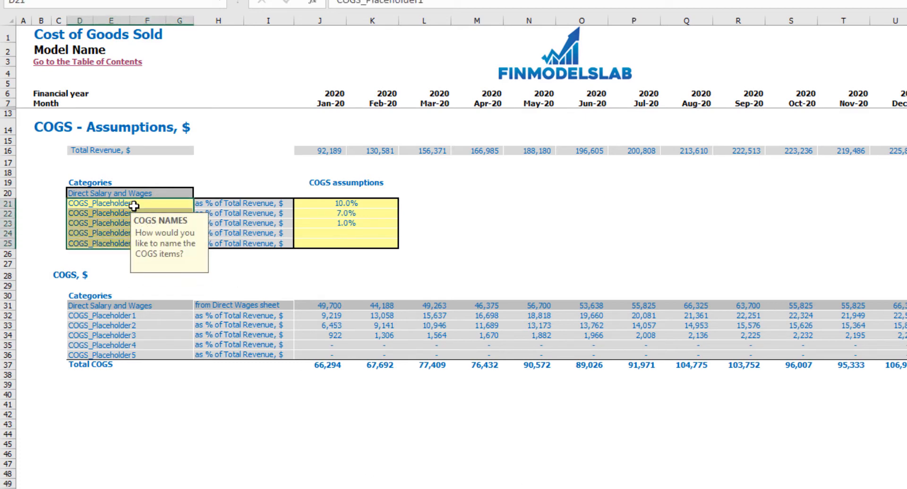
left_click(131, 204)
type("H")
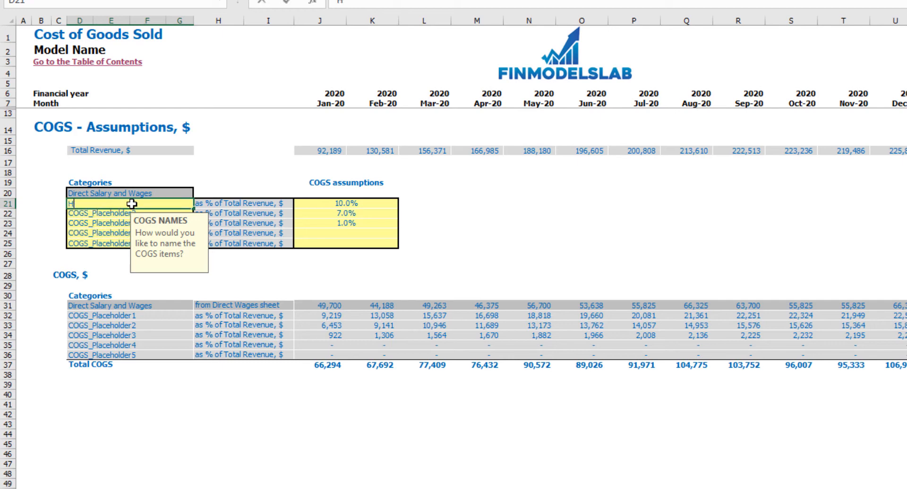
type("osting")
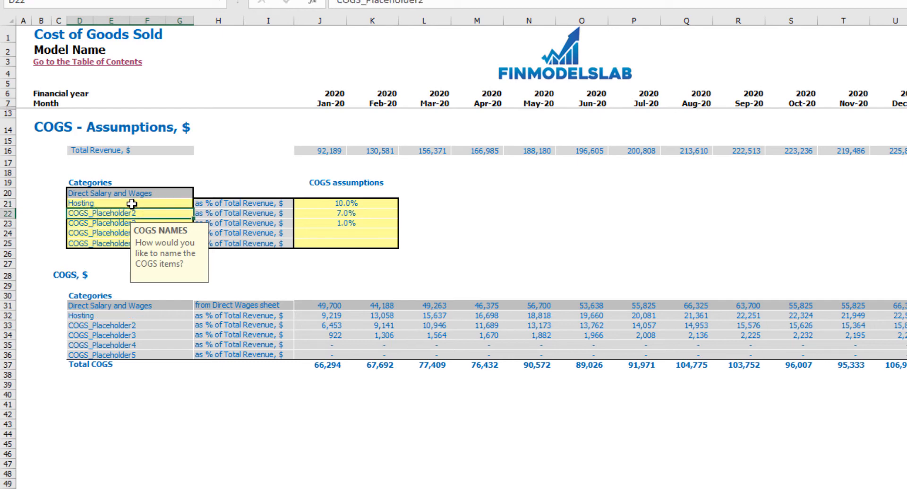
left_click(475, 233)
- Set the Hosting COGS assumption to 15% of total revenue
left_click(366, 206)
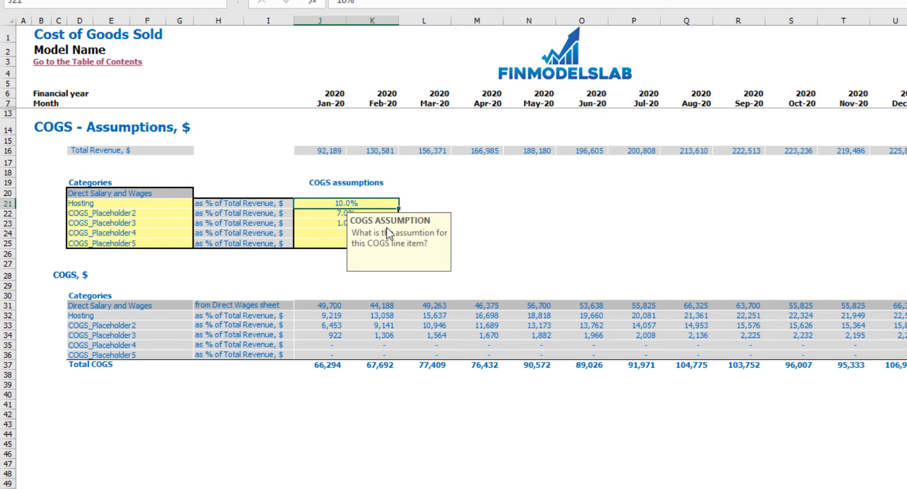
type("15")
key("Return")
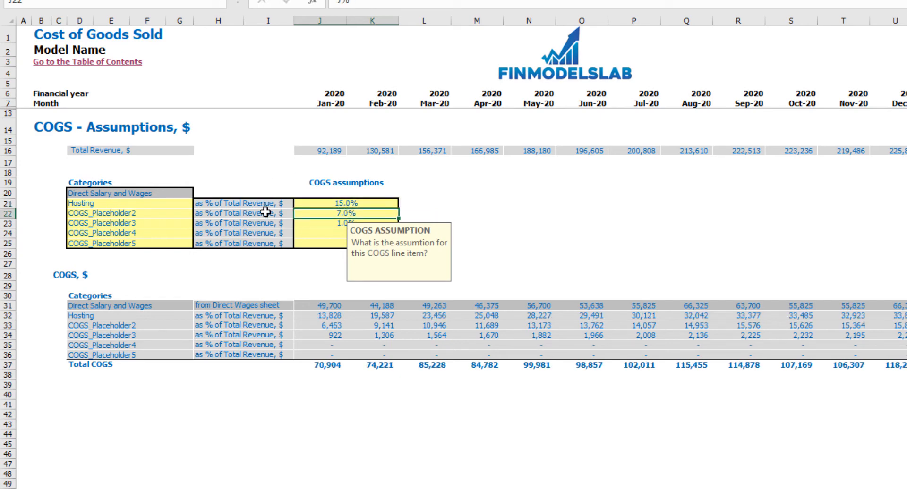
- Review the Total Revenue row and COGS percentages, and expand the Total COGS group on the Income Statement sheet
left_click(7, 150)
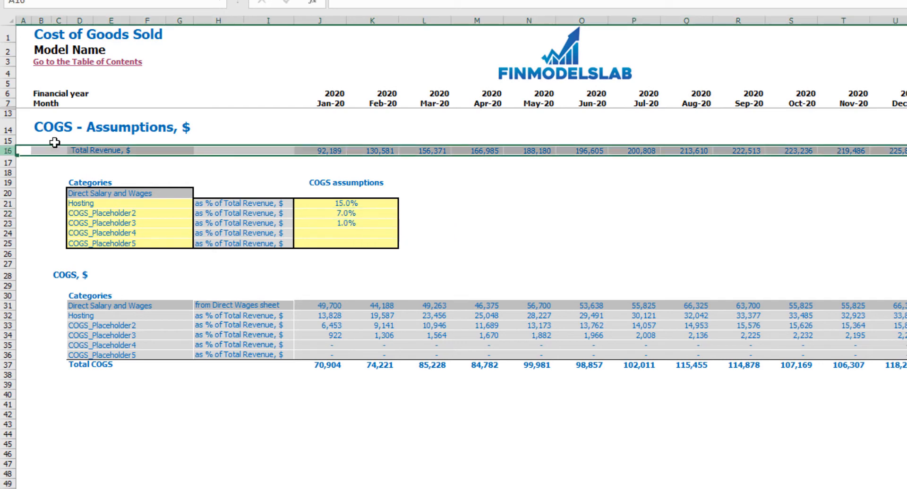
left_click(336, 175)
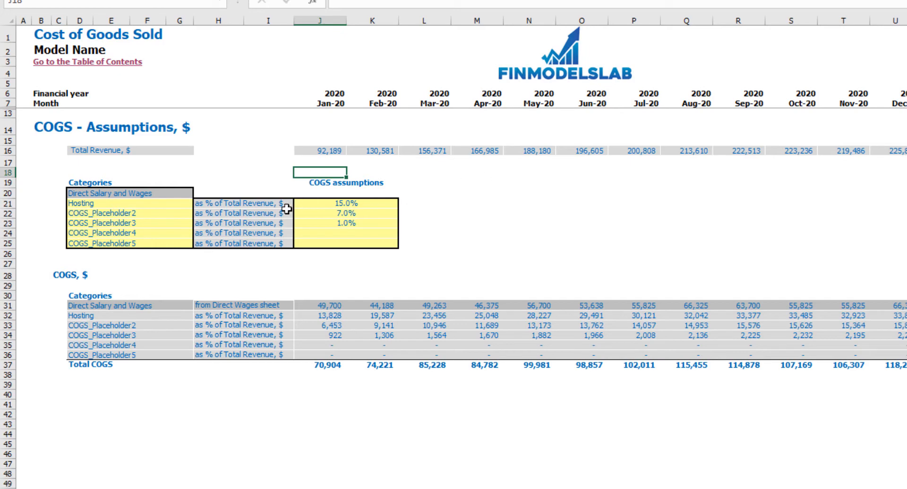
left_click(331, 208)
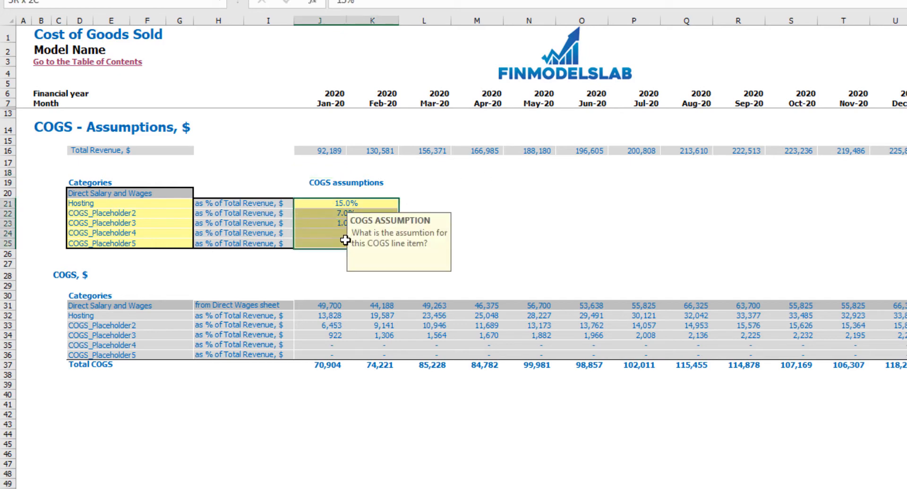
left_click(442, 173)
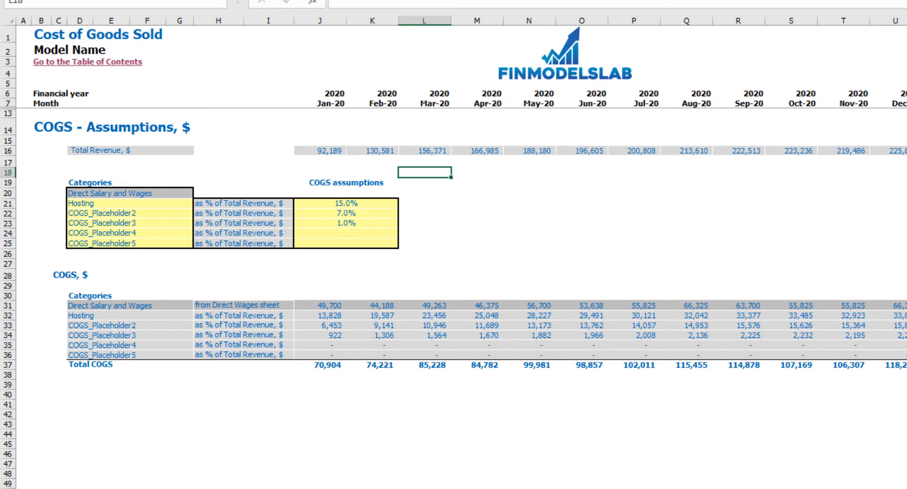
left_click(227, 488)
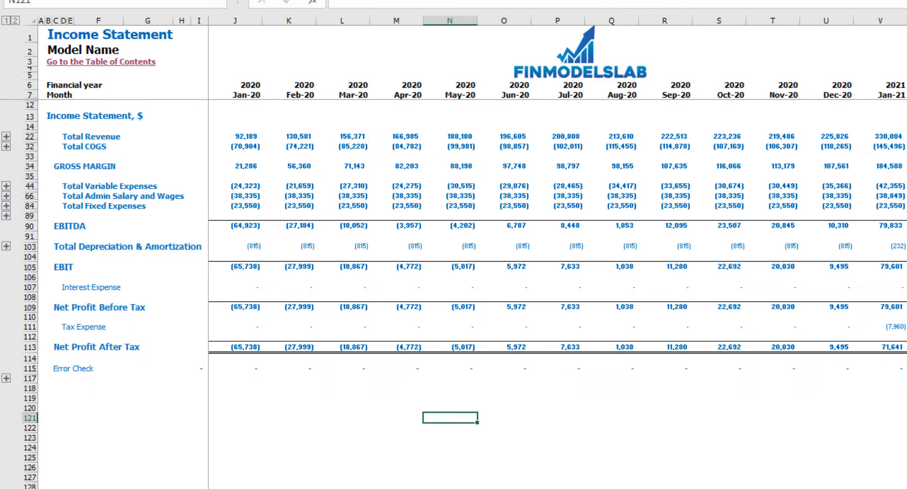
left_click(6, 146)
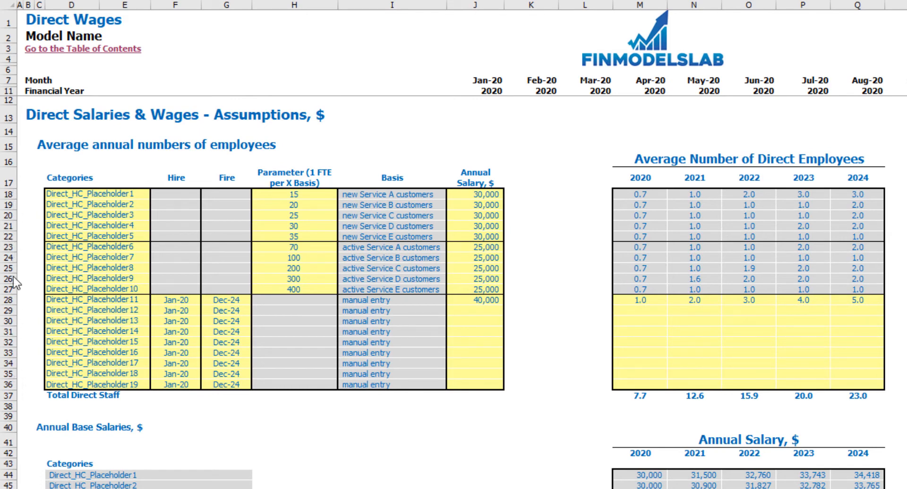
- On the Direct Wages sheet, set Direct_HC_Placeholder1's parameter to 10 new Service A customers per FTE and review its basis
left_click(91, 196)
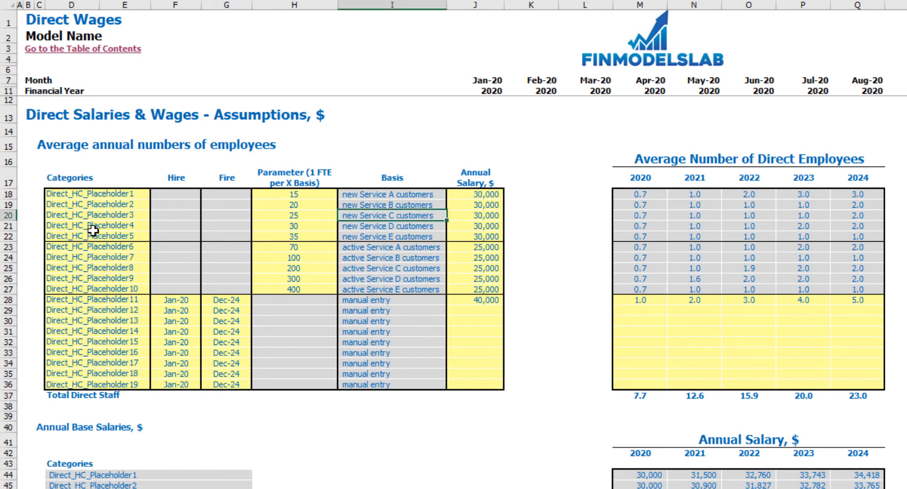
left_click(290, 194)
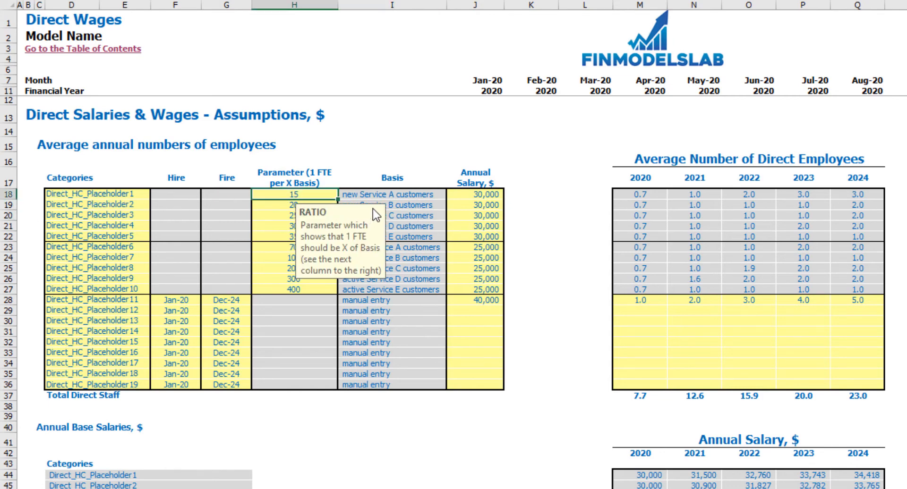
left_click(337, 154)
left_click(295, 195)
type("10")
key("Return")
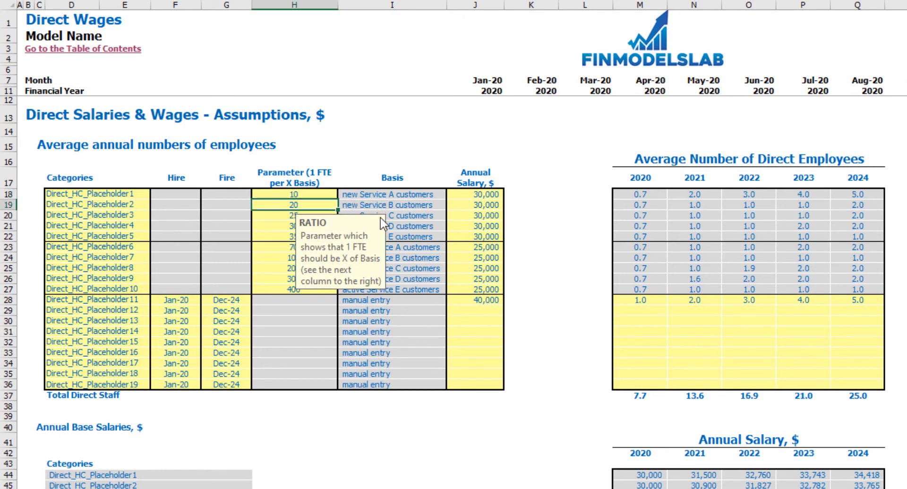
left_click(405, 193)
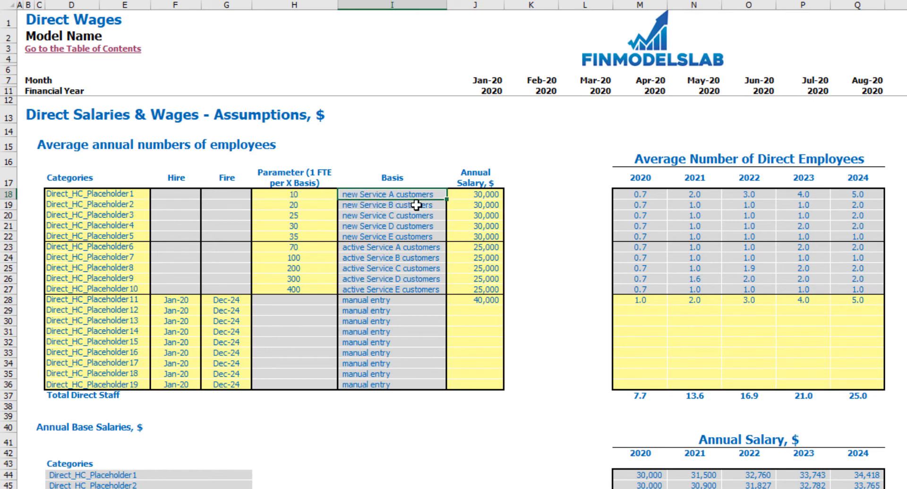
left_click(331, 199)
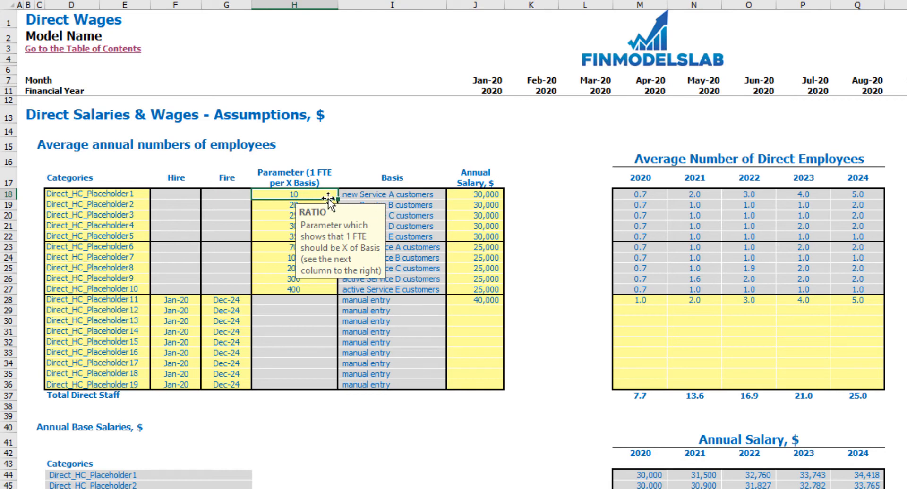
left_click(437, 196)
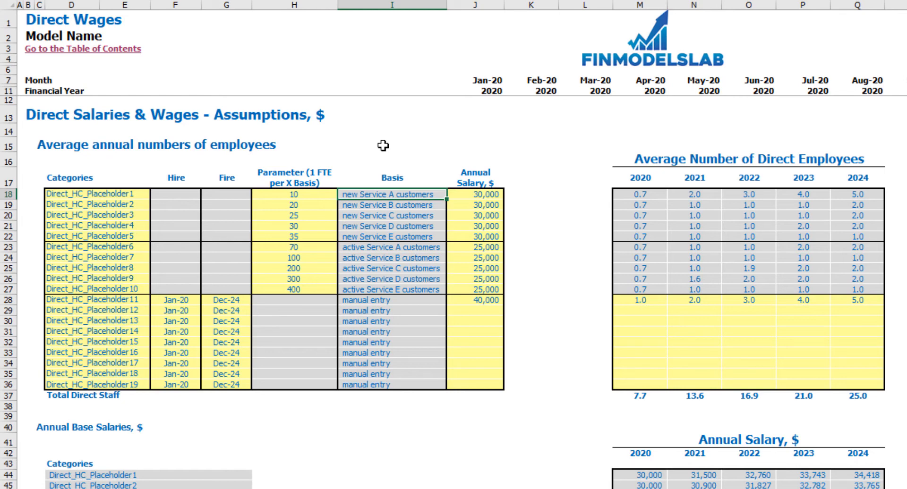
- Set Direct_HC_Placeholder1's annual salary to 25,000 and check the average direct employee numbers for 2020 through 2024
left_click(473, 197)
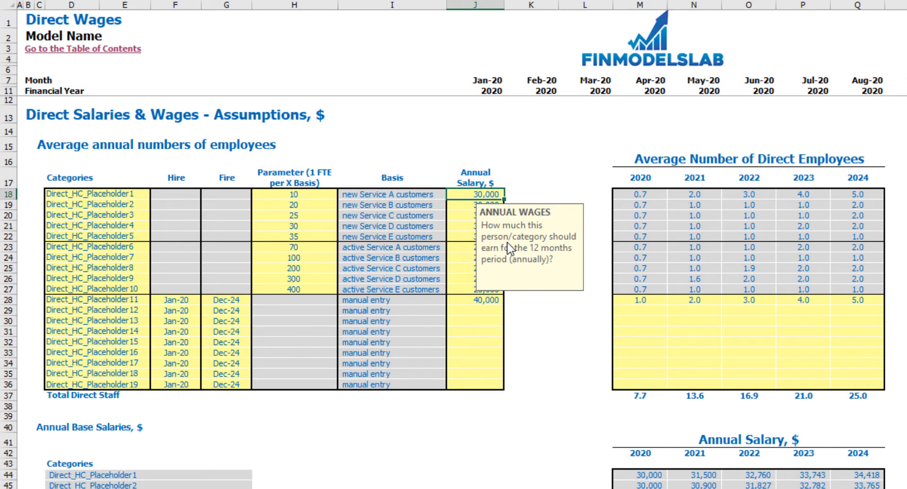
type("25,000")
key("Return")
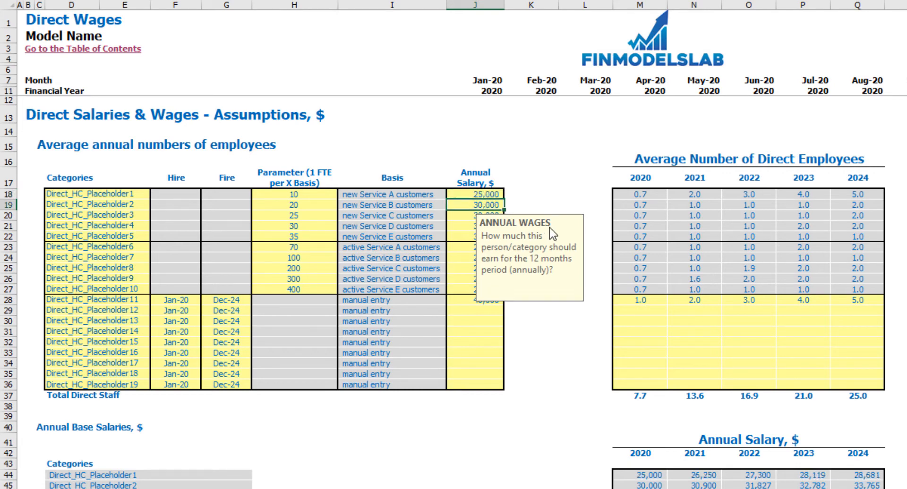
left_click_drag(640, 195, 858, 198)
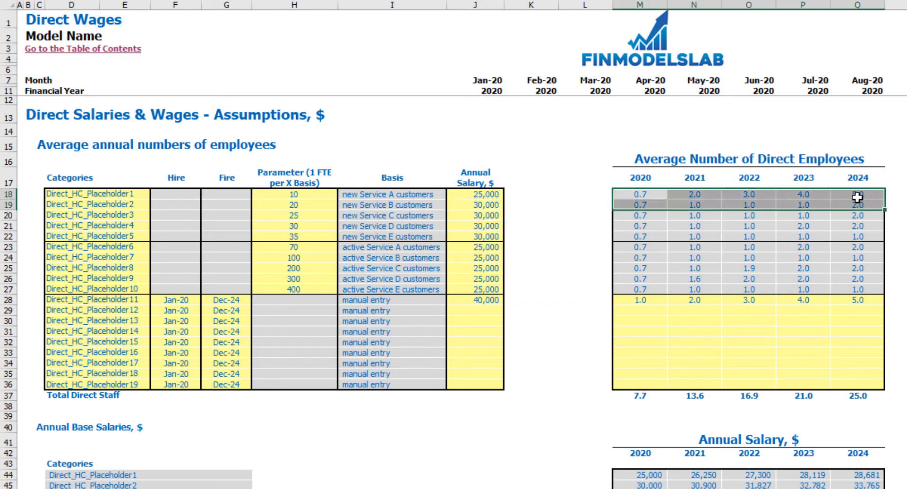
left_click(548, 156)
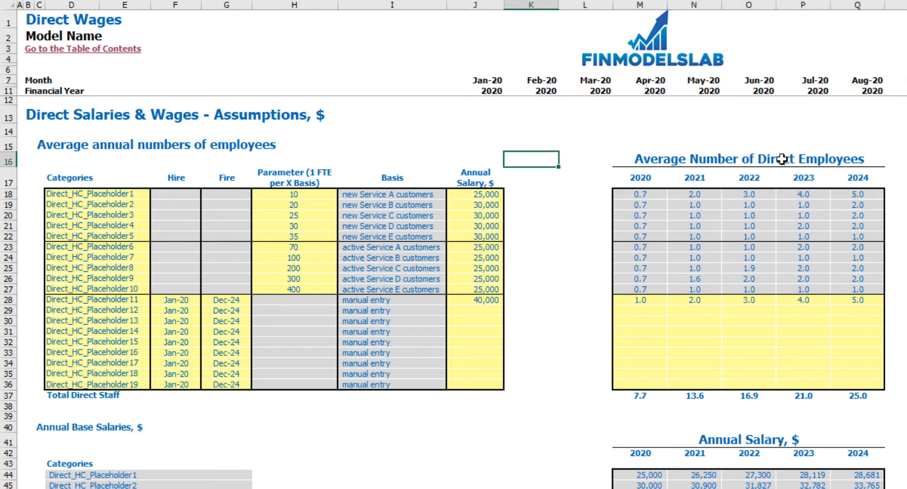
- Set Direct_HC_Placeholder1's annual salary raise to 6% for 2021, 5% for 2022, 4% for 2023 and 3% for 2024
scroll(775, 189, "right", 5)
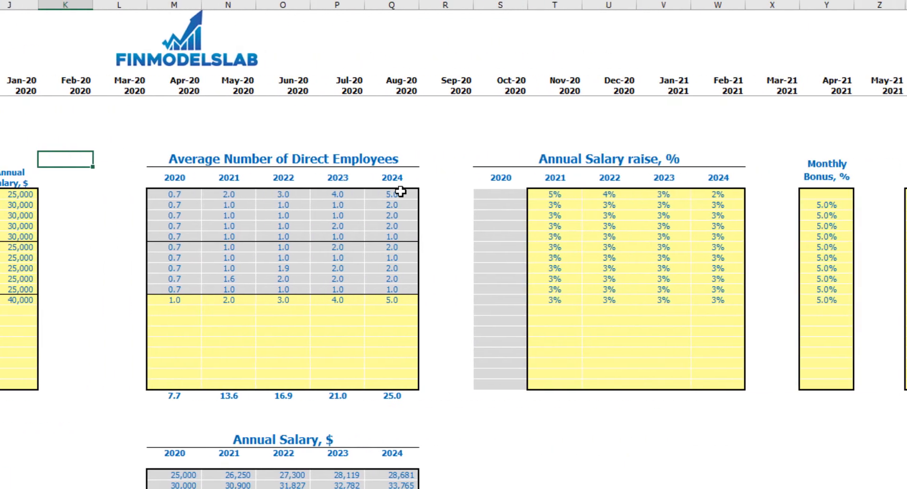
scroll(400, 191, "right", 1)
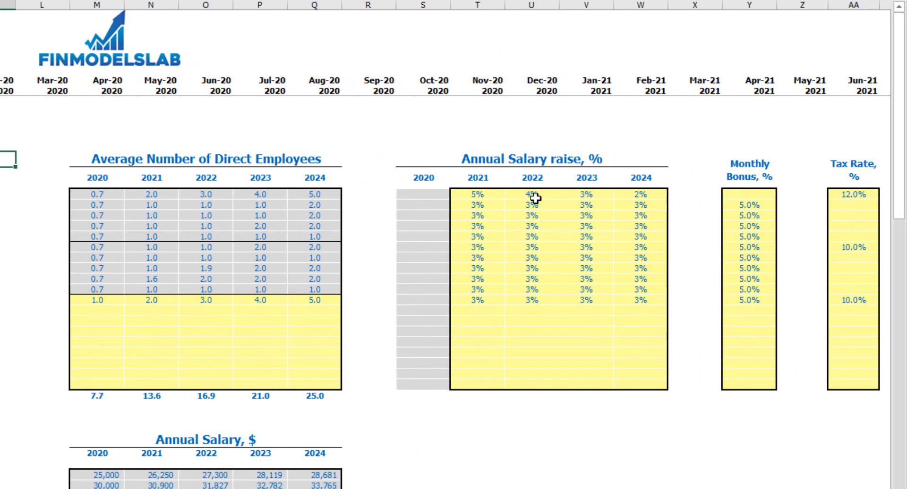
left_click(489, 197)
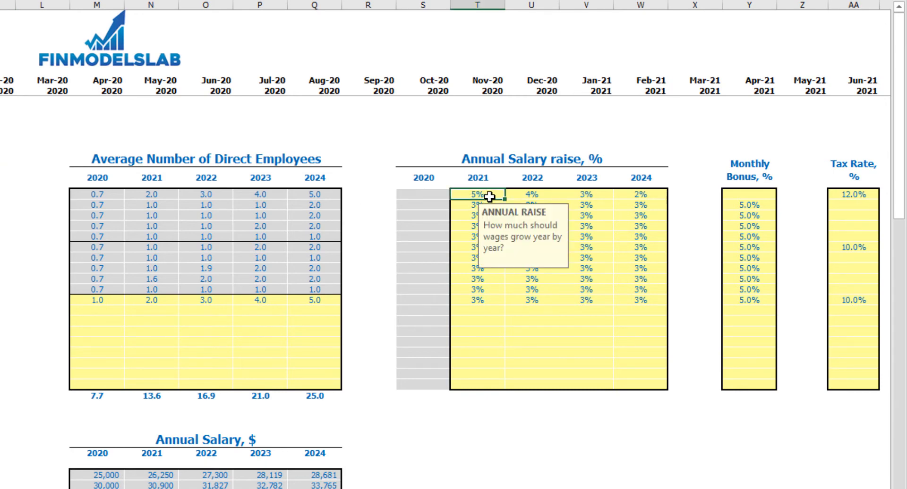
type("6")
key("Tab")
type("5")
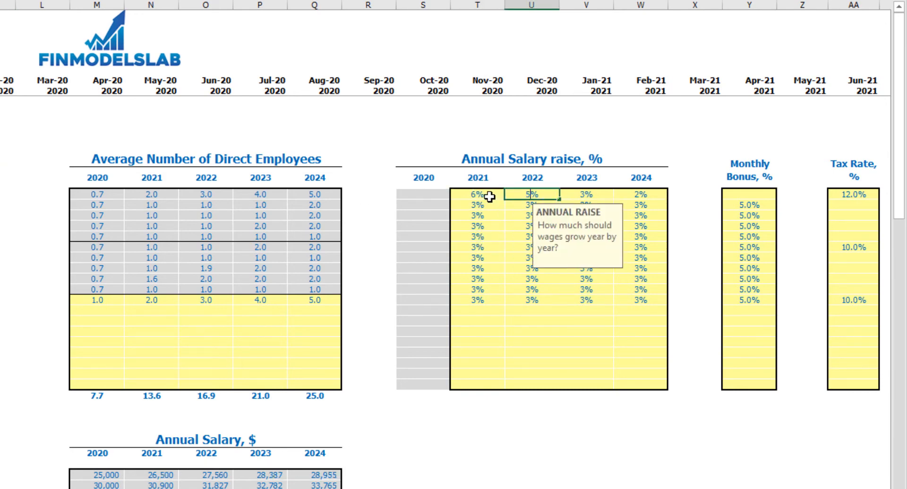
key("Tab")
type("4")
key("Tab")
type("3")
left_click(461, 117)
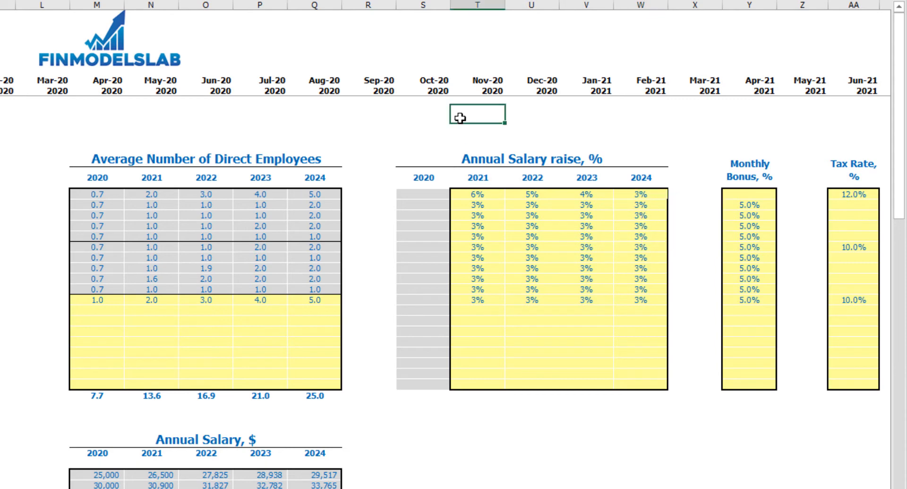
- Set Direct_HC_Placeholder1's monthly bonus to 10% and its tax rate to 15%
left_click(762, 195)
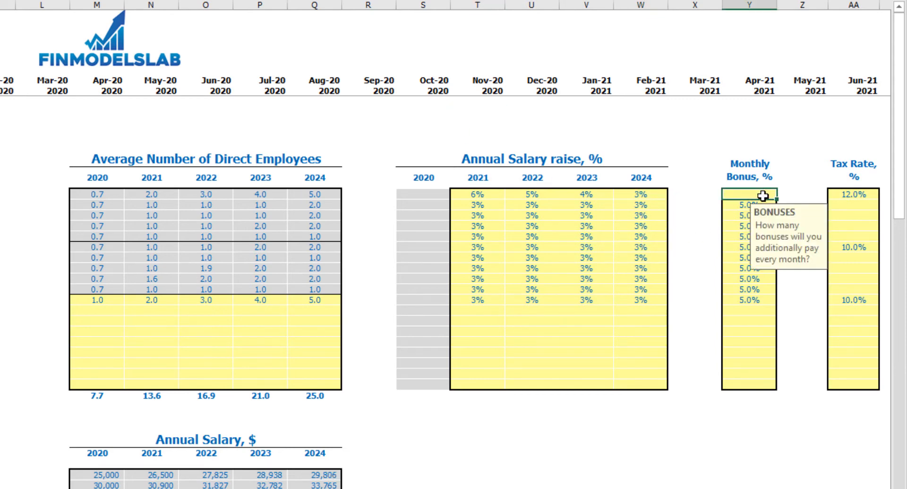
type("10")
key("Return")
left_click(762, 196)
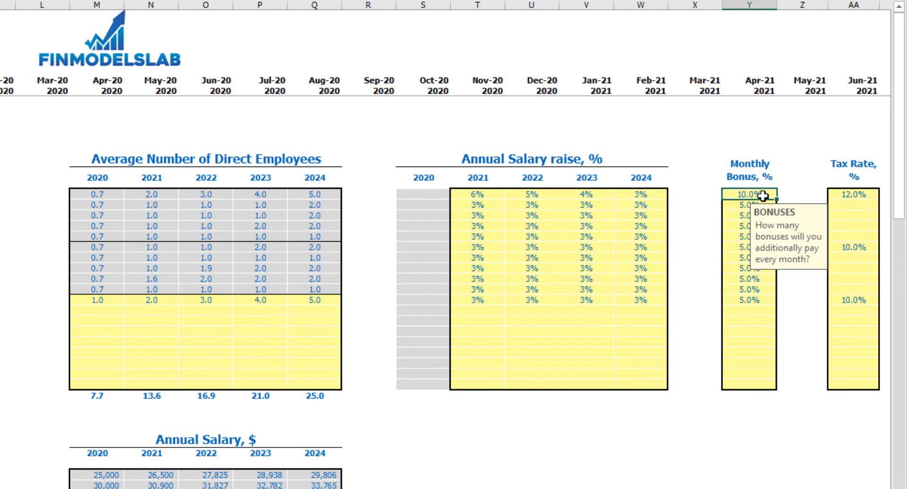
left_click(850, 194)
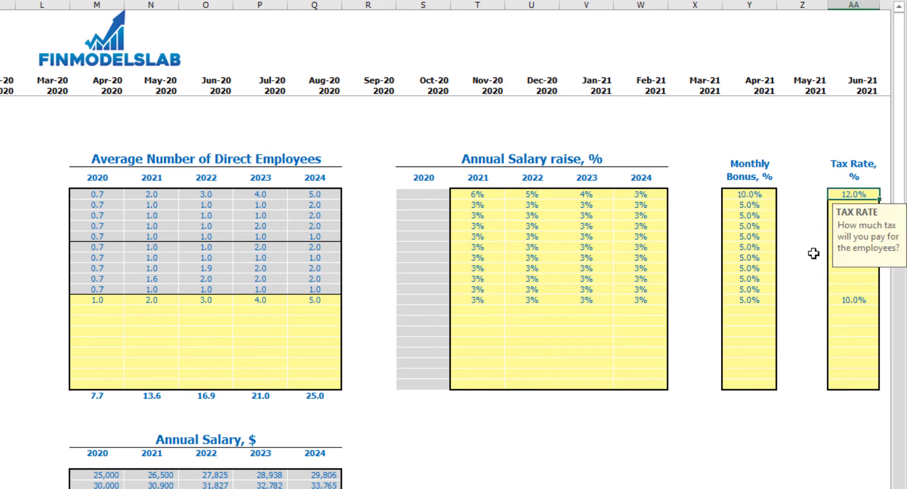
type("15")
key("Return")
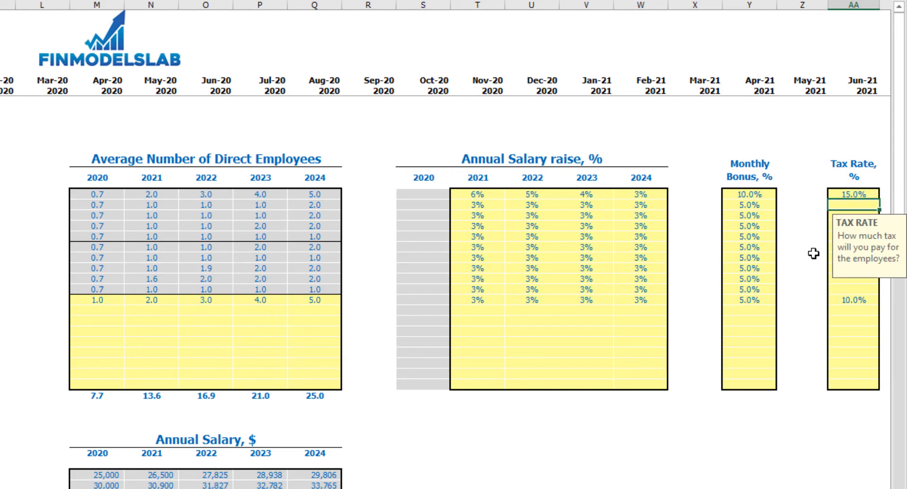
- Clear Direct_HC_Placeholder1's monthly bonus and tax rate
left_click(754, 195)
key("Delete")
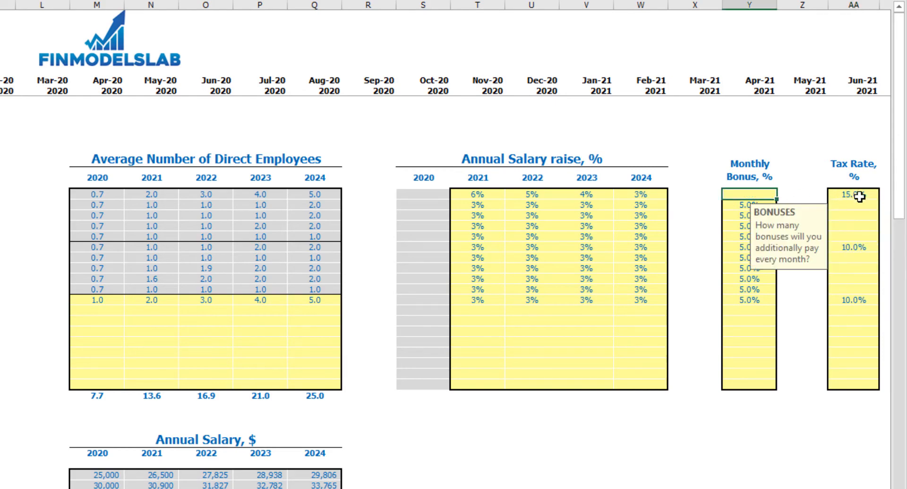
left_click(854, 195)
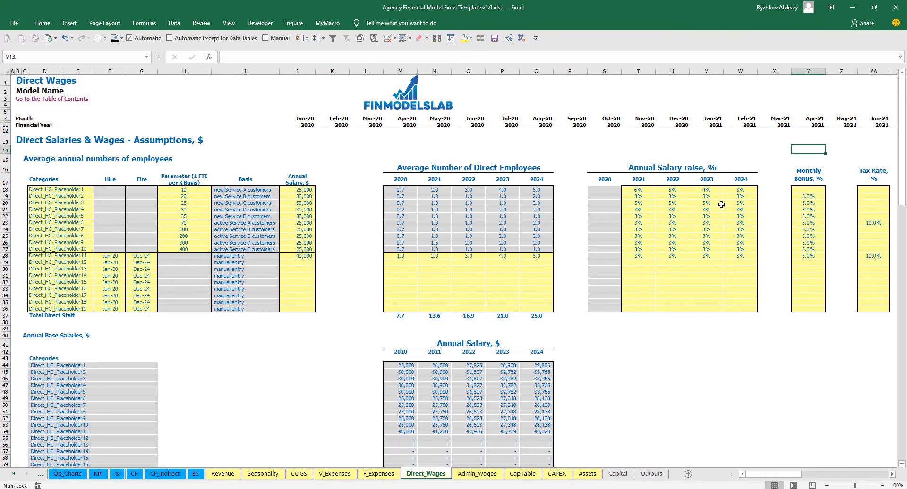
- Review the calculated direct staff numbers, monthly base salaries, monthly bonuses and monthly base taxes below the Direct Wages assumptions
scroll(184, 323, "down", 10)
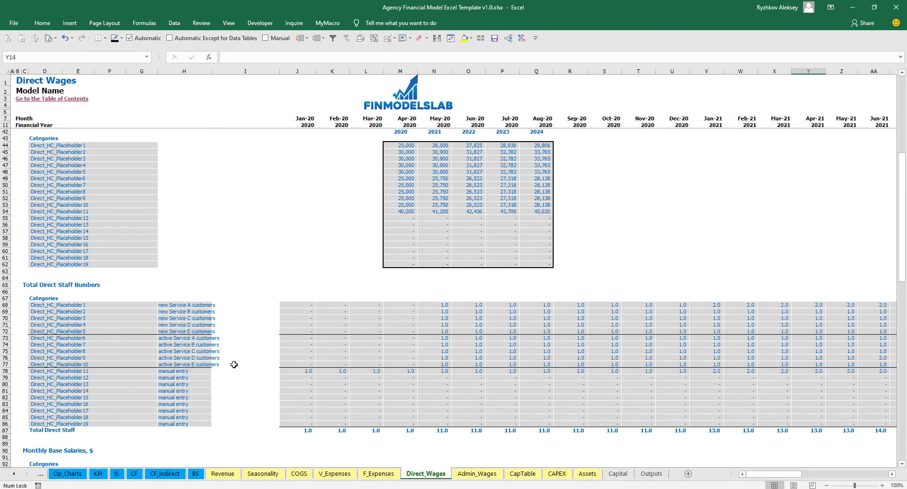
scroll(234, 364, "down", 10)
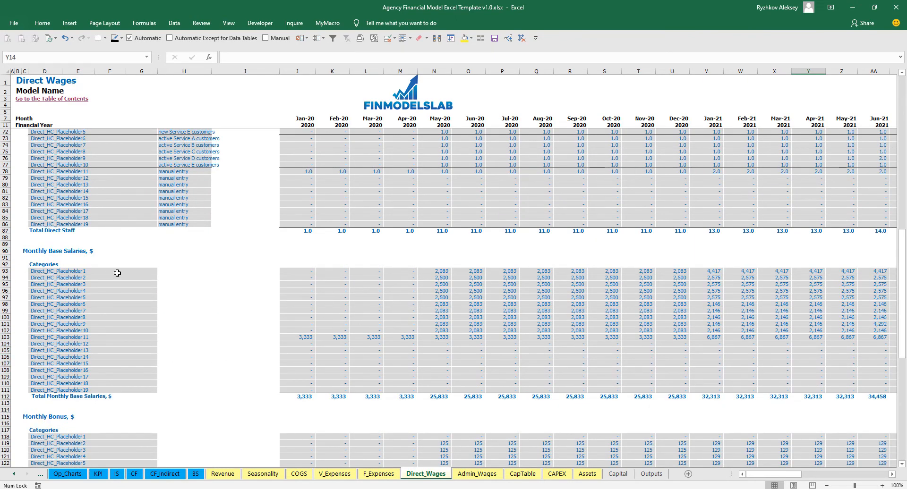
scroll(118, 273, "down", 10)
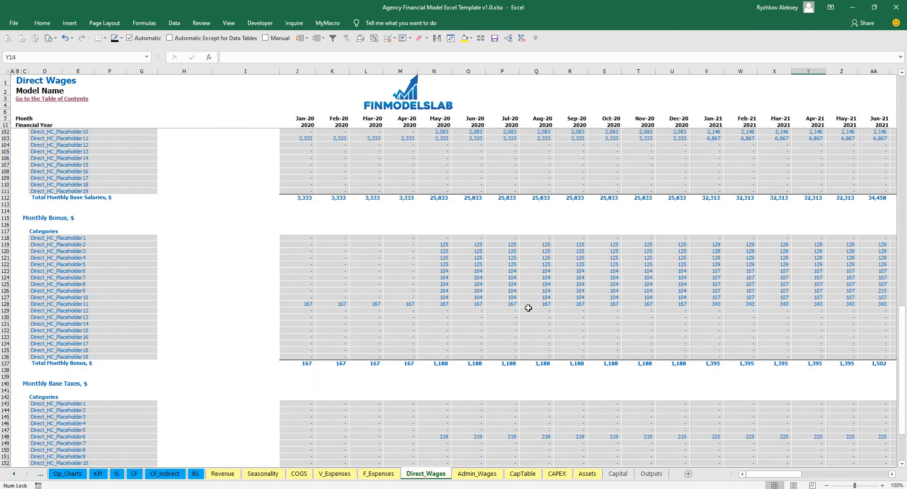
scroll(149, 281, "down", 7)
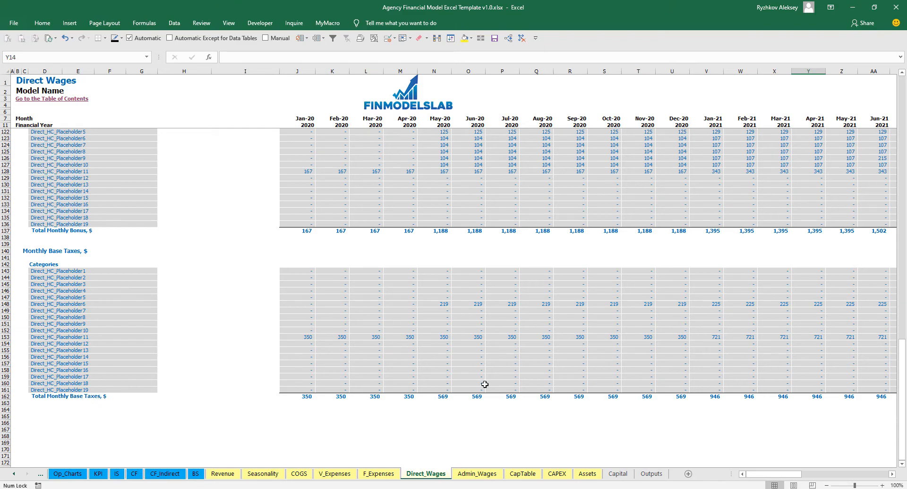
scroll(271, 281, "up", 20)
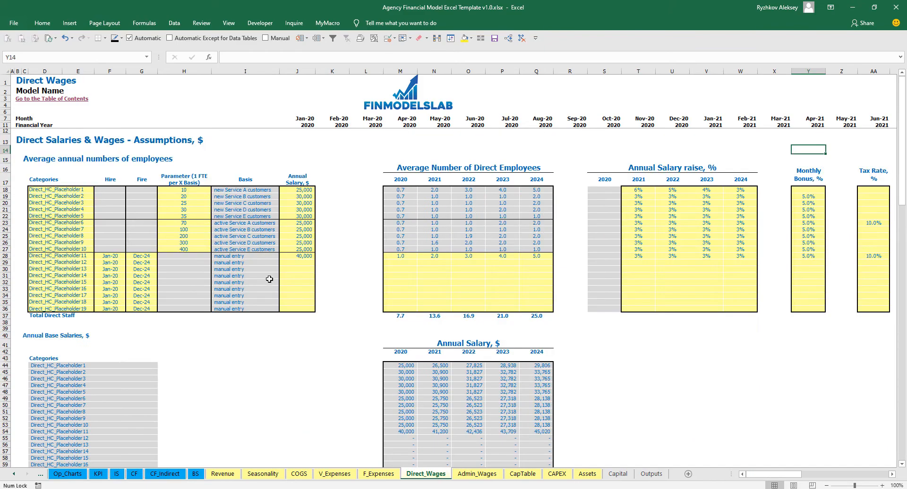
- Set Direct_HC_Placeholder6's parameter to 50 active Service A customers per FTE
left_click_drag(2, 222, 7, 248)
left_click(237, 161)
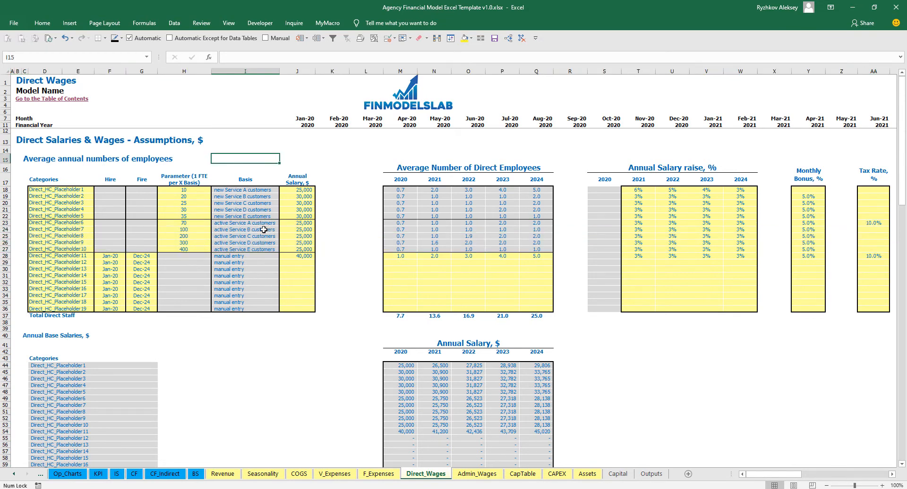
left_click(182, 229)
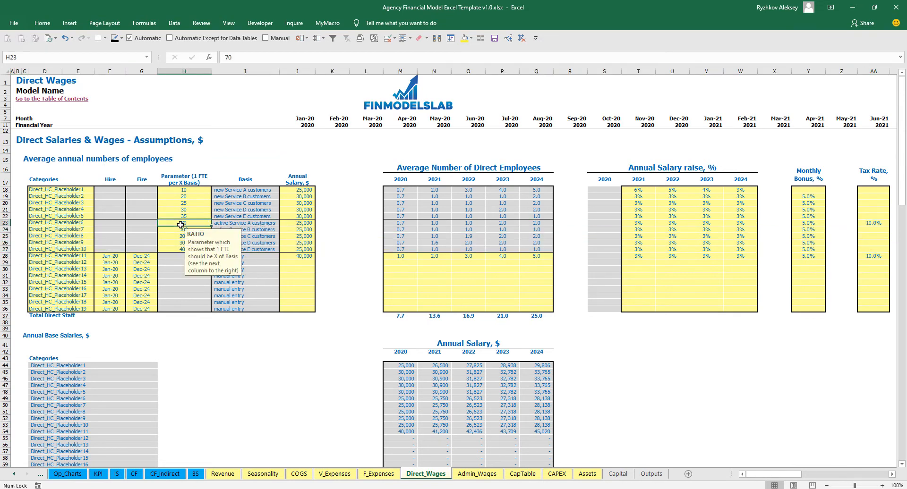
left_click(242, 168)
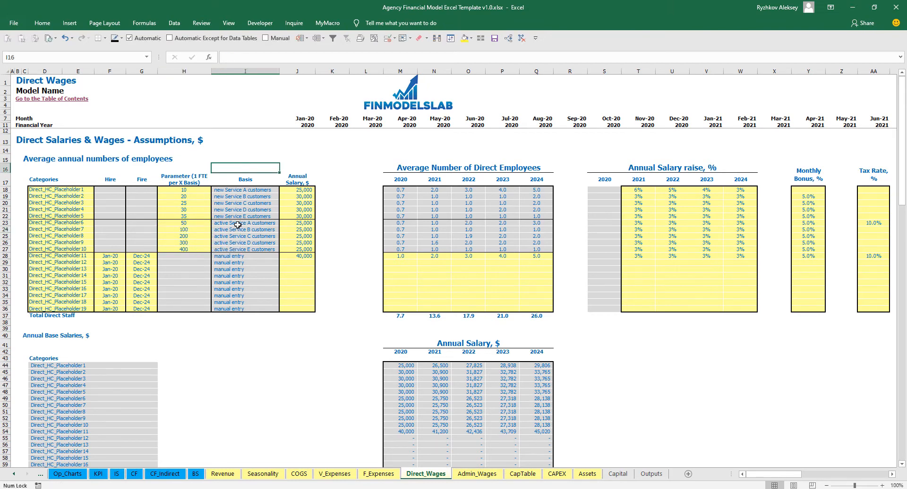
left_click(194, 224)
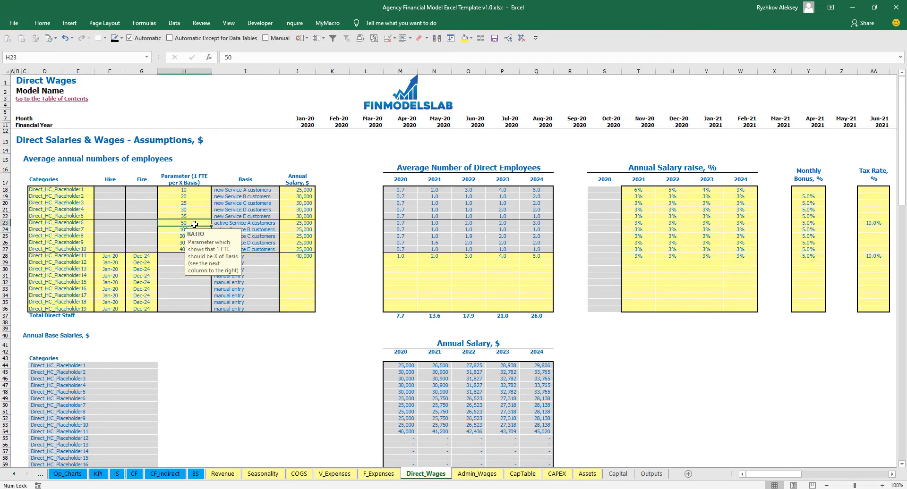
left_click(59, 224)
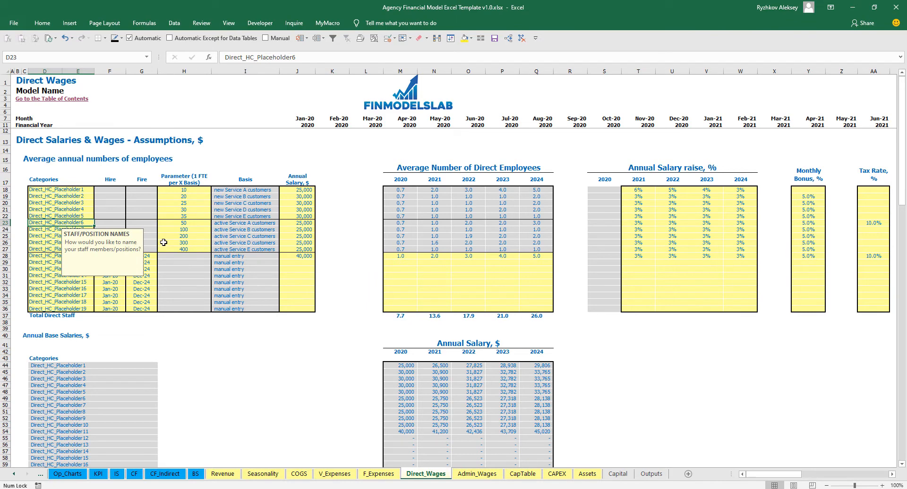
left_click(334, 179)
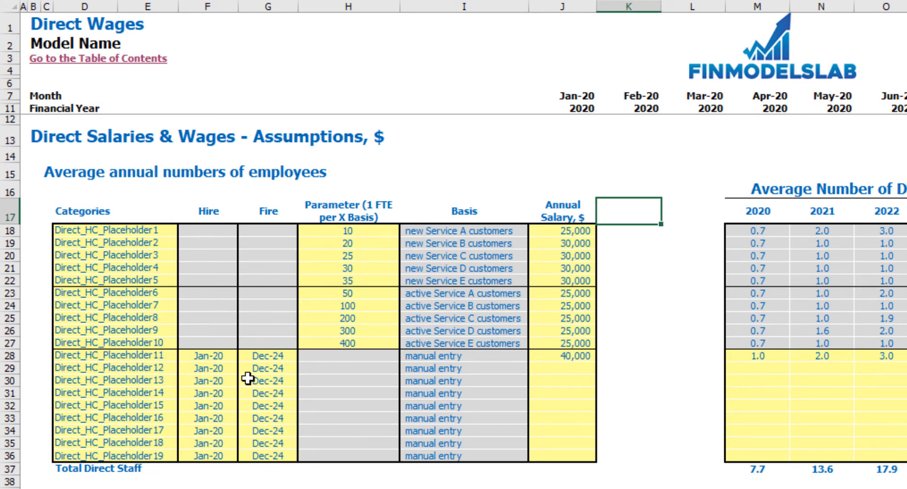
- Set Direct_HC_Placeholder11's hire date to Mar-20, check its fire date, and set its annual salary to 35,000
left_click(225, 358)
left_click(244, 356)
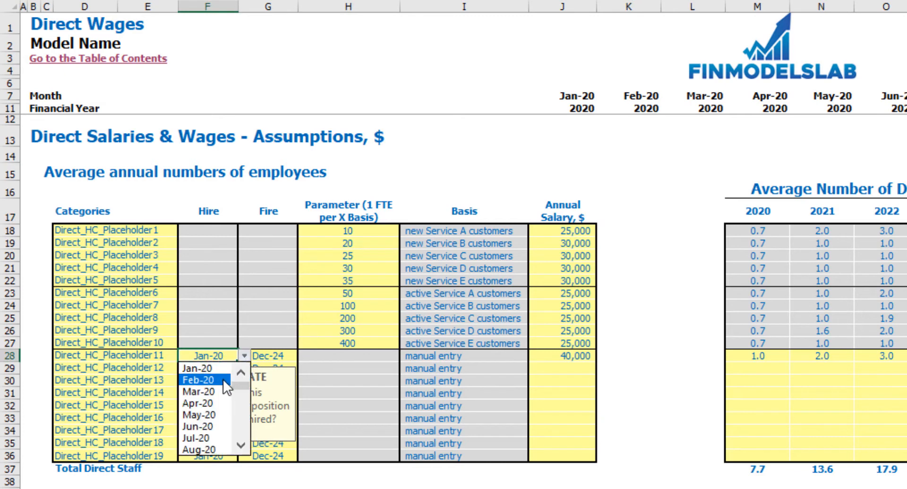
left_click(219, 390)
left_click(269, 360)
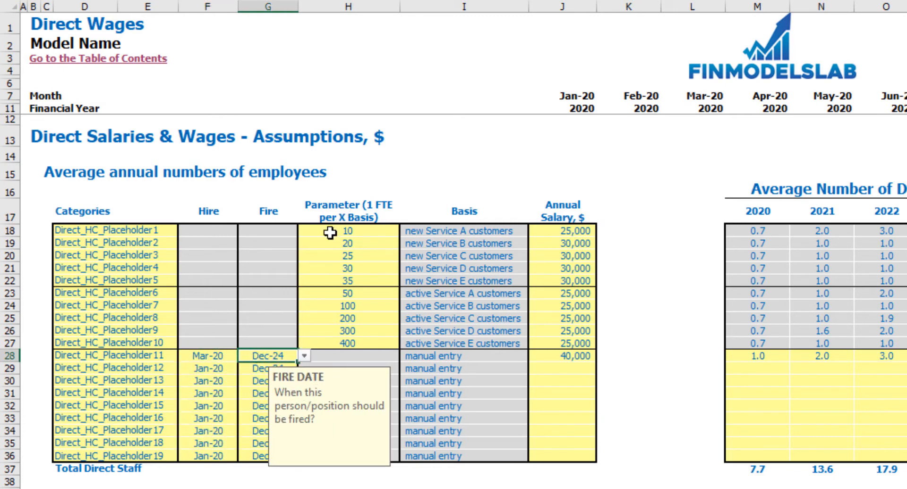
left_click(577, 356)
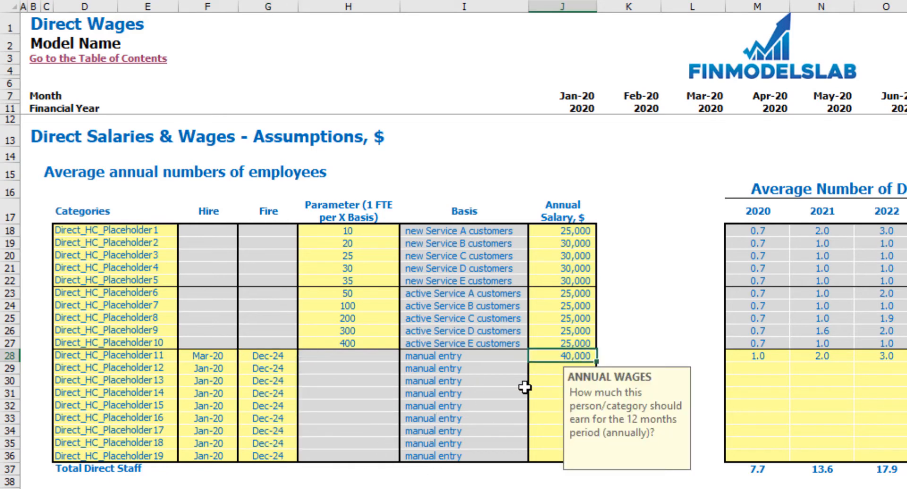
type("35")
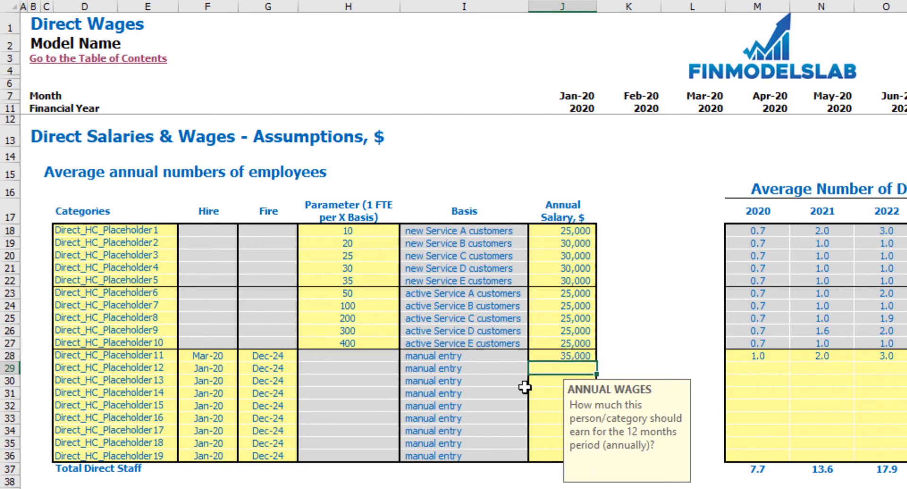
- Enter Direct_HC_Placeholder11's average number of employees for 2020 through 2024 as 2, 4, 6, 8 and 10
left_click_drag(446, 356, 447, 457)
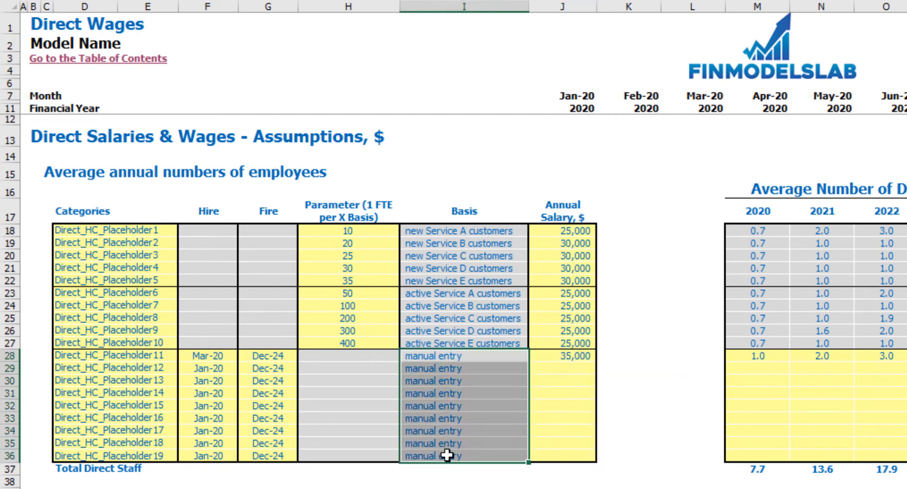
scroll(633, 400, "right", 7)
left_click(316, 359)
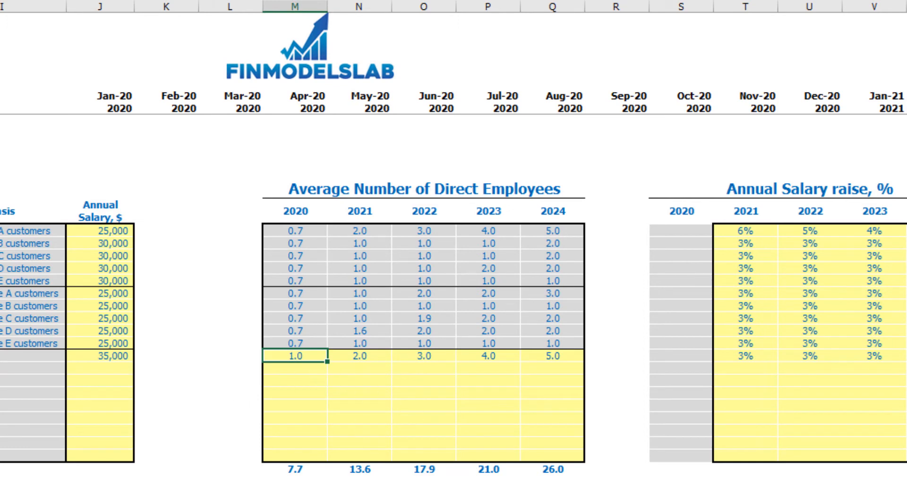
type("2")
key("Tab")
type("4")
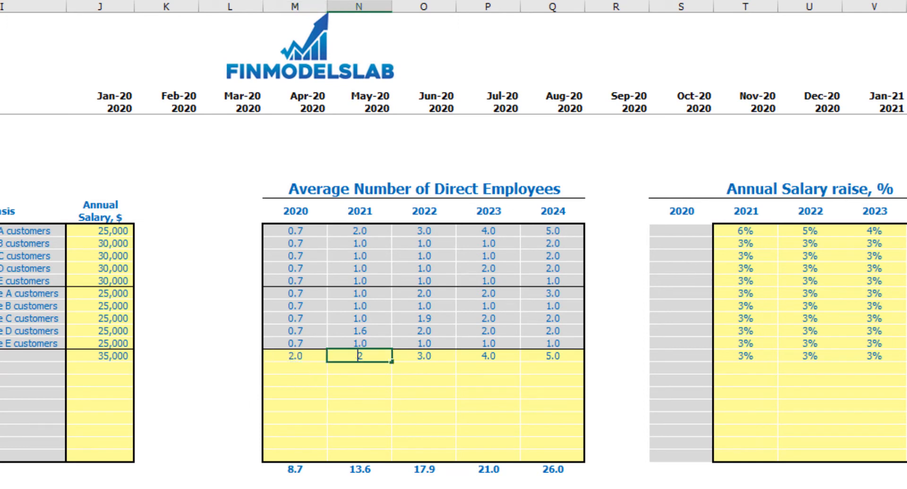
key("Tab")
type("6")
key("Tab")
type("8")
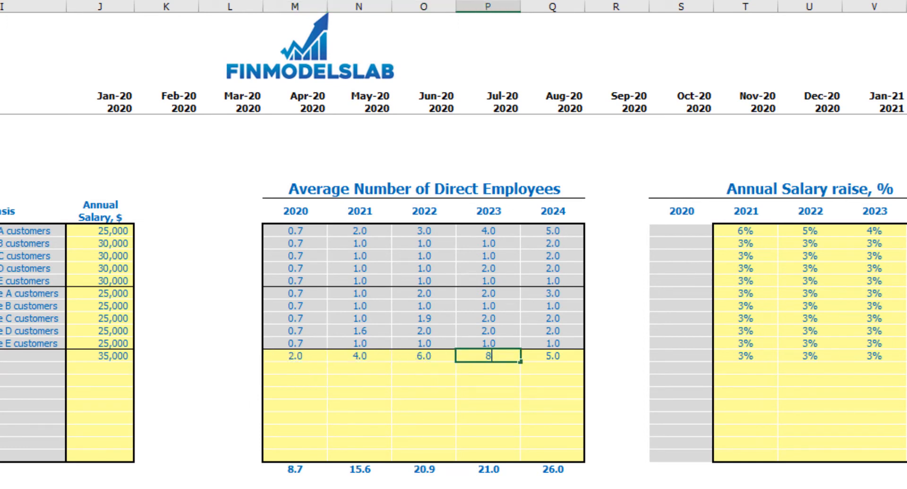
key("Tab")
type("1")
key("Return")
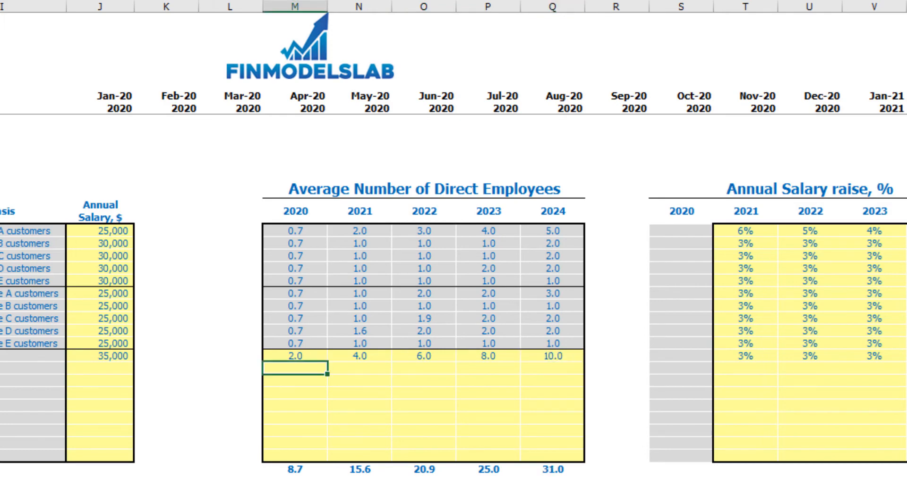
- Review the monthly direct staff numbers and base salaries on the Direct Wages sheet, and open the Income Statement sheet
scroll(713, 350, "right", 4)
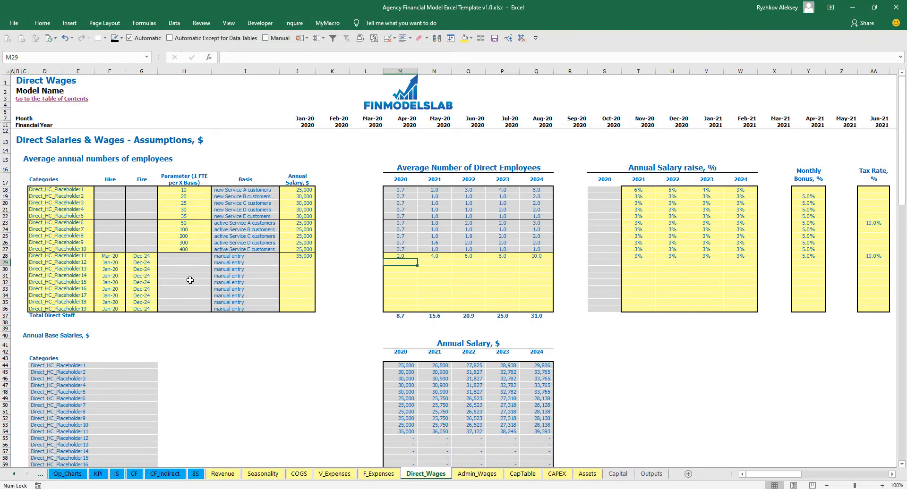
scroll(190, 280, "down", 17)
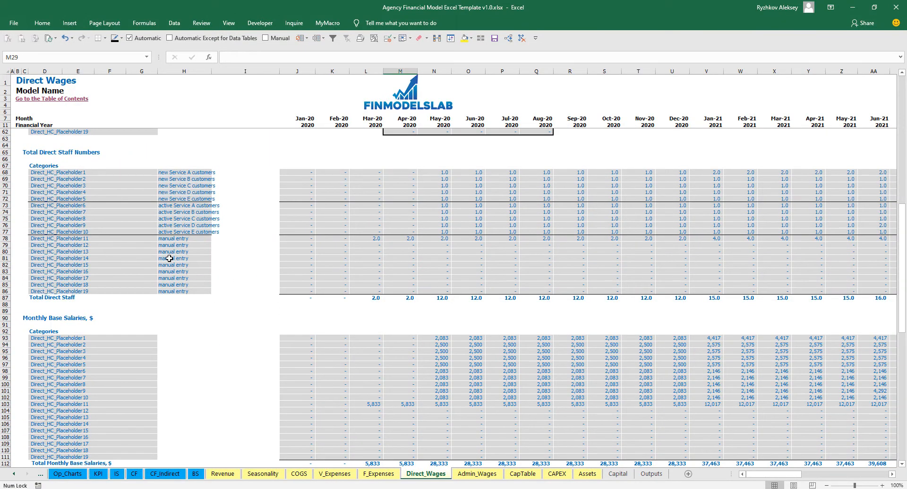
scroll(158, 256, "up", 17)
scroll(116, 255, "down", 13)
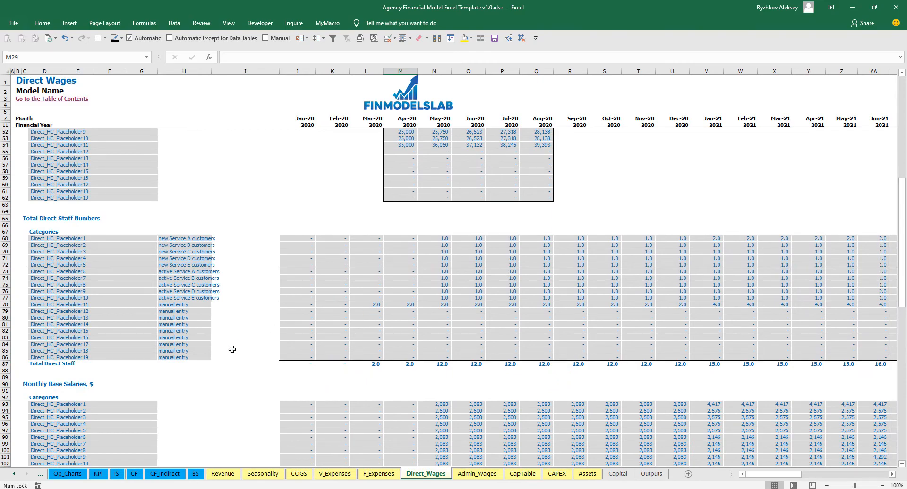
scroll(202, 364, "up", 13)
left_click(117, 474)
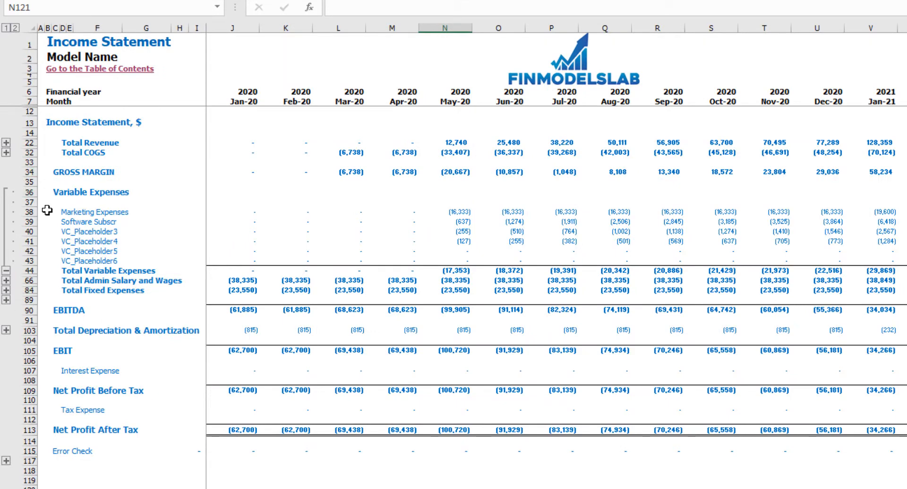
- Expand the COGS breakdown on the Income Statement and examine the Direct Salary and Wages row
left_click(6, 152)
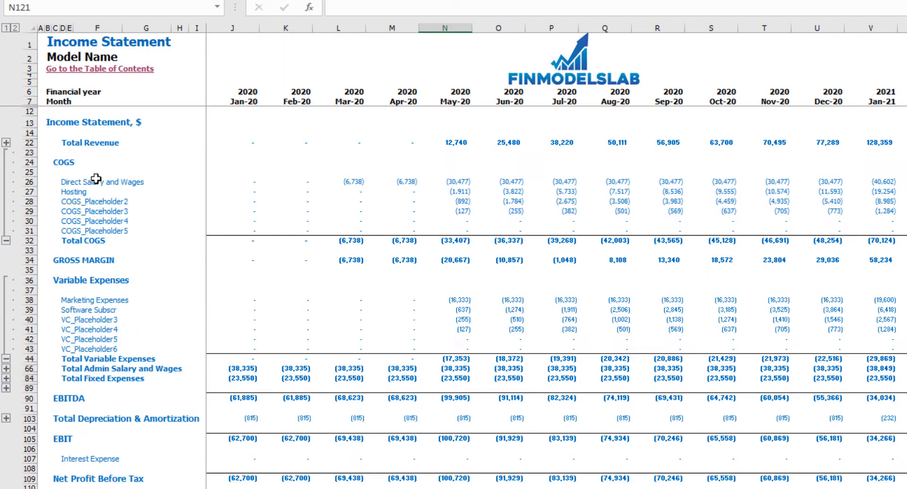
left_click(29, 182)
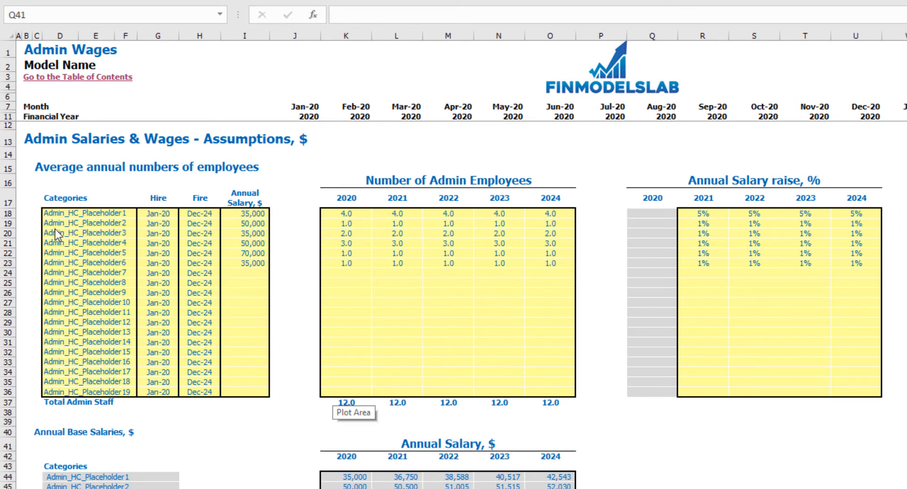
- Rename Admin_HC_Placeholder1 as "managers" on the Admin Wages sheet and set its hire date to Feb-20
left_click(59, 215)
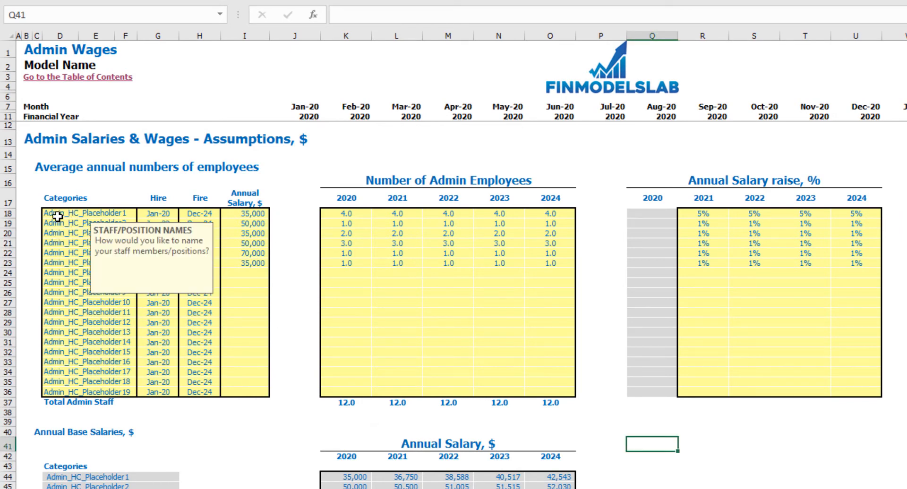
type("manag")
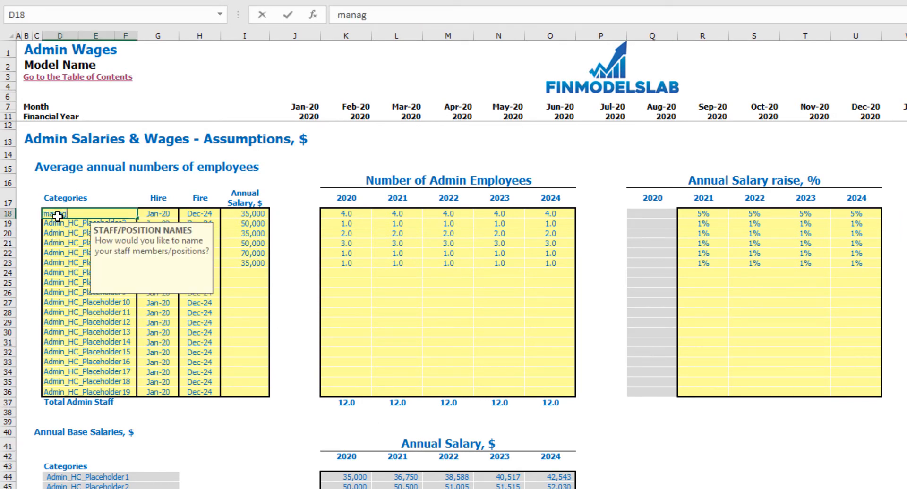
type("ers")
key("Return")
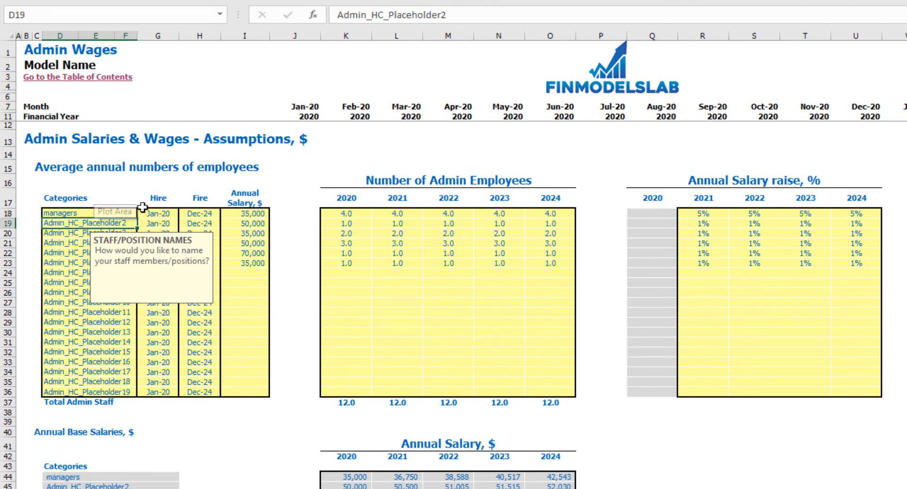
left_click(173, 214)
left_click(183, 214)
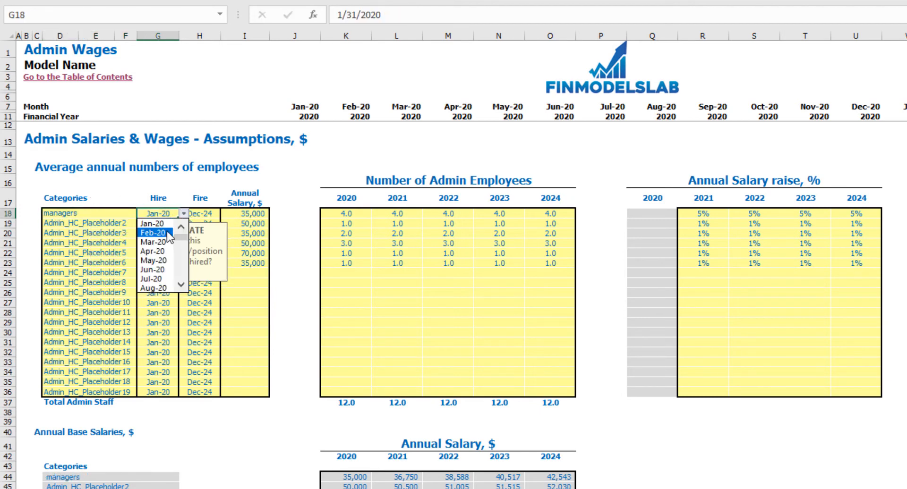
left_click(176, 231)
- Check the fire date of the managers category and set its annual salary to 40,000
left_click(208, 213)
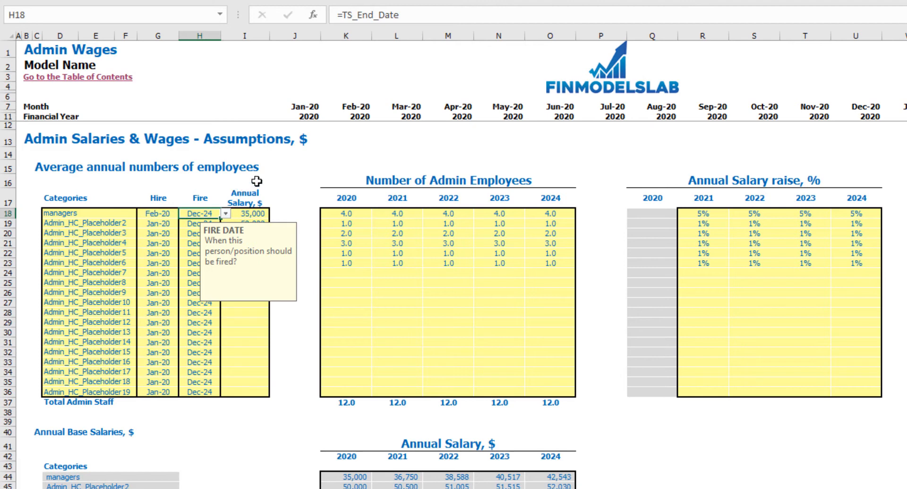
left_click(286, 177)
left_click(255, 215)
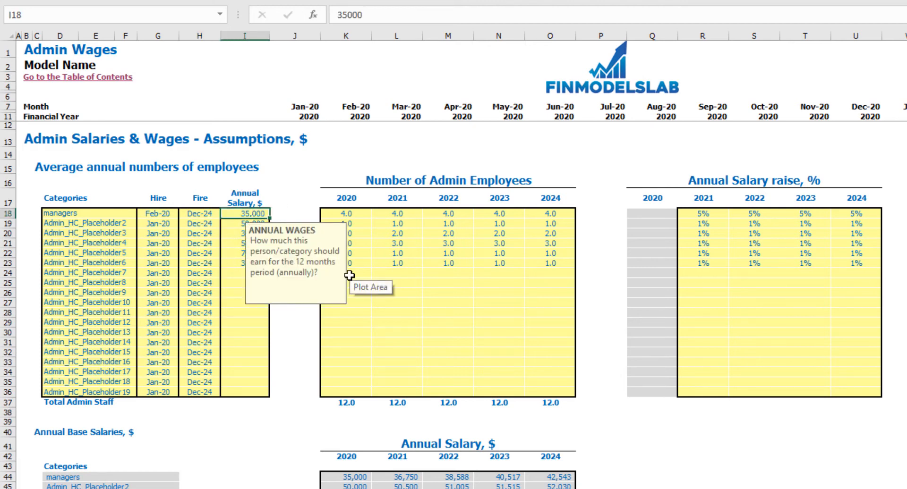
type("40000")
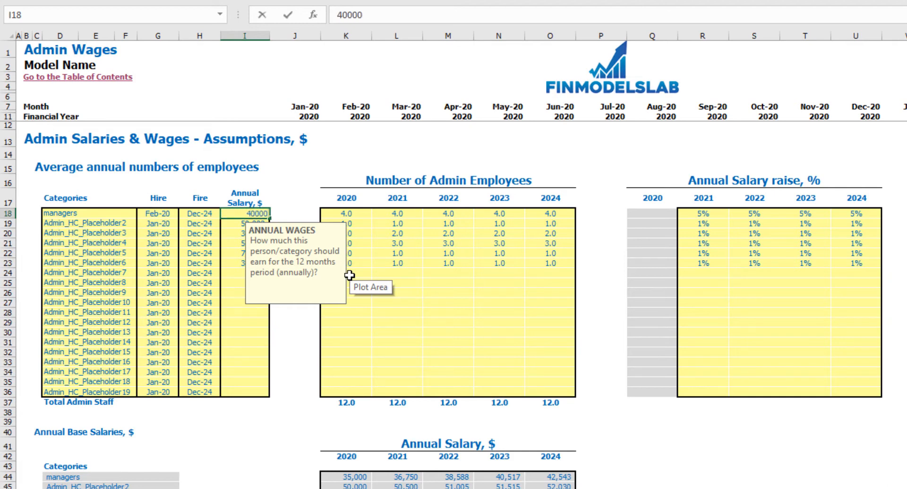
key("Return")
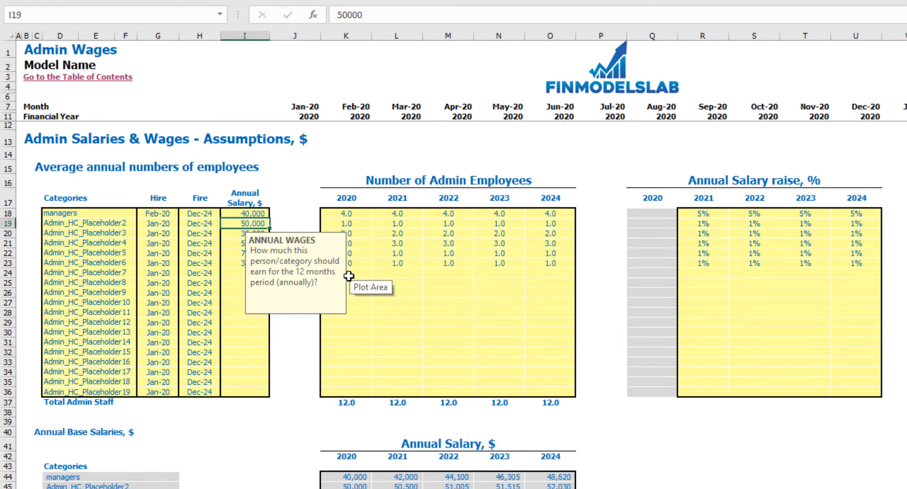
- Enter the number of managers for 2020 through 2024 as 1, 2, 3, 4 and 5
left_click(352, 213)
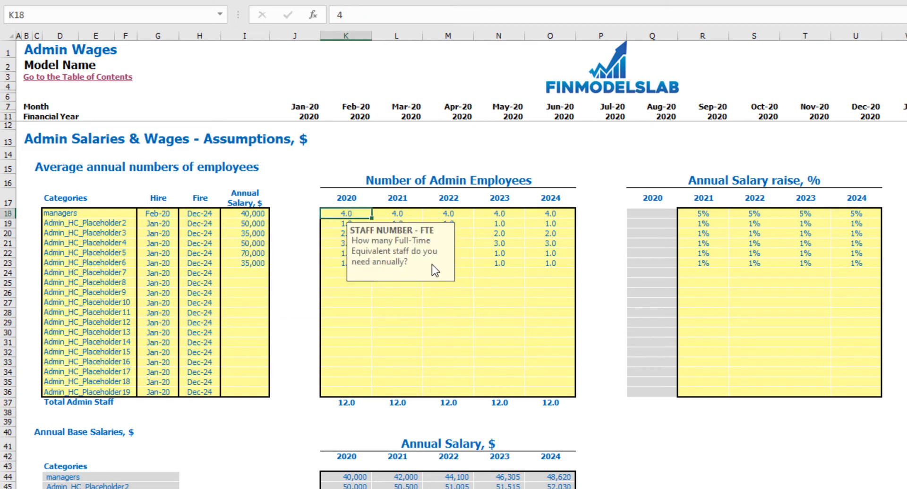
type("1")
key("Tab")
type("2")
key("Tab")
type("3")
key("Tab")
type("4")
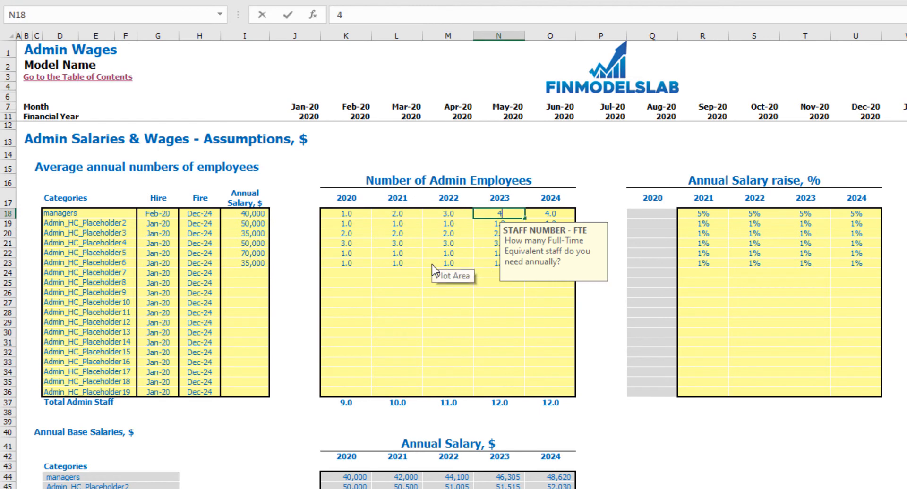
key("Tab")
type("5")
key("Tab")
left_click(578, 165)
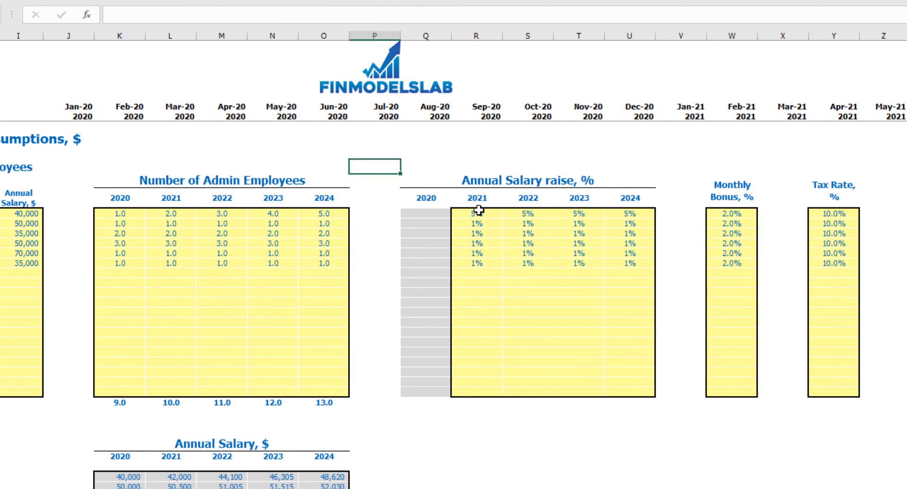
- Set the managers' annual salary raise for 2021 through 2024 to 3%, 4%, 5% and 6%
left_click_drag(477, 213, 633, 220)
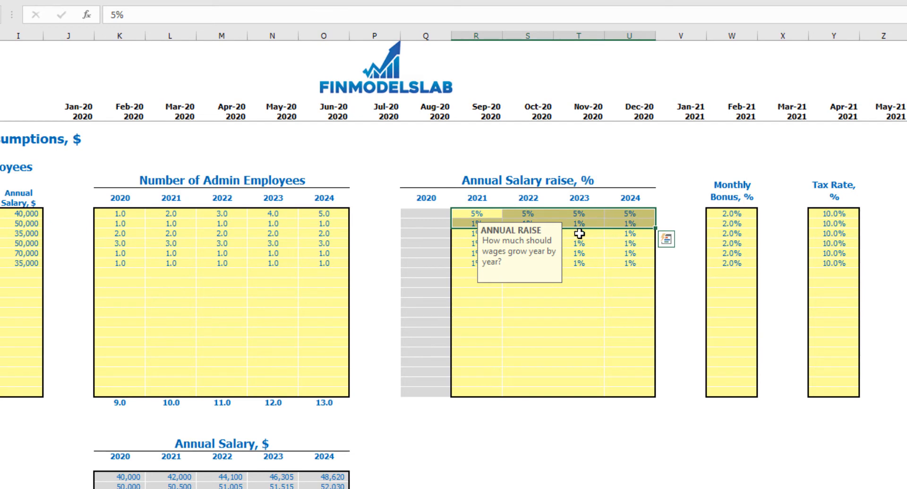
left_click(474, 211)
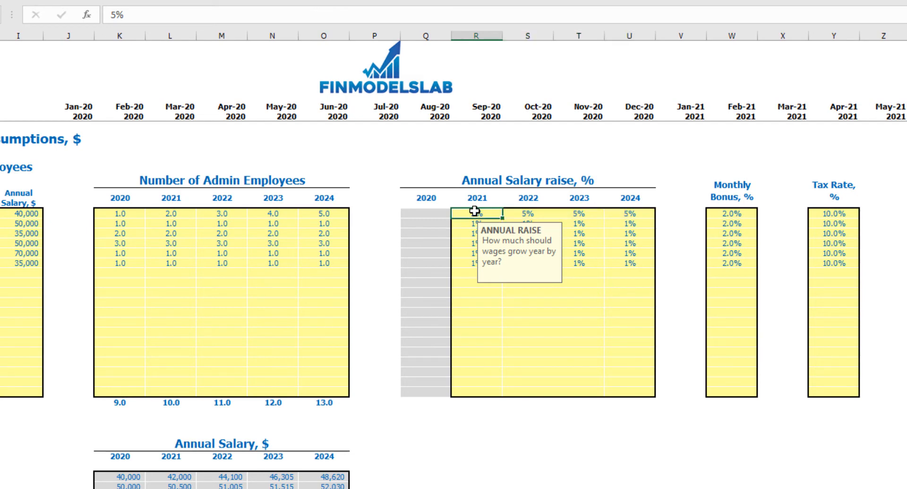
type("3")
key("Tab")
type("4")
key("Tab")
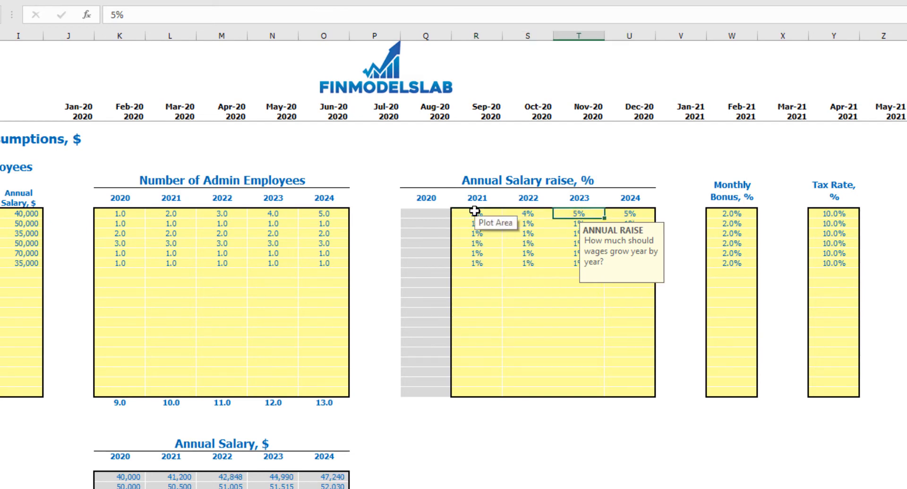
type("5")
key("Tab")
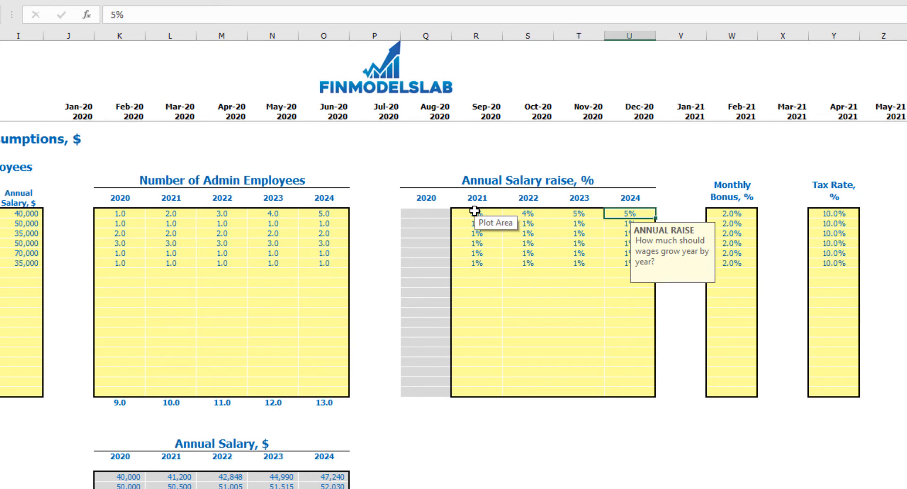
type("6")
key("Return")
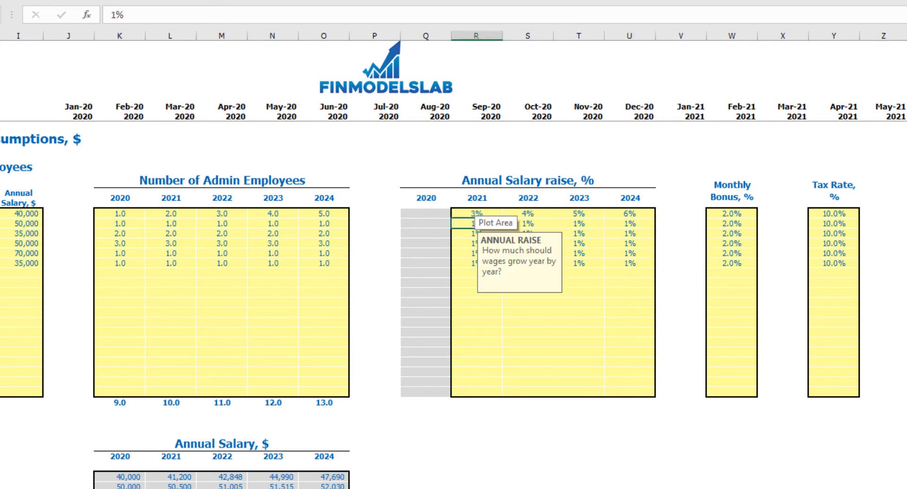
- Set the managers' monthly bonus to 5% and their tax rate to 12%
left_click(741, 213)
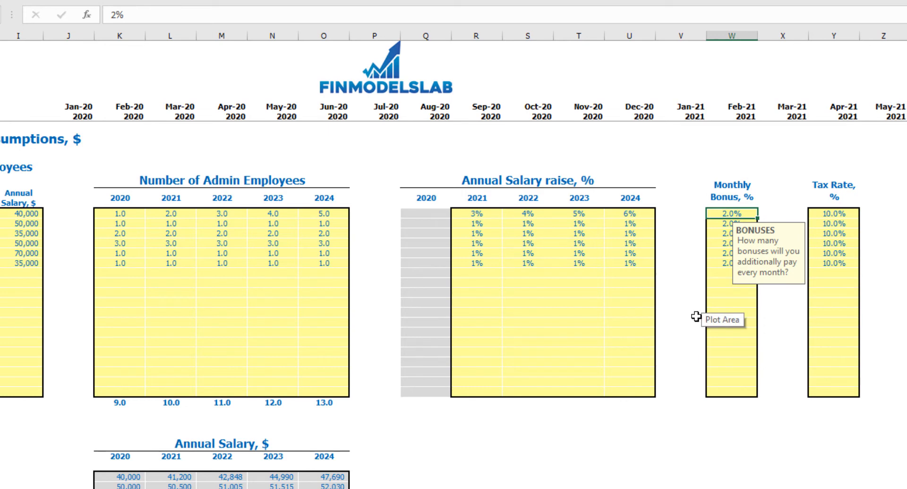
type("5")
key("Return")
left_click(847, 214)
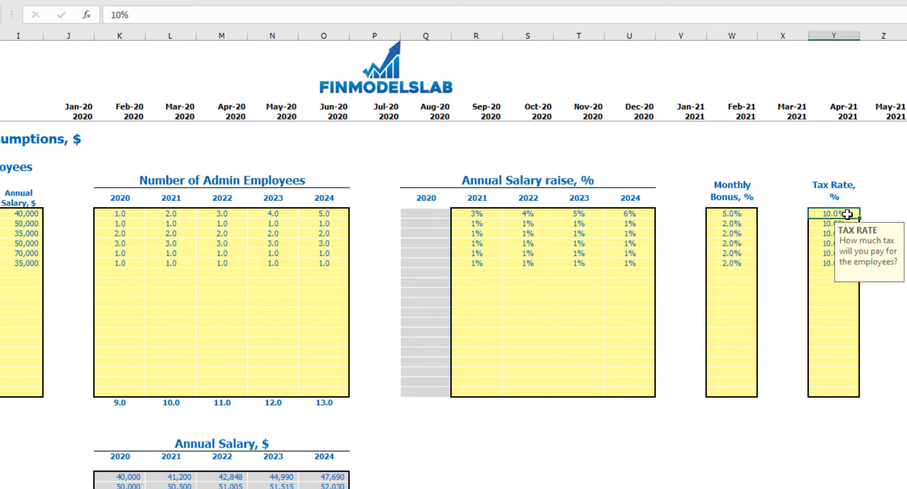
type("12")
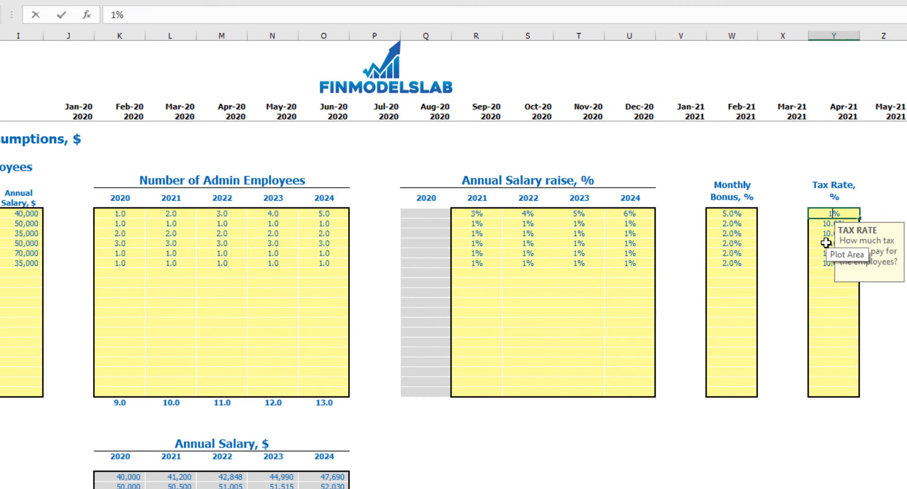
key("Return")
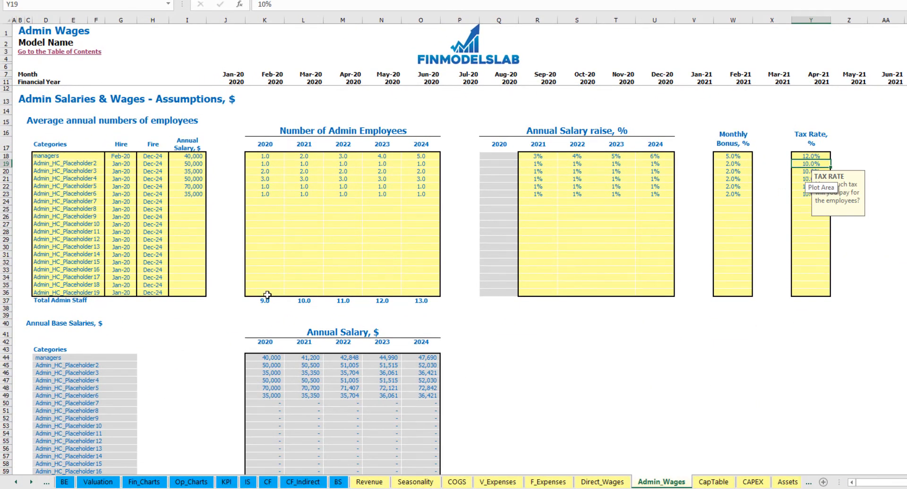
- Compare the managers' salary and raise inputs with the annual base salaries, and examine their monthly staff numbers
scroll(267, 295, "down", 3)
scroll(274, 267, "up", 3)
left_click(194, 157)
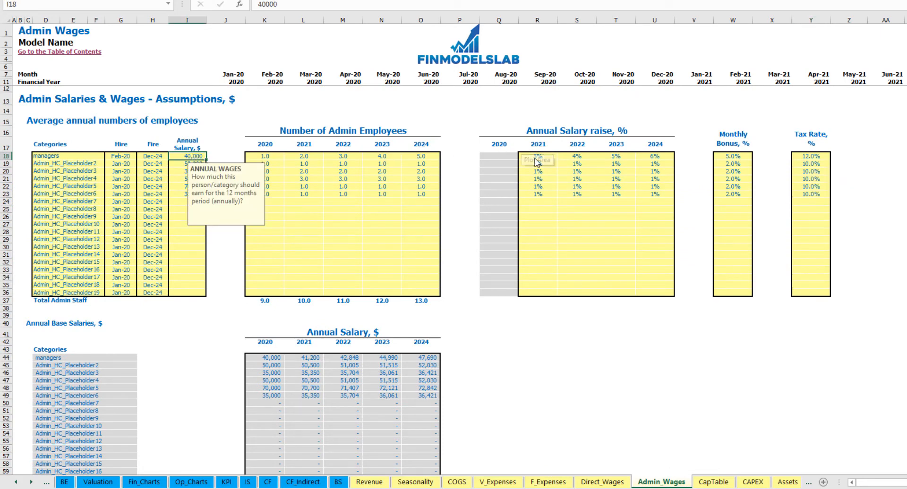
left_click_drag(536, 157, 662, 157)
left_click_drag(662, 173, 662, 173)
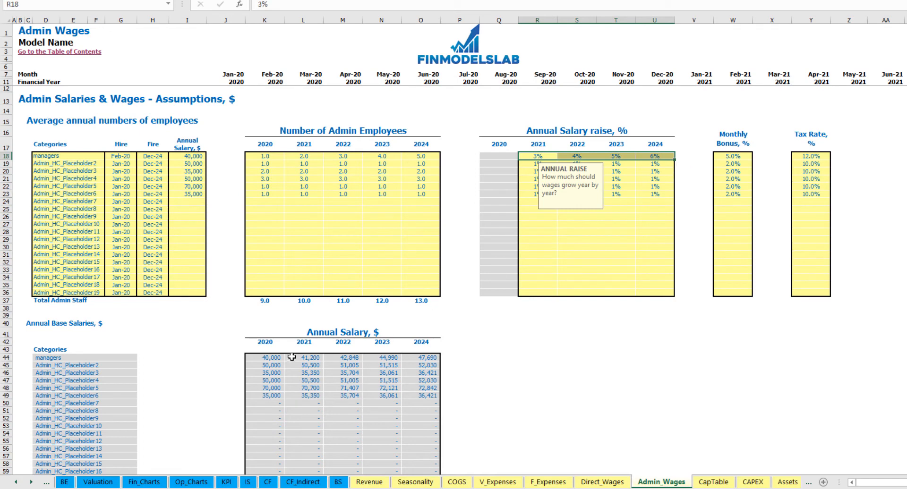
scroll(286, 350, "down", 13)
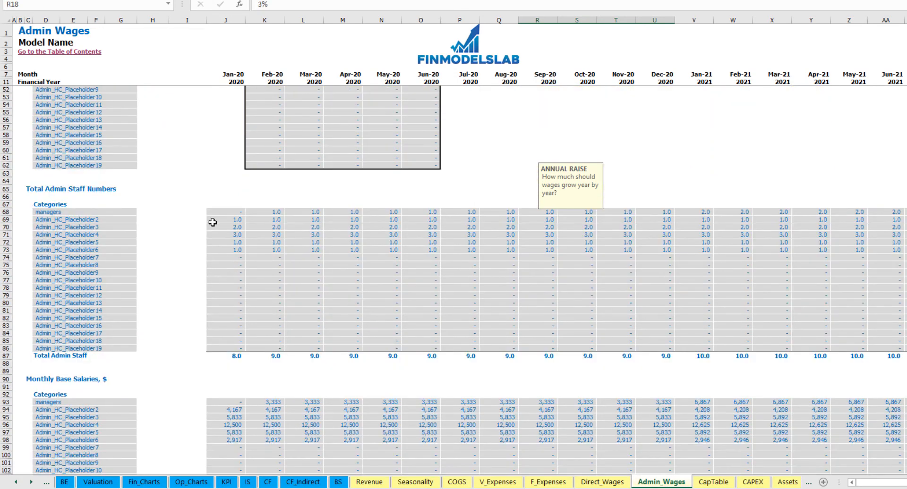
left_click(260, 211)
scroll(262, 187, "up", 13)
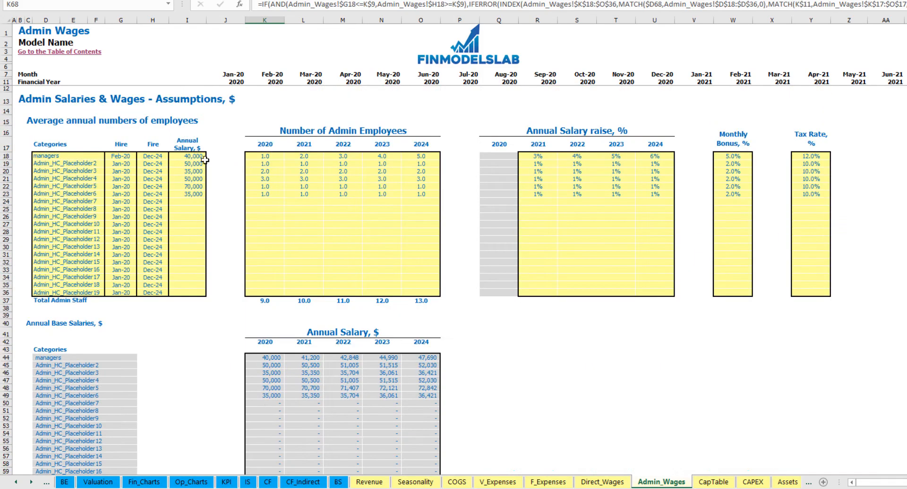
- Check the managers' hire date against the monthly base salaries, and review the monthly bonus and base tax tables
left_click(128, 156)
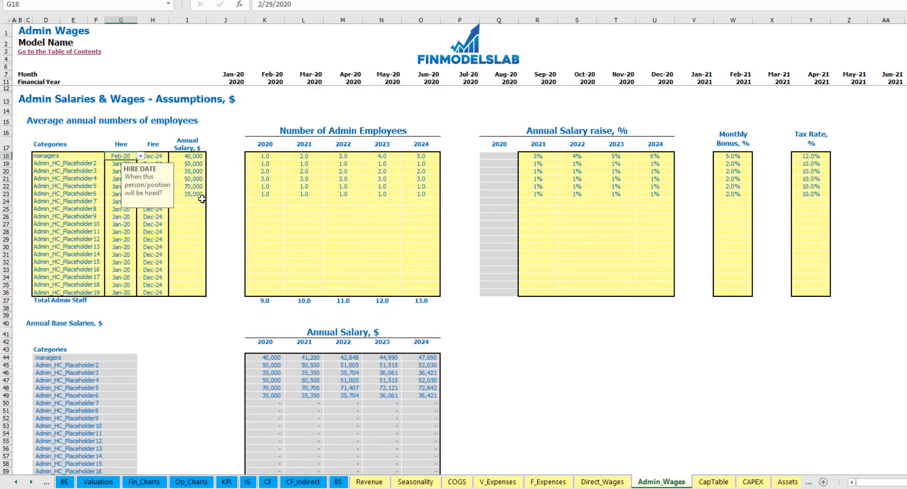
scroll(212, 210, "down", 13)
scroll(231, 231, "down", 7)
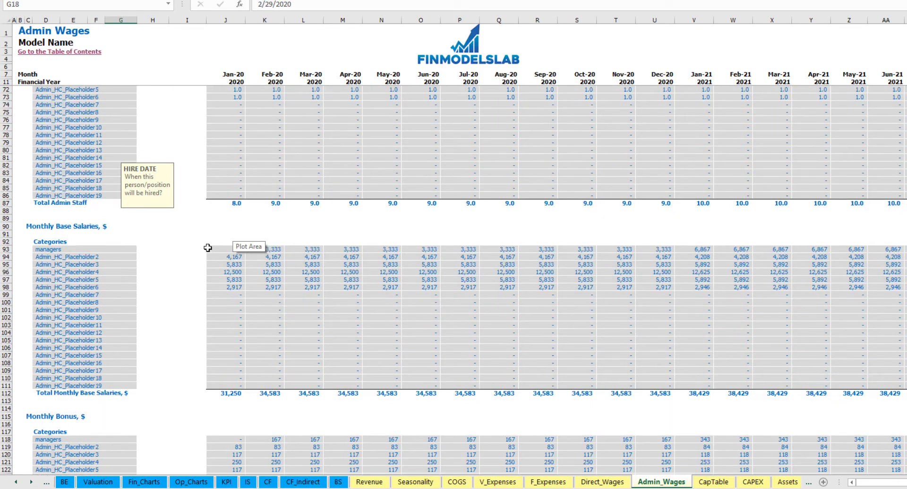
left_click(255, 226)
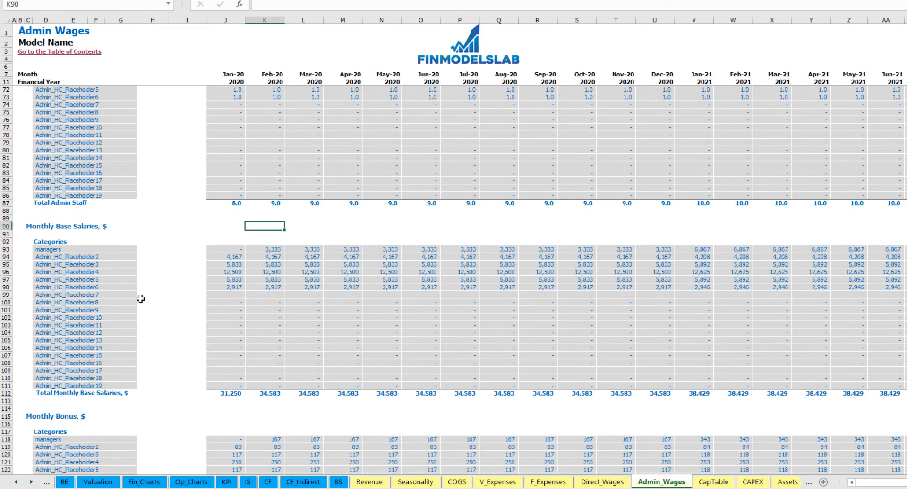
scroll(240, 333, "down", 7)
scroll(113, 286, "down", 7)
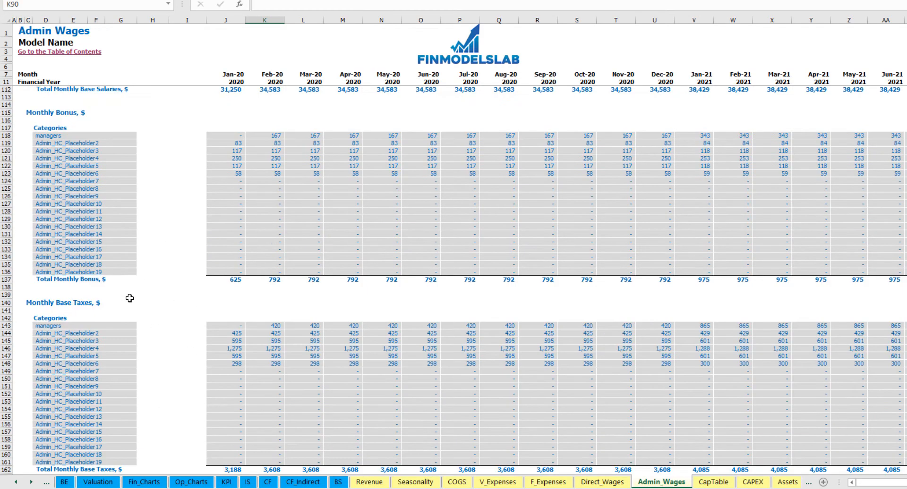
scroll(63, 280, "down", 3)
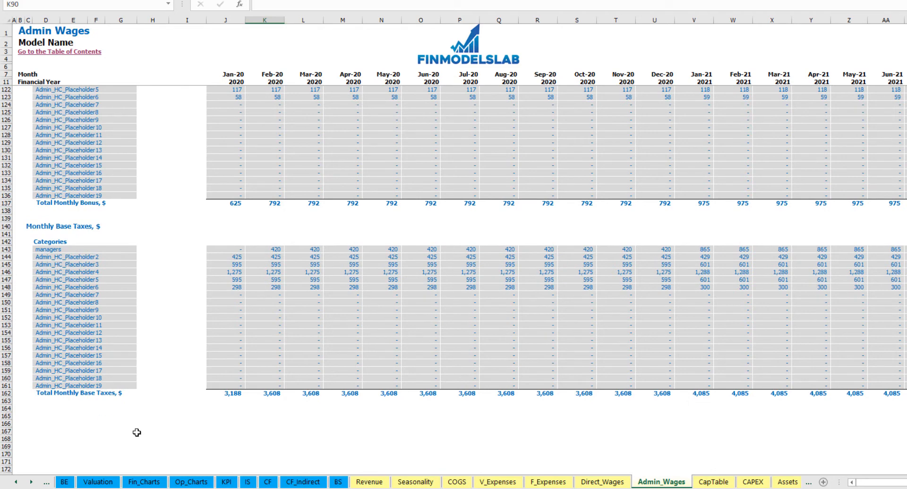
- Open the Income Statement sheet, expand the Admin Salary and Wages breakdown, and examine its categories and monthly amounts
left_click(248, 482)
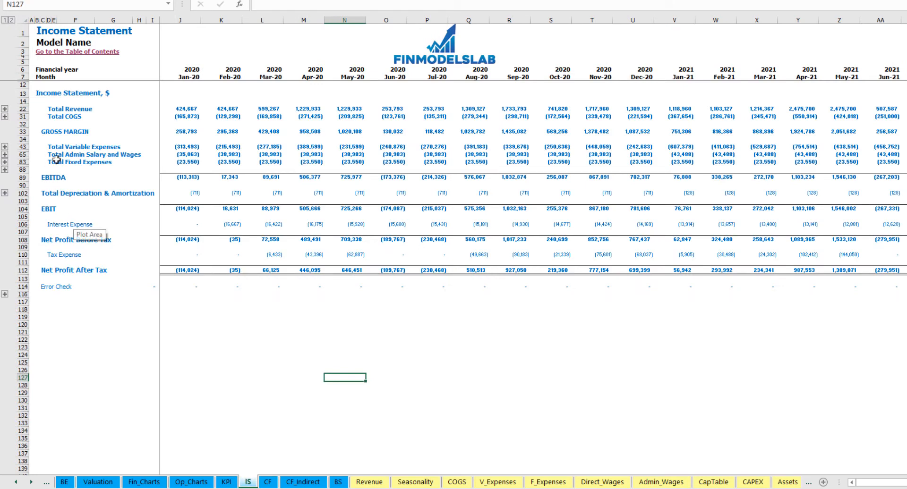
left_click(5, 154)
left_click_drag(49, 169, 48, 307)
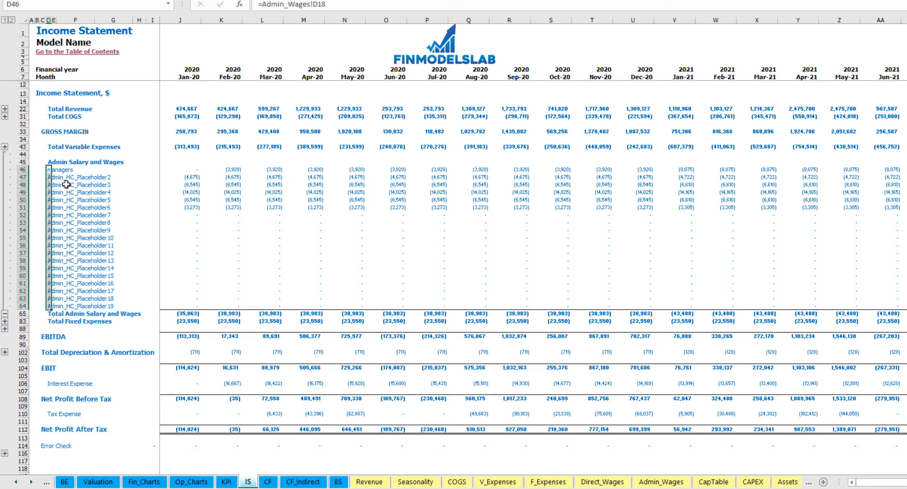
left_click_drag(184, 170, 804, 267)
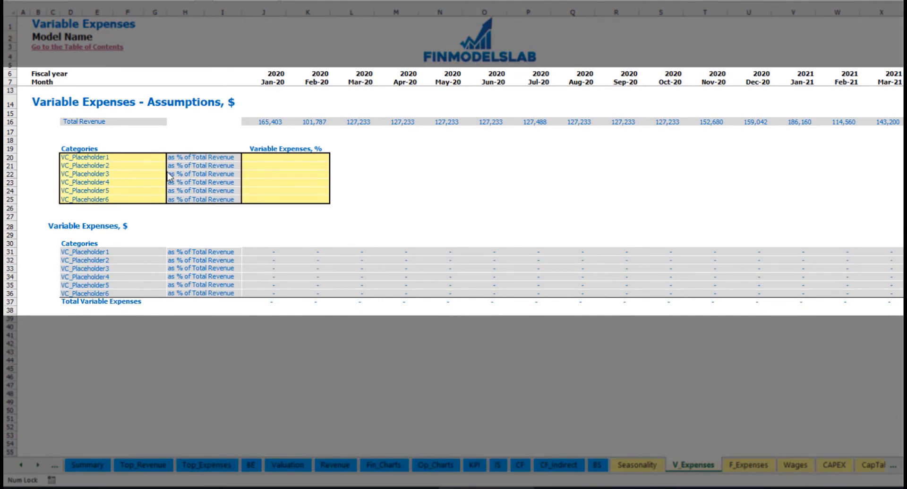
- Rename VC_Placeholder1 as "Bank fees" on the Variable Expenses sheet and set it to 2.5% of total revenue
left_click(102, 157)
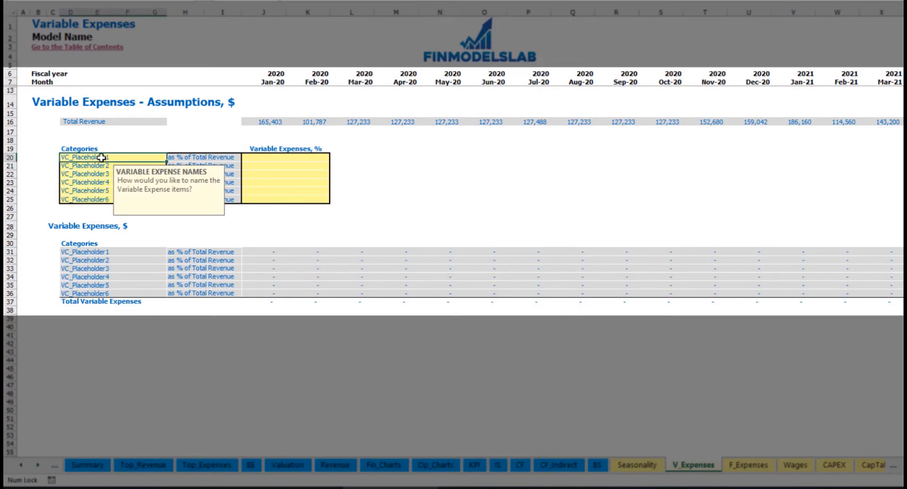
type("Bank fees")
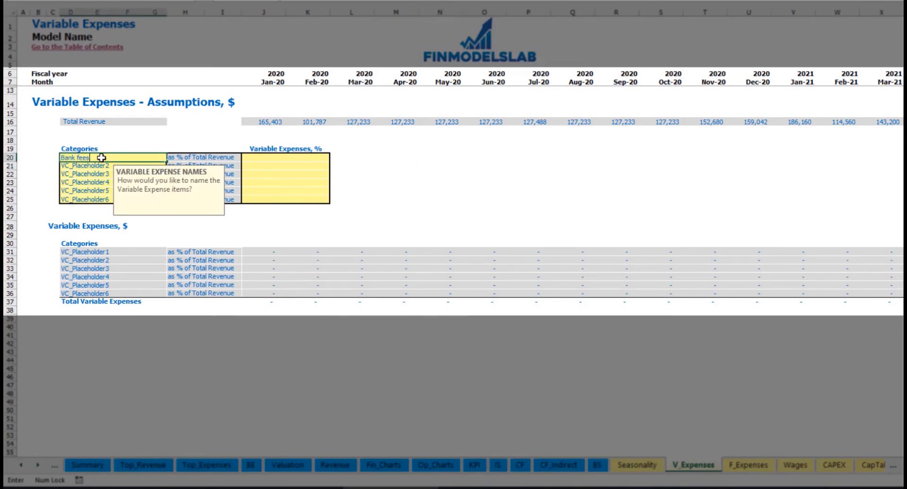
key("Return")
left_click(269, 157)
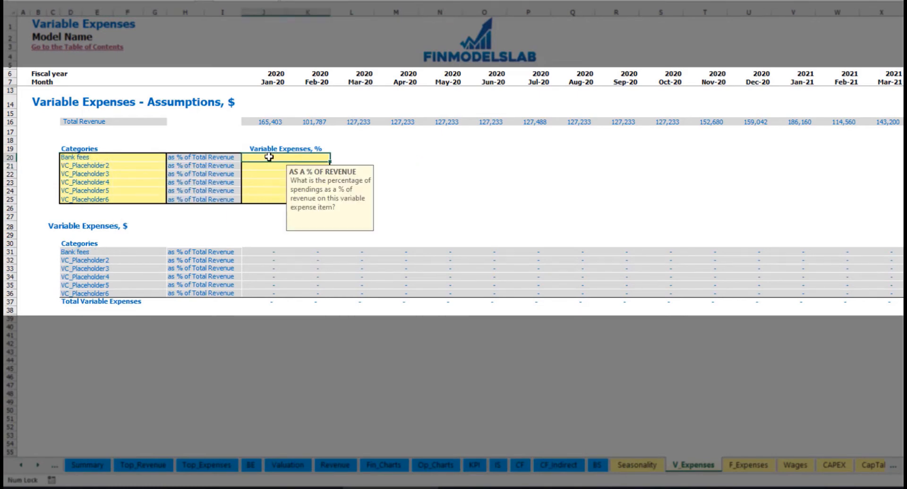
type("2.5%")
key("Return")
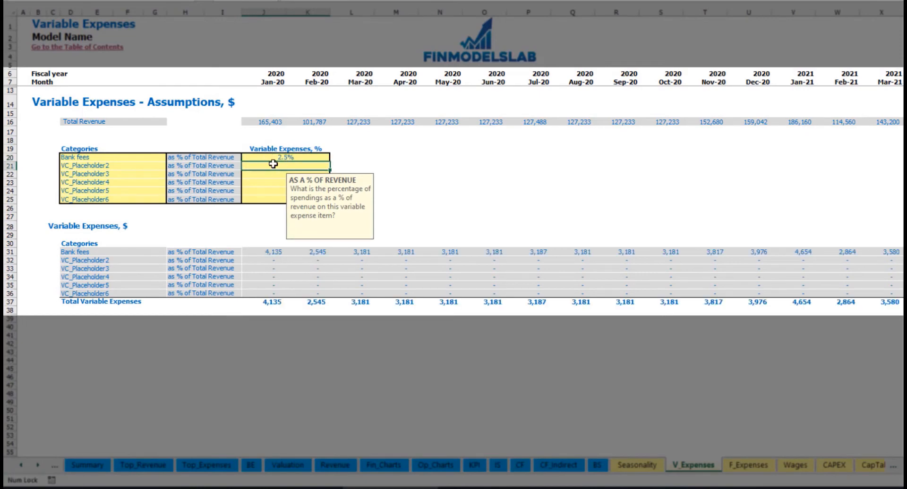
- Review the monthly Total Revenue row and the resulting monthly Bank fees amounts on the Variable Expenses sheet
left_click_drag(265, 122, 704, 125)
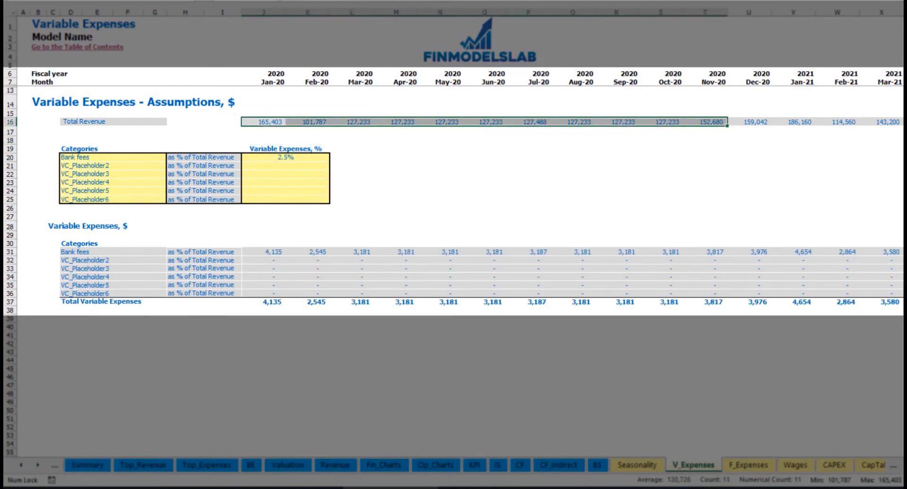
scroll(460, 189, "right", 15)
scroll(460, 189, "left", 15)
left_click(278, 253)
left_click(350, 252)
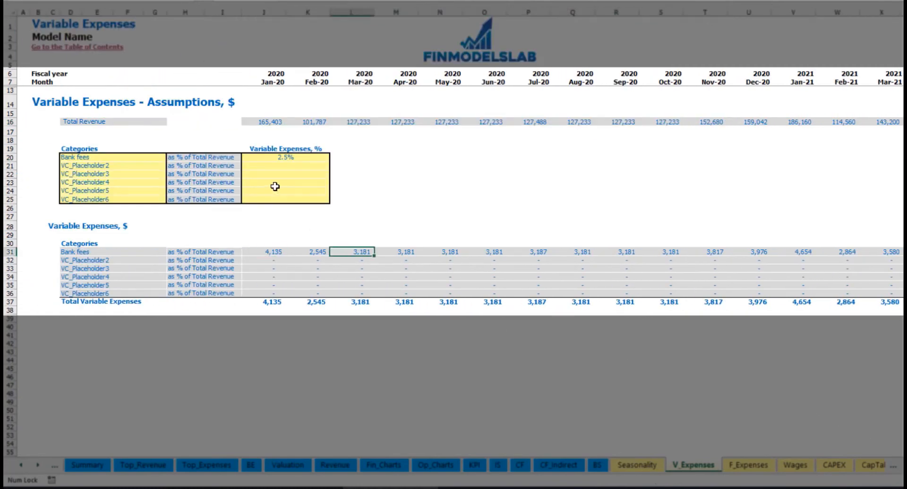
- Rename the VC_Placeholder2 variable expense category to "Other Var Exp" and set its share of total revenue to 5%
left_click(116, 166)
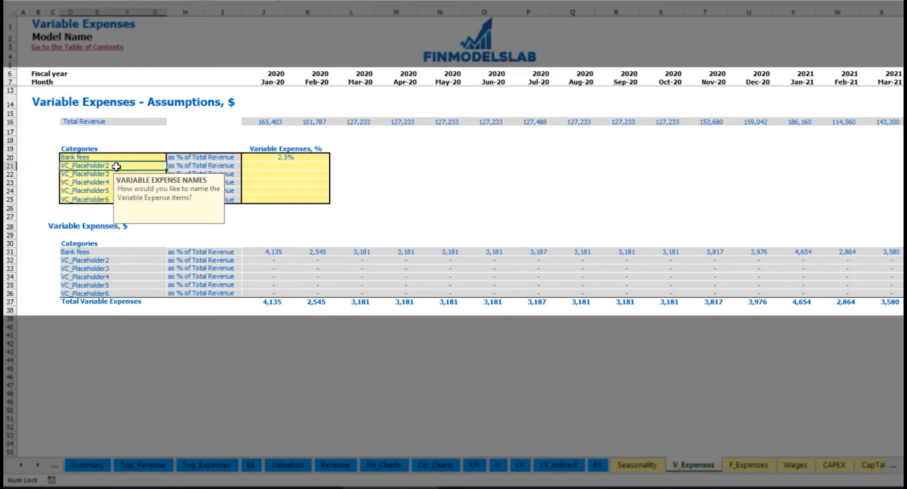
type("Other Var Exp")
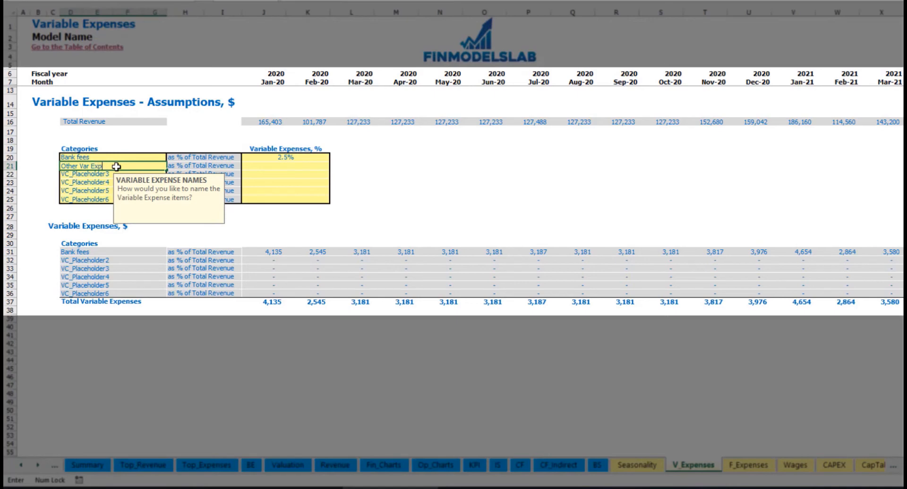
key("Return")
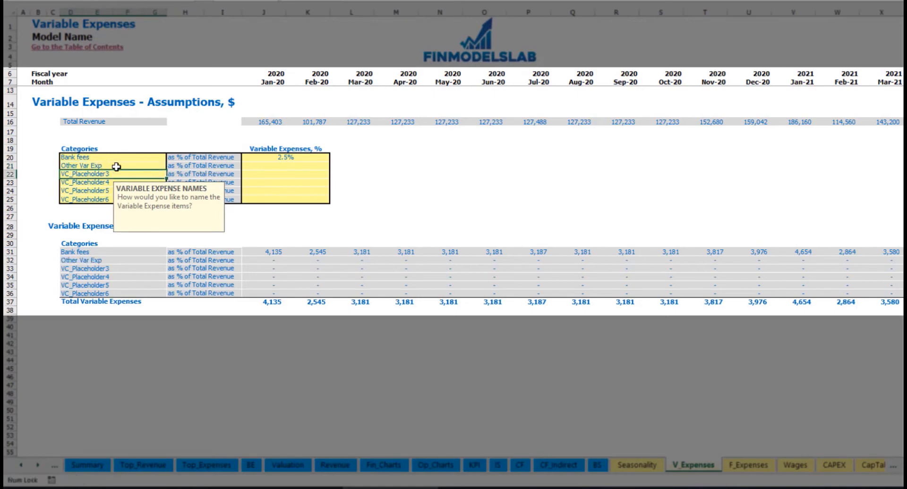
left_click(276, 164)
type("5")
key("Return")
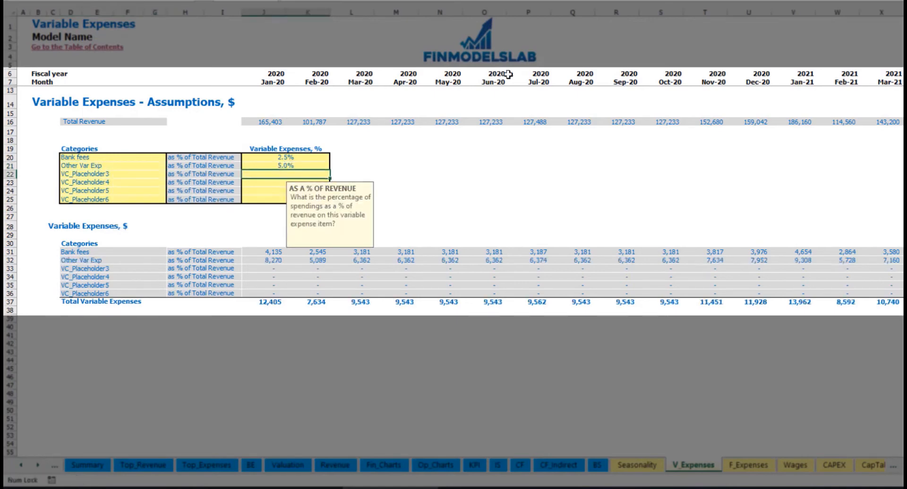
- Rename the VC_Placeholder3 variable expense category to "Direct Labor" and set its share of total revenue to 15%
left_click(146, 175)
type("Direct Labor")
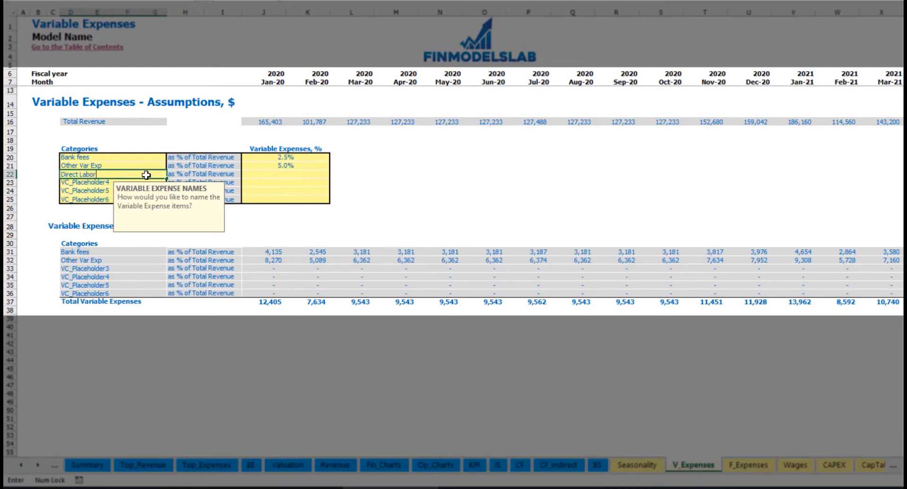
left_click(267, 176)
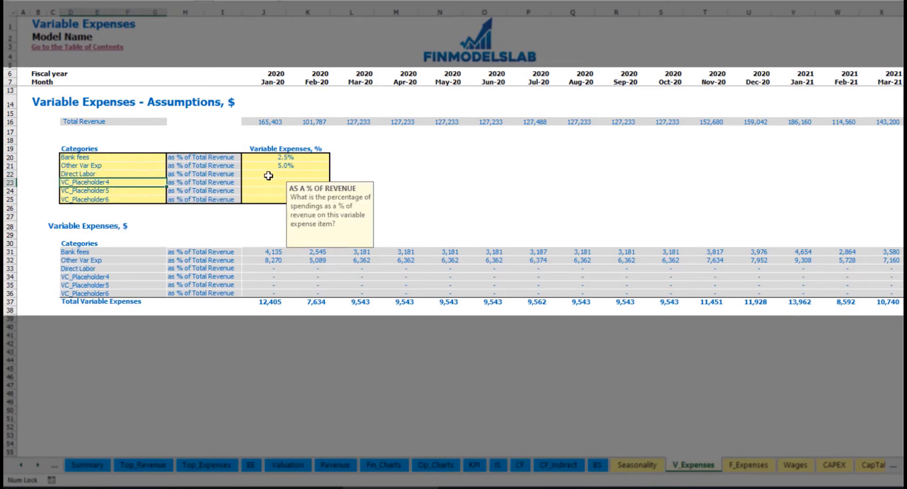
type("15")
key("Return")
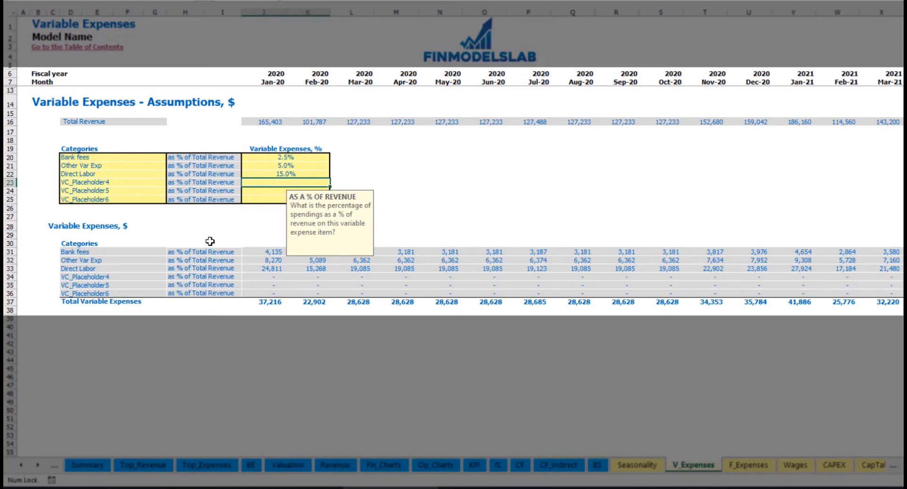
- Expand Total Variable Expenses on the income statement sheet and examine how the individual expense categories and their monthly amounts carry over
left_click(273, 252)
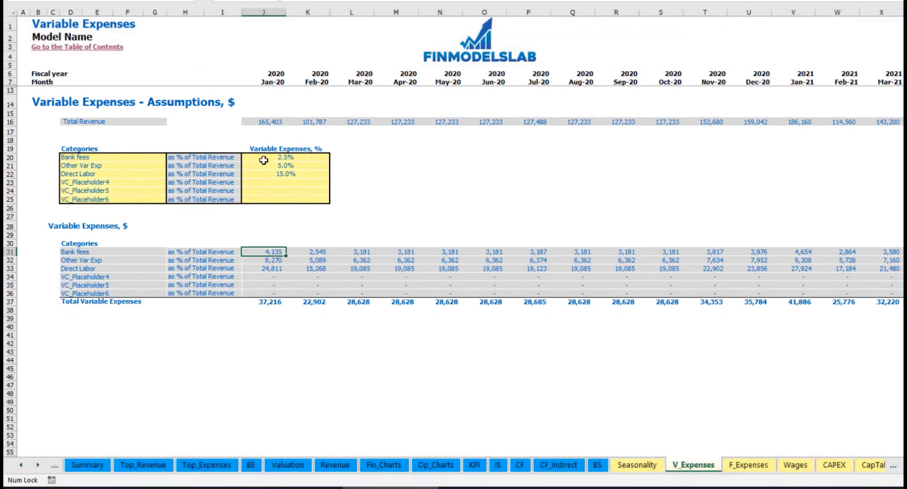
left_click(500, 466)
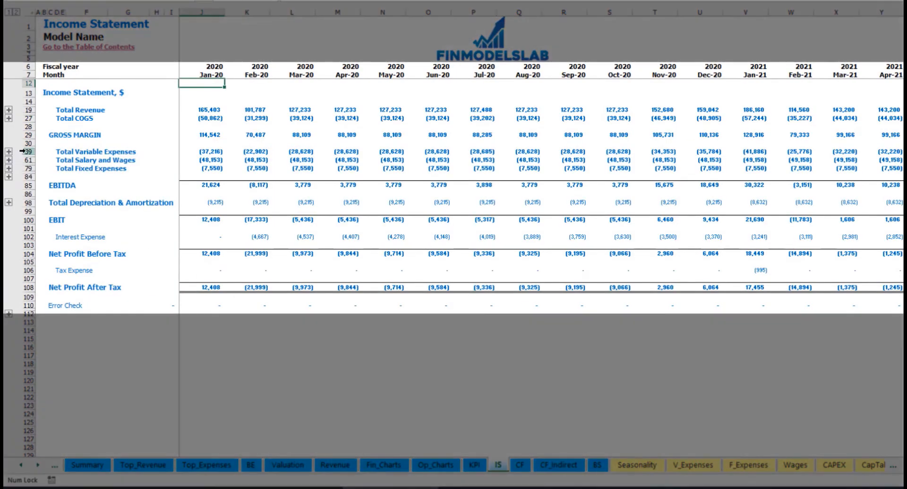
left_click(28, 151)
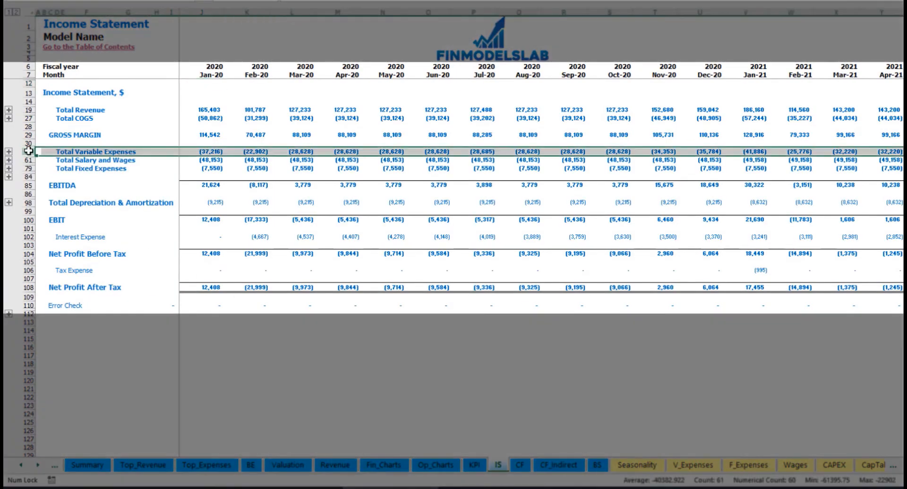
left_click(9, 152)
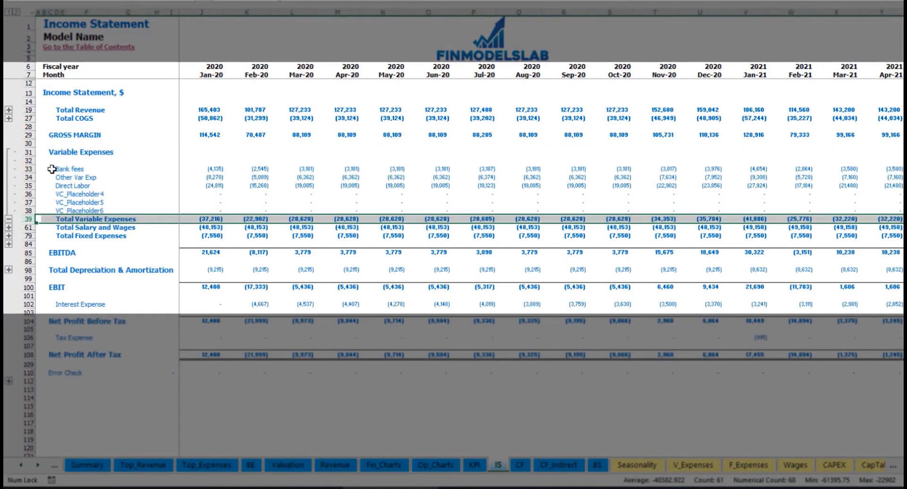
left_click_drag(29, 169, 39, 206)
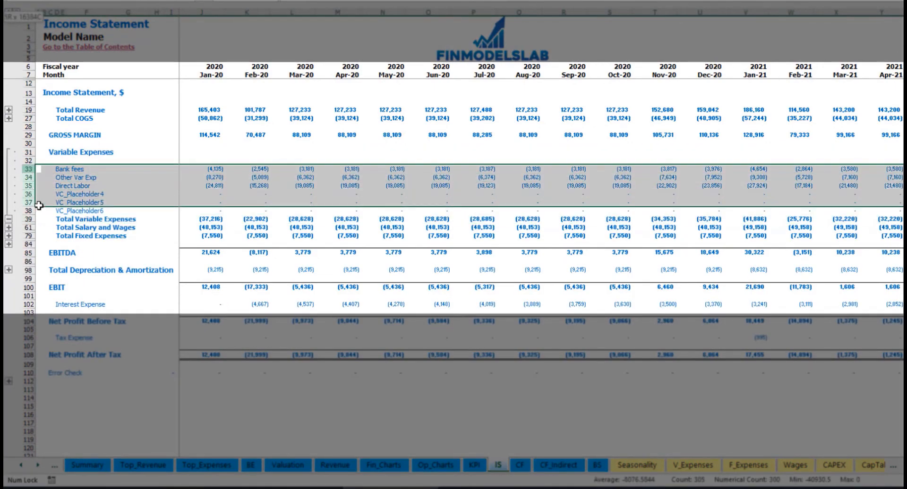
left_click(223, 169)
left_click(321, 168)
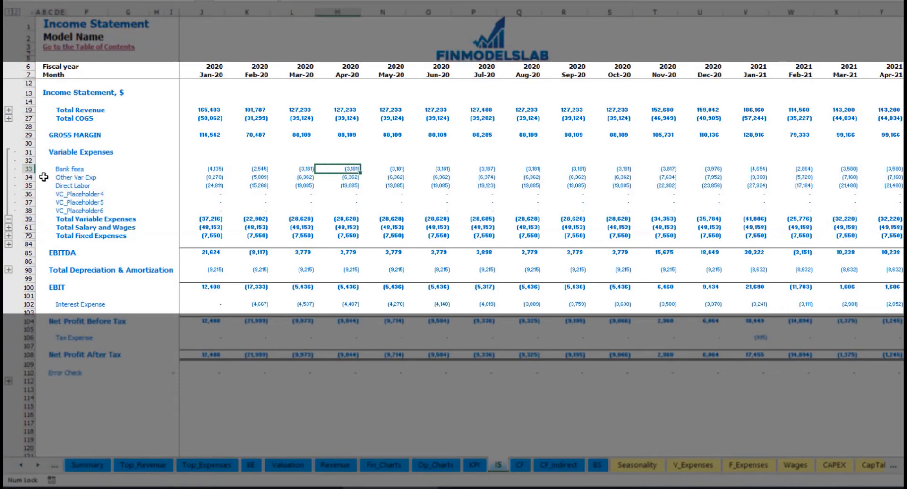
left_click(60, 169)
left_click_drag(61, 180, 61, 211)
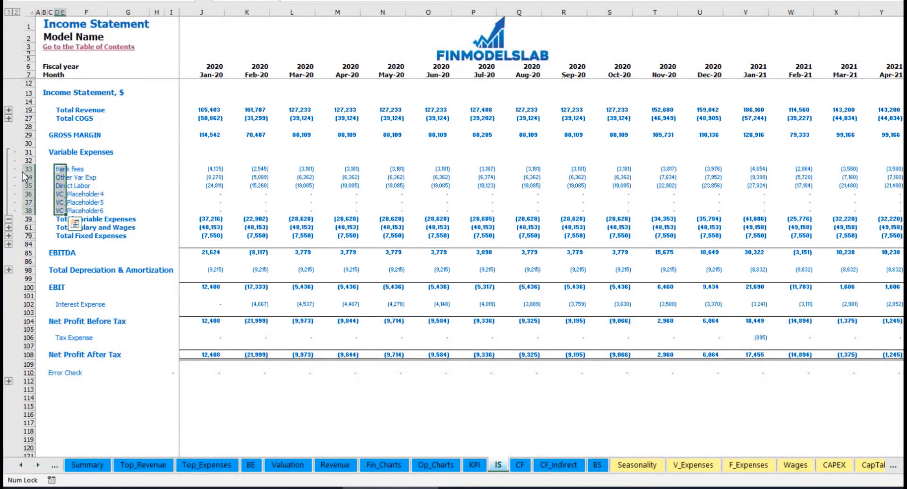
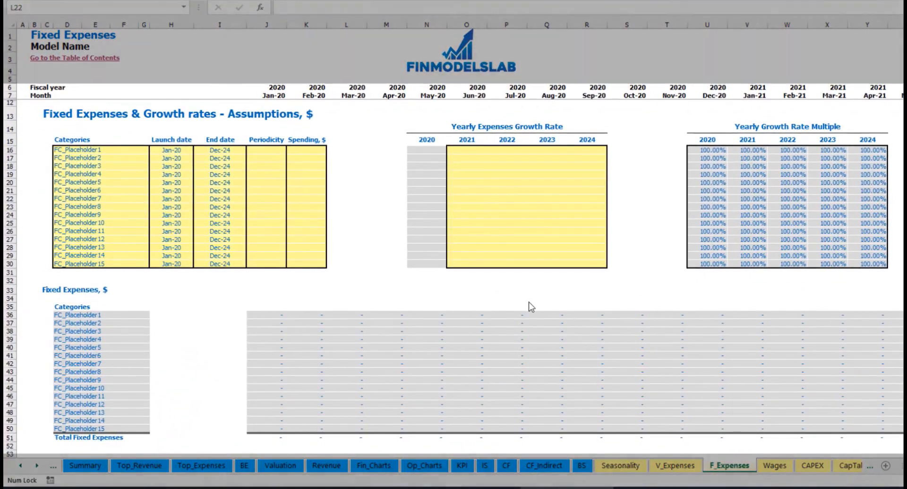
- Rename the first fixed expense category to "Utilities" and set its launch date to Mar-20
left_click(103, 150)
type("Utilities")
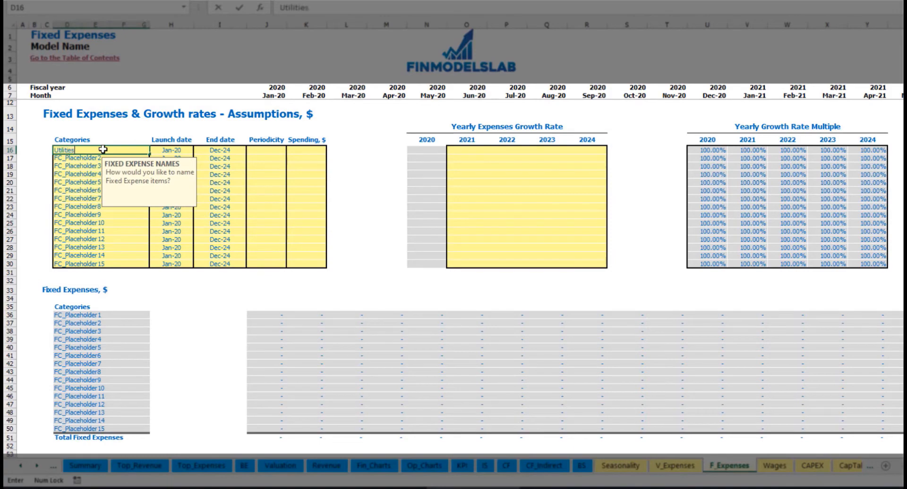
key("Return")
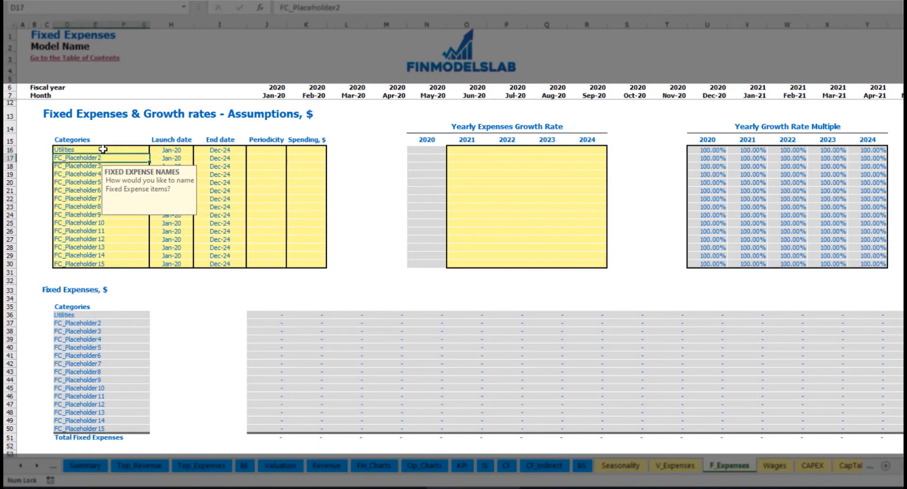
left_click(174, 150)
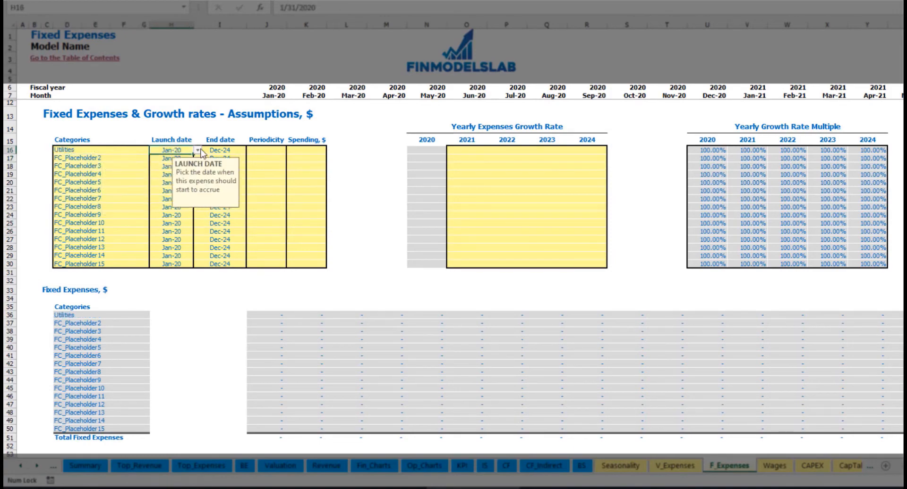
left_click(198, 150)
left_click(163, 174)
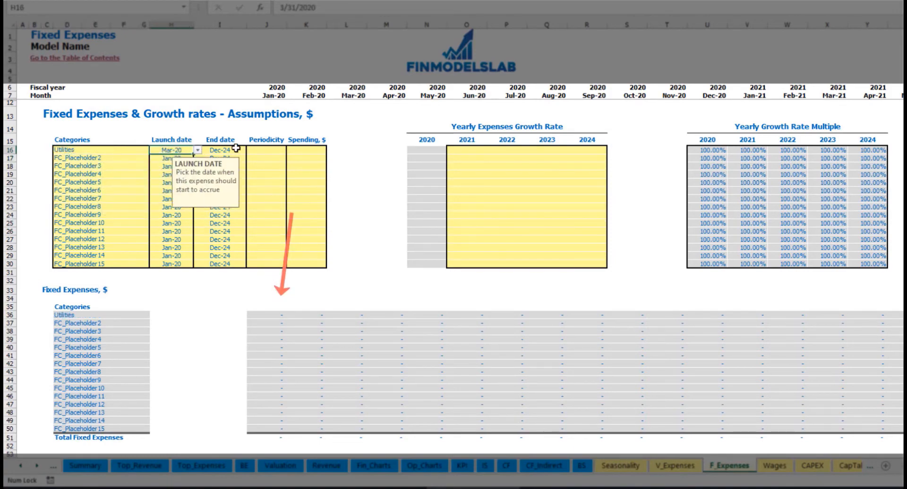
- Set the periodicity of the Utilities expense to Daily and its spending to 50
left_click(227, 149)
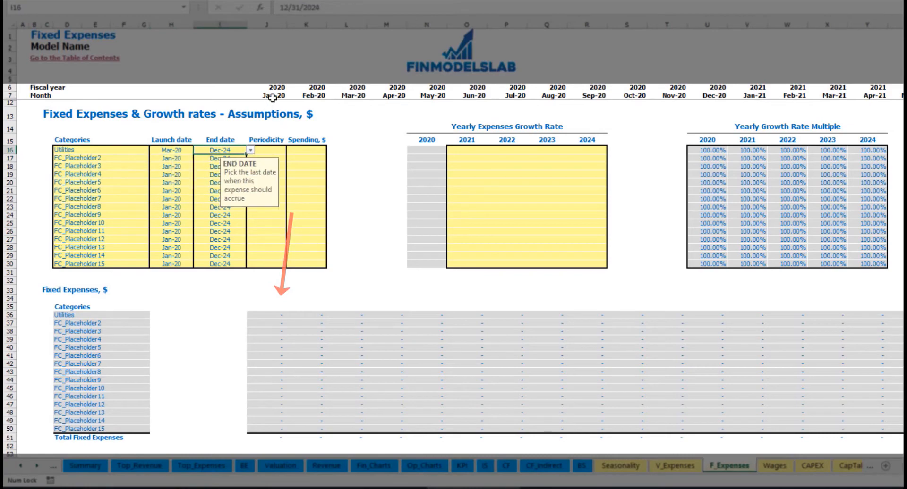
left_click(273, 96)
key("ctrl+Right")
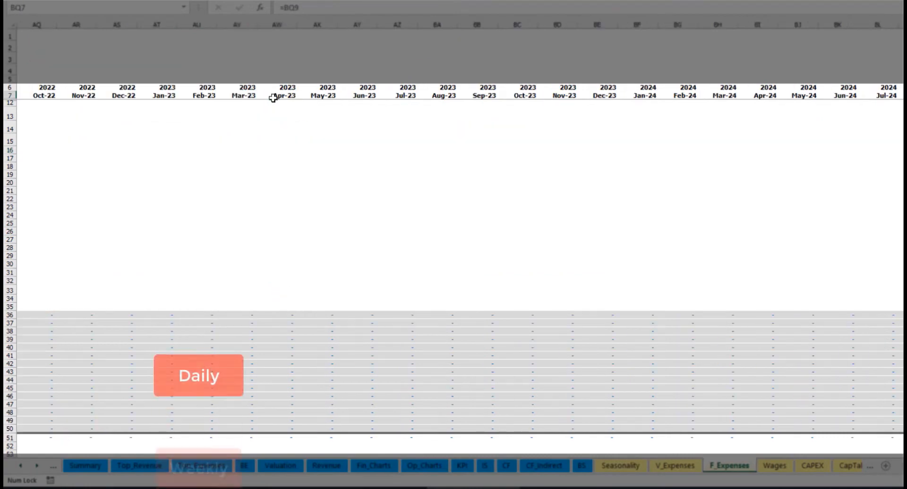
key("ctrl+Left")
key("Home")
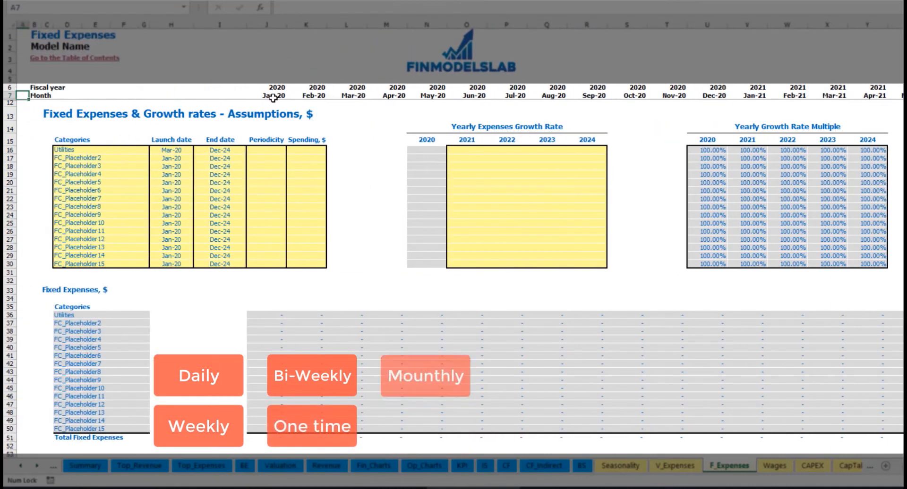
left_click(250, 150)
left_click(291, 151)
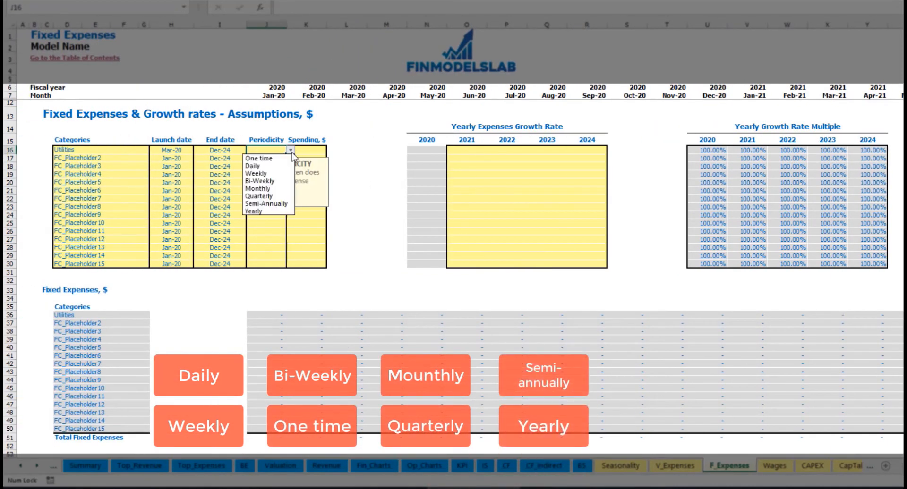
left_click(278, 166)
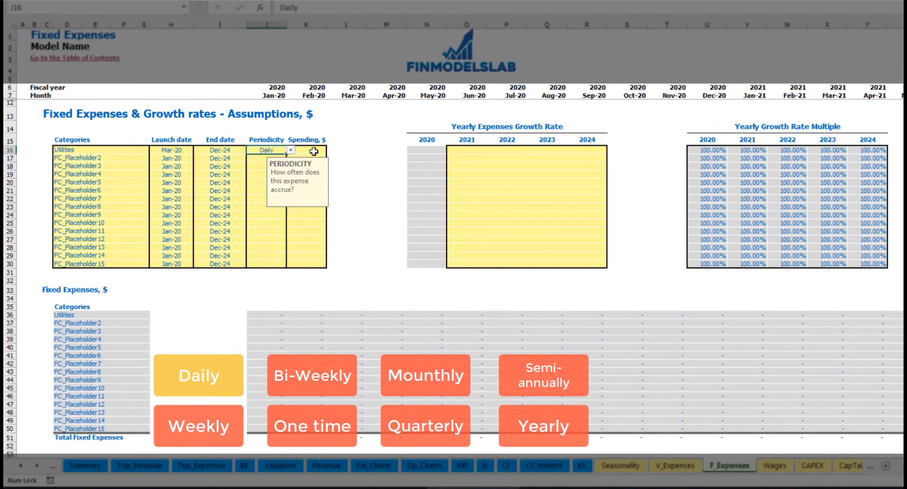
key("Tab")
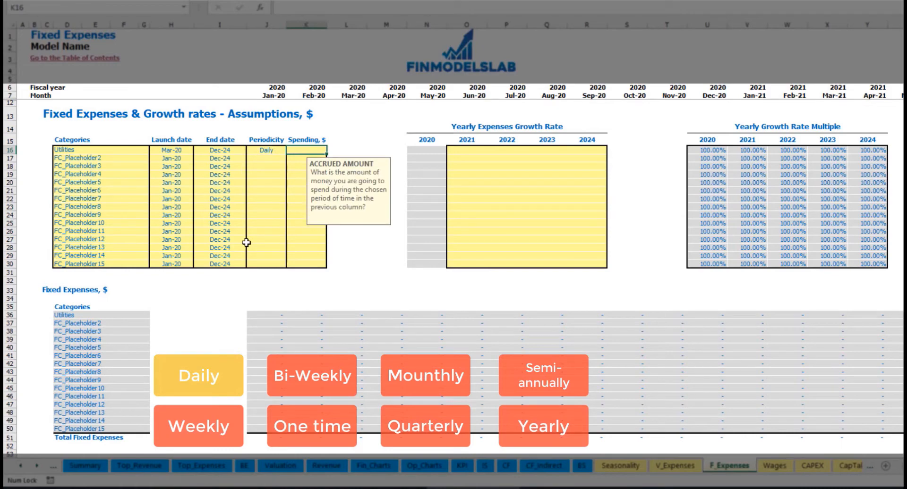
type("50")
key("Return")
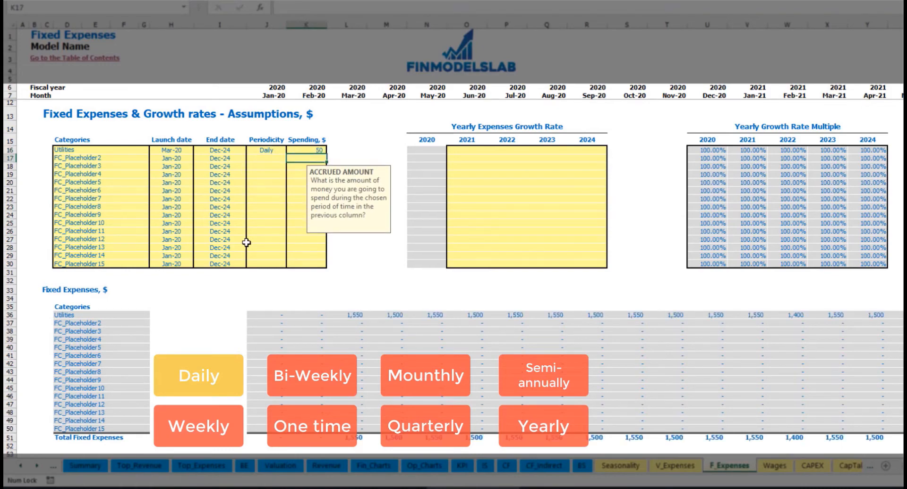
- Examine the calculated Utilities amounts for the months from Mar-20 to May-20 in the fixed expenses table
left_click(353, 317)
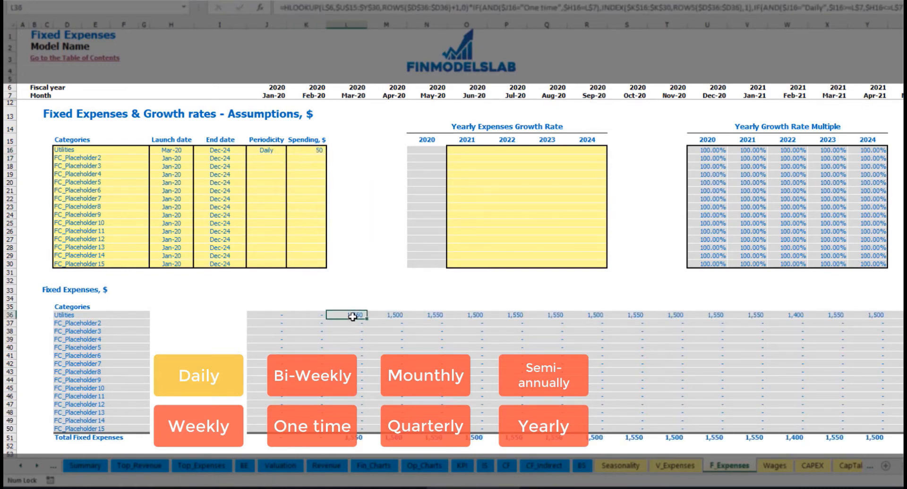
left_click(392, 316)
left_click(437, 316)
left_click(357, 309)
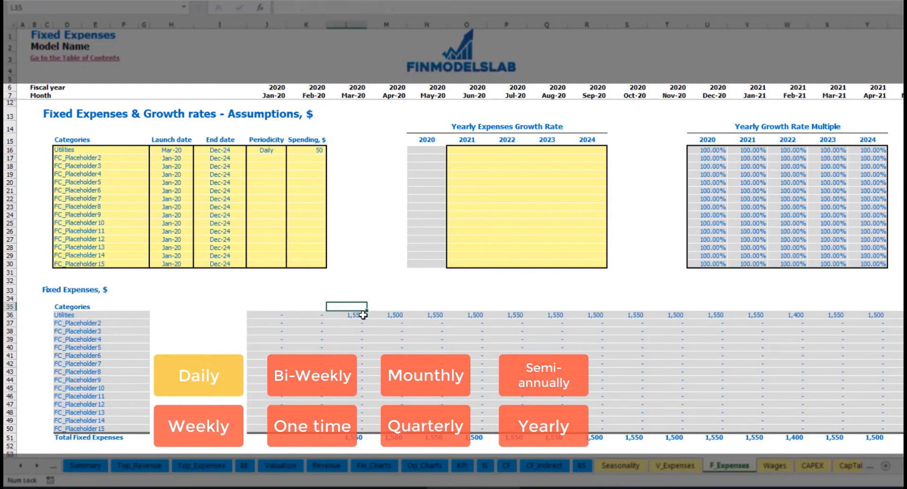
left_click(360, 316)
left_click(381, 317)
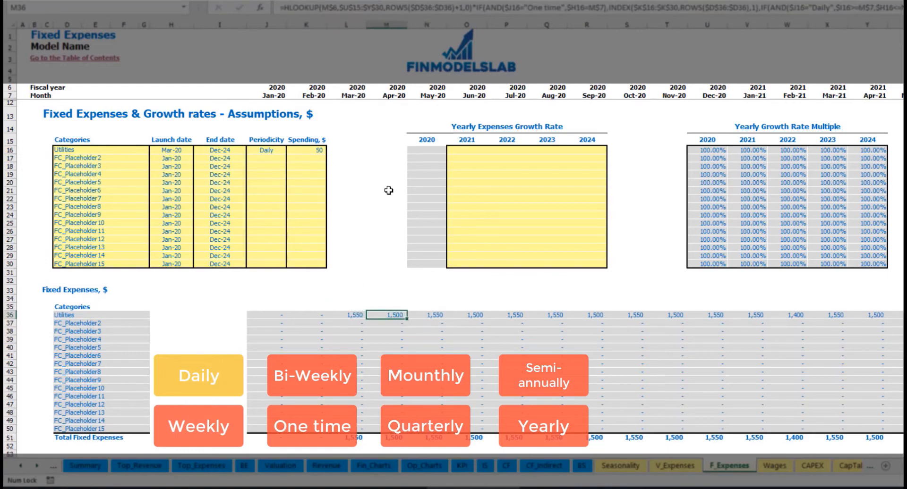
left_click(350, 93)
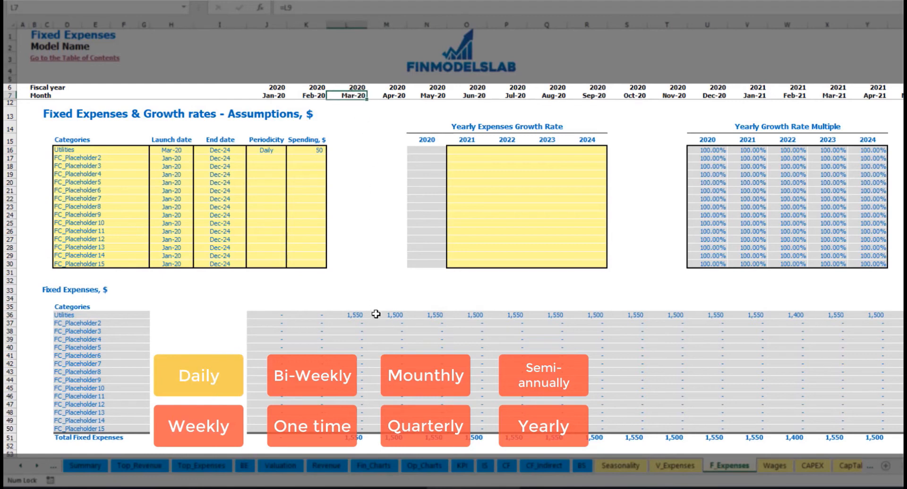
left_click(359, 316)
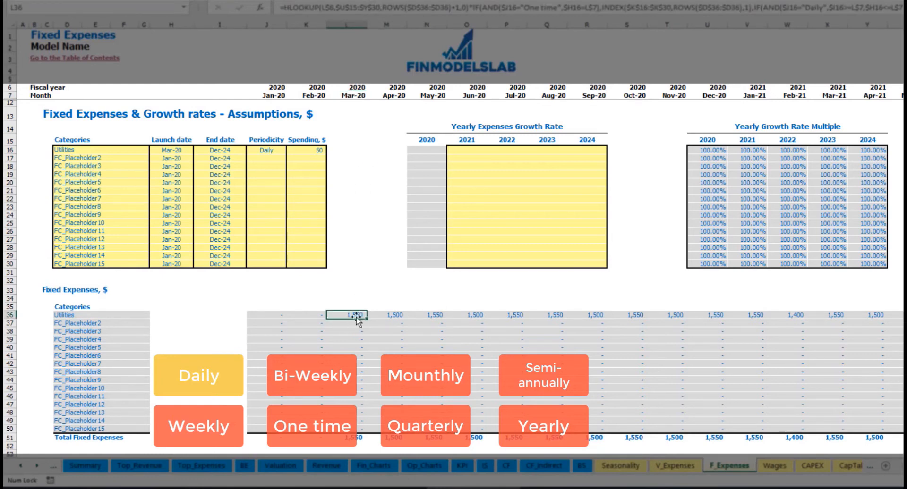
left_click(399, 316)
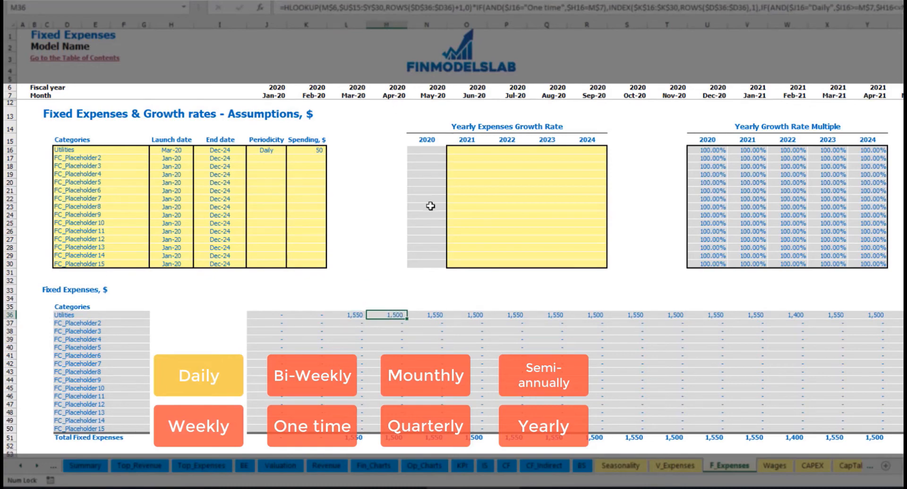
- Set the yearly growth rate of Utilities to 5% for 2021 and copy it to 2022, 2023 and 2024
left_click(473, 152)
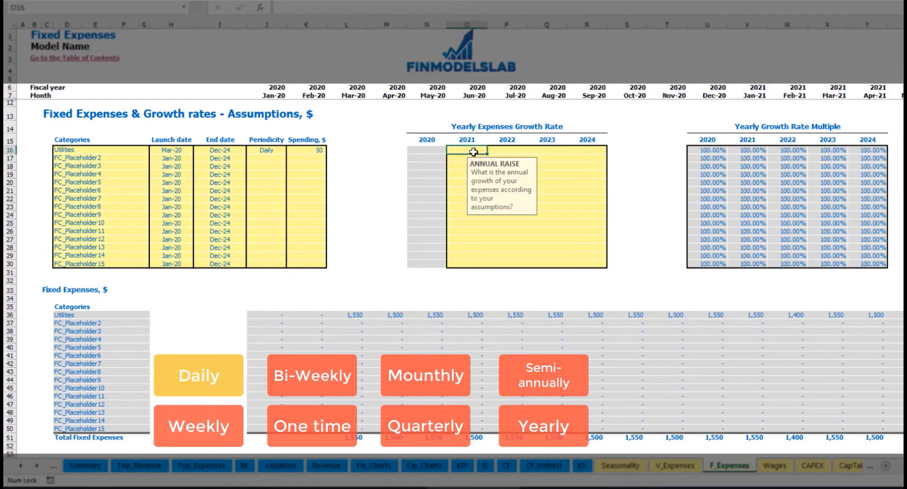
type("5%")
key("Return")
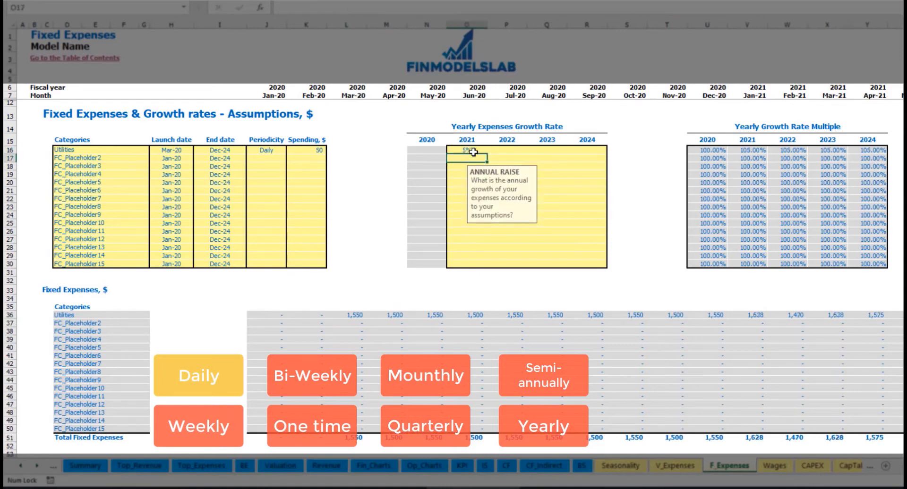
key("Up")
key("ctrl+c")
key("Right")
key("shift+Right")
key("shift+Right")
key("ctrl+v")
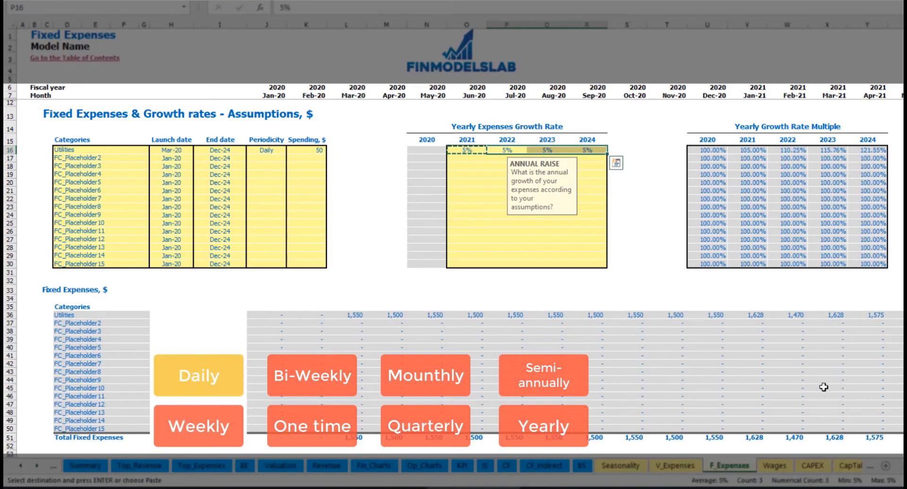
- Review how the yearly growth rates carry through the monthly Utilities amounts across the following years
left_click_drag(472, 151, 586, 150)
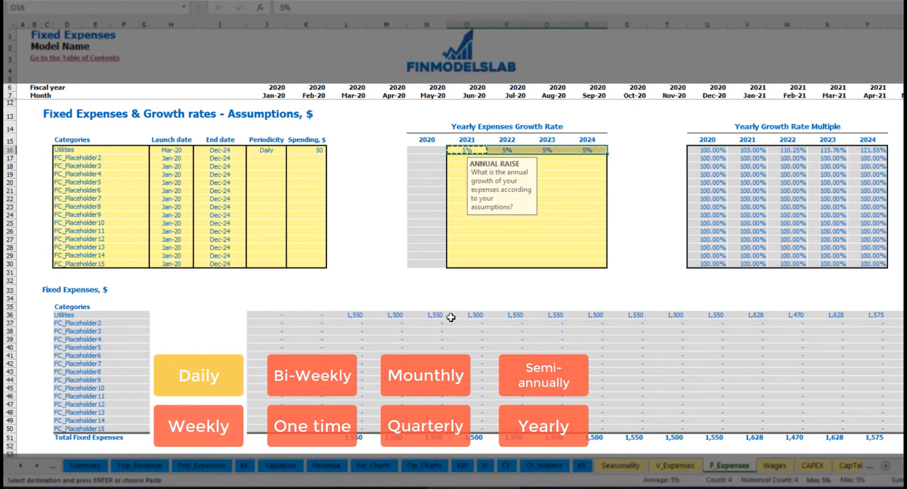
scroll(868, 389, "right", 5)
scroll(395, 300, "right", 6)
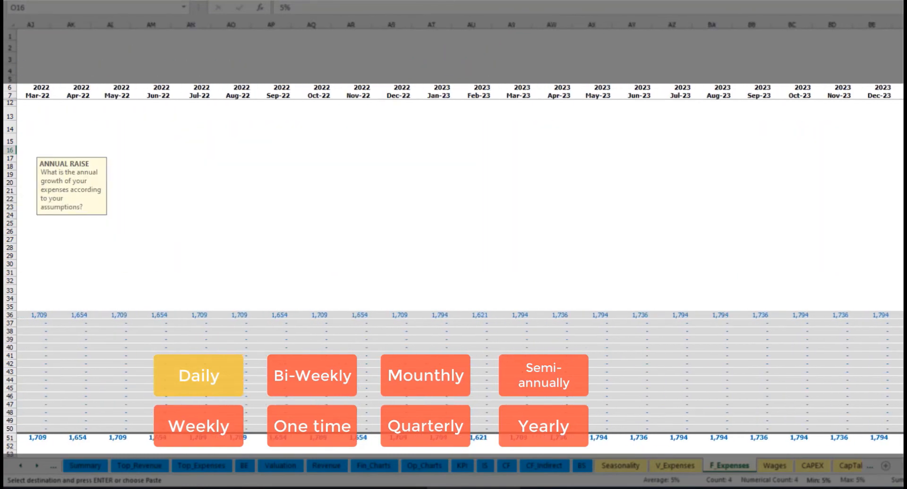
scroll(395, 300, "left", 12)
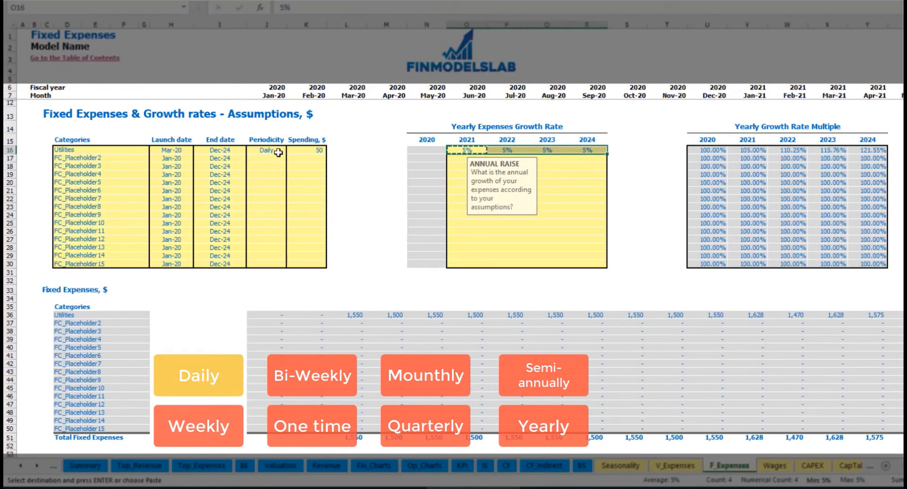
- Rename the second fixed expense category to "Advertising"
left_click(109, 156)
type("Advertising")
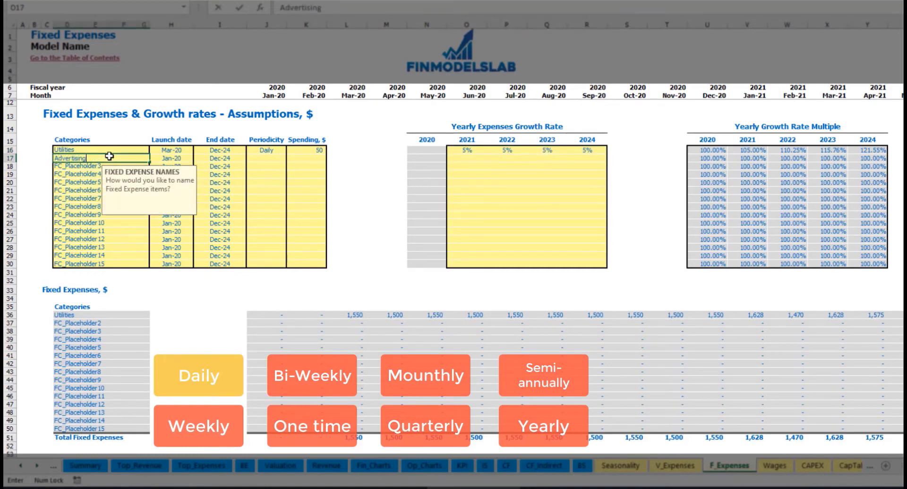
key("Return")
- Set the Advertising launch date to Mar-20 and its end date to Aug-24
left_click(171, 158)
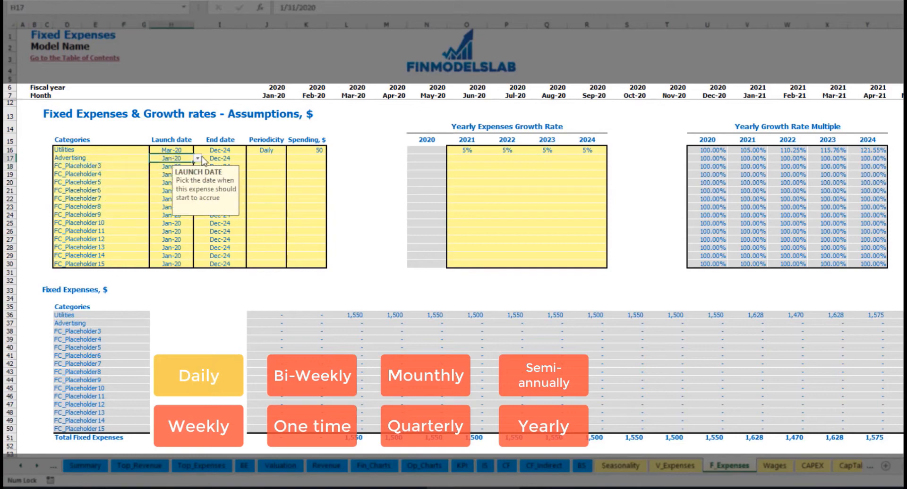
left_click(197, 159)
left_click(163, 182)
left_click(220, 158)
left_click(250, 158)
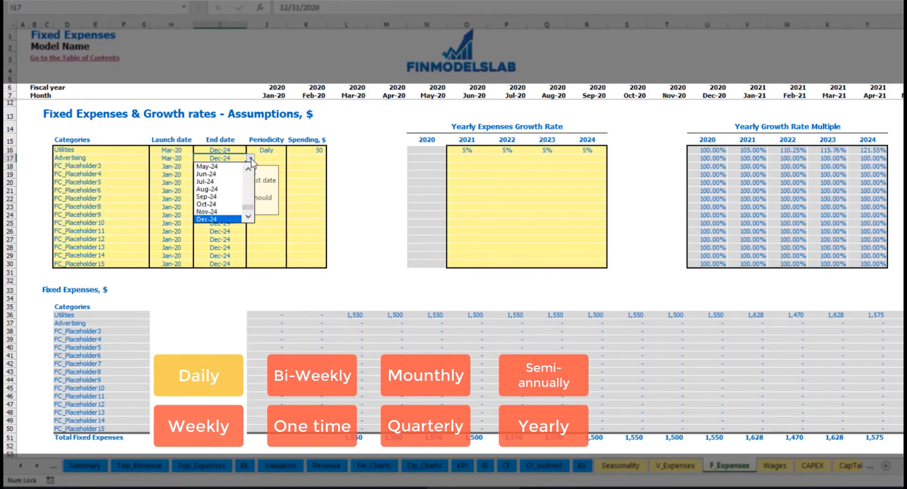
left_click(222, 190)
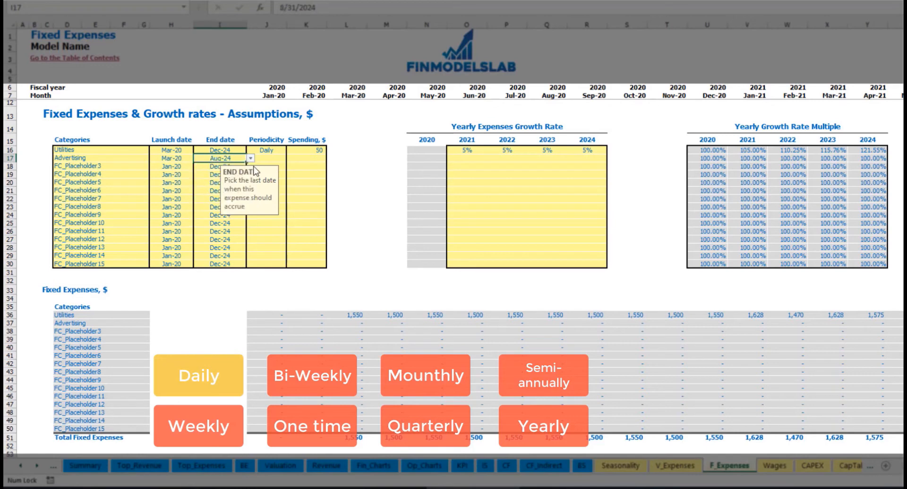
- Set the periodicity of the Advertising expense to Weekly and its spending to 100
left_click(265, 158)
left_click(290, 159)
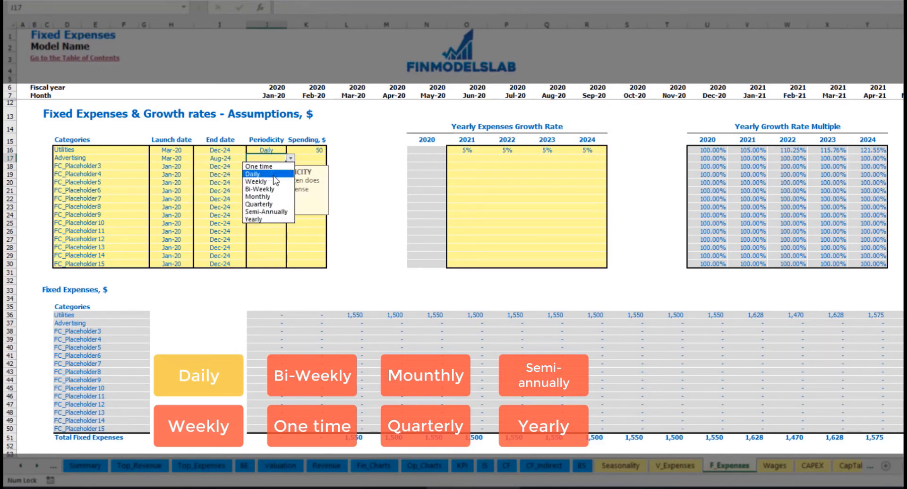
left_click(274, 181)
left_click(303, 161)
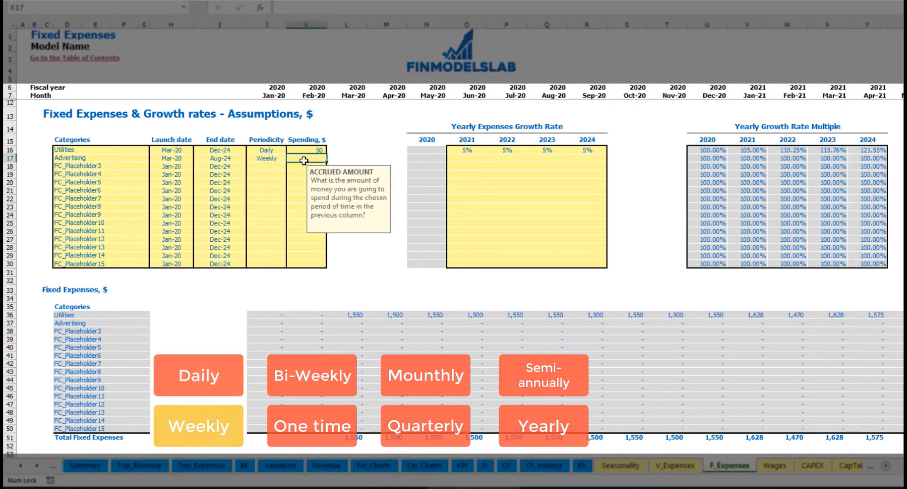
type("100")
key("Return")
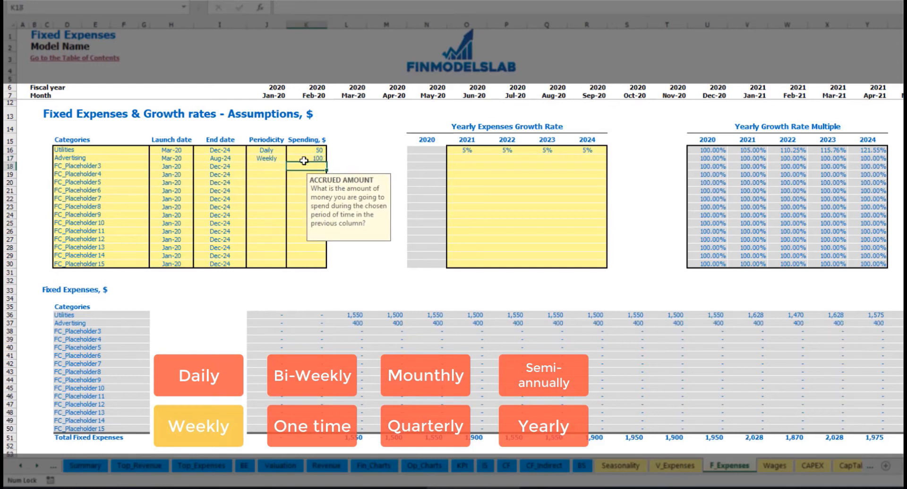
- Check the calculated monthly Advertising amounts from Mar-20 through to the Aug-24 end date
left_click(358, 323)
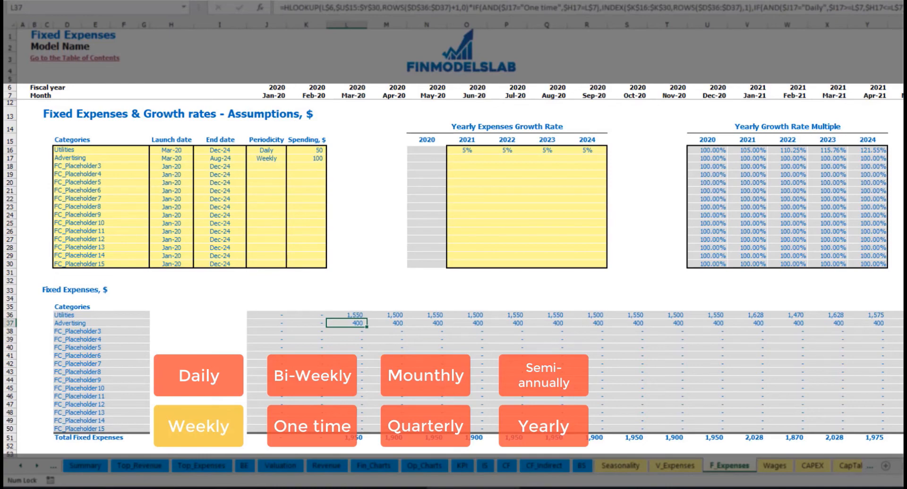
scroll(453, 232, "right", 10)
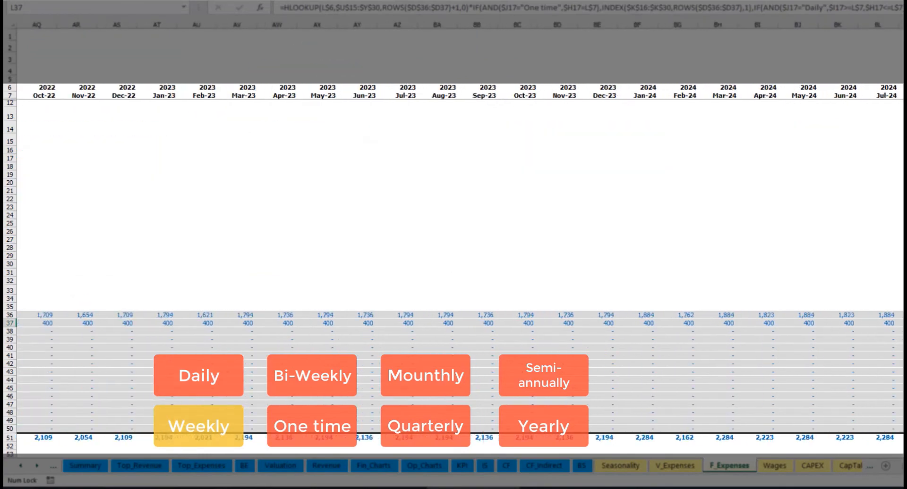
left_click(901, 24)
left_click(901, 324)
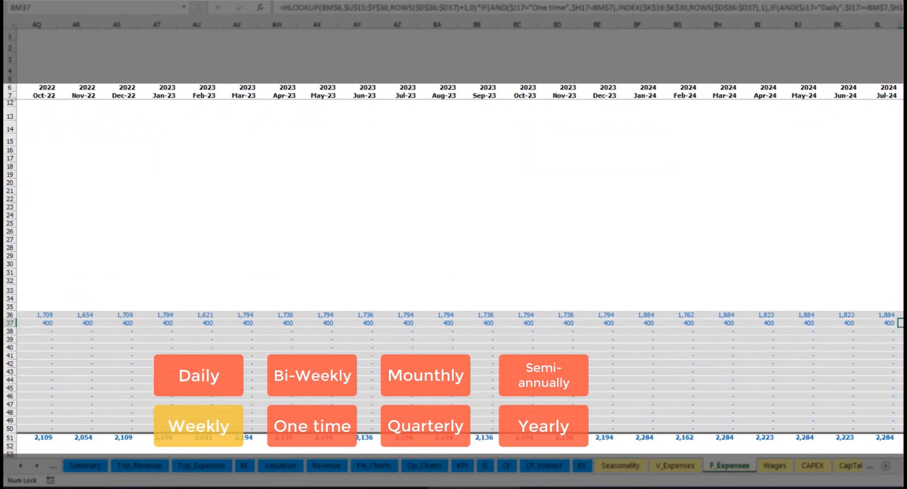
scroll(453, 232, "left", 10)
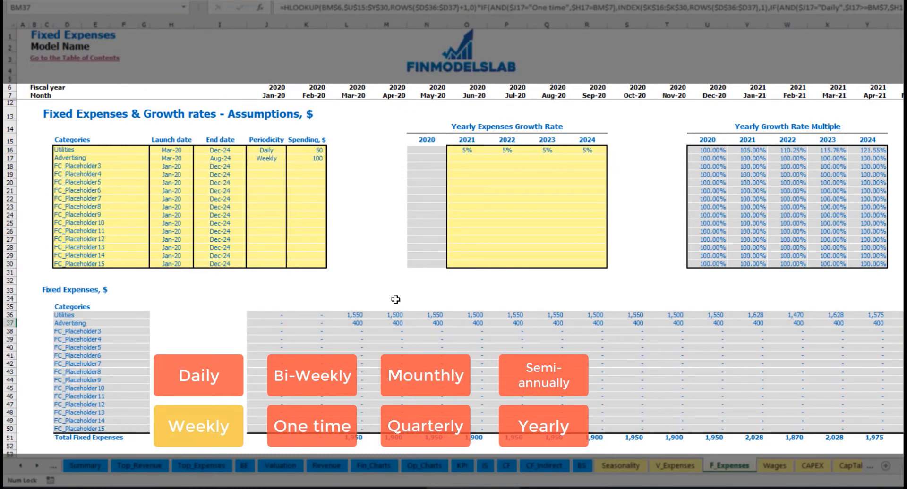
- Change the Advertising periodicity to Bi-Weekly and its spending to 500
left_click(267, 160)
left_click(290, 158)
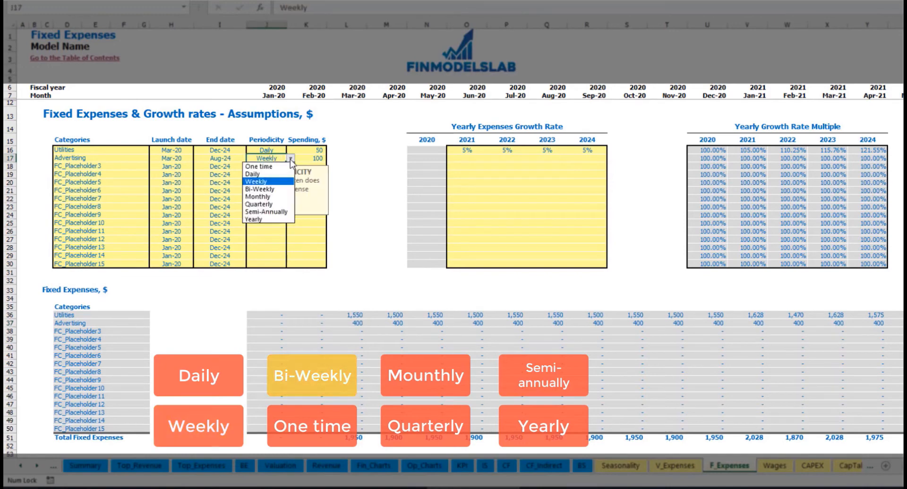
left_click(277, 190)
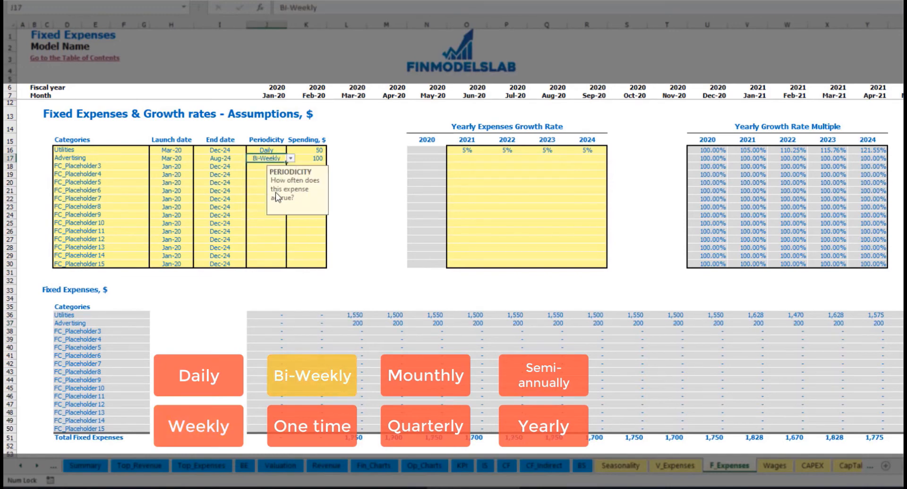
left_click(304, 158)
type("5")
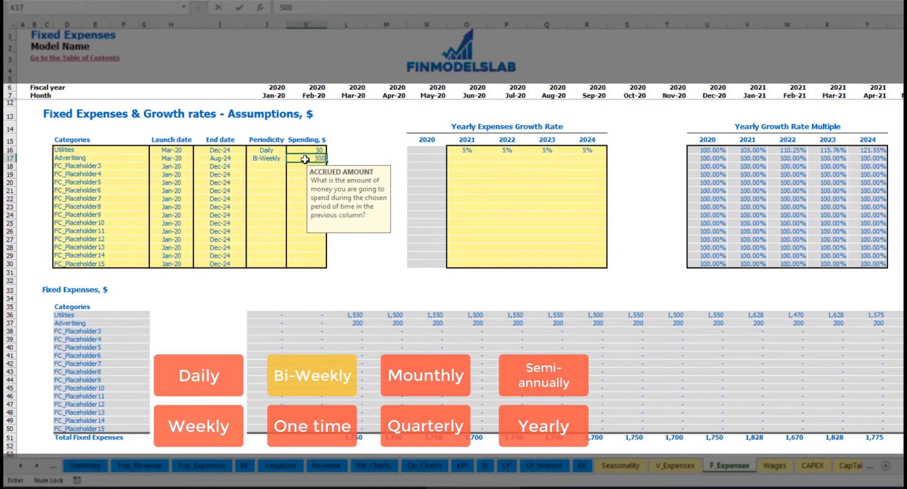
- Change the launch date of the Advertising expense to Jul-20
left_click(180, 150)
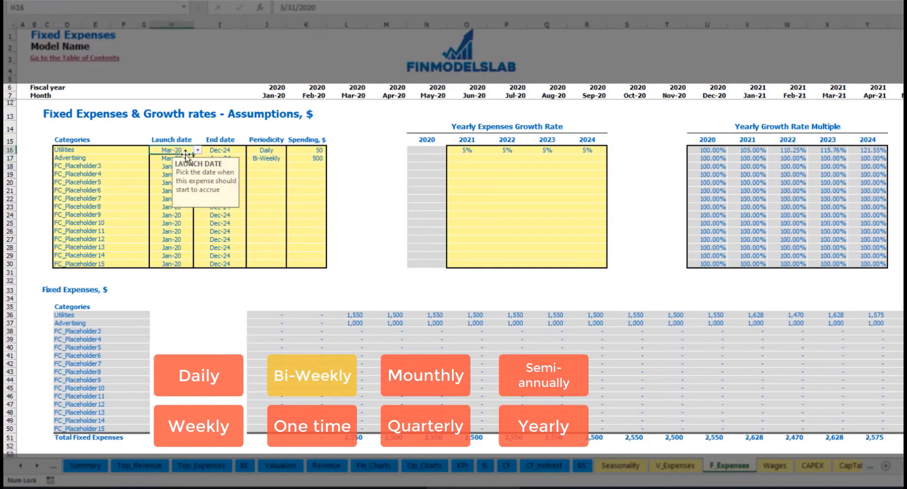
left_click(173, 157)
left_click(203, 159)
left_click(187, 159)
left_click(197, 159)
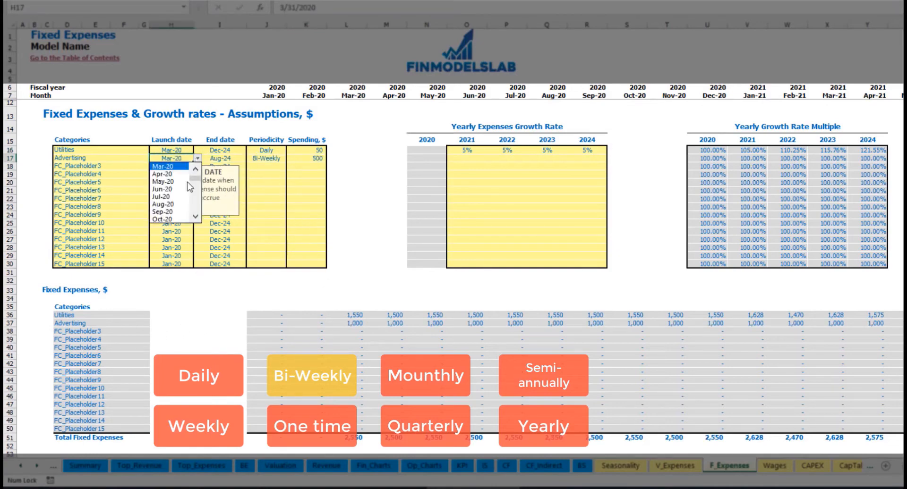
left_click(186, 197)
- Examine the monthly Advertising amounts from Jul-20 onward in the fixed expenses table
left_click(515, 324)
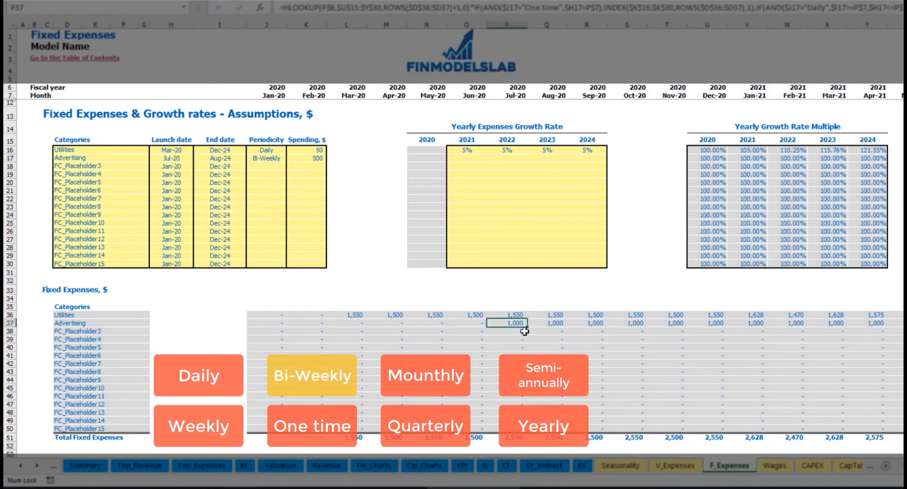
key("Right")
key("Right")
key("Right")
key("Right")
key("Right")
key("Right")
key("Right")
key("Right")
key("Right")
key("Right")
key("Right")
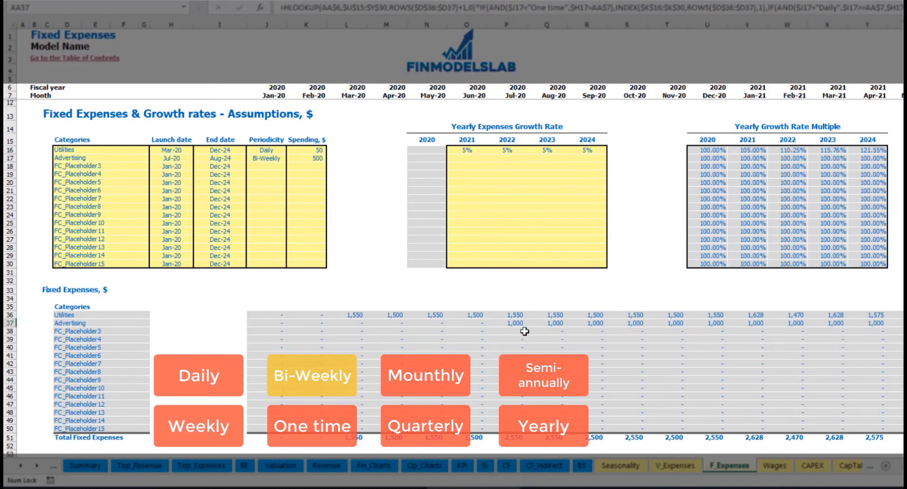
key("Right")
key("Right")
key("Right")
key("Right")
key("Right")
key("Right")
key("Right")
key("Right")
key("Right")
key("Right")
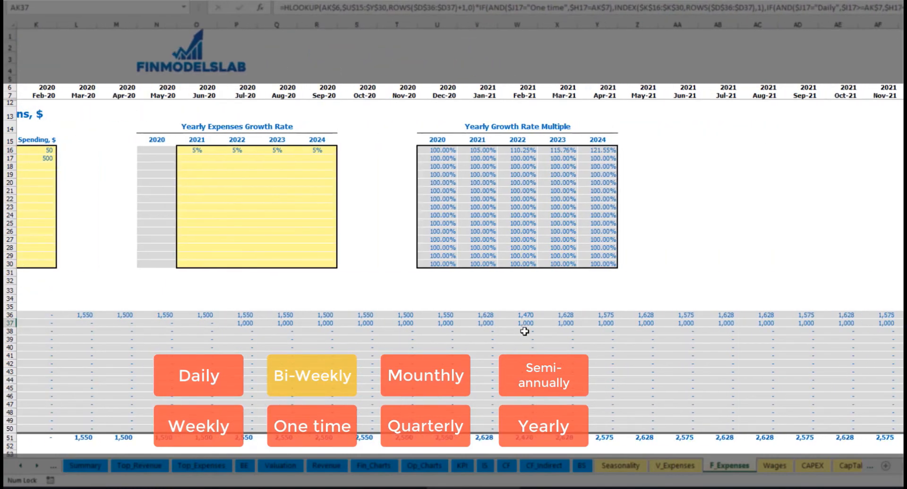
key("Home")
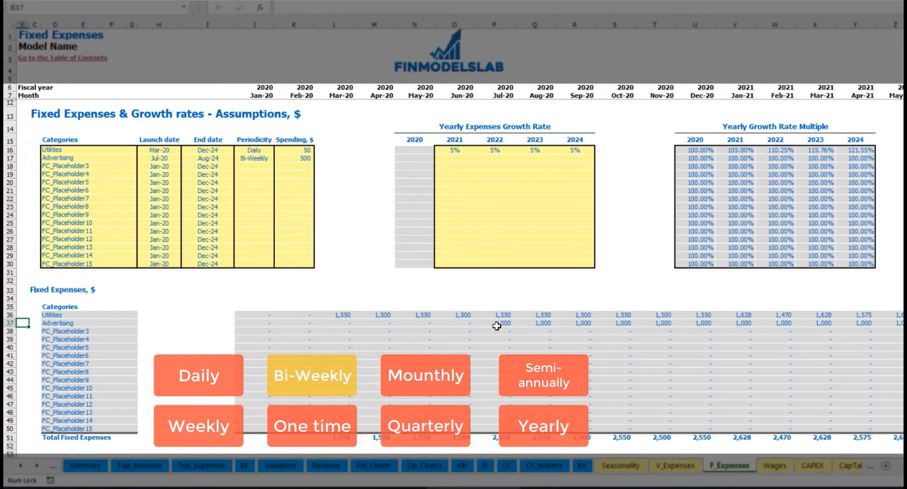
left_click(496, 325)
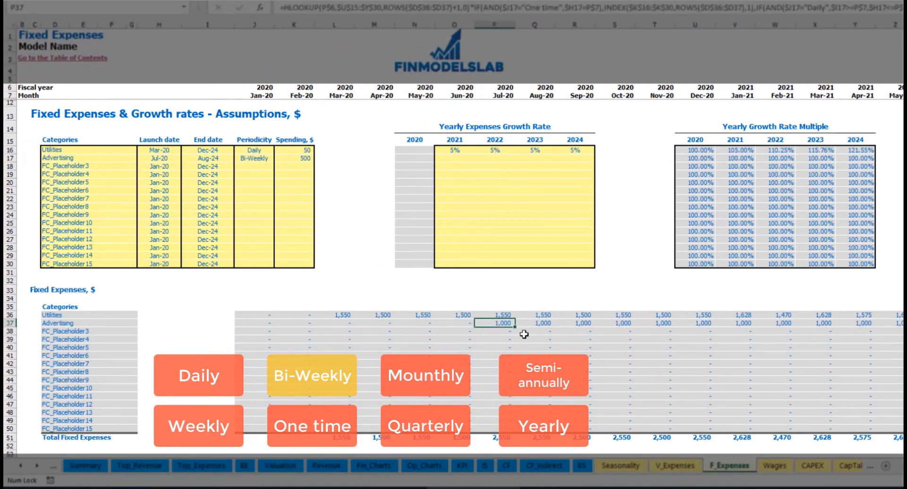
- Set the yearly growth rate of Advertising to 3% for 2021 and copy it to 2022, 2023 and 2024
left_click(454, 161)
type("3")
key("Return")
key("Up")
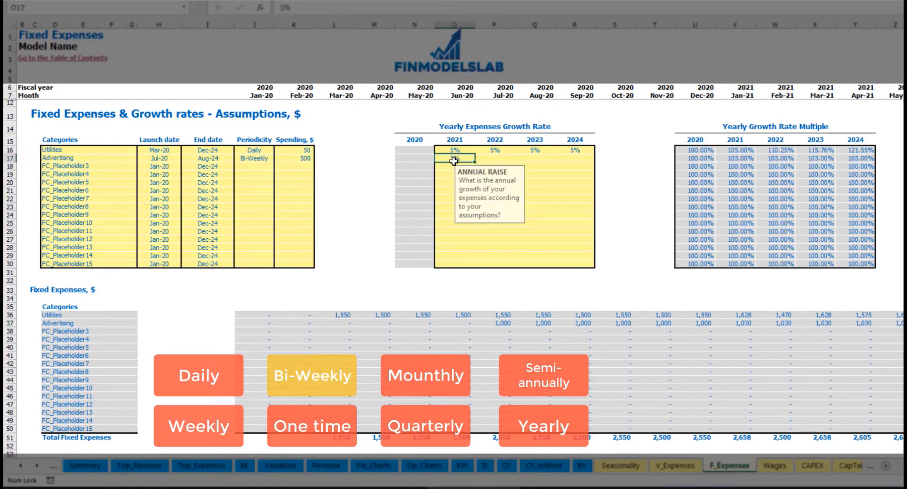
key("ctrl+c")
key("Right")
key("shift+Right")
key("shift+Right")
key("ctrl+v")
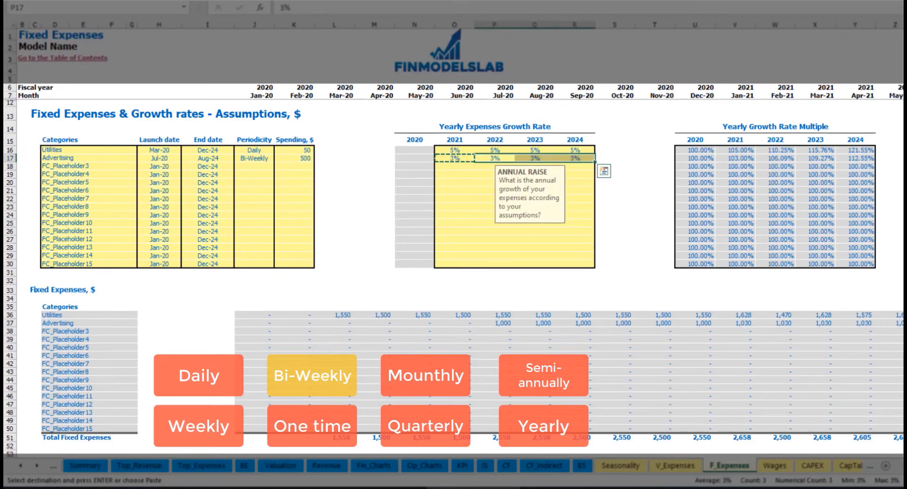
- Review the effect of the growth rates on the monthly Advertising amounts from Jan-21 into 2024, and check the expense's end date
left_click(889, 325)
left_click(868, 322)
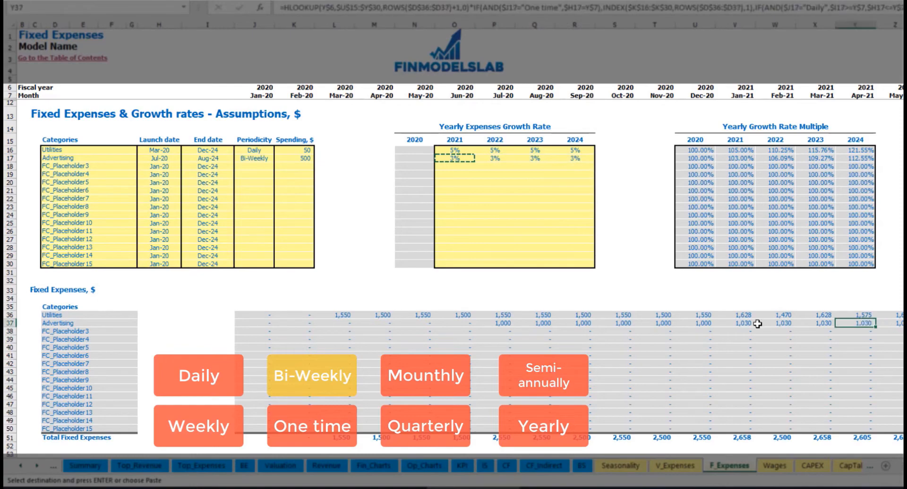
left_click(759, 323)
left_click(742, 323)
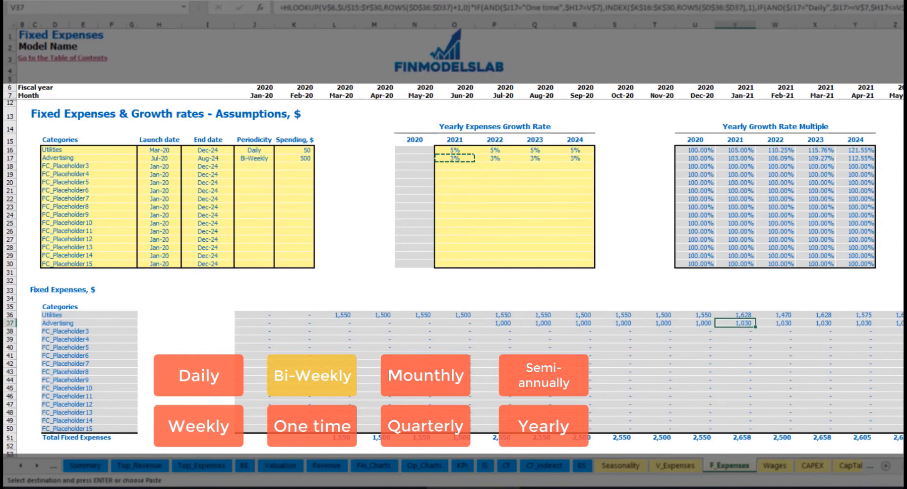
scroll(454, 231, "right", 15)
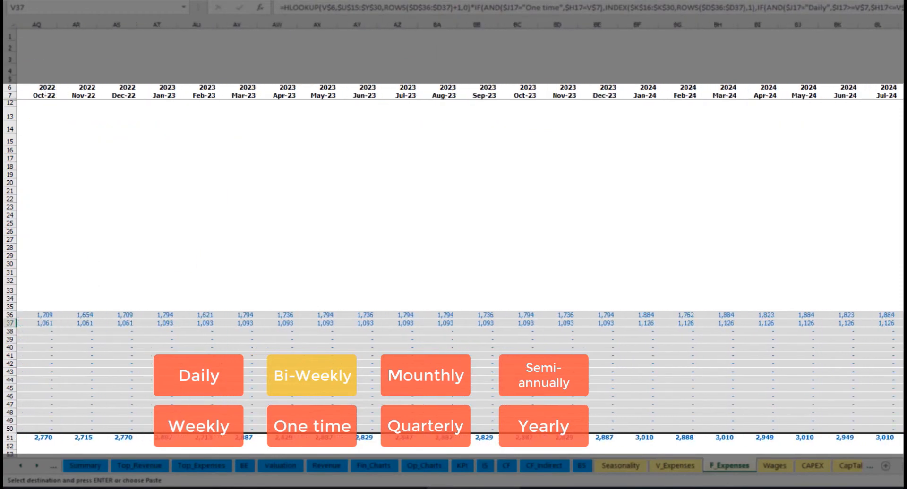
left_click(900, 24)
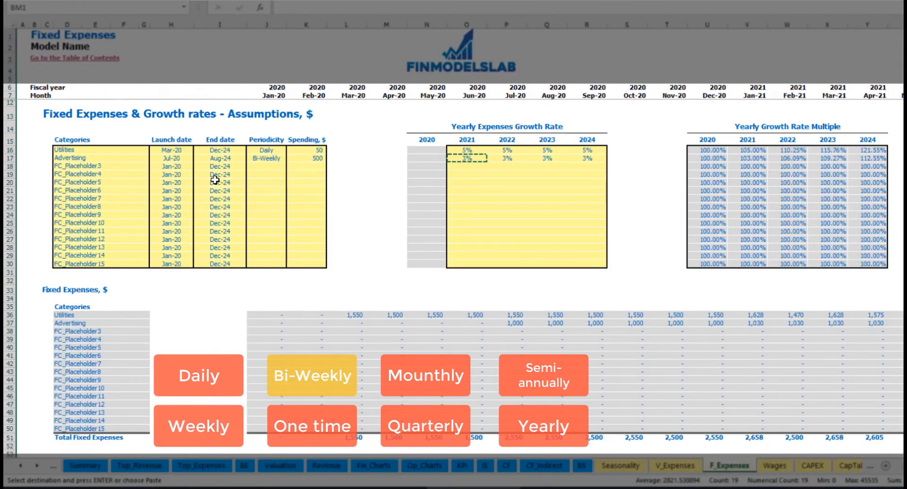
left_click(223, 159)
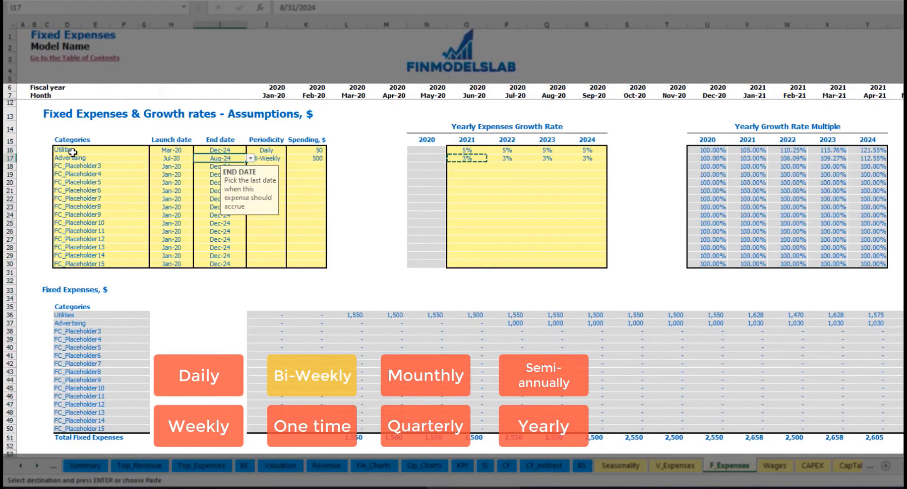
- Name the third fixed expense category Office Setup and set its periodicity to One time
left_click(82, 165)
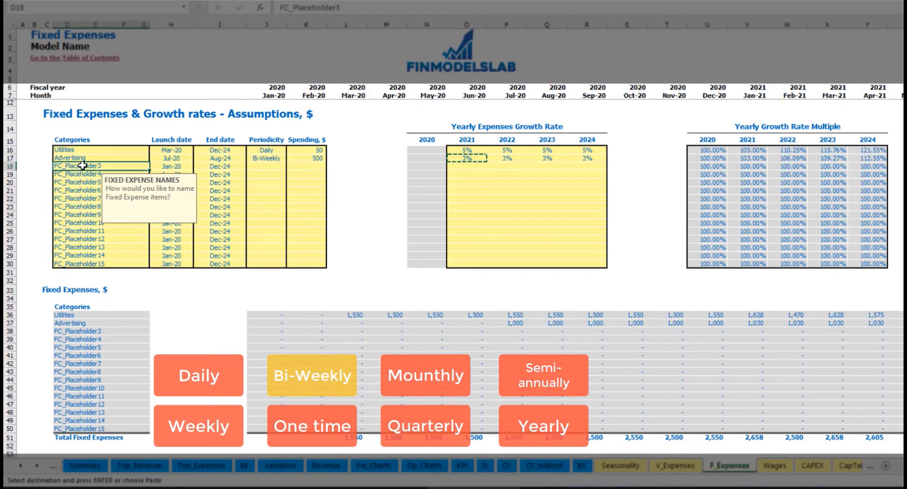
type("Se")
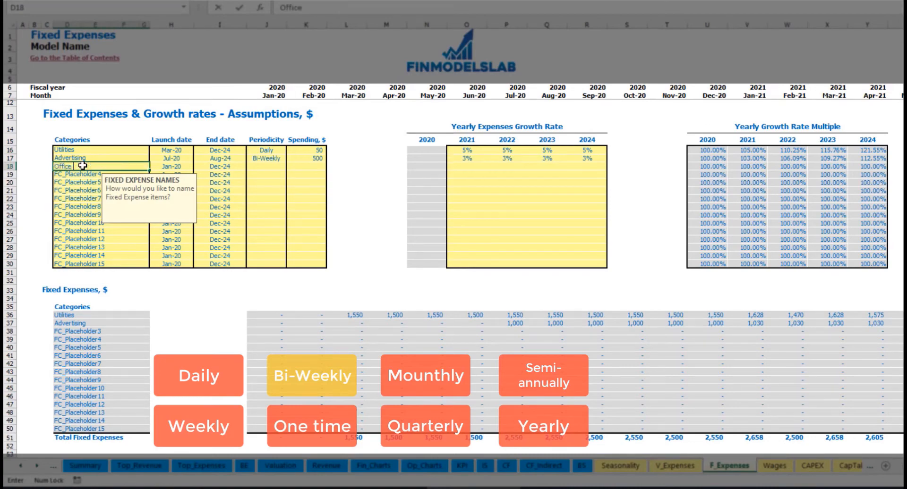
type("tup")
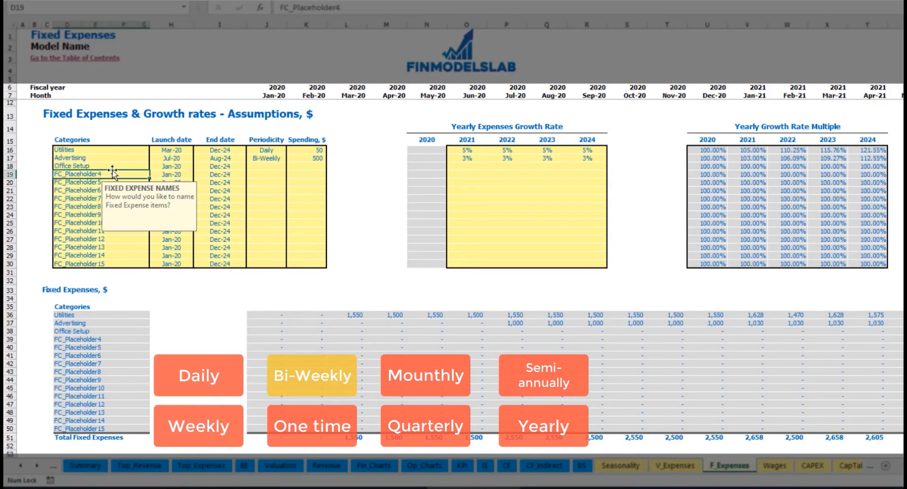
left_click(263, 166)
left_click(290, 167)
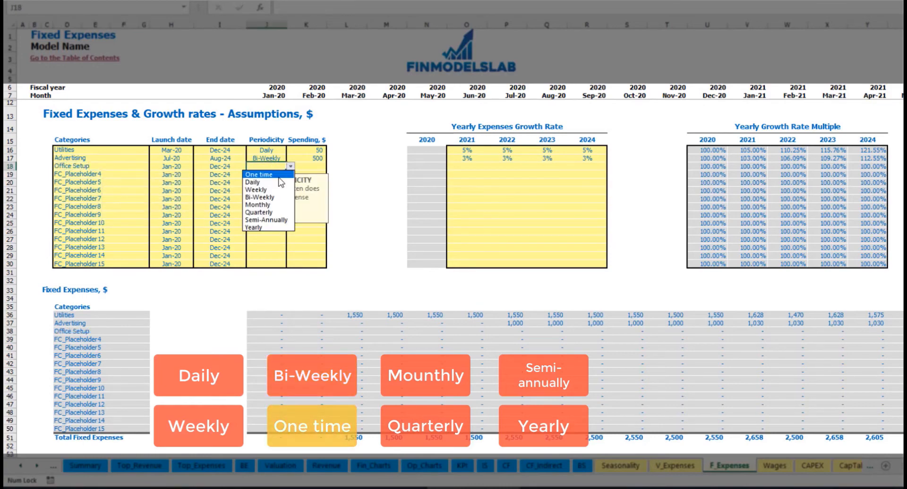
left_click(265, 173)
- Set the Office Setup launch date to Feb-20 and its spending to 5,000, checking its growth rate cells and Feb-20 amount
left_click(184, 166)
left_click(198, 167)
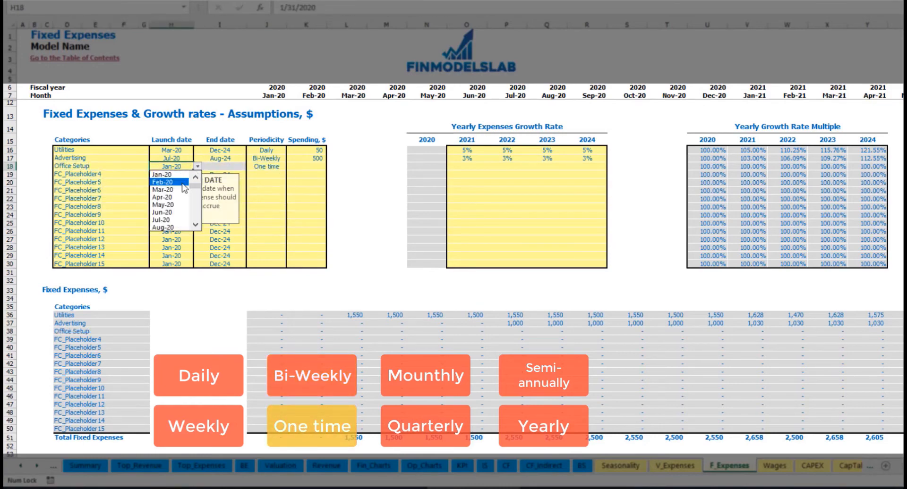
left_click(183, 183)
left_click(299, 166)
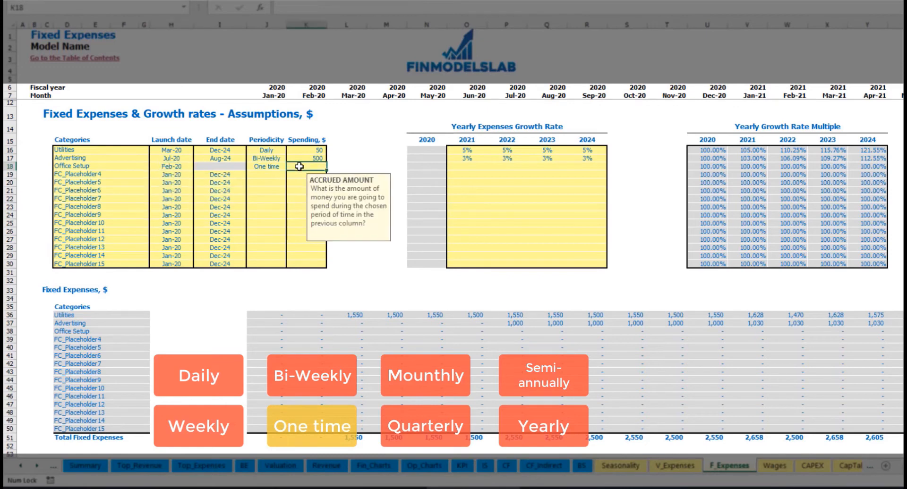
type("5000")
key("Return")
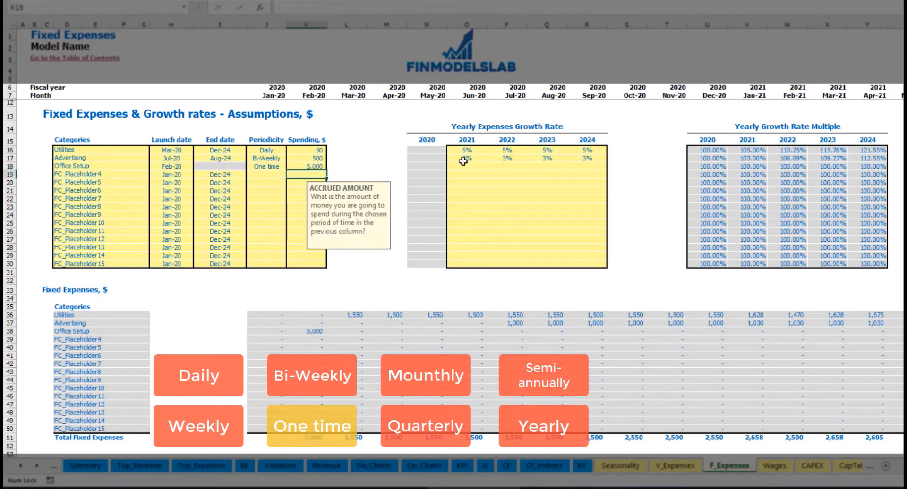
left_click_drag(466, 166, 585, 168)
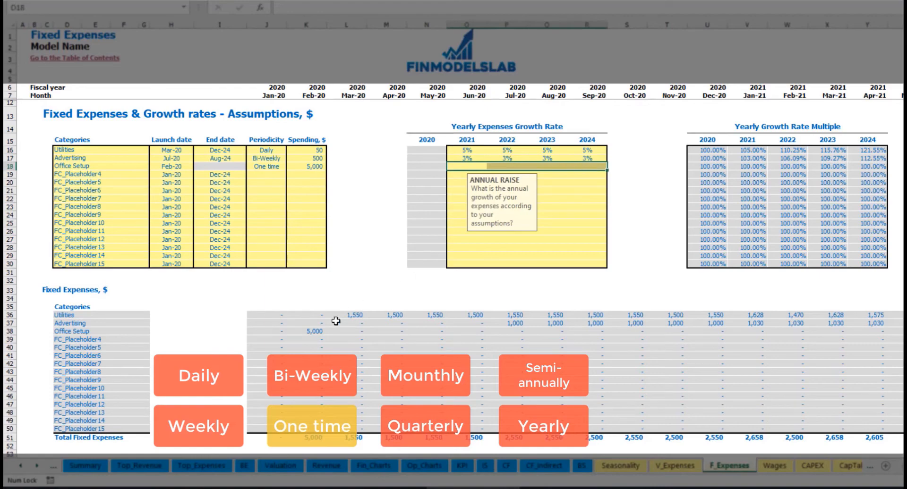
left_click(313, 331)
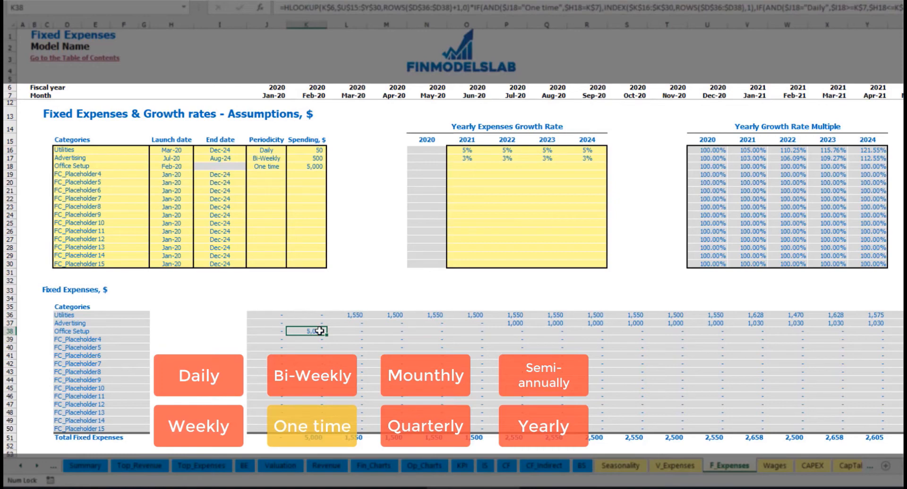
- Name the fourth fixed expense category Insurance
left_click(126, 178)
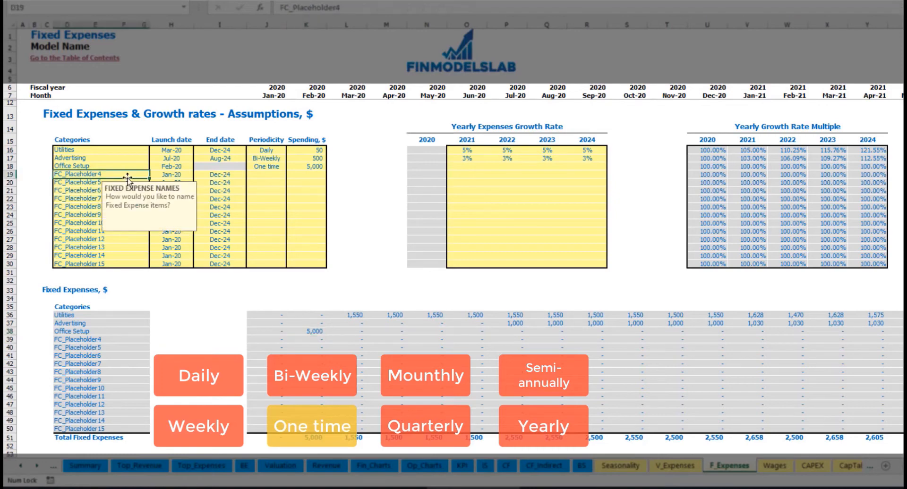
key("BackSpace")
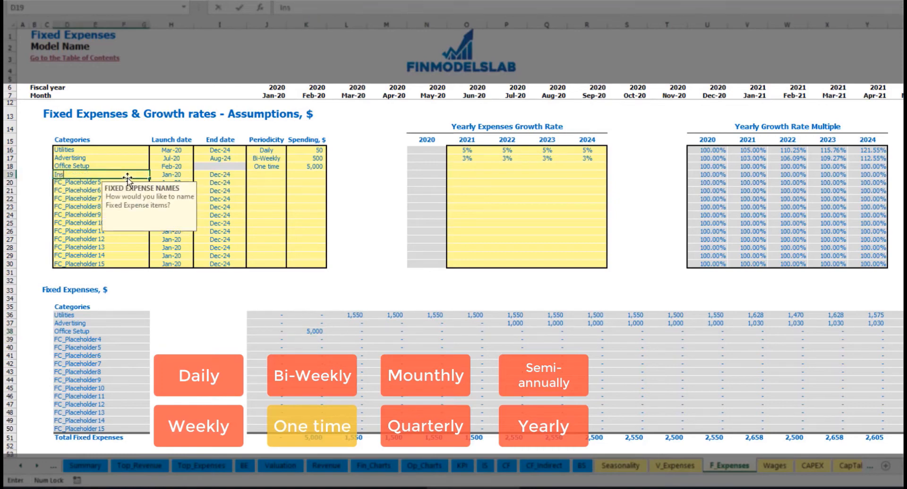
type("Insurance")
key("Return")
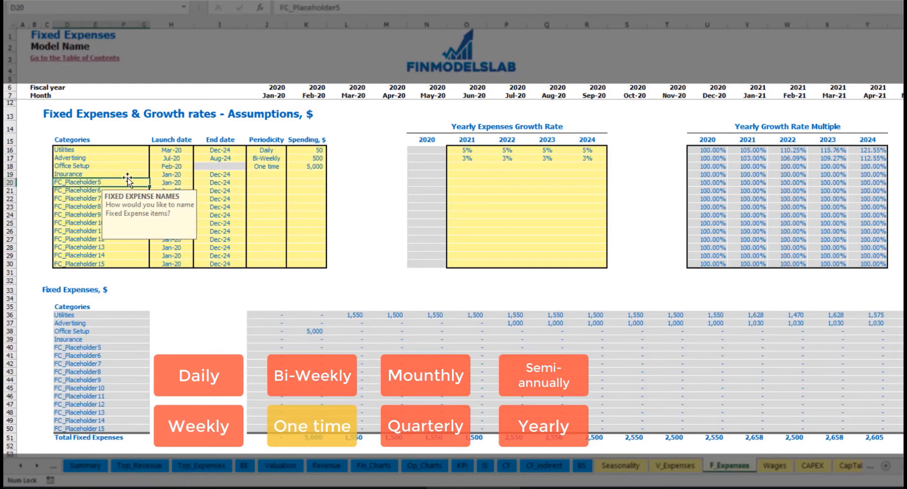
- Set the periodicity of Insurance to Monthly and its spending to 1,000
left_click(175, 176)
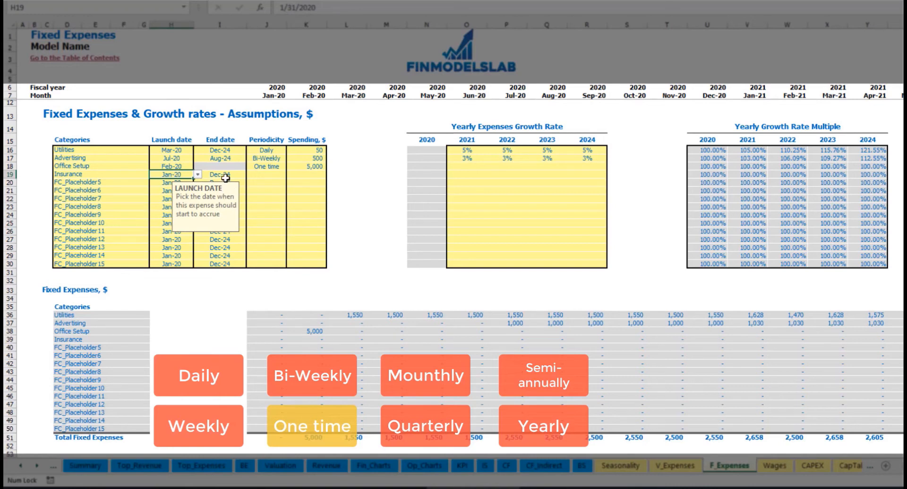
left_click(230, 175)
left_click(274, 176)
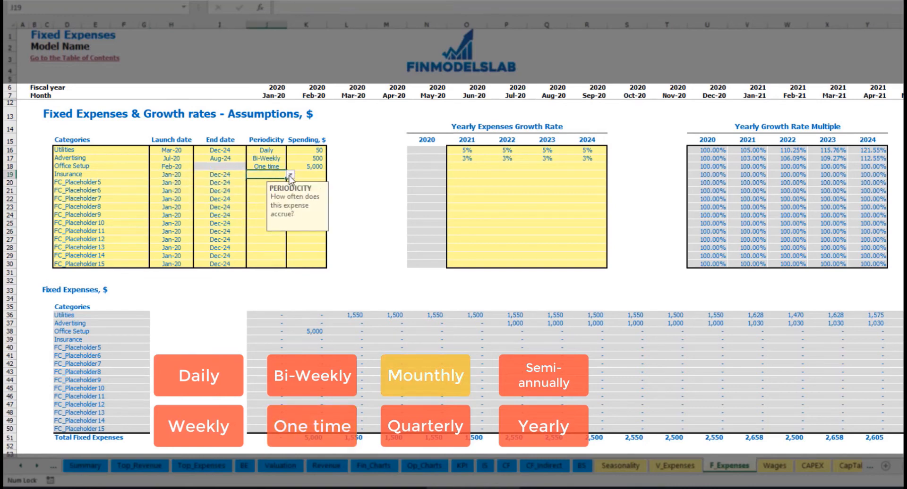
left_click(290, 176)
left_click(260, 213)
left_click(312, 175)
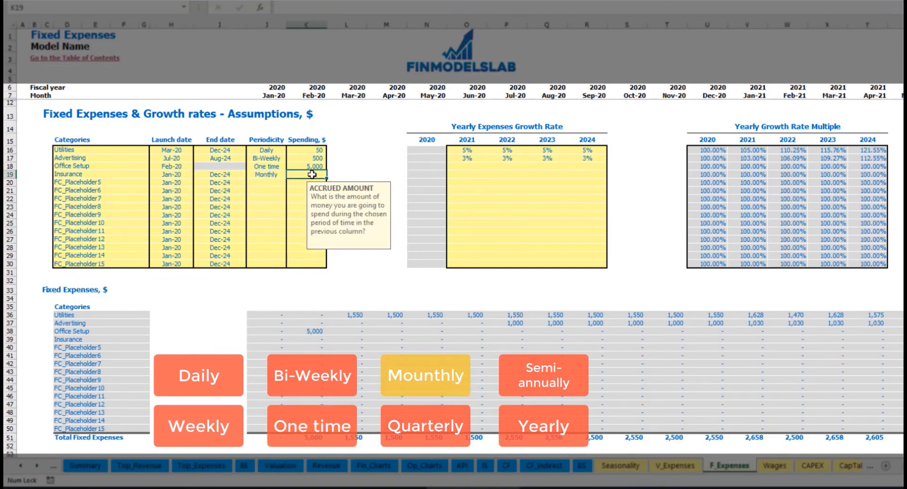
type("1000")
key("Return")
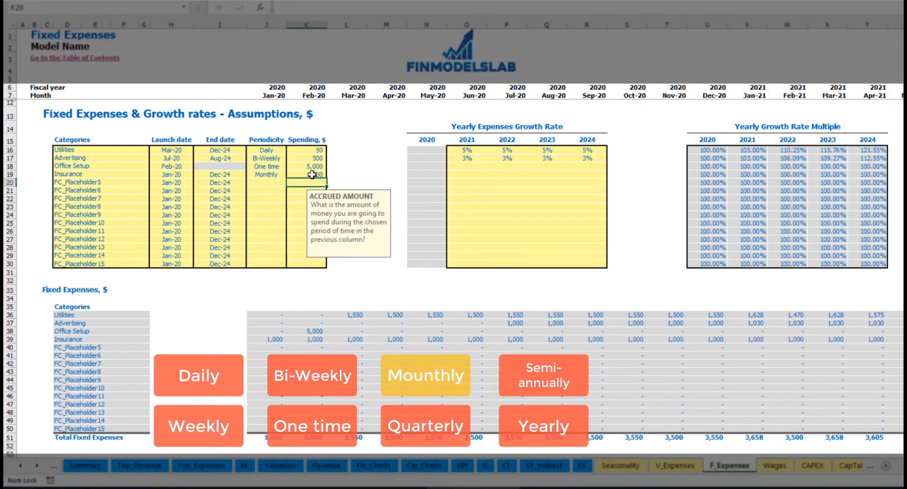
- Enter yearly growth rates for Insurance of 5% for 2021, 3% for 2022, 2% for 2023 and 1% for 2024
left_click(467, 175)
type("5")
key("Return")
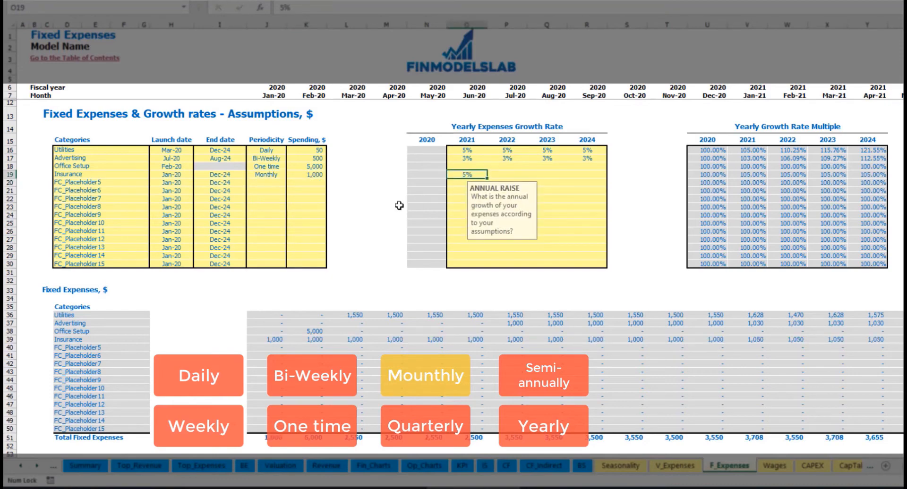
key("Tab")
type("3")
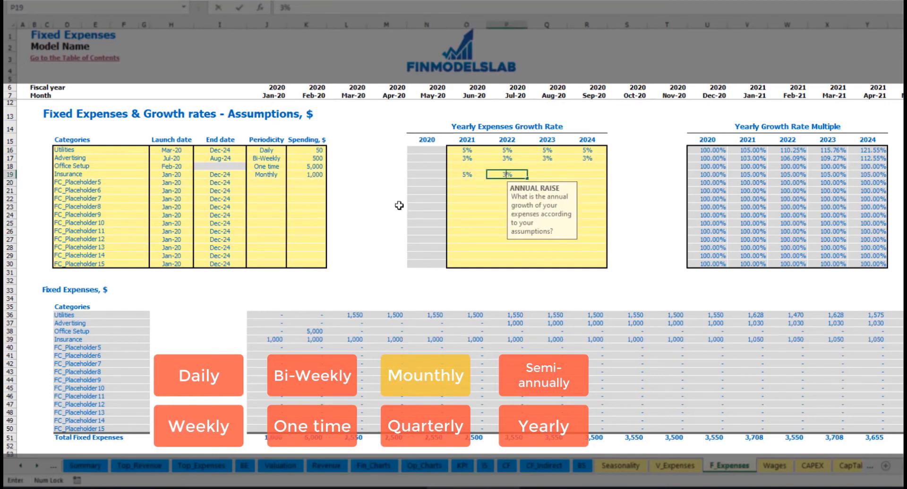
key("Tab")
type("2")
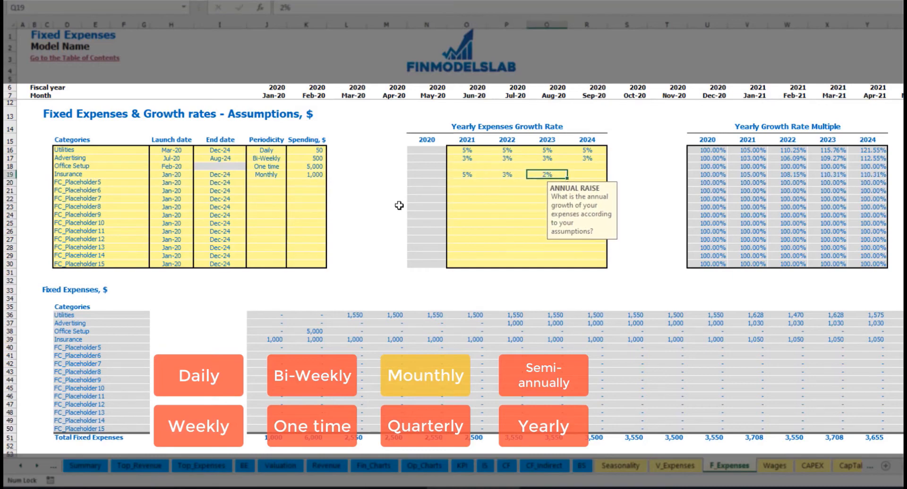
key("Tab")
type("1")
key("Down")
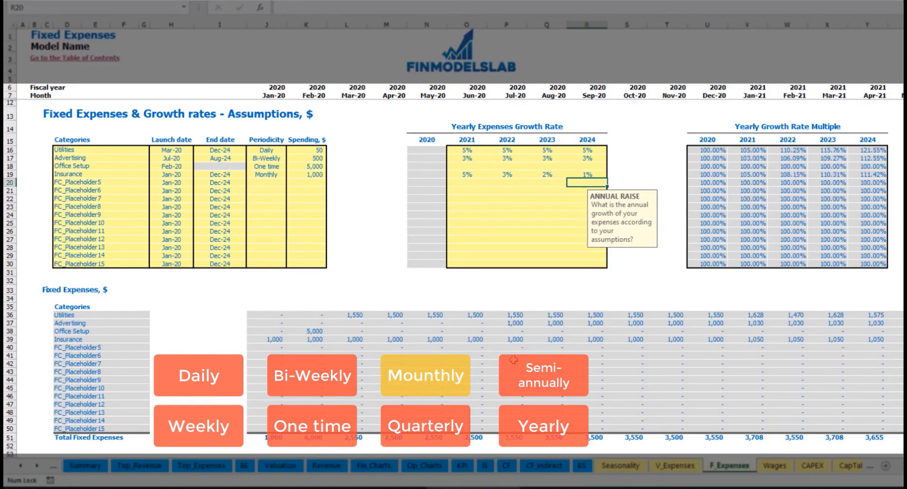
- Review the monthly Insurance amounts across 2020 and from Jan-21 onward to see the effect of the growth rates
left_click_drag(277, 339, 736, 340)
left_click(735, 340)
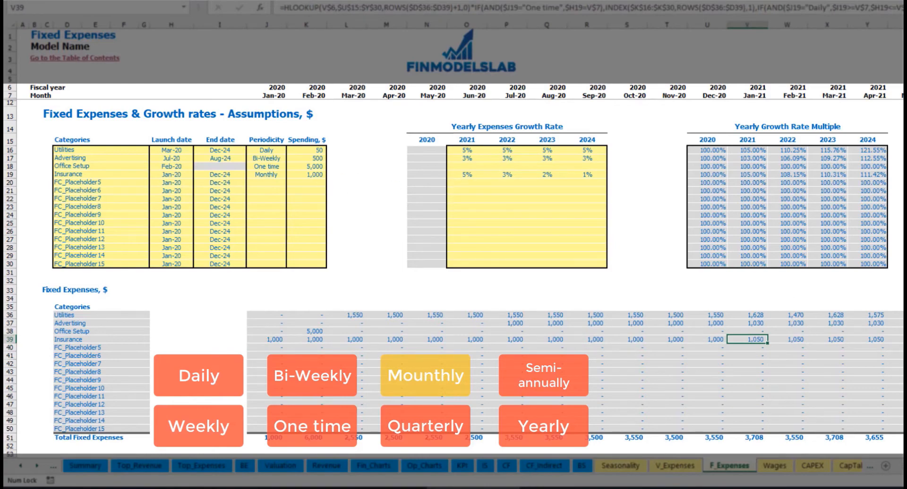
scroll(453, 236, "right", 5)
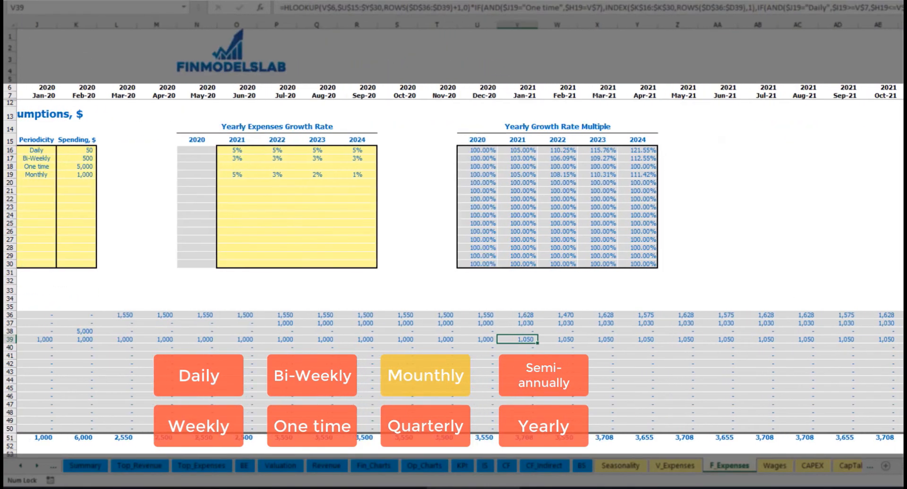
left_click(905, 24)
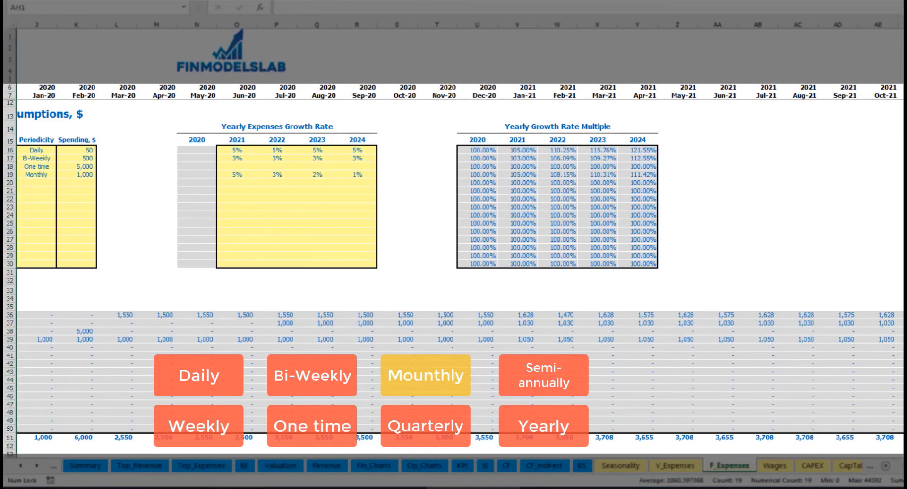
left_click(905, 339)
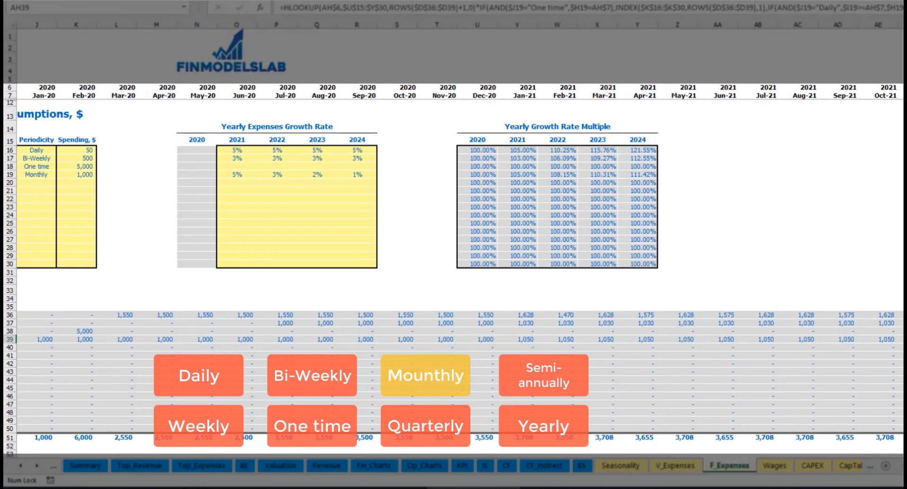
scroll(729, 377, "left", 5)
- Change the periodicity of Insurance to Quarterly and check its Jan-20, Apr-20 and Jul-20 amounts
left_click(282, 175)
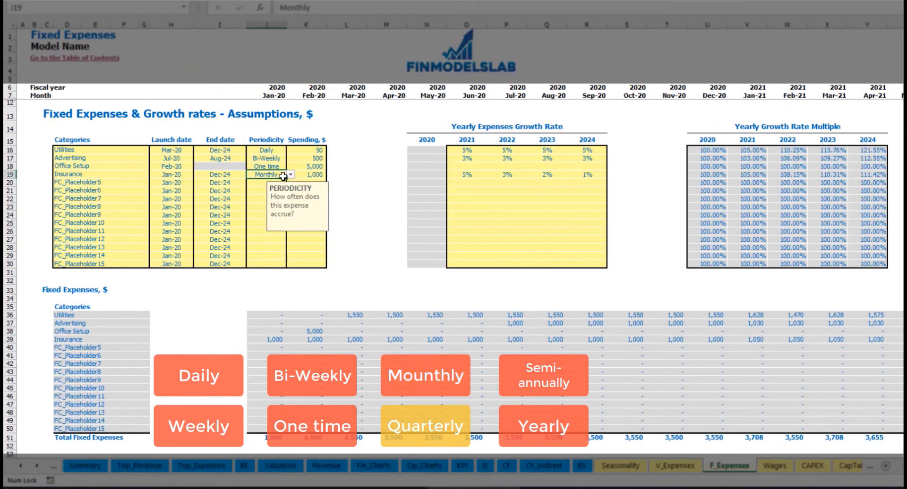
left_click(291, 175)
left_click(288, 221)
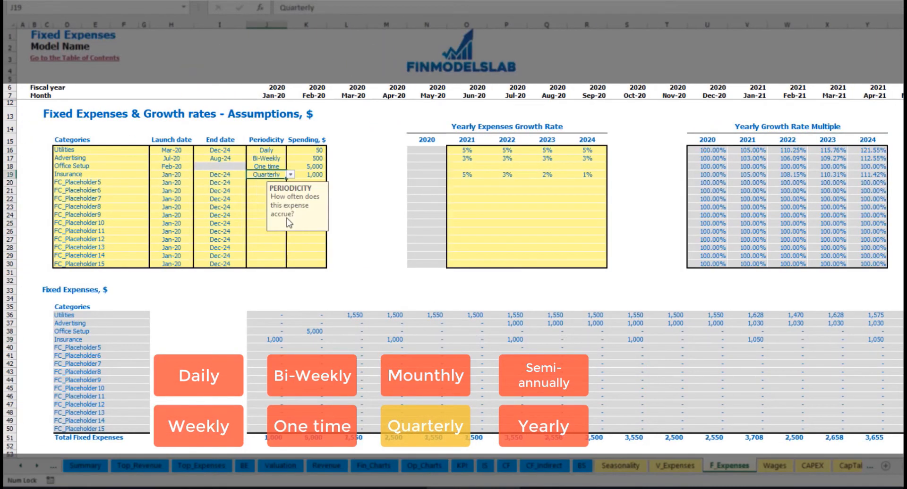
left_click(265, 339)
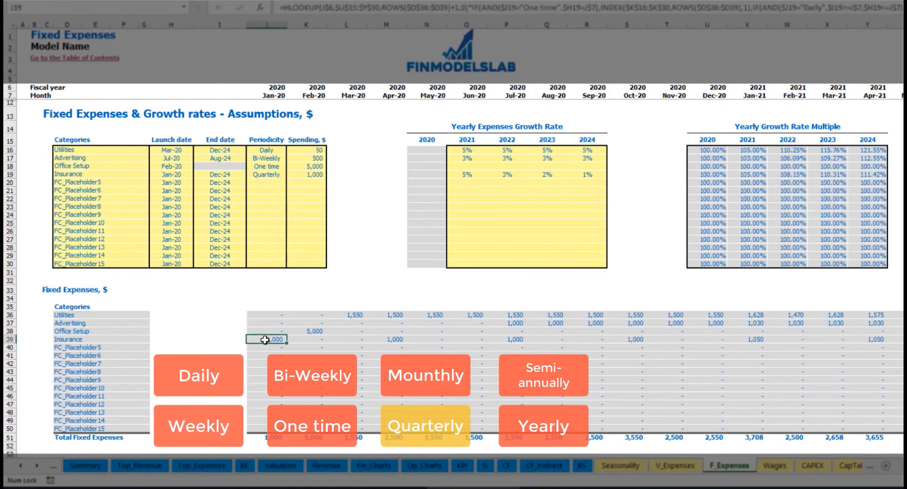
left_click(389, 338)
left_click(502, 340)
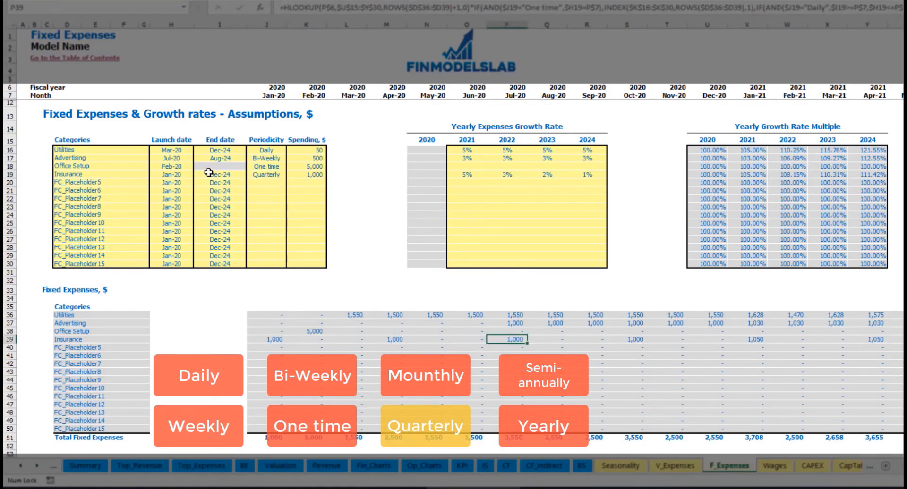
- Change the launch date of Insurance to Feb-20 and check its Feb-20, May-20 and Aug-20 amounts
left_click(185, 172)
left_click(197, 174)
left_click(166, 190)
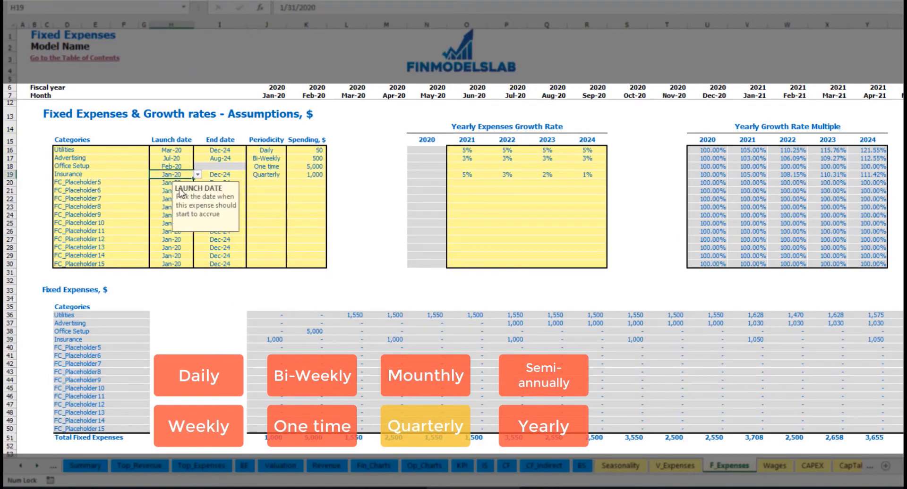
left_click(316, 338)
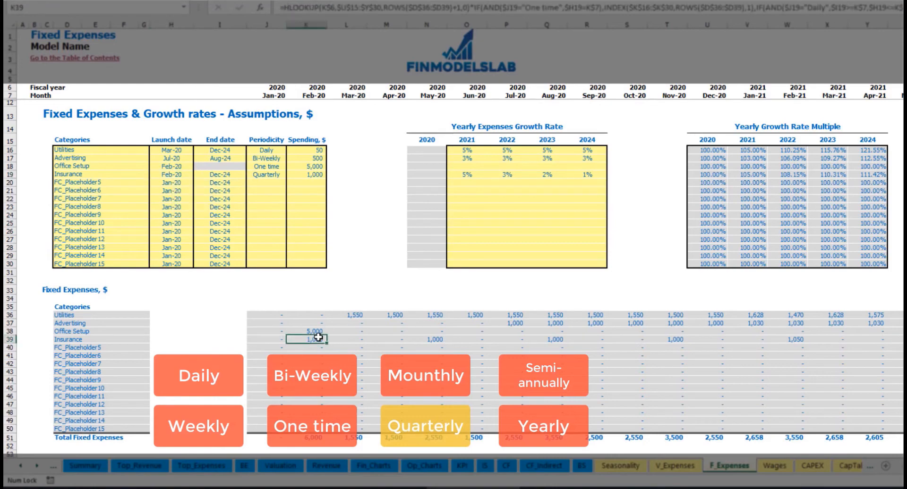
left_click(433, 340)
left_click(557, 338)
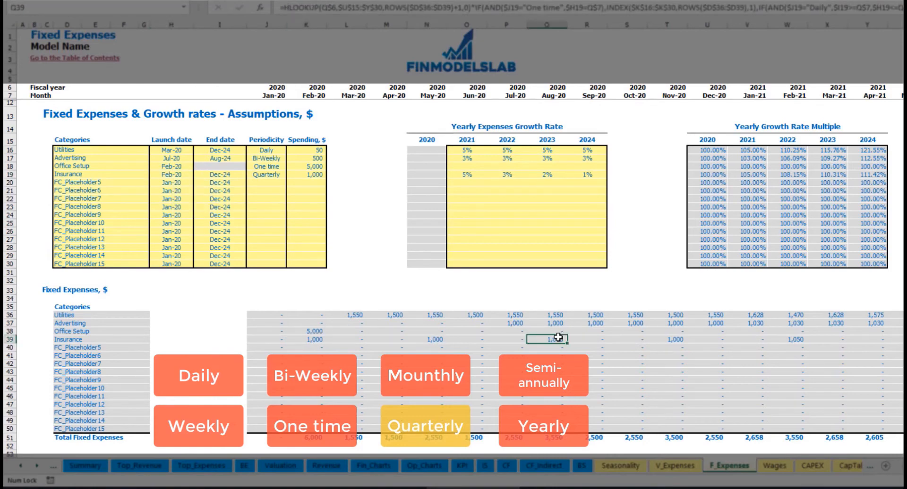
left_click(305, 341)
left_click(436, 340)
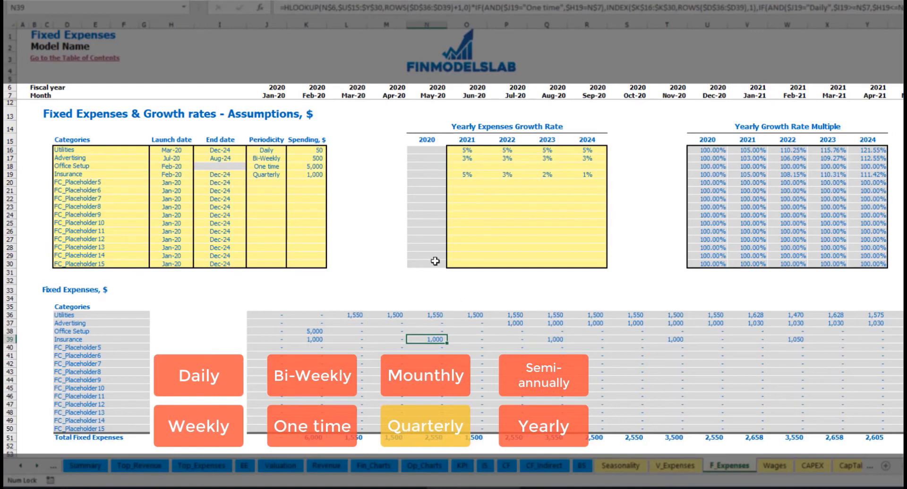
- Change the periodicity of Insurance to Semi-Annually and review its monthly amounts across 2020 and early 2021
left_click(272, 174)
left_click(290, 174)
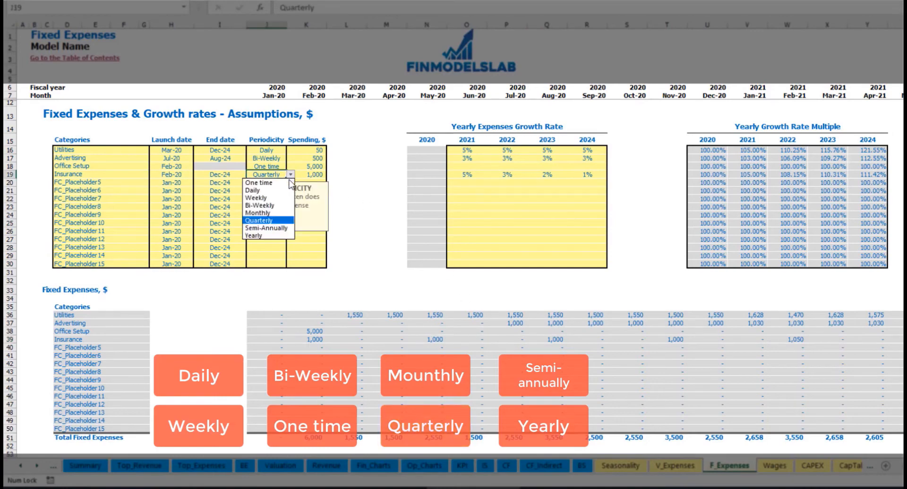
left_click(279, 228)
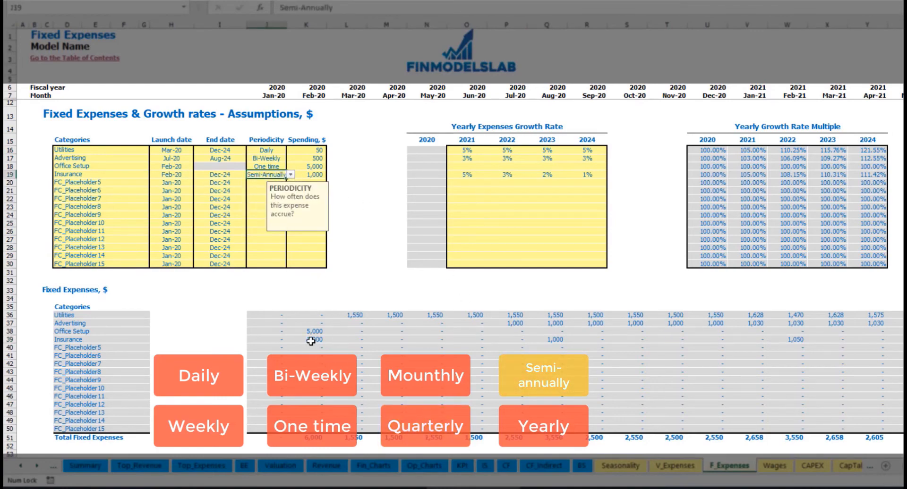
left_click_drag(312, 340, 754, 340)
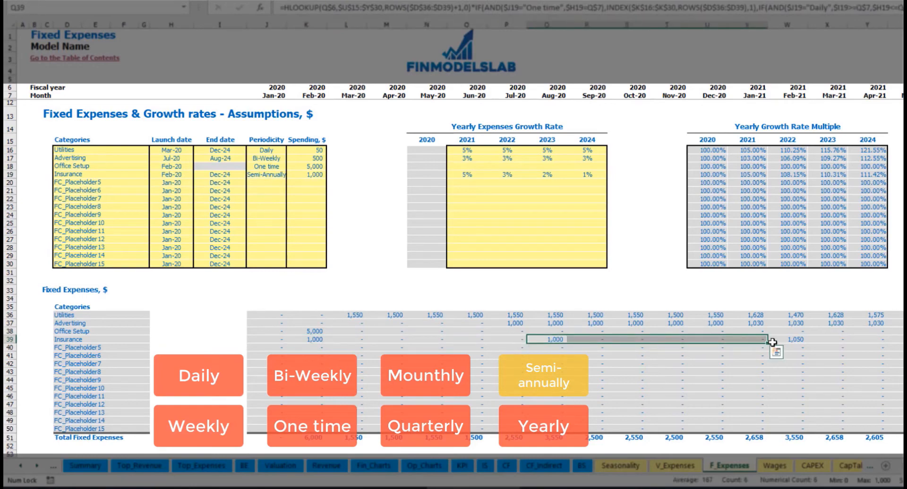
- Change the periodicity of Insurance to Yearly and check its monthly amounts from Feb-20 through early 2021
left_click(785, 348)
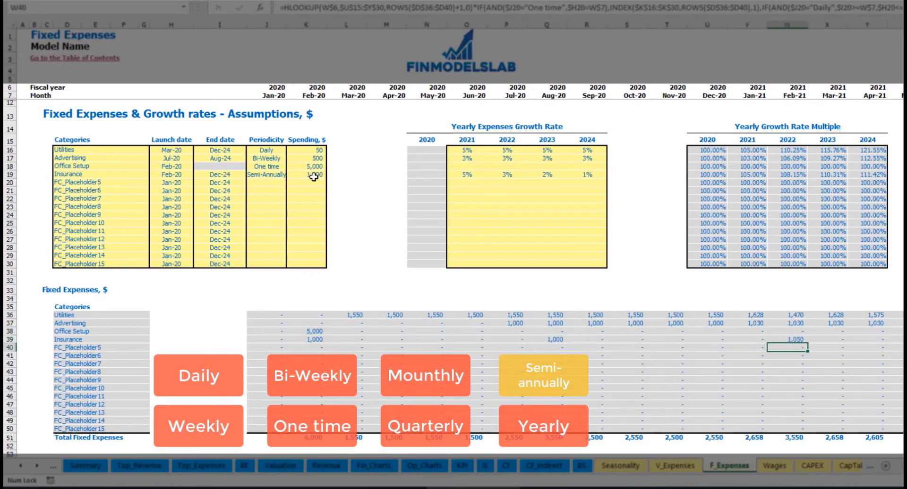
left_click(277, 175)
left_click(290, 175)
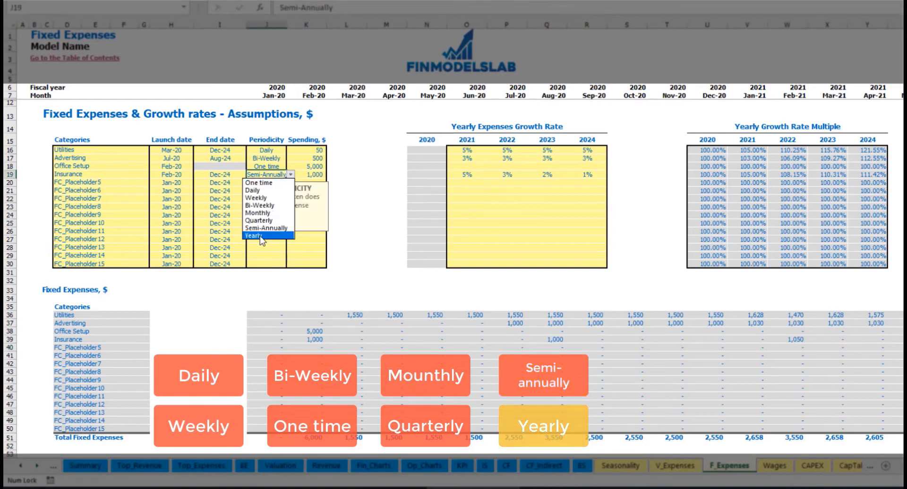
left_click(260, 235)
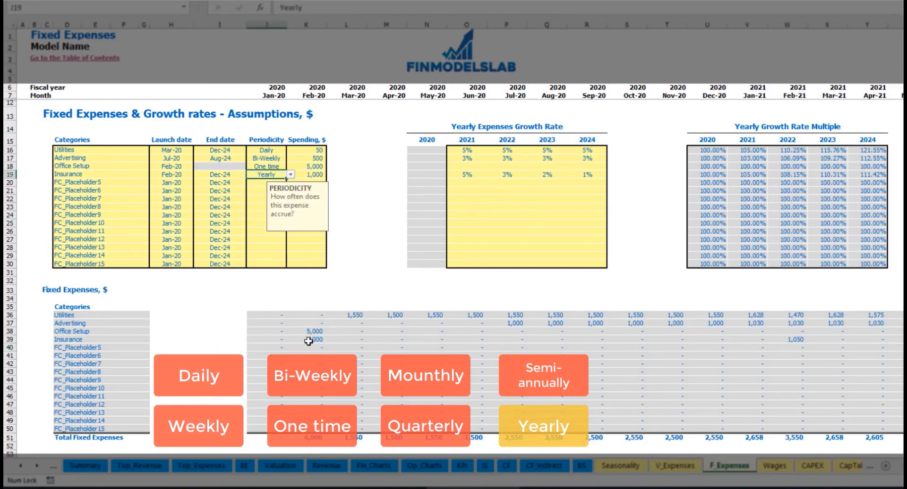
left_click_drag(310, 340, 766, 339)
left_click(802, 341)
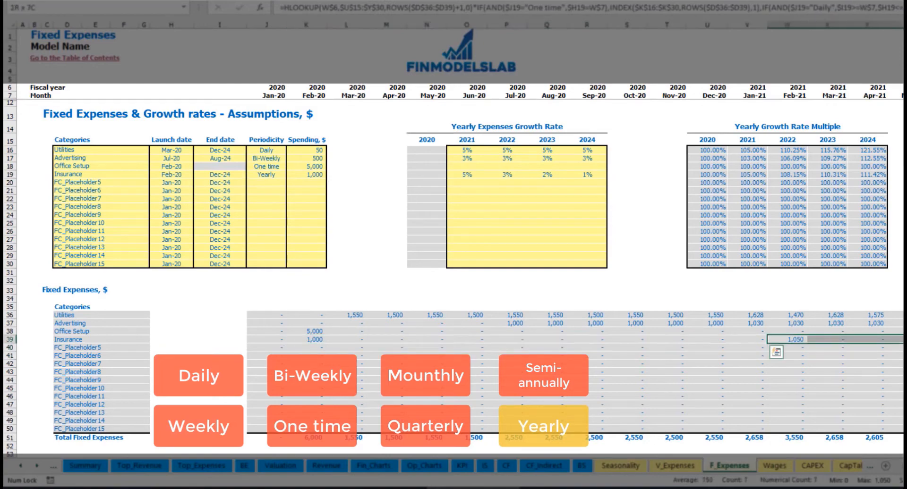
- Check the launch and end dates of Insurance and review the monthly fixed expenses of all categories
left_click(179, 175)
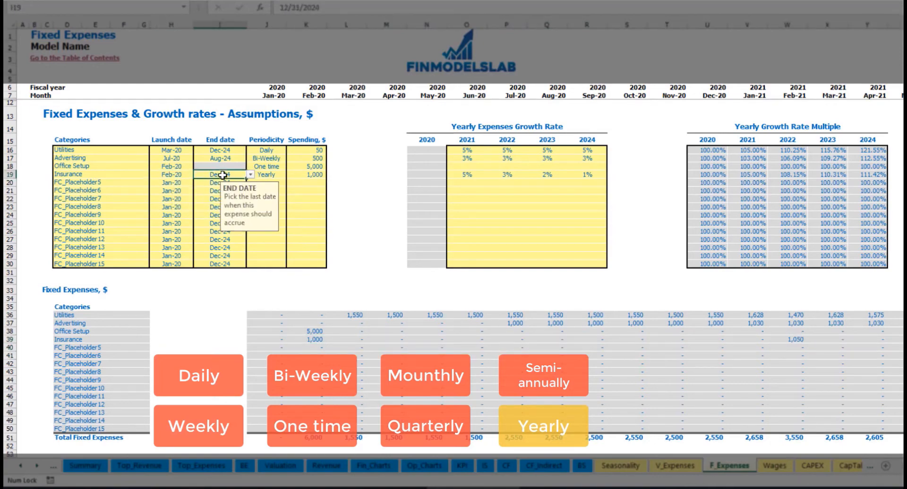
left_click(219, 174)
left_click(633, 264)
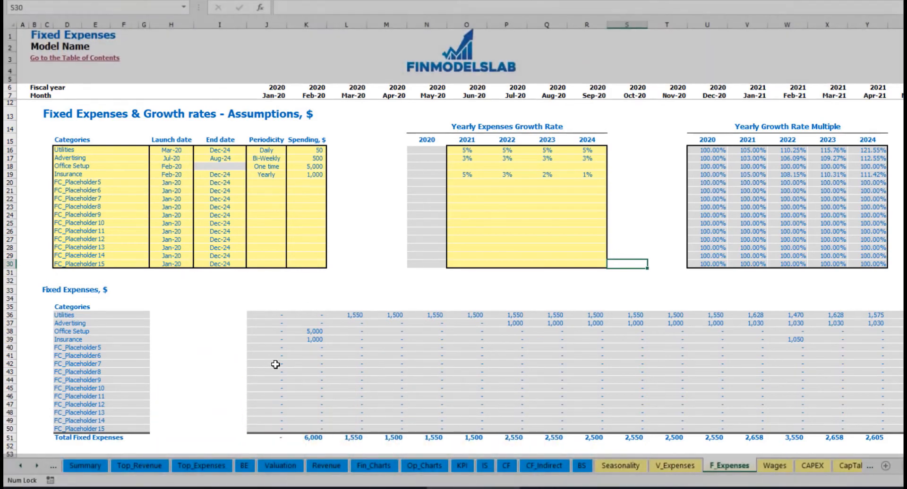
left_click_drag(265, 317, 826, 427)
- Expand Total Fixed Expenses on the Income Statement sheet and review its individual expense categories
left_click(485, 466)
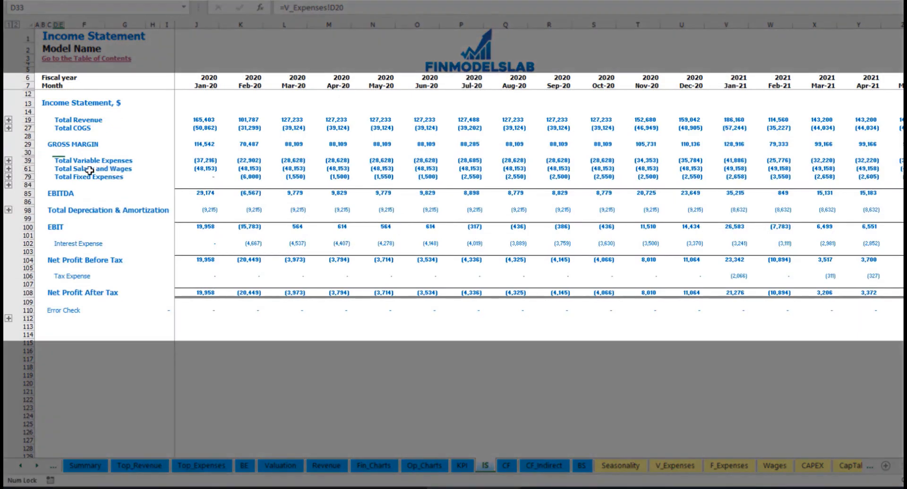
left_click(56, 177)
left_click(9, 177)
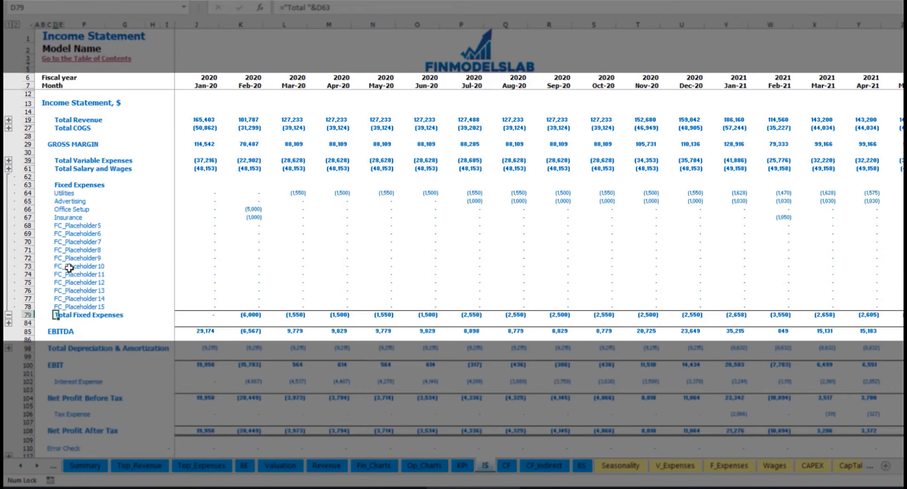
left_click_drag(29, 193, 64, 307)
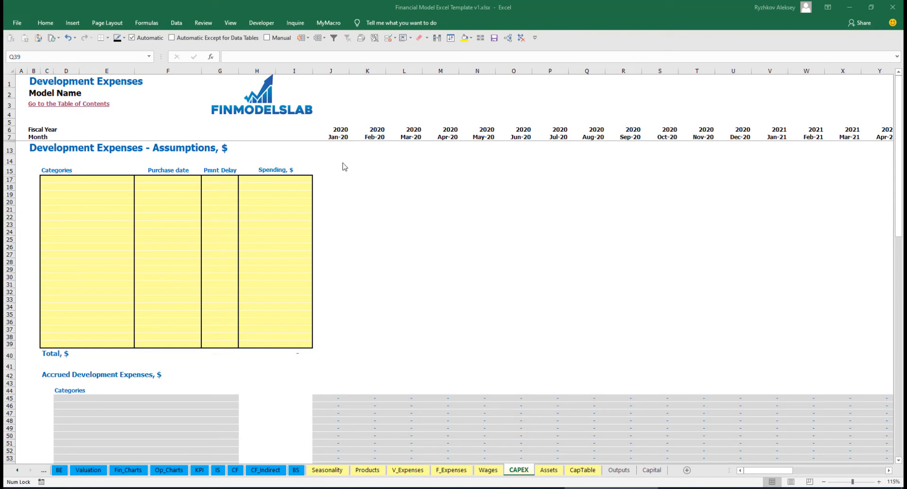
- Add the category Office dev to the development expense assumptions with purchase date Feb-20 and spending of 10,000
left_click(109, 179)
type("Office dev")
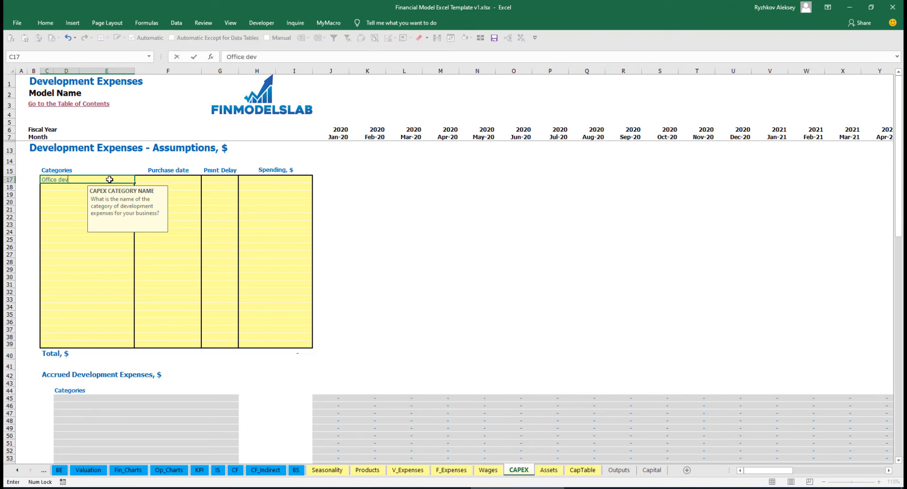
key("Return")
left_click(179, 180)
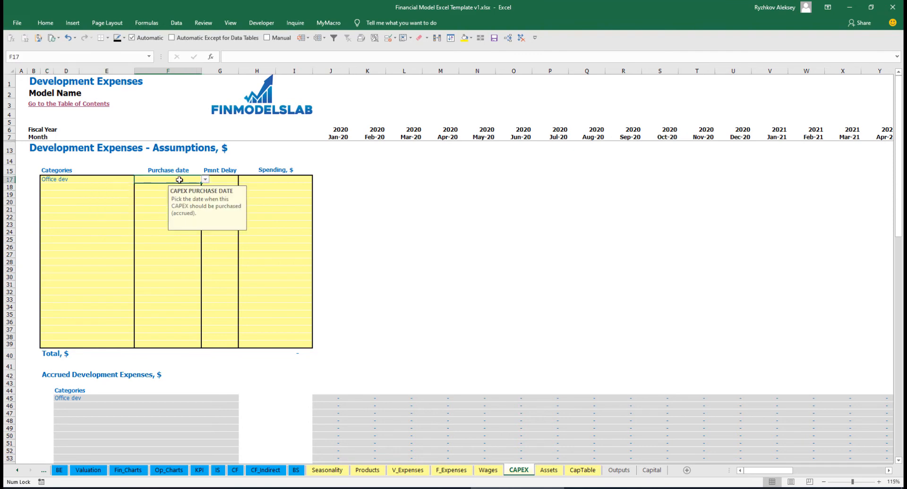
left_click(205, 179)
left_click(191, 193)
left_click(264, 178)
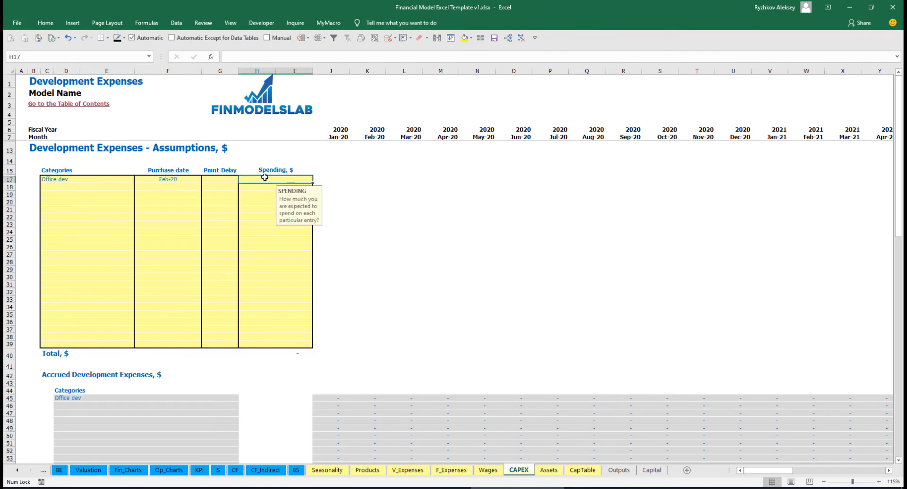
type("10000")
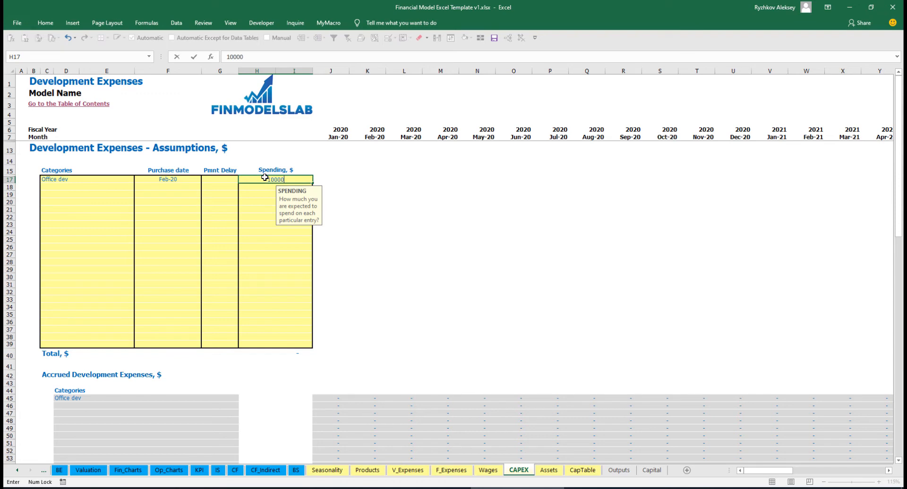
key("Return")
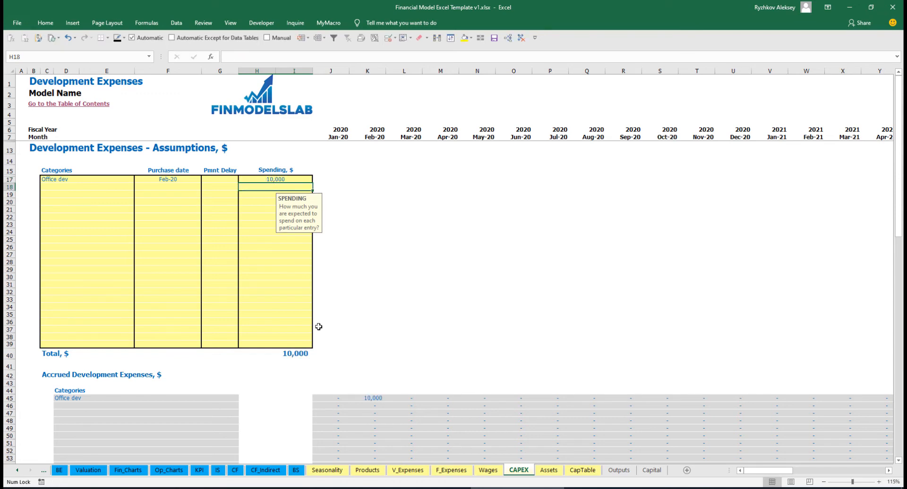
- Set the payment delay of Office dev to 2M
left_click(224, 180)
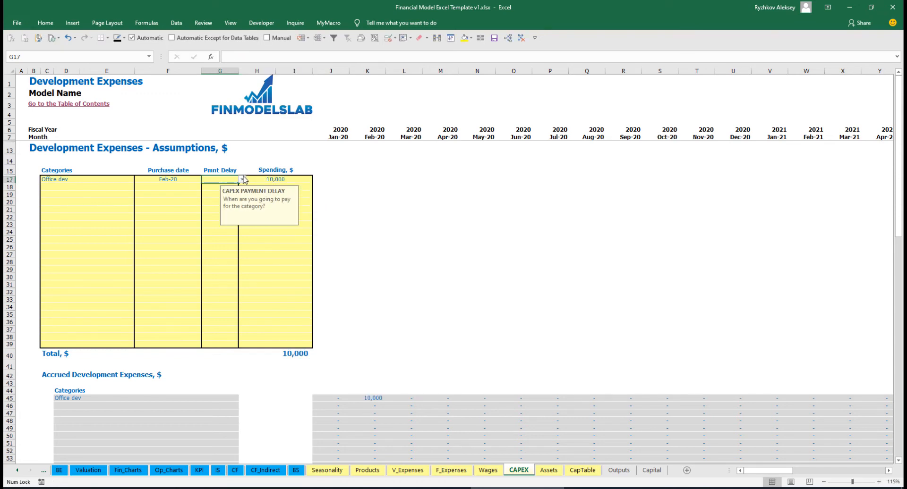
left_click(243, 180)
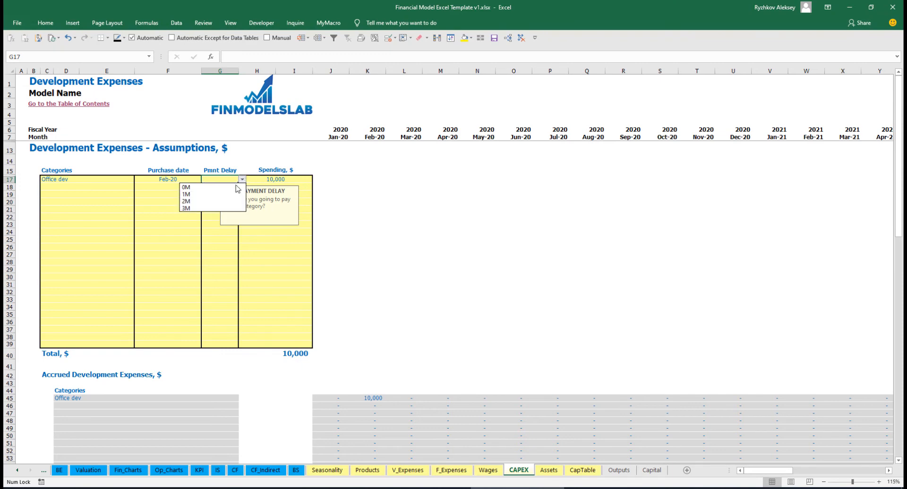
left_click(220, 201)
left_click(392, 205)
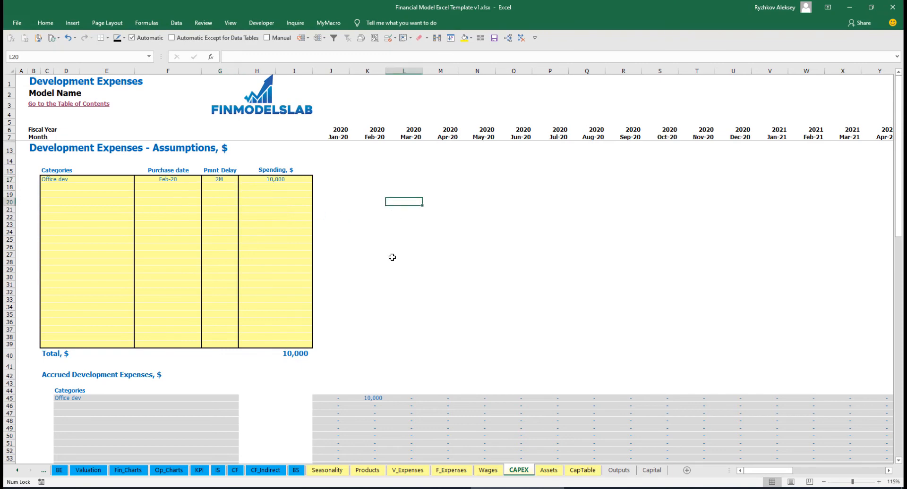
- Check the accrued and paid amounts of Office dev by month and the development expenses summary
left_click(373, 399)
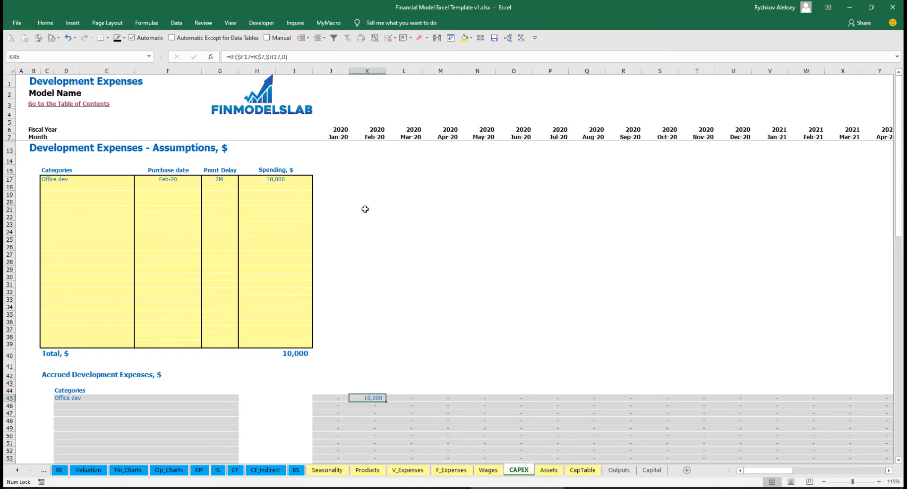
scroll(369, 217, "down", 10)
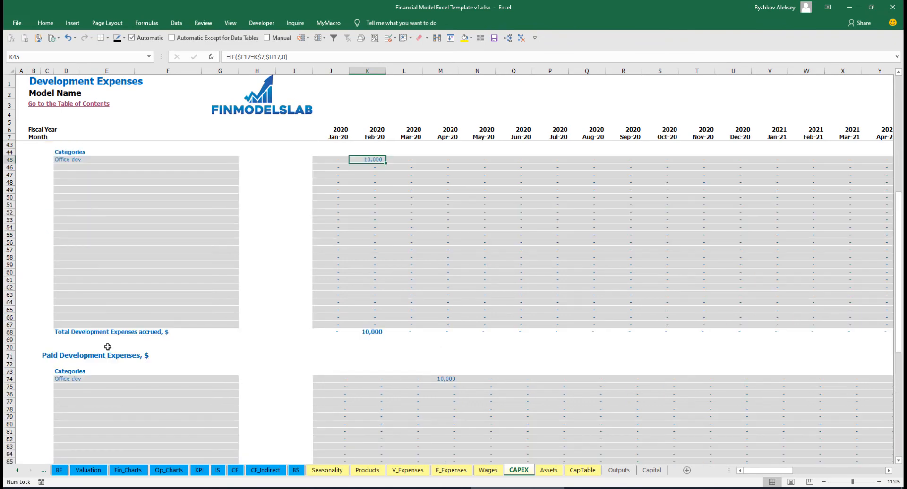
left_click(442, 380)
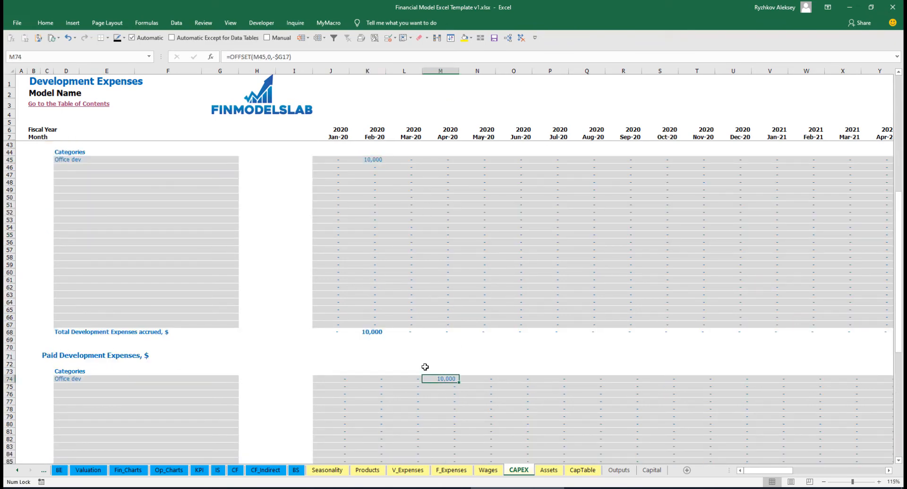
scroll(420, 381, "down", 13)
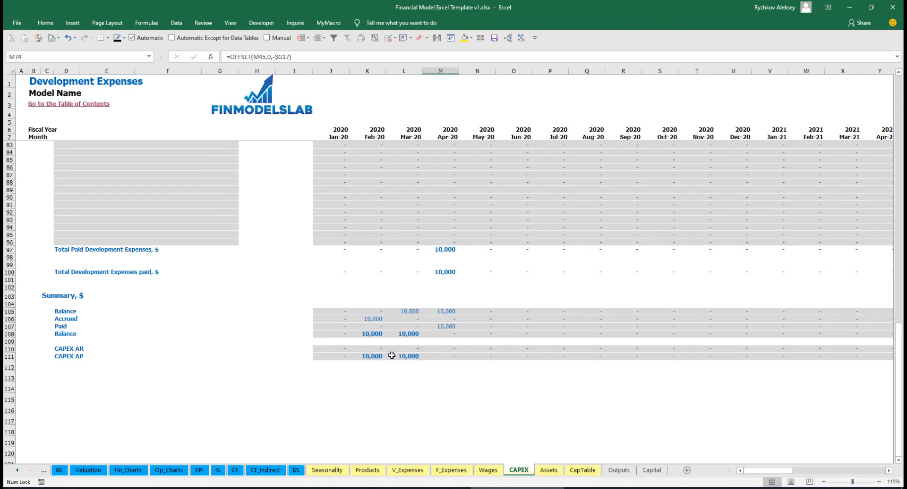
scroll(409, 299, "up", 13)
scroll(409, 300, "up", 10)
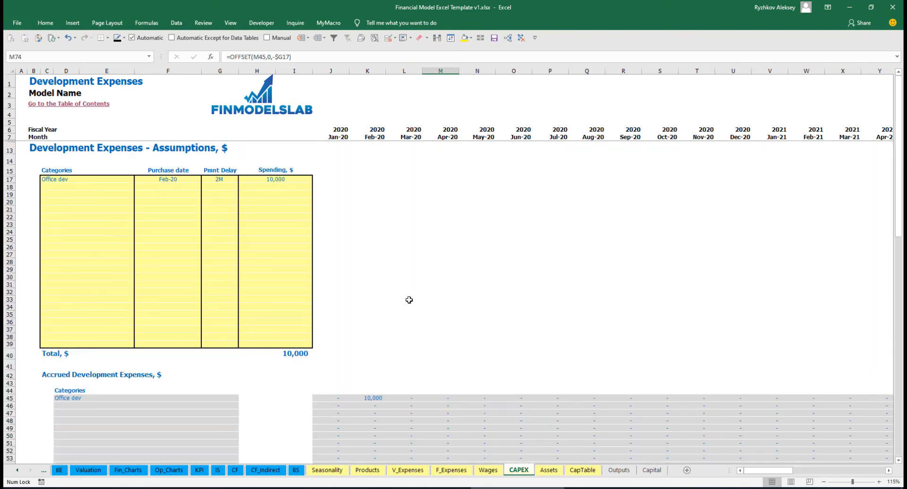
- Add the category Other dev exp to the development expense assumptions with purchase date Mar-20 and spending of 5,000
left_click(74, 186)
type("Other")
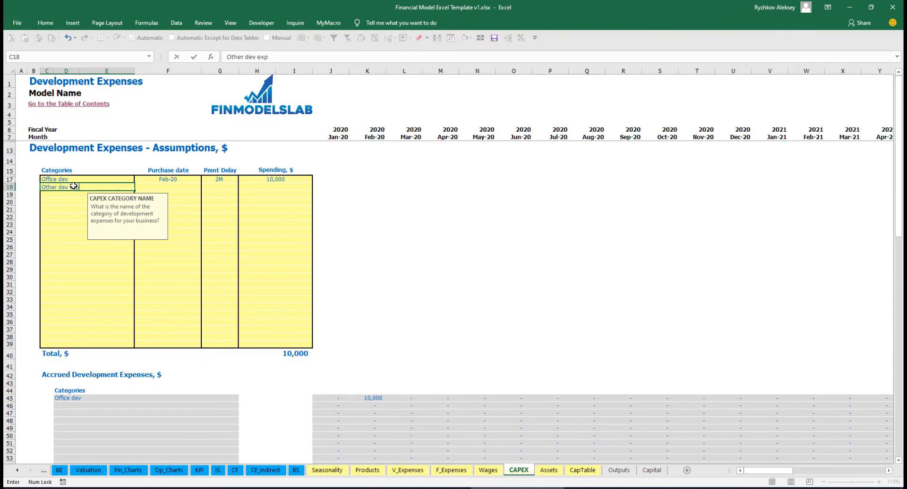
type(" dev exp")
key("Return")
left_click(186, 185)
left_click(205, 187)
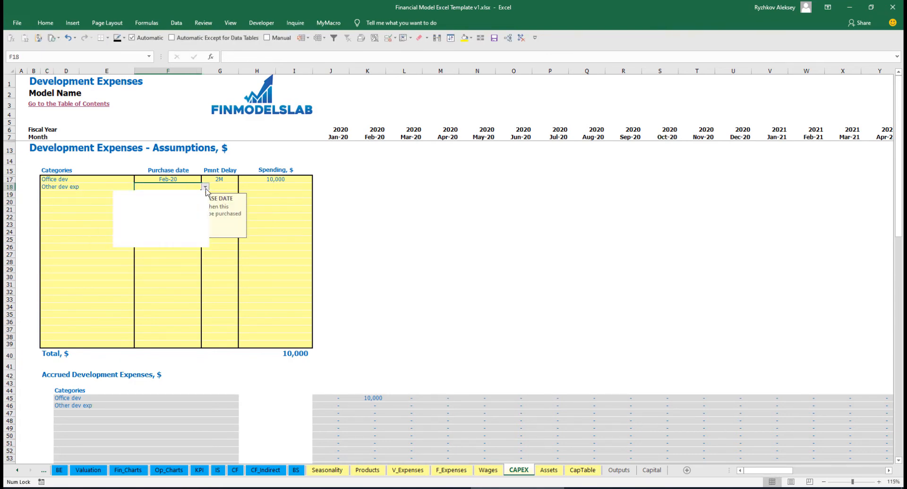
left_click(125, 206)
left_click(264, 189)
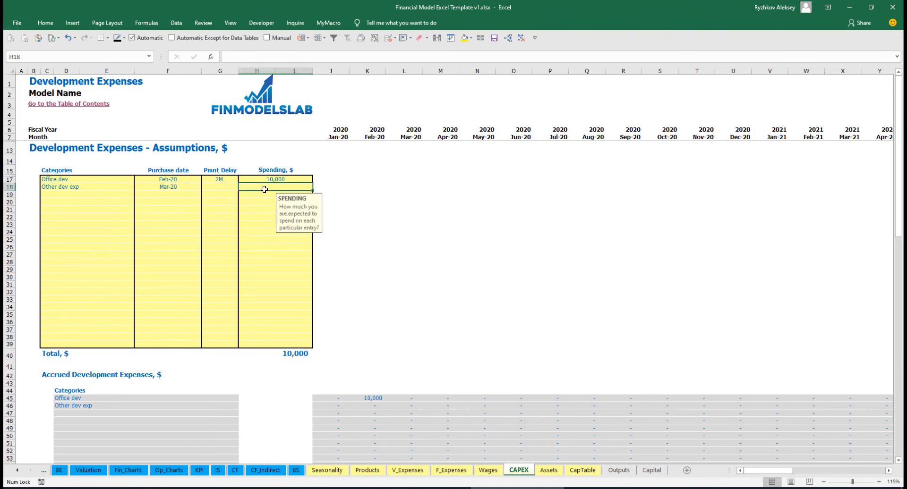
type("5000")
key("Return")
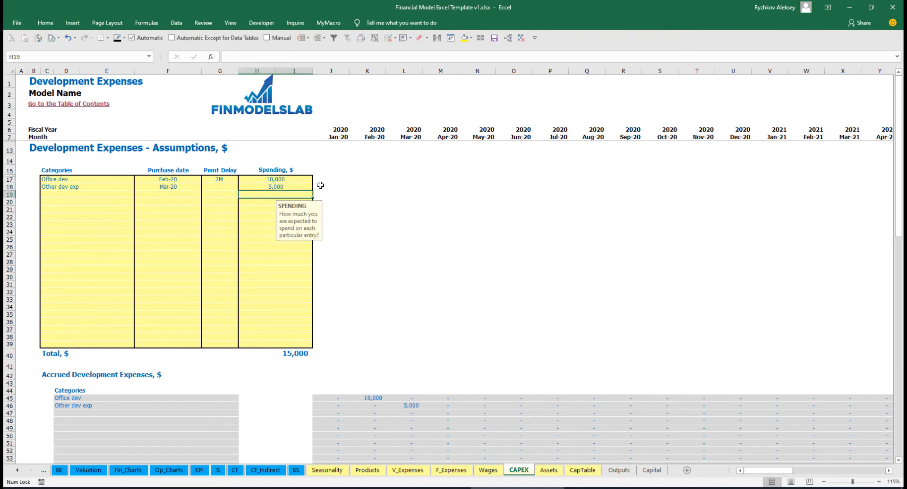
- Set the payment delay of Other dev exp to 0M
left_click(228, 188)
left_click(242, 188)
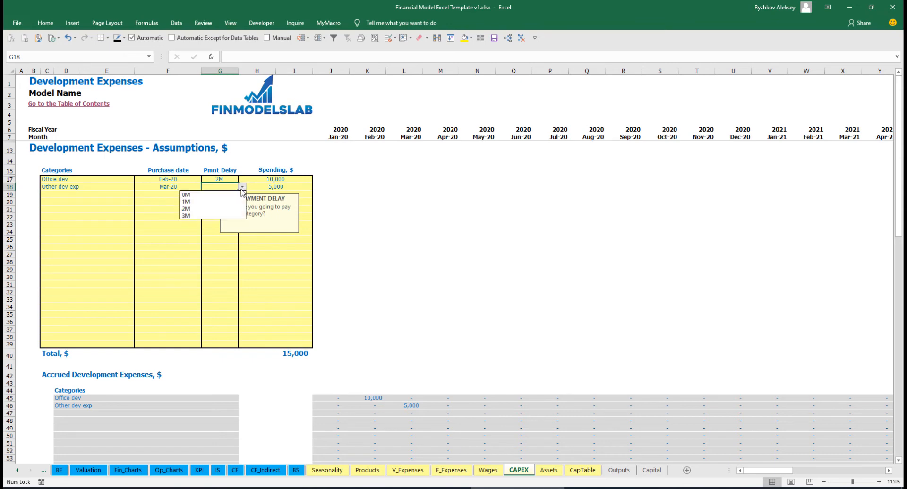
left_click(226, 194)
- Check the accrued and paid amounts of Other dev exp by month
scroll(394, 373, "down", 3)
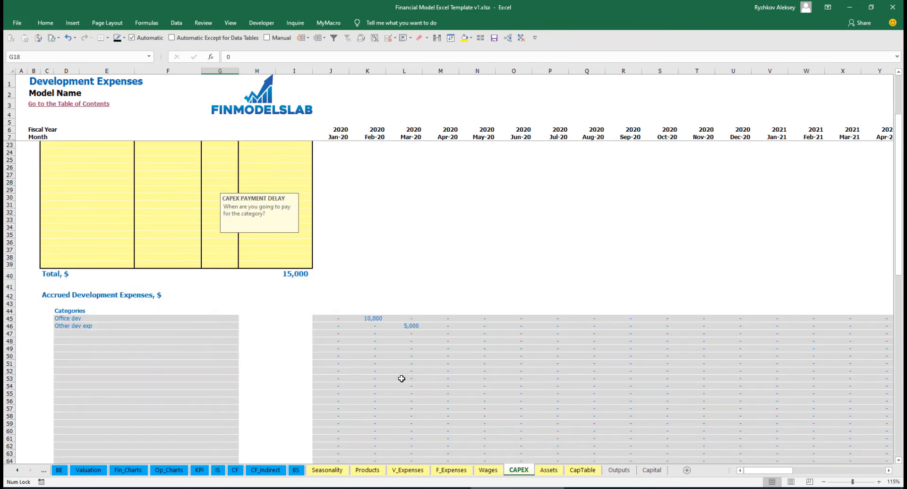
left_click(413, 326)
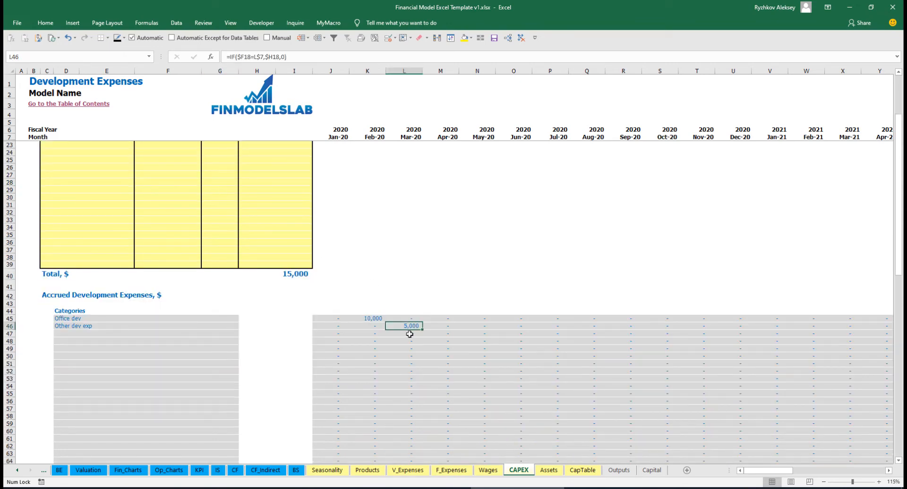
scroll(409, 331, "down", 10)
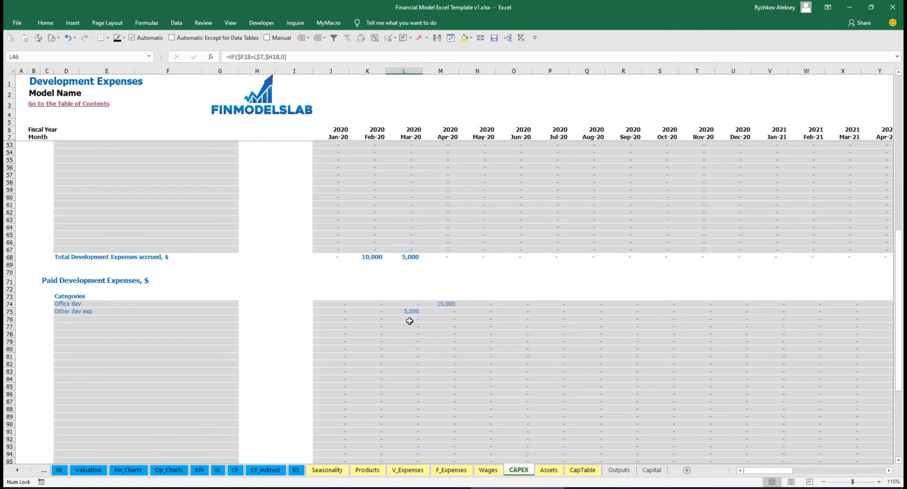
scroll(407, 312, "up", 13)
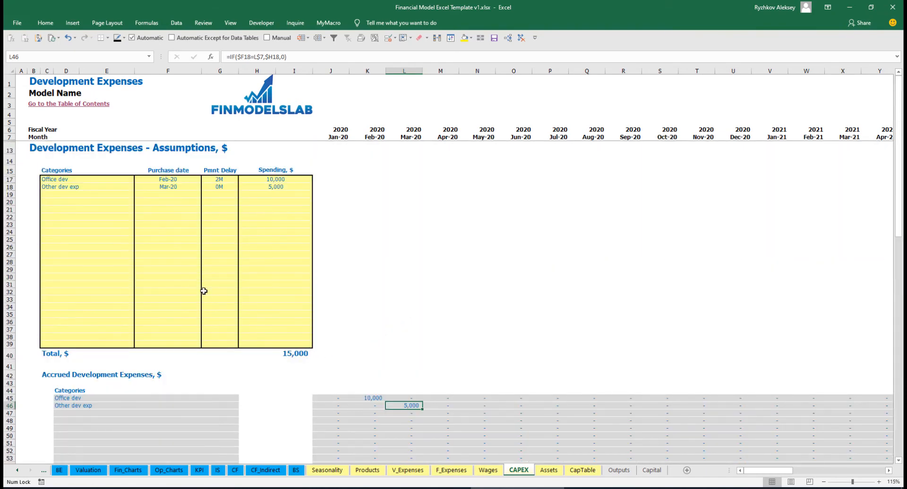
- Review the book depreciation, capital expenditure and closing net book value of Development Expenses on the Assets sheet
left_click(548, 470)
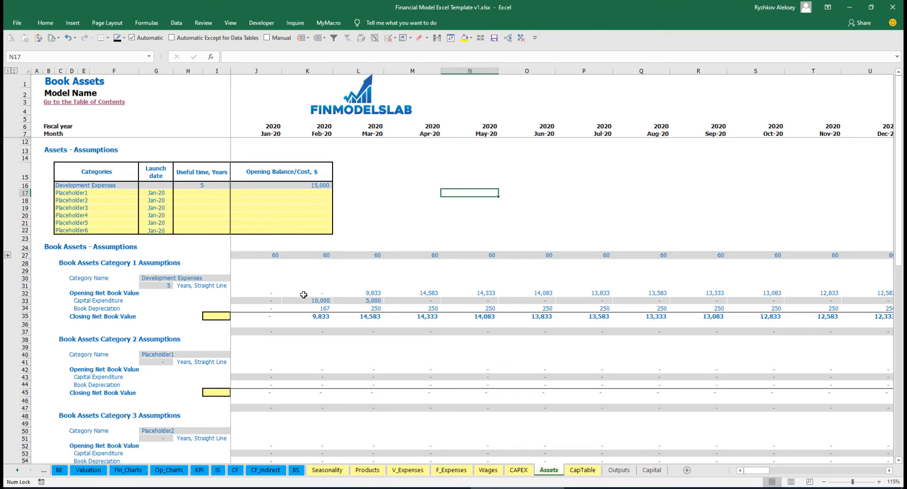
left_click(22, 308)
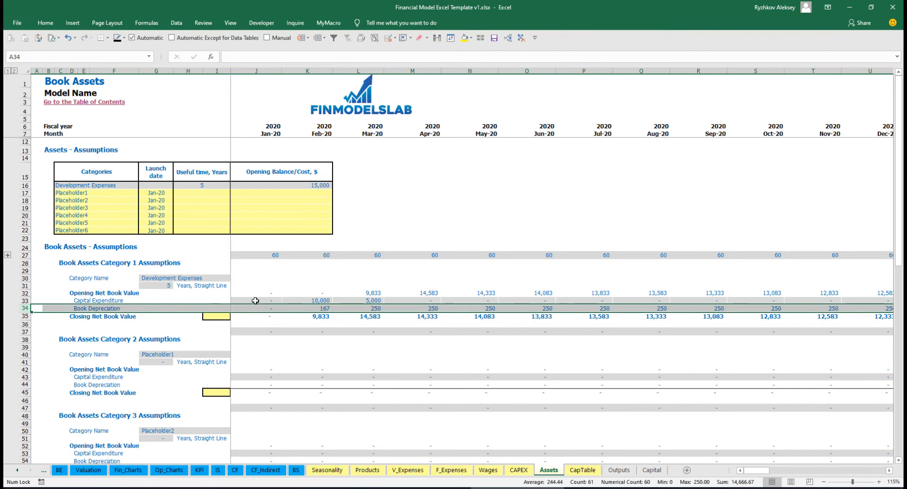
left_click_drag(255, 301, 455, 300)
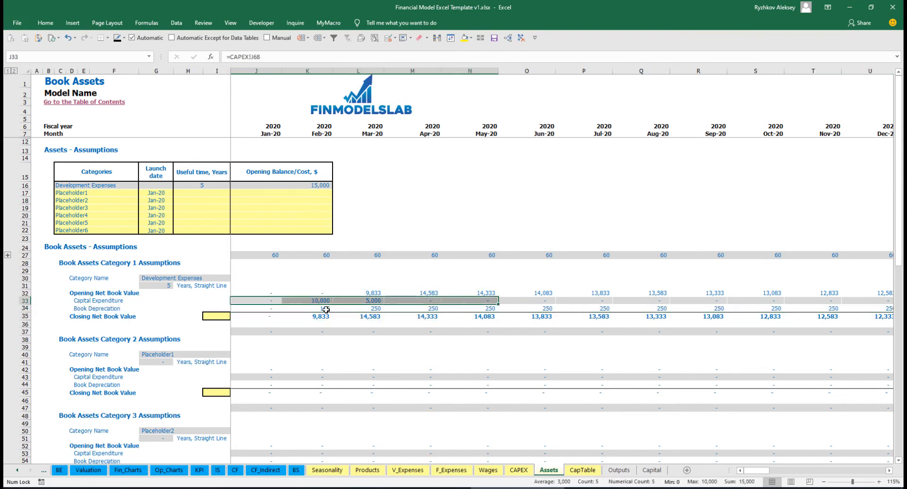
left_click_drag(271, 316, 504, 320)
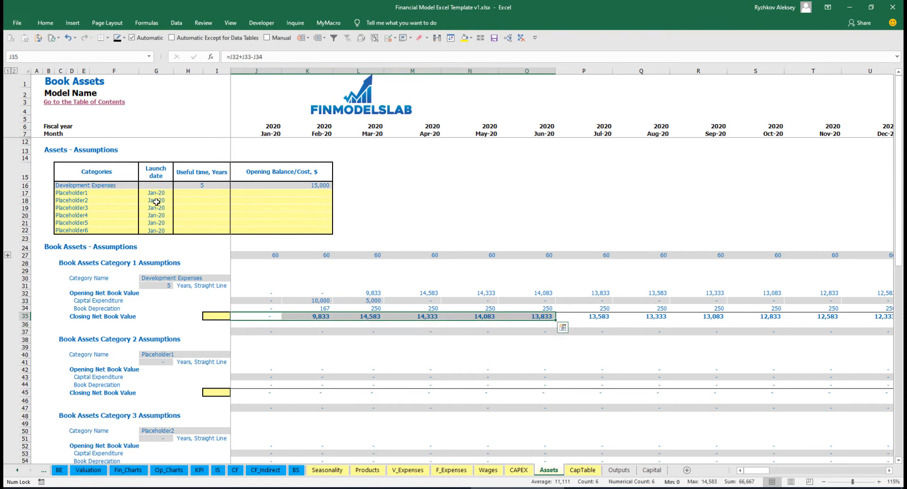
- Rename the first placeholder asset category as Other assets and set its useful time to 10 years
left_click(108, 193)
type("Other assets")
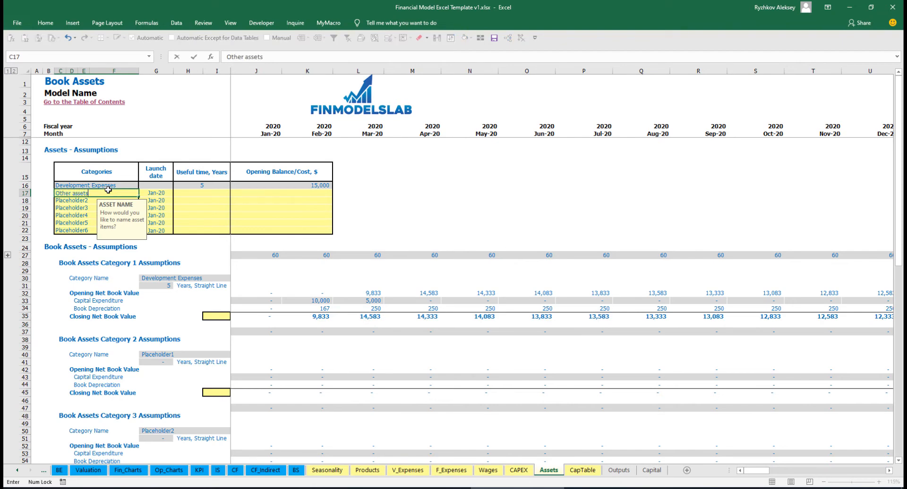
key("Return")
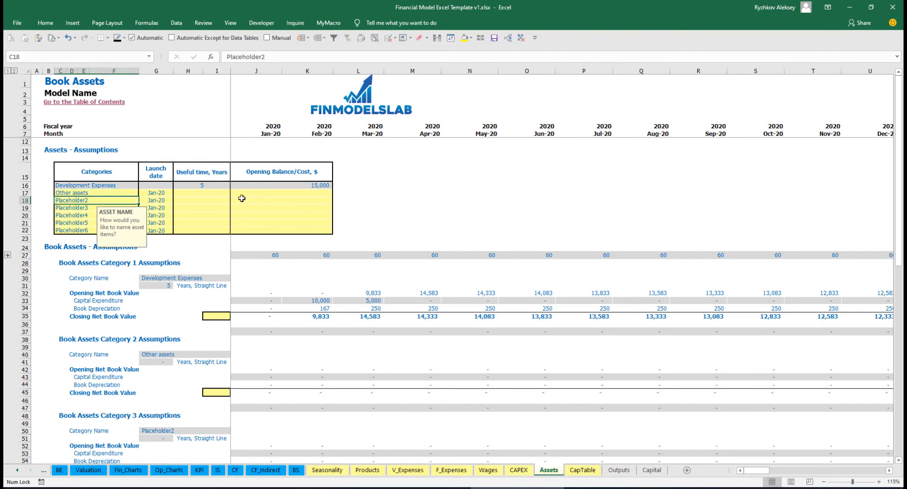
left_click(222, 193)
type("10")
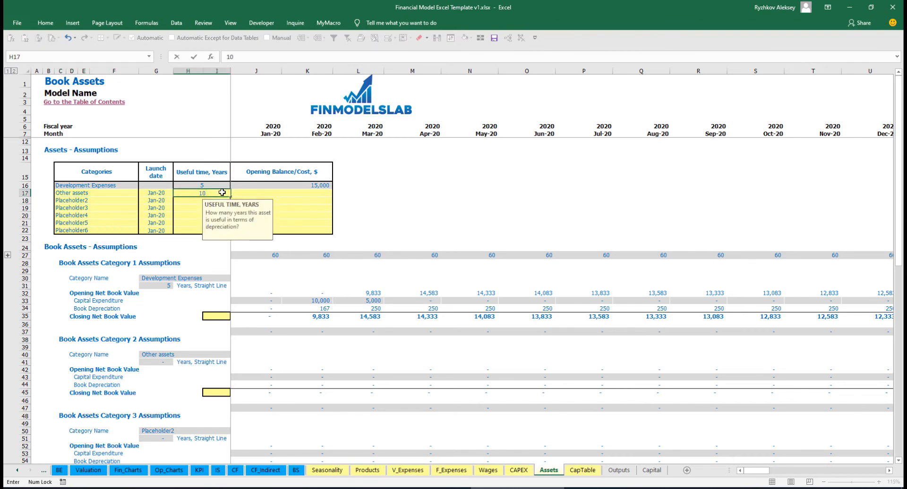
- Set the opening balance/cost of Other assets to 25,000 and its launch date to Apr-20
left_click(283, 194)
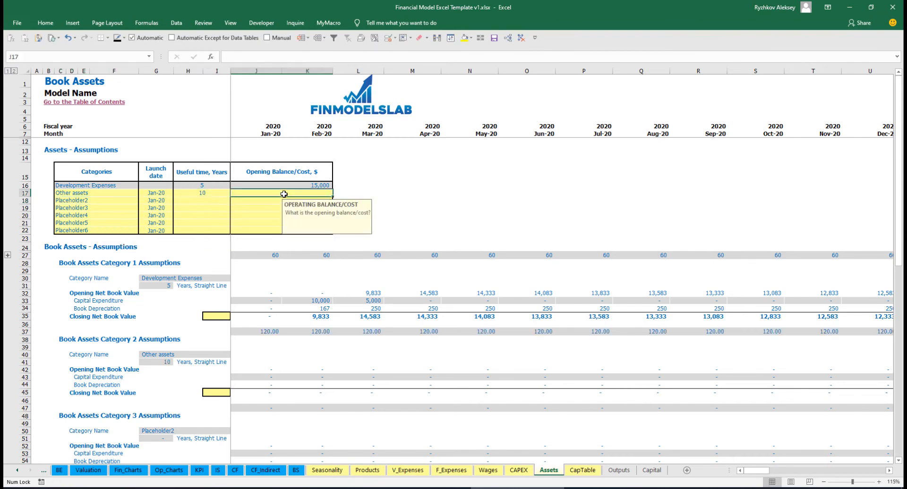
type("25,0")
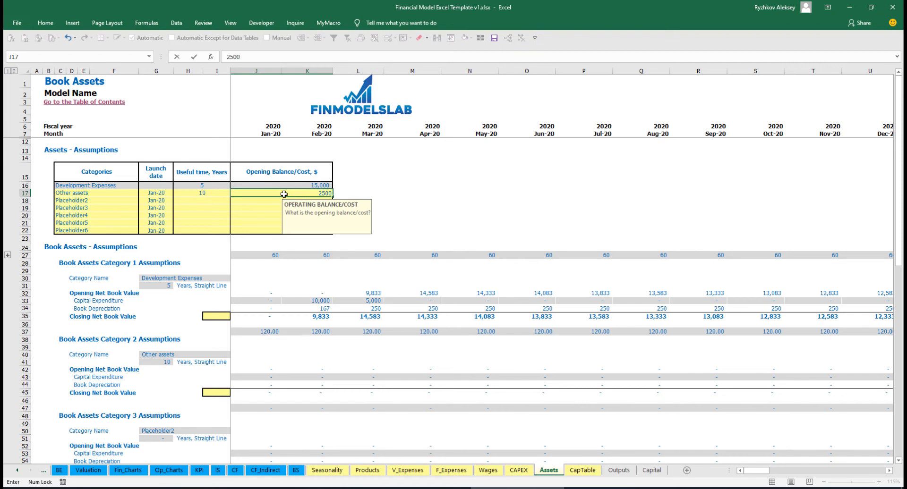
type("00")
left_click(173, 196)
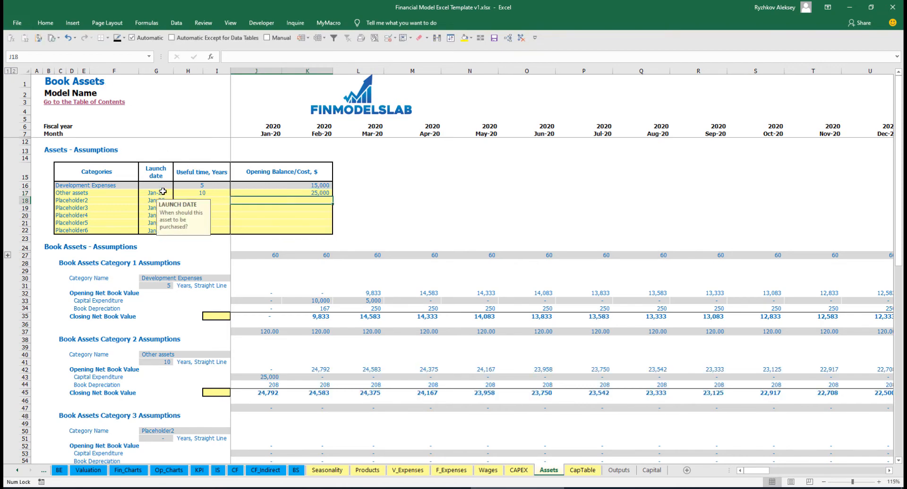
left_click(177, 193)
left_click(157, 226)
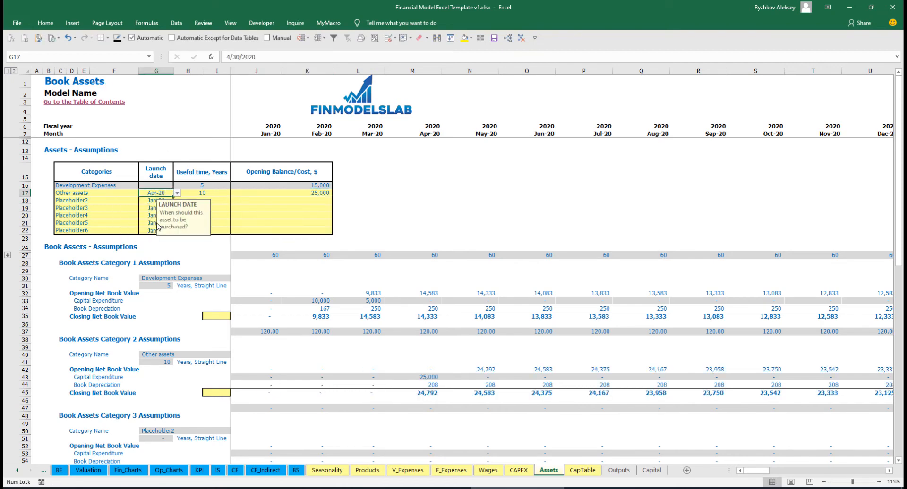
- Review the monthly capital expenditure, book depreciation and closing net book value of Other assets
left_click(431, 378)
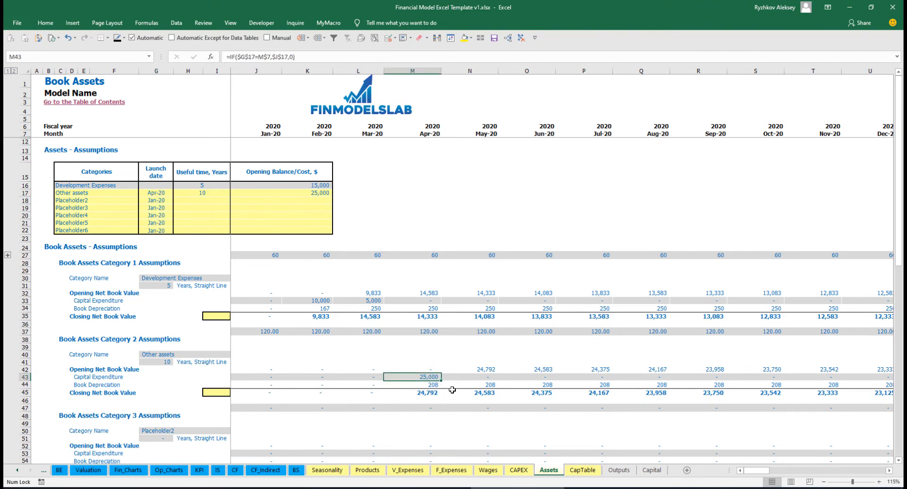
left_click_drag(434, 384, 586, 383)
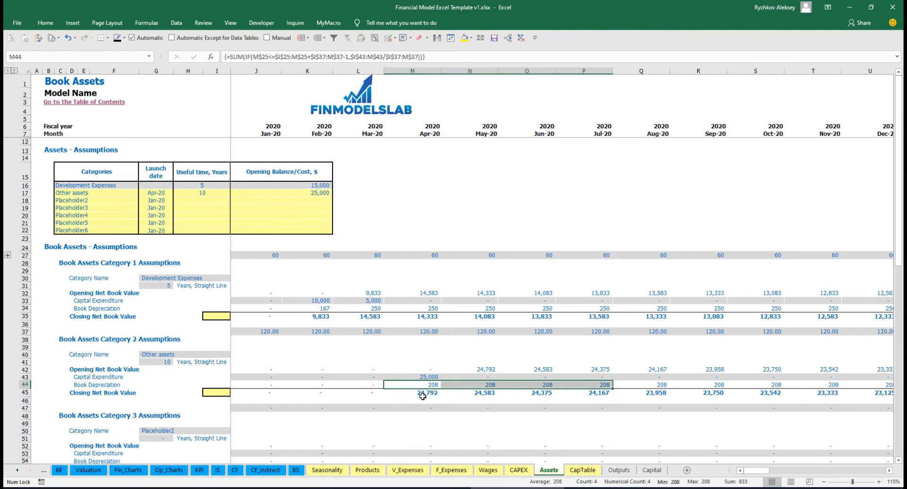
left_click_drag(425, 394, 621, 392)
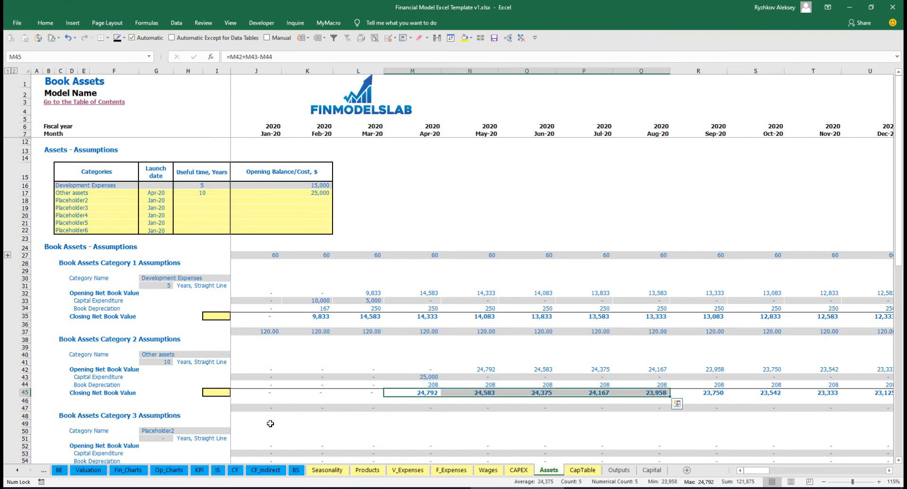
- Check how the assets flow into the Income Statement, the Cash Flow Statement and the fixed assets, CAPEX prepayment and CAPEX payable on the Balance Sheet
left_click(217, 470)
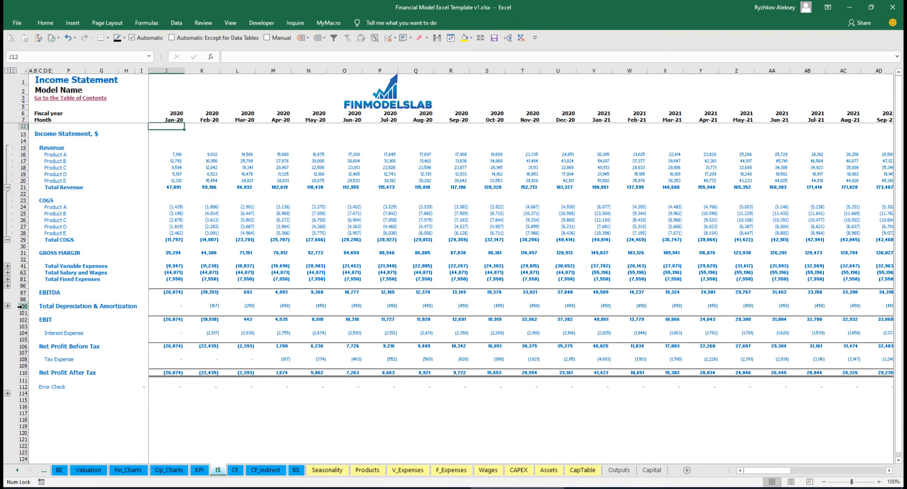
left_click(234, 470)
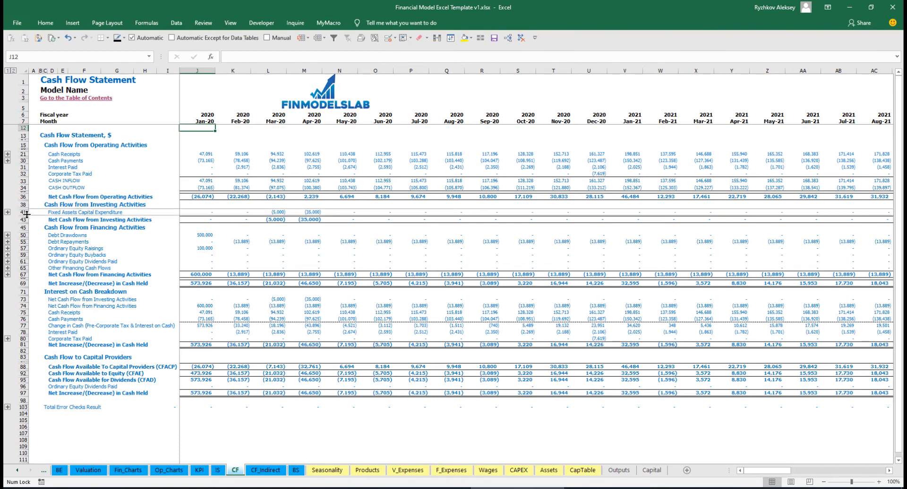
left_click(295, 470)
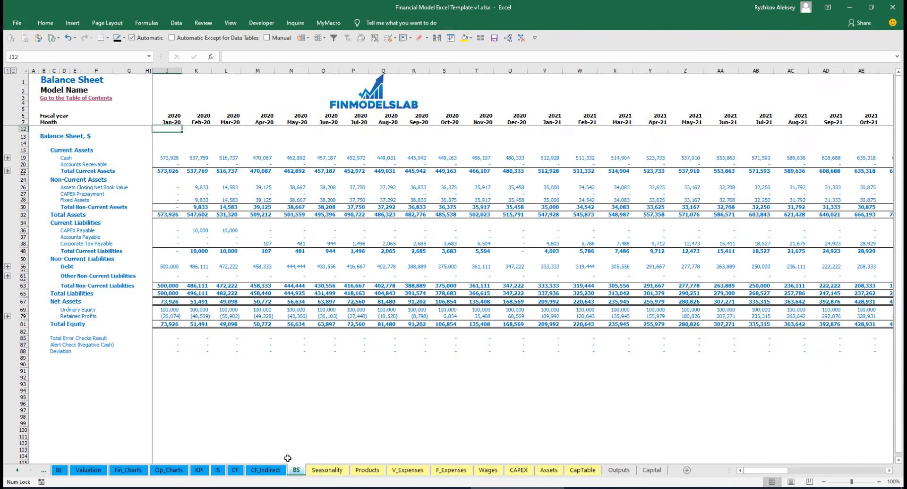
left_click(23, 200)
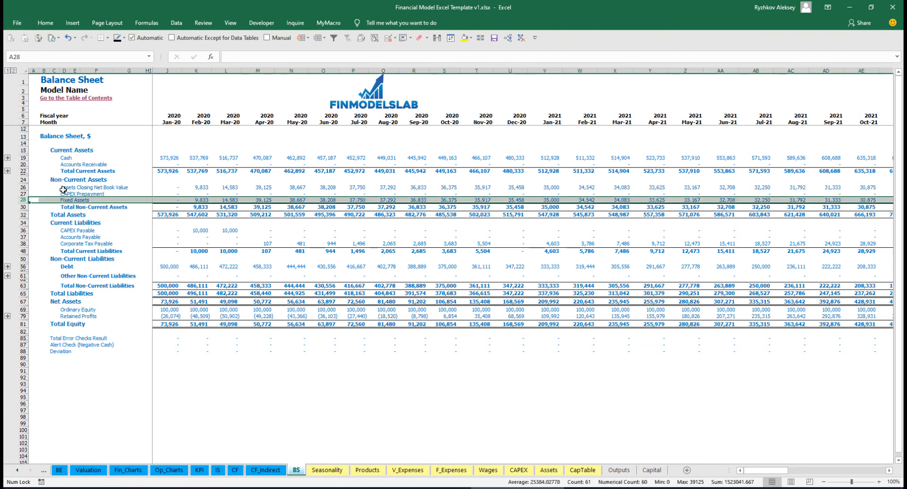
left_click(23, 194)
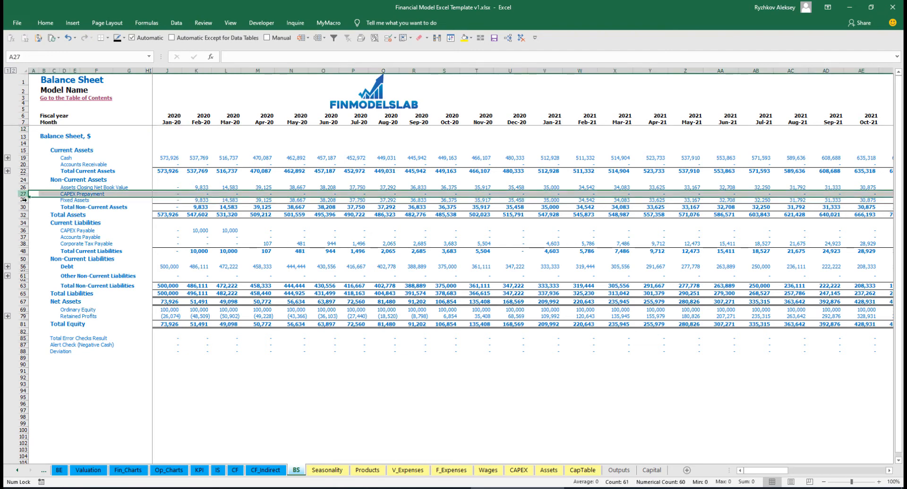
left_click(25, 230)
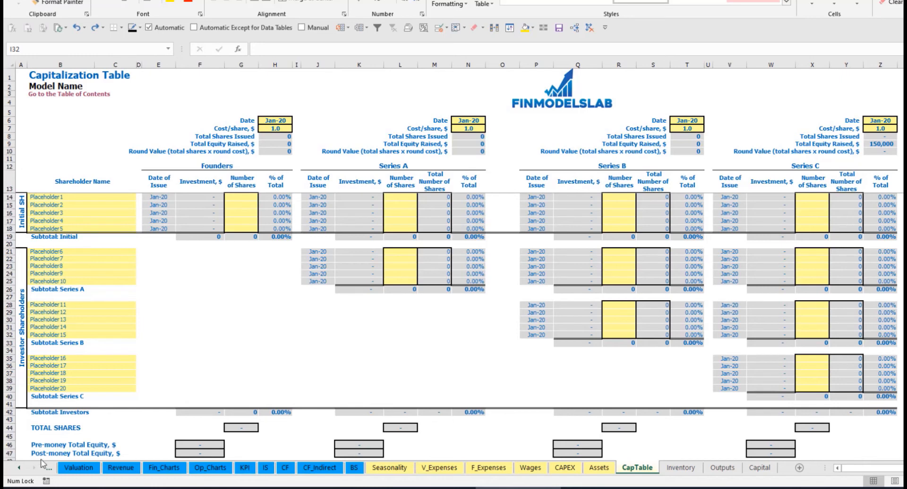
- Name the first initial shareholder in the capitalization table Founder 1
left_click(47, 195)
left_click(48, 196)
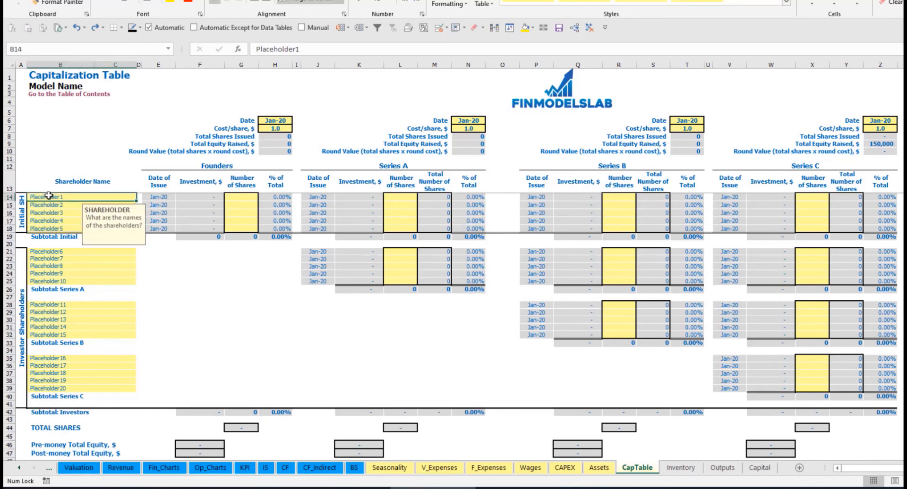
type("Founder 1")
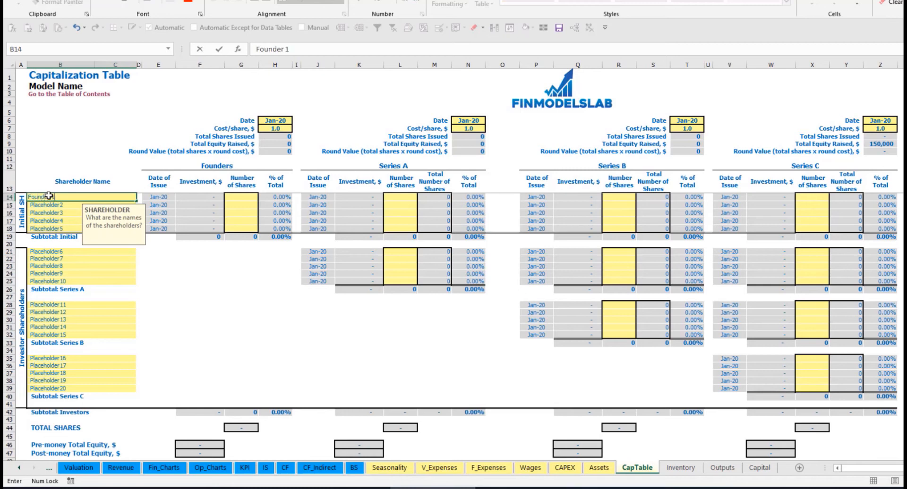
key("Return")
- Copy the first founder's name to the second initial shareholder and change it to Founder 2
key("Up")
key("ctrl+c")
key("Down")
key("ctrl+v")
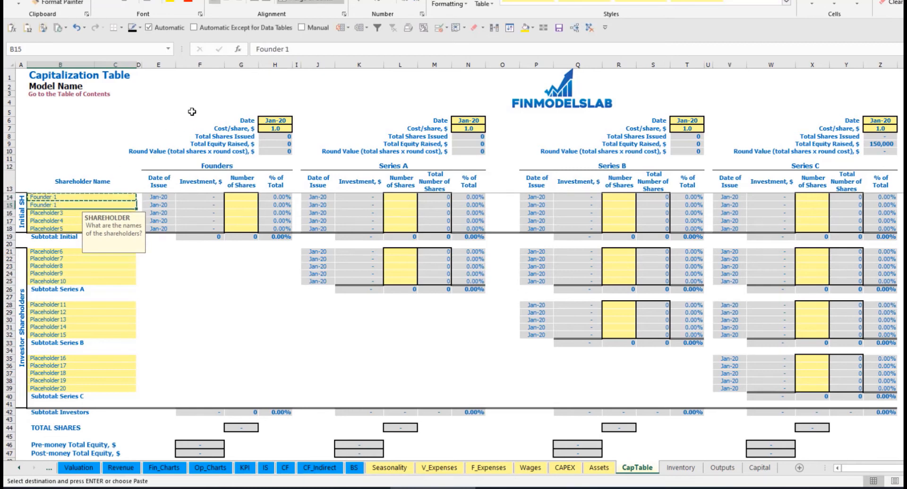
left_click(301, 49)
key("BackSpace")
type("2")
key("Return")
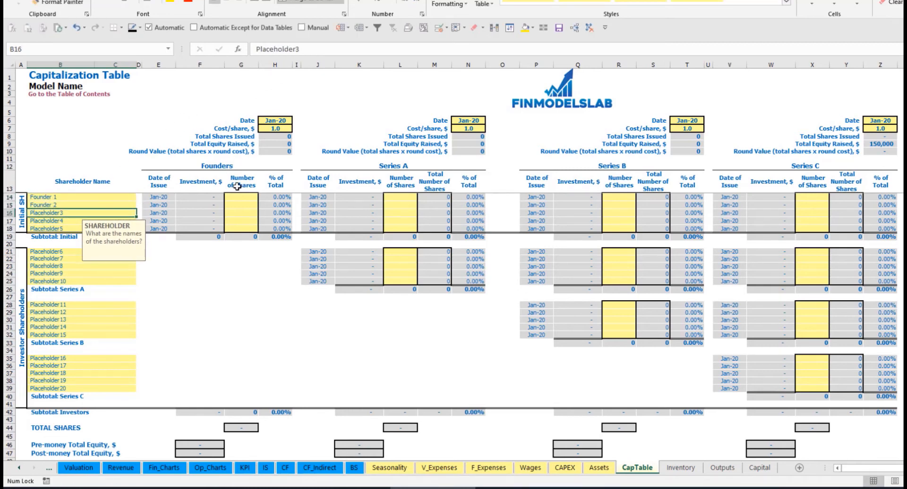
- Set the number of shares in the Founders round to 10,000 for Founder 1 and 20,000 for Founder 2
left_click(100, 197)
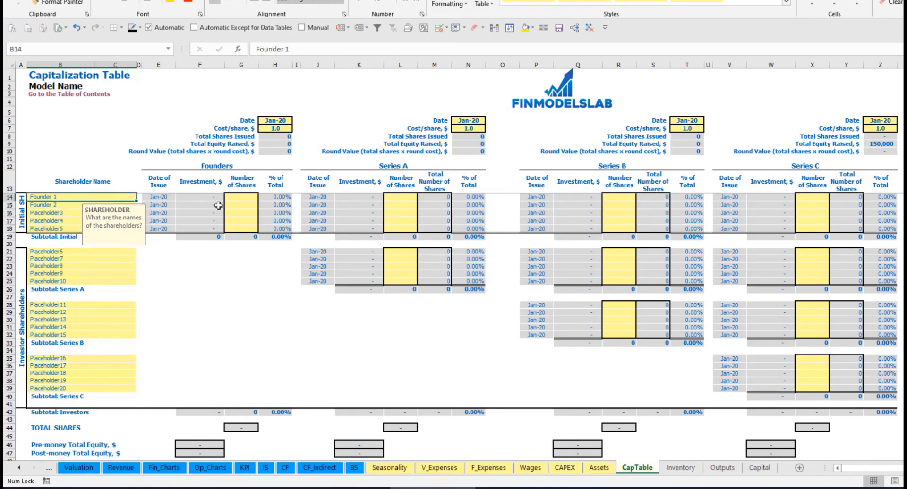
left_click(241, 195)
type("10000")
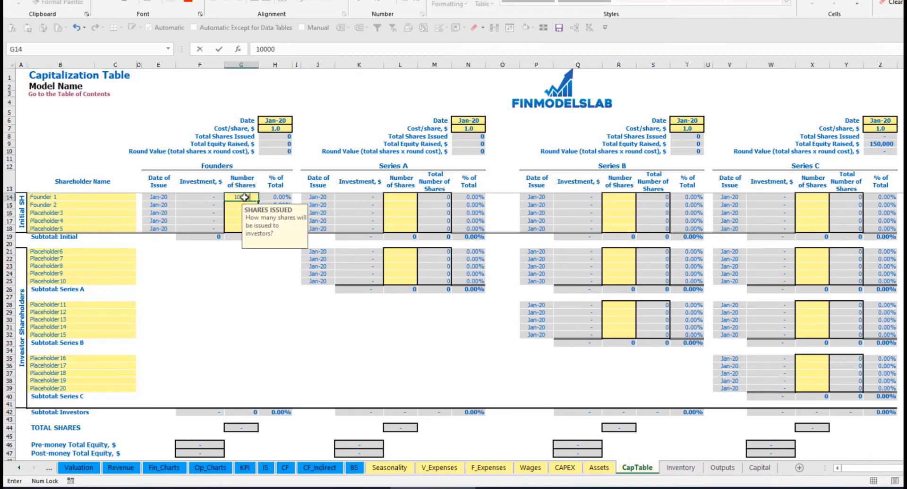
key("Return")
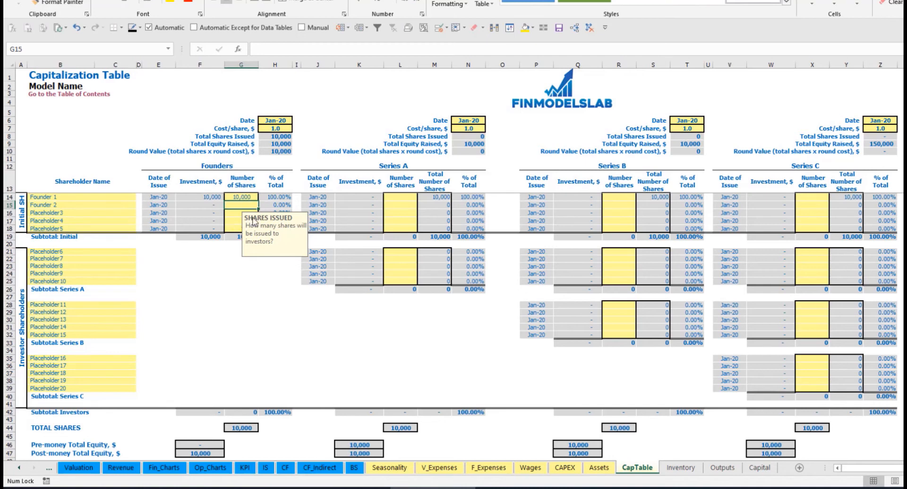
type("200")
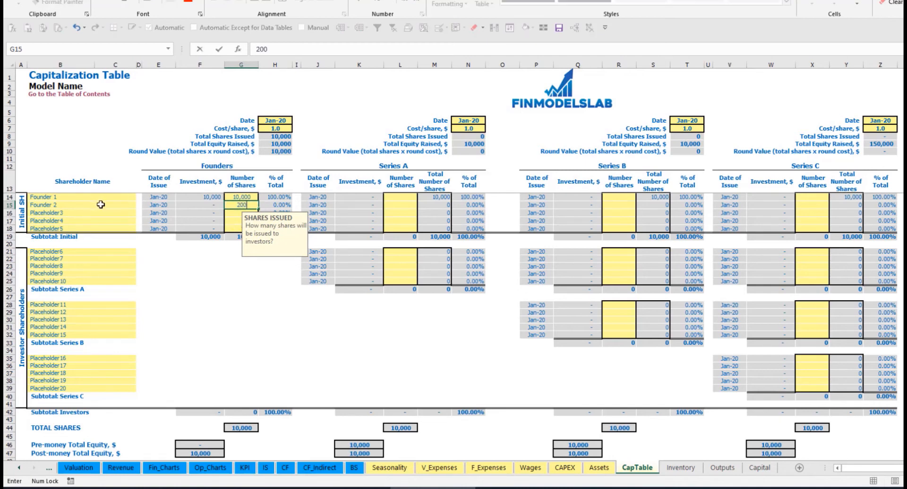
type("000")
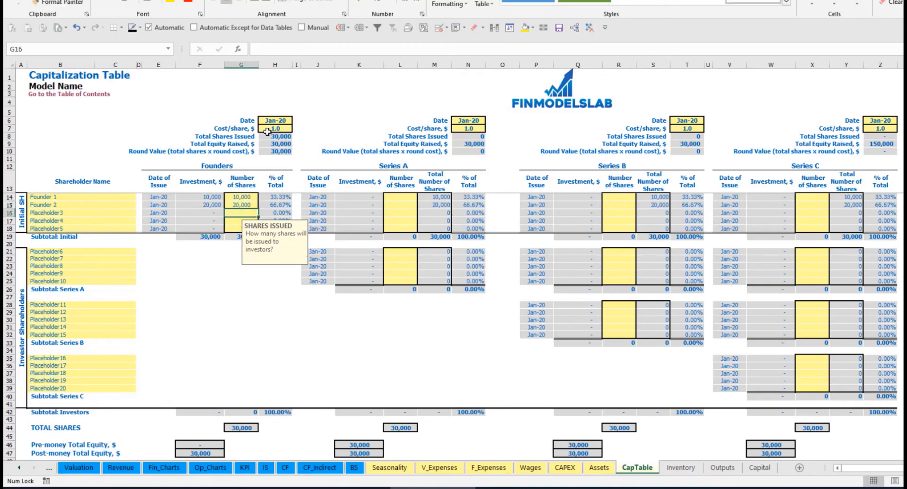
- Set the Founders round's cost per share to 2 and its date to Feb-20
left_click(274, 123)
left_click(266, 131)
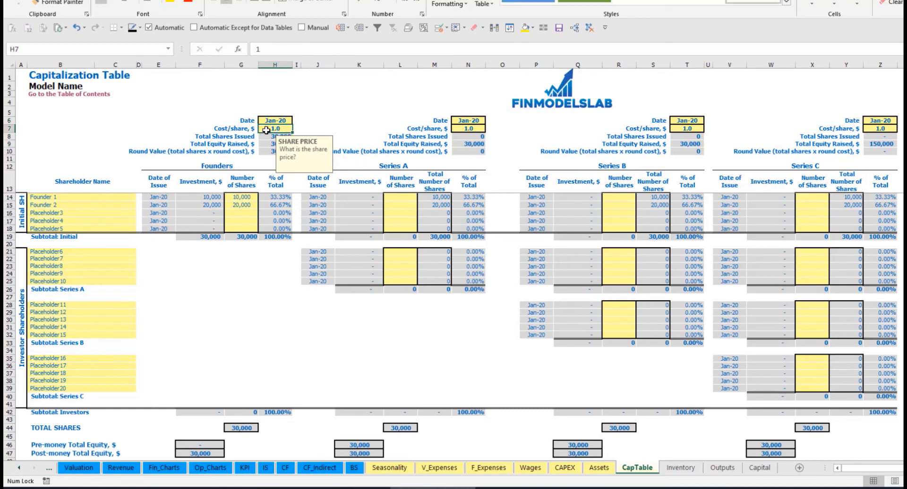
type("2")
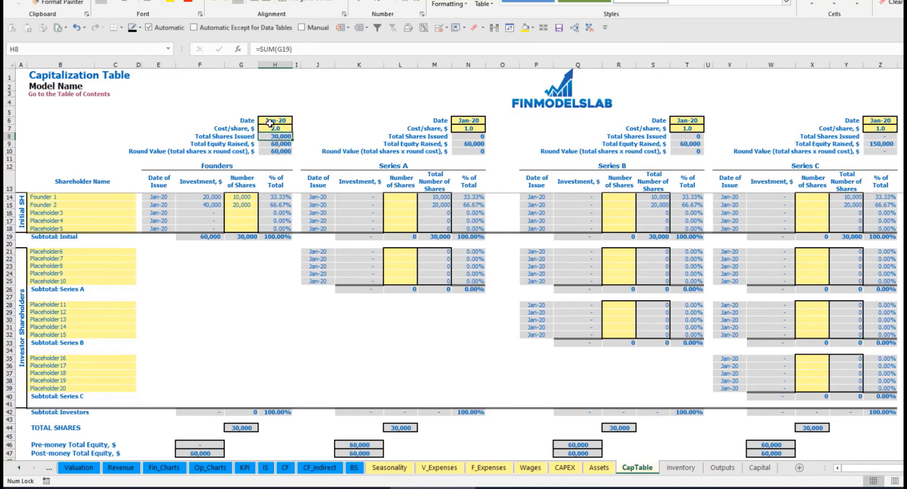
left_click(287, 120)
left_click(296, 120)
left_click(272, 135)
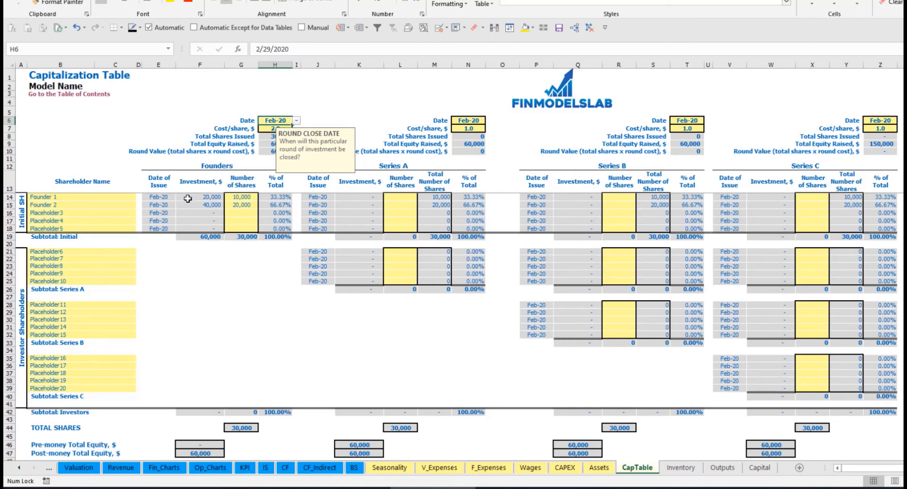
- Check the founders' investment amounts, initial subtotal, post-money total equity and ownership percentage
left_click(206, 198)
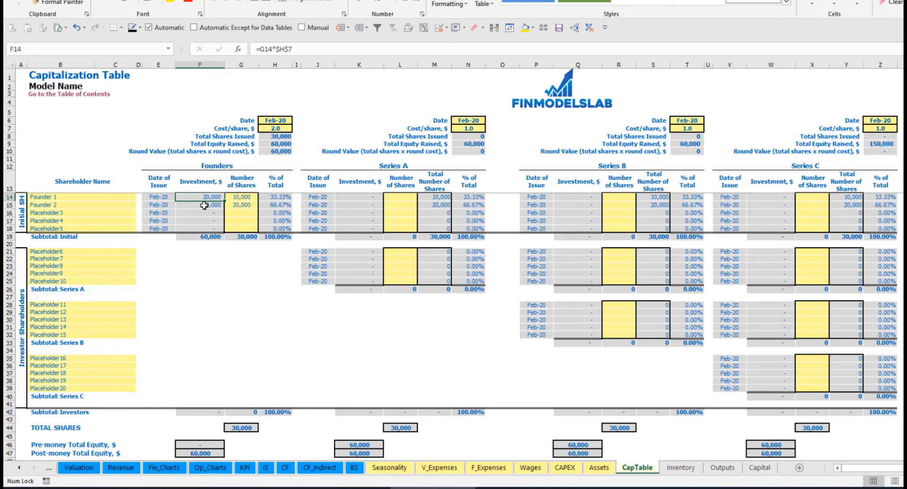
left_click(204, 205)
left_click(204, 237)
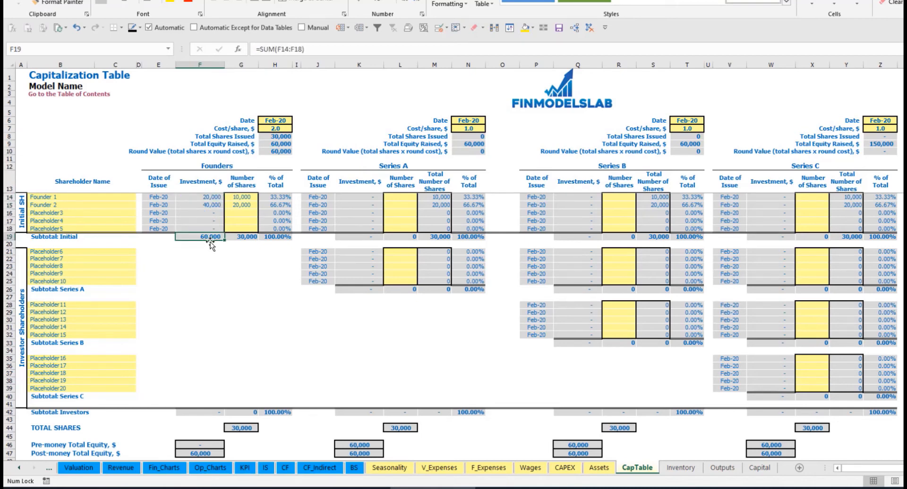
left_click(10, 453)
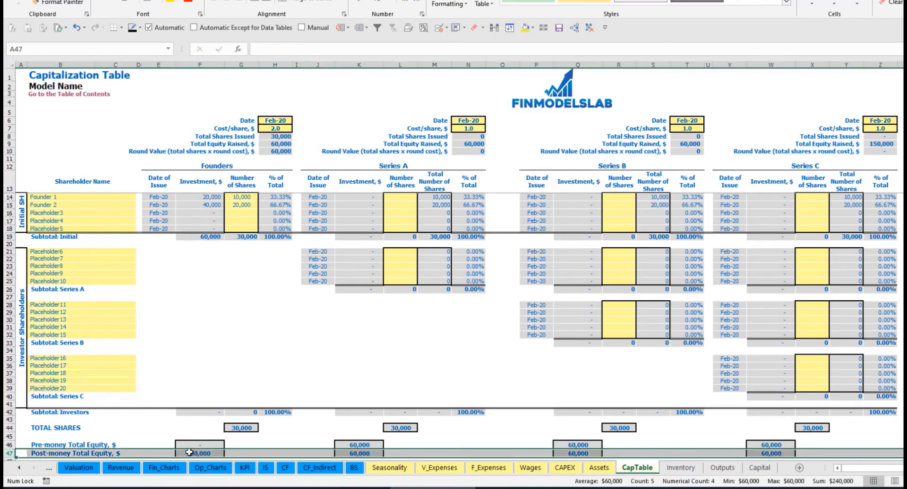
left_click(279, 197)
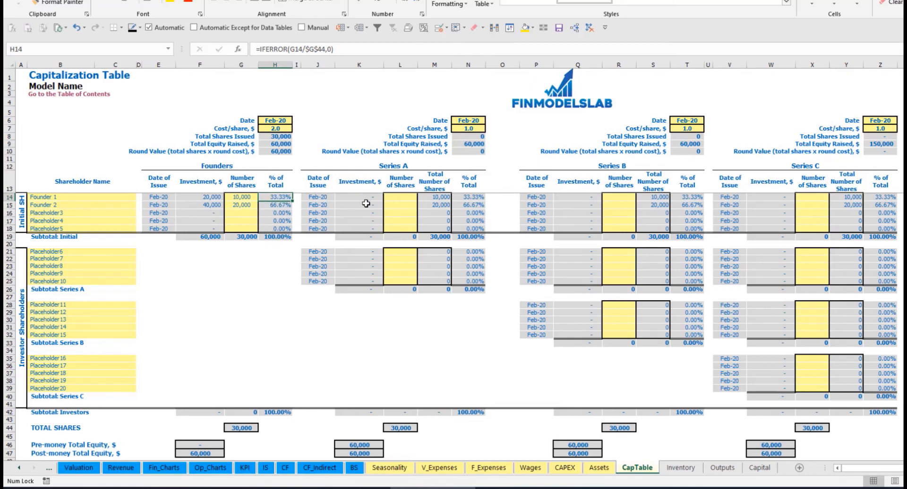
- Name the first Series A investor shareholder Investor 1 in the capitalization table
left_click(111, 255)
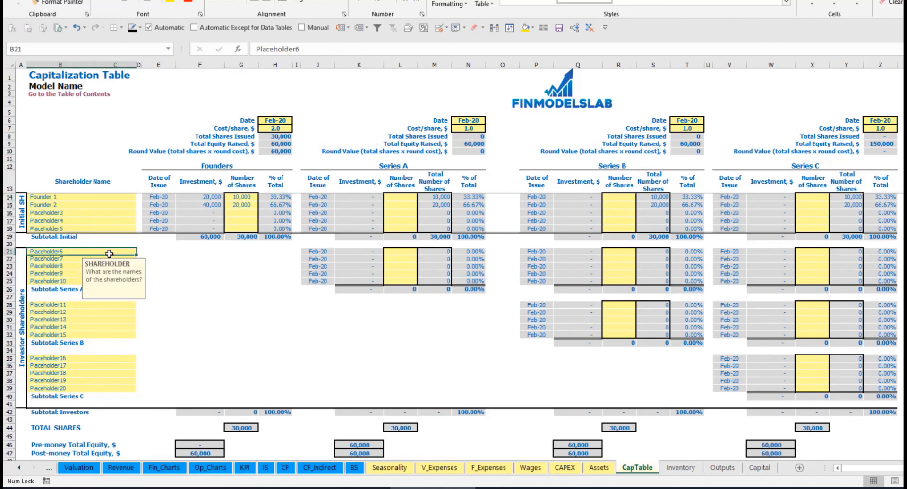
left_click(412, 169)
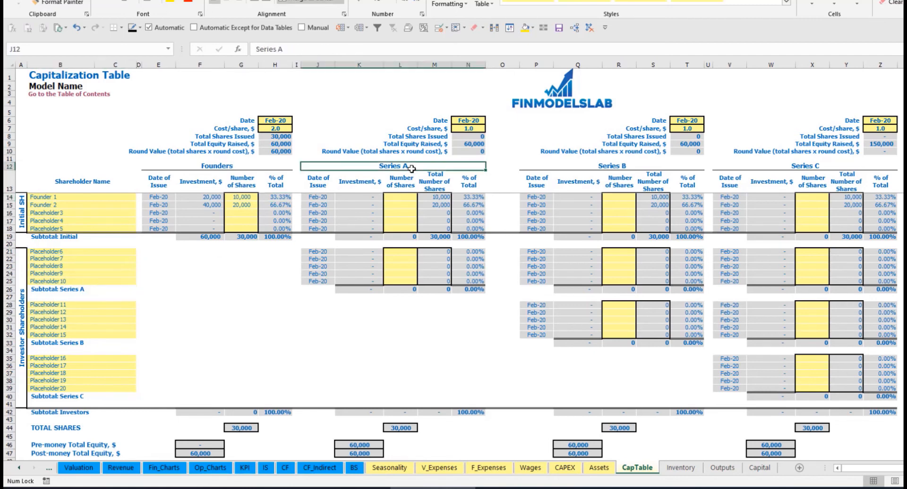
left_click(68, 254)
type("Investor 1")
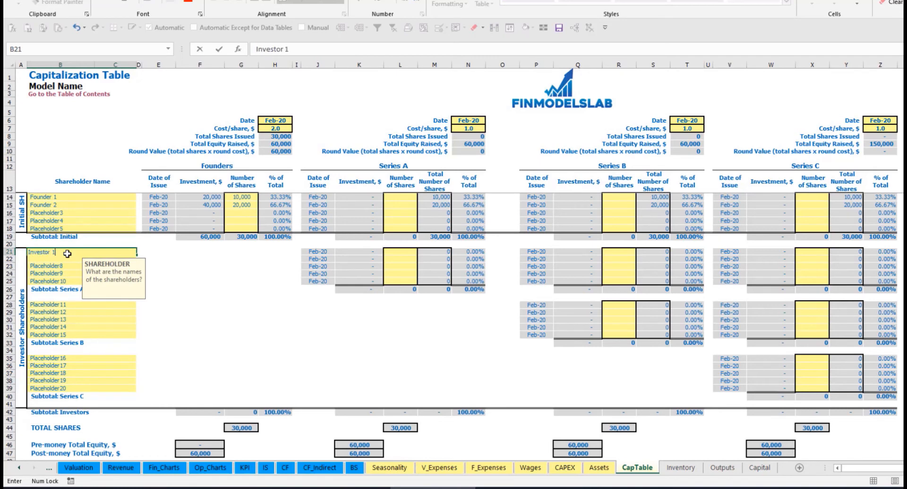
key("Return")
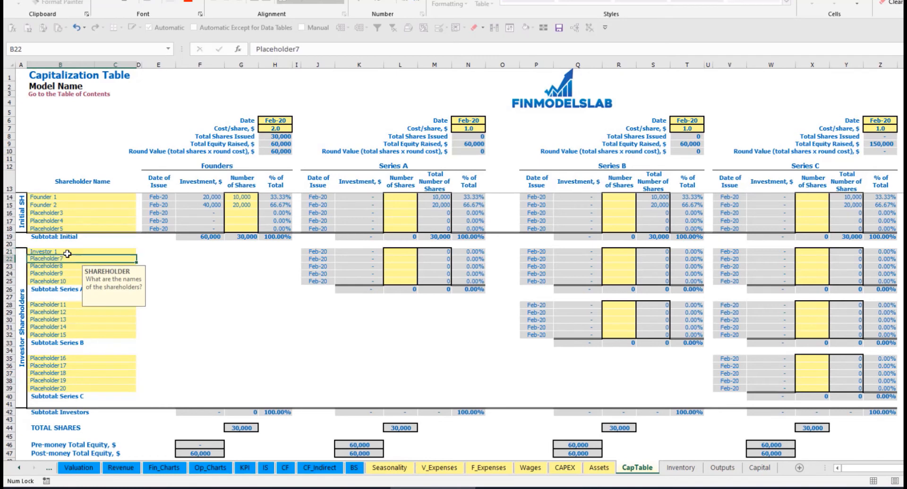
- Set the Series A round's date to May-20 and its cost per share to 5
left_click(474, 120)
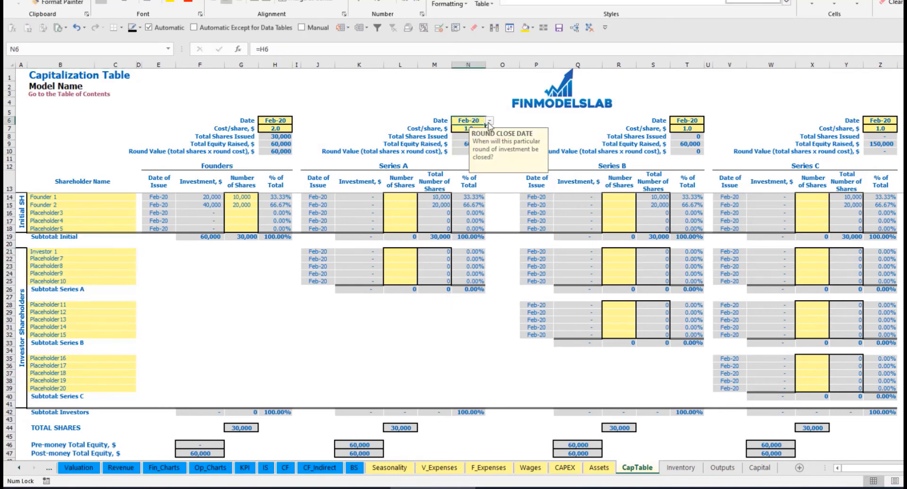
left_click(490, 121)
left_click(456, 132)
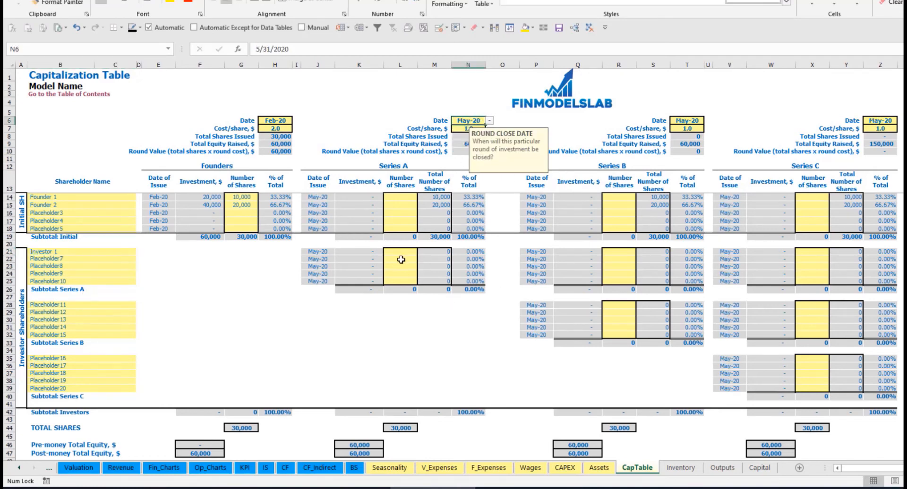
left_click(464, 128)
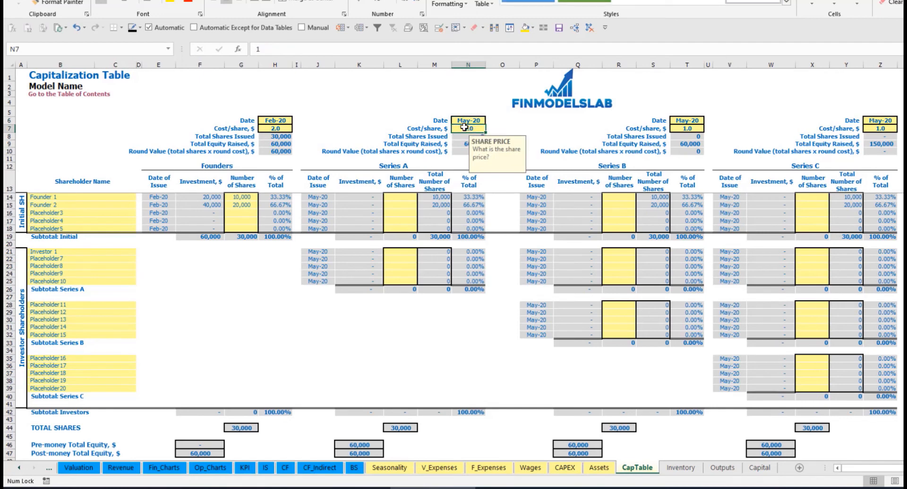
type("5")
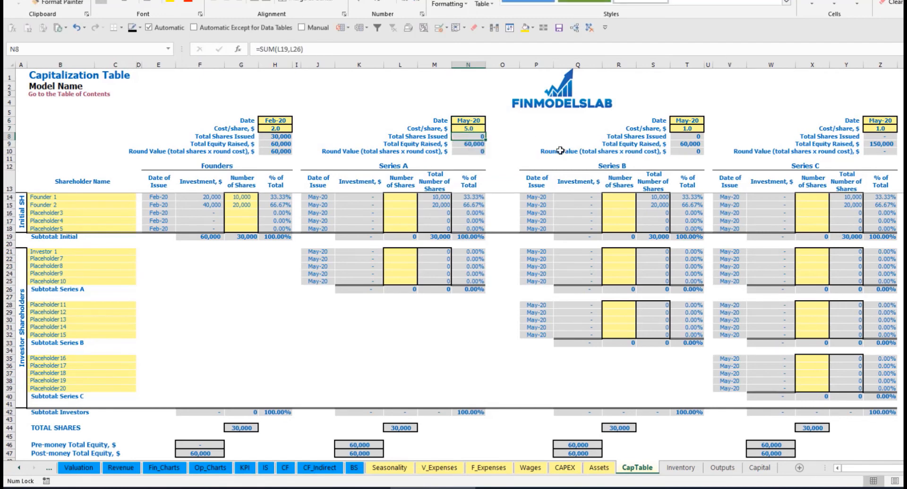
- Set Investor 1's number of shares in the Series A round to 1,000
left_click(401, 251)
type("1,00")
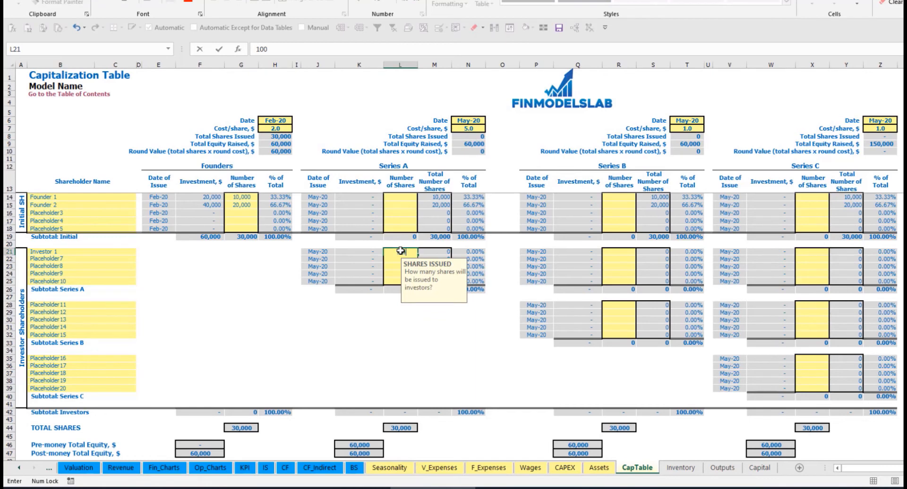
type("0")
key("Return")
left_click(359, 327)
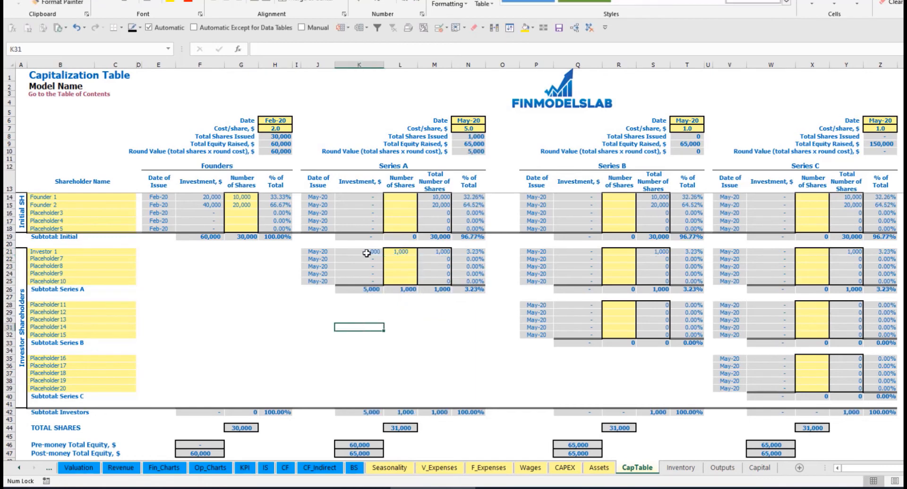
- Check Investor 1's Series A investment and the round's pre-money and post-money total equity
left_click(367, 253)
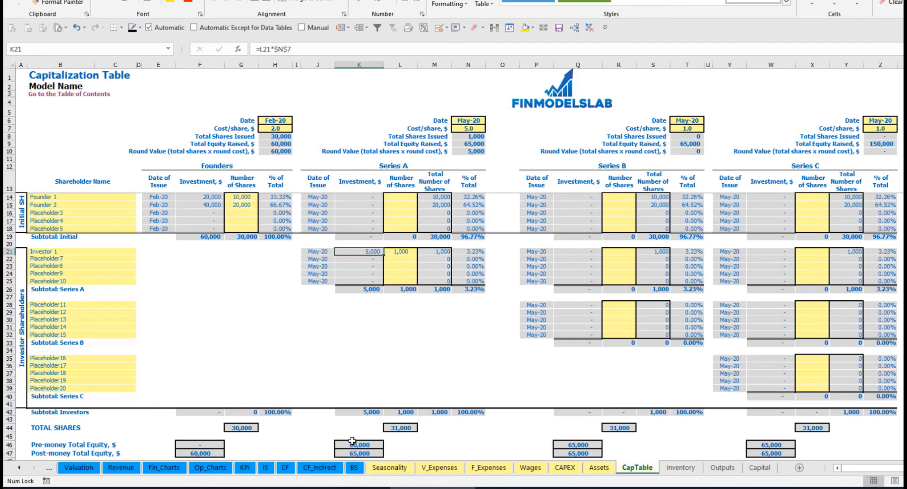
left_click(351, 441)
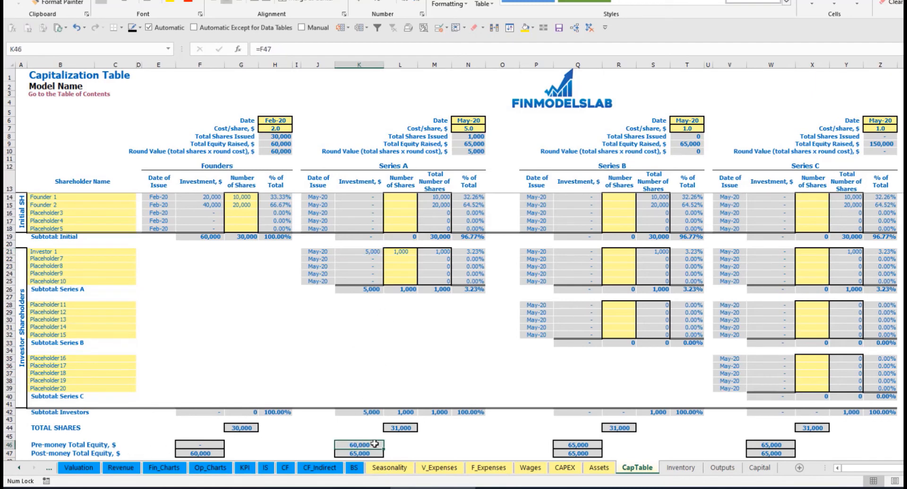
key("Down")
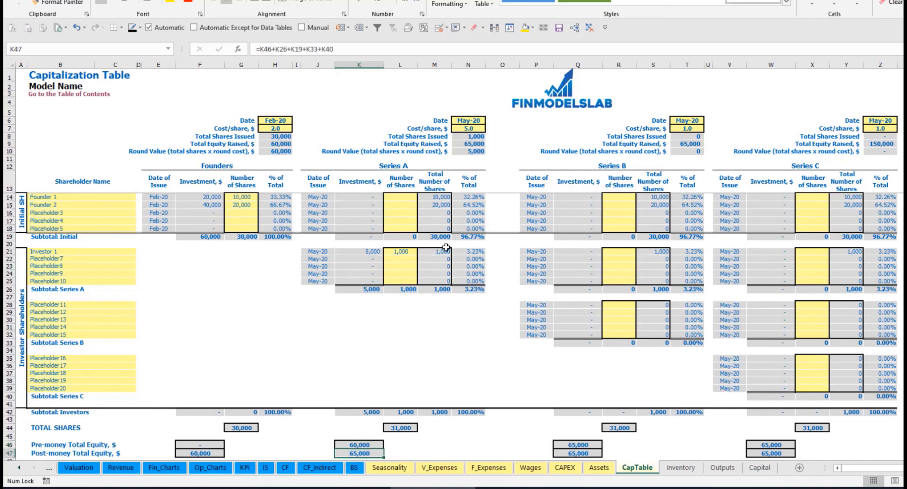
- Compare the Series A ownership percentages of Investor 1 and the two founders
left_click(461, 251)
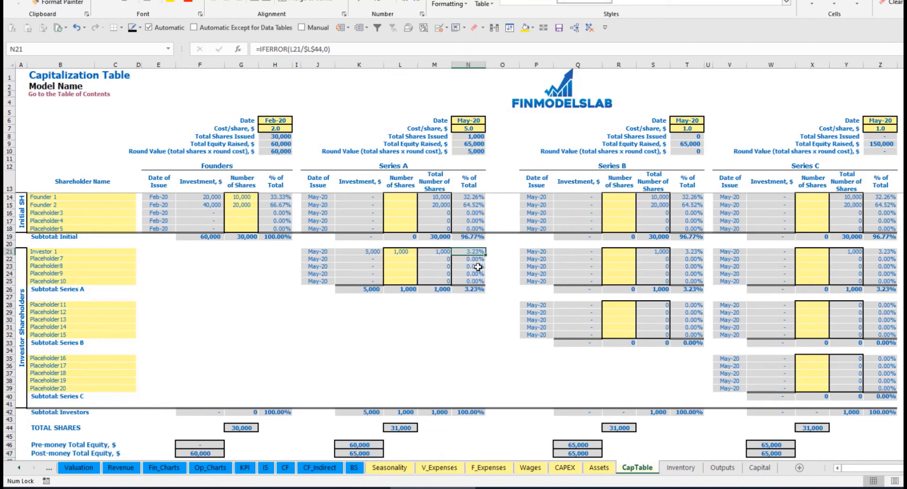
left_click(103, 197)
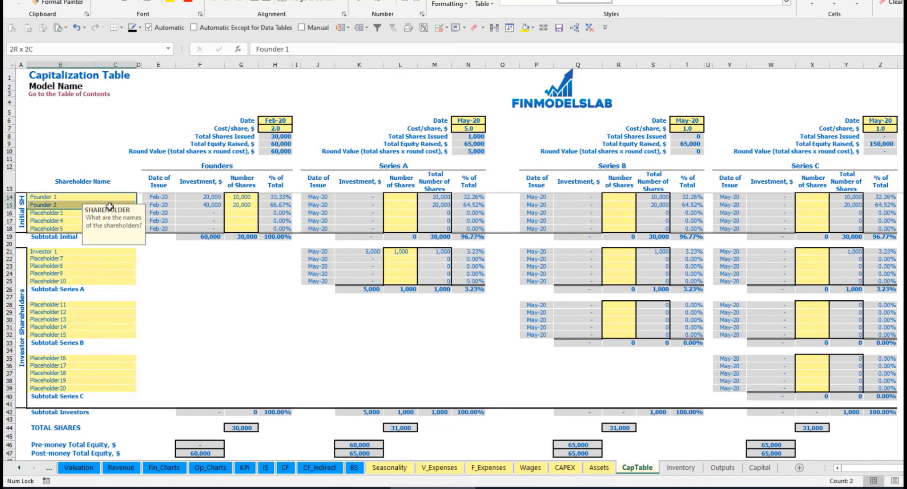
left_click(472, 201)
left_click_drag(471, 201, 473, 207)
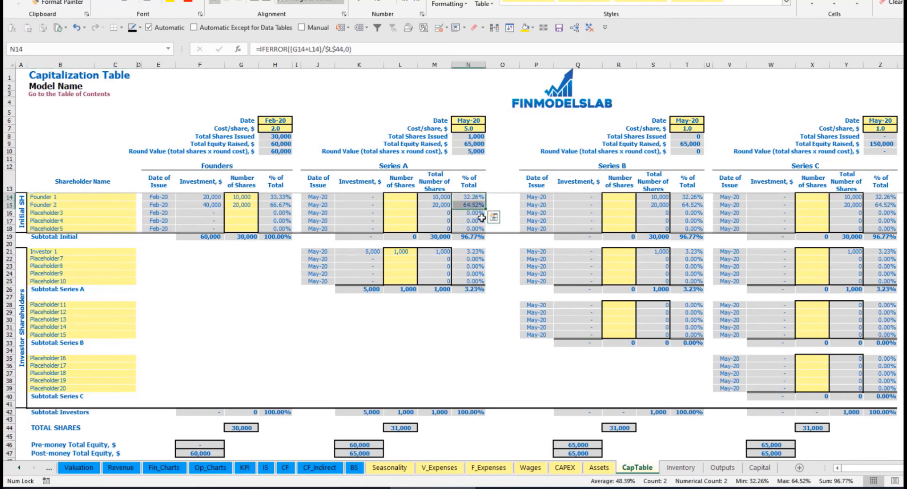
key("Up")
key("Down")
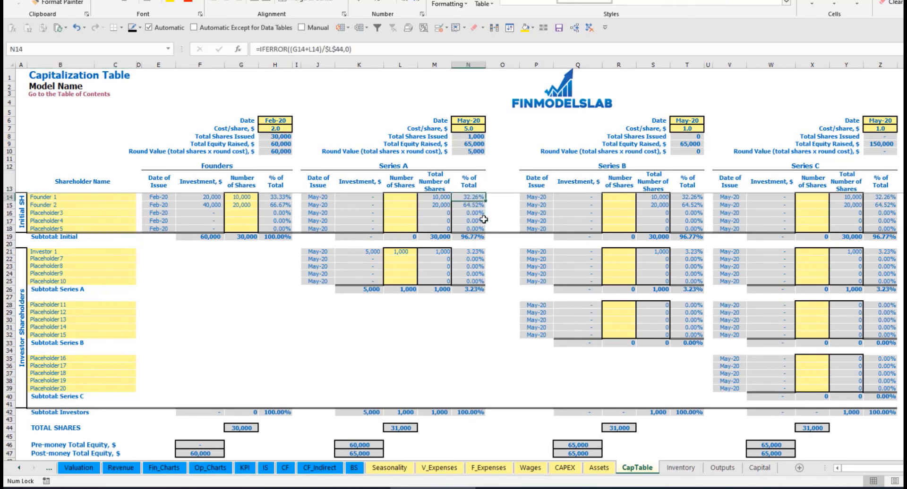
key("Down")
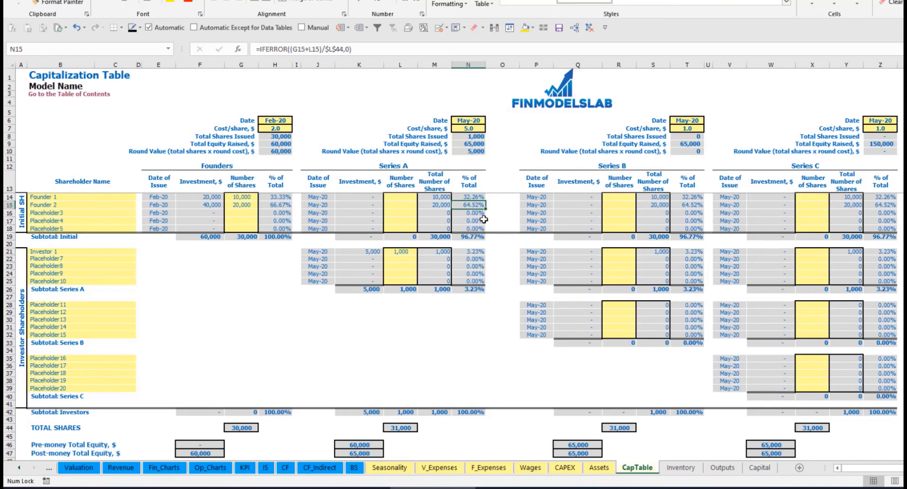
- Review the Series B and Series C shareholder name entries and the Series A investors' share inputs
left_click(92, 312)
left_click(78, 362)
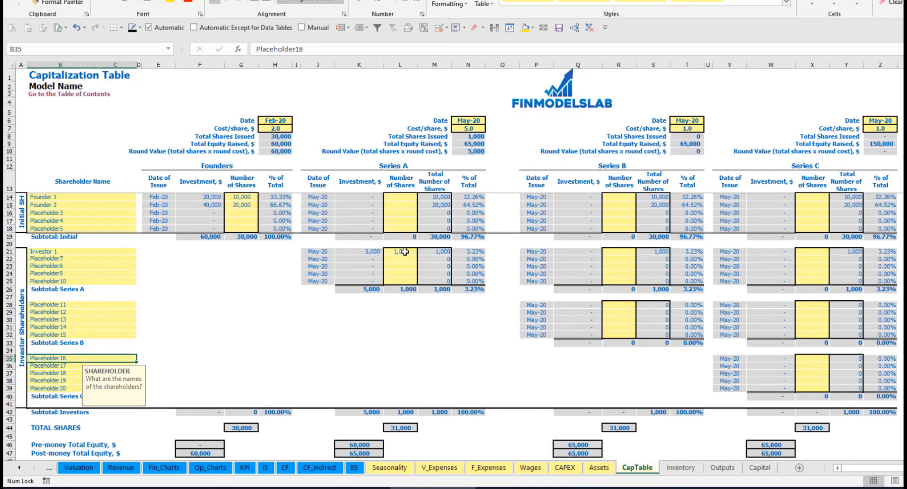
left_click_drag(404, 252, 401, 282)
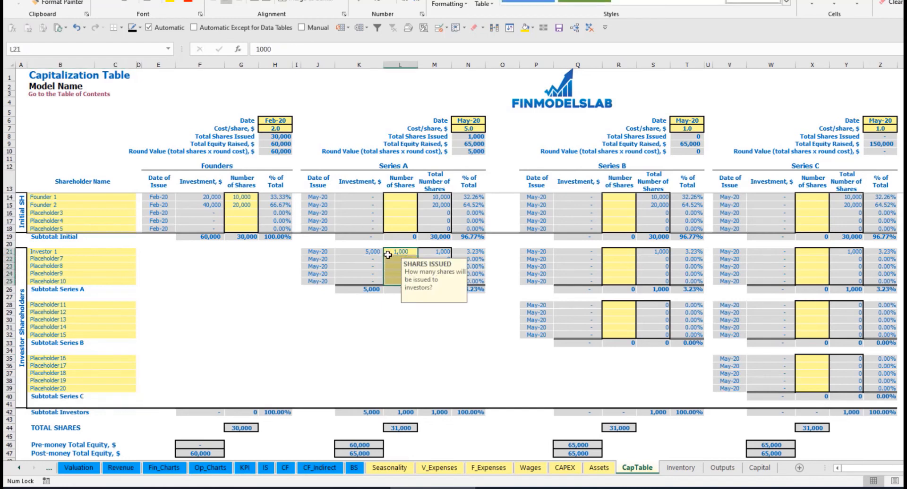
left_click(412, 319)
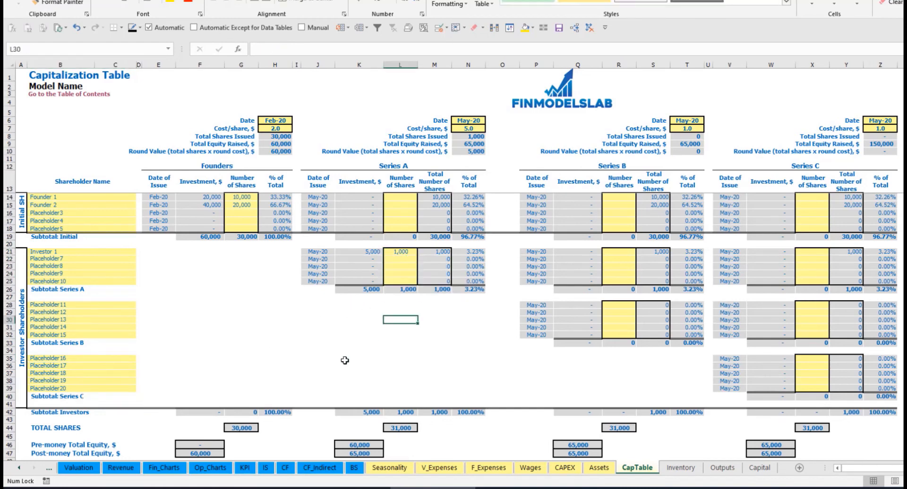
- Check the Feb-20 and May-20 ordinary equity raisings in the cash flow statement and the ordinary equity in the balance sheet
left_click(288, 469)
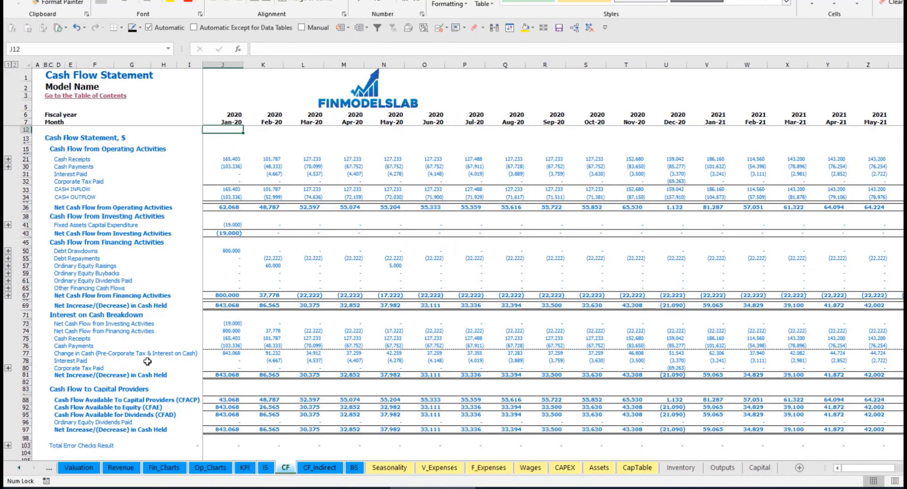
left_click(24, 266)
left_click(277, 270)
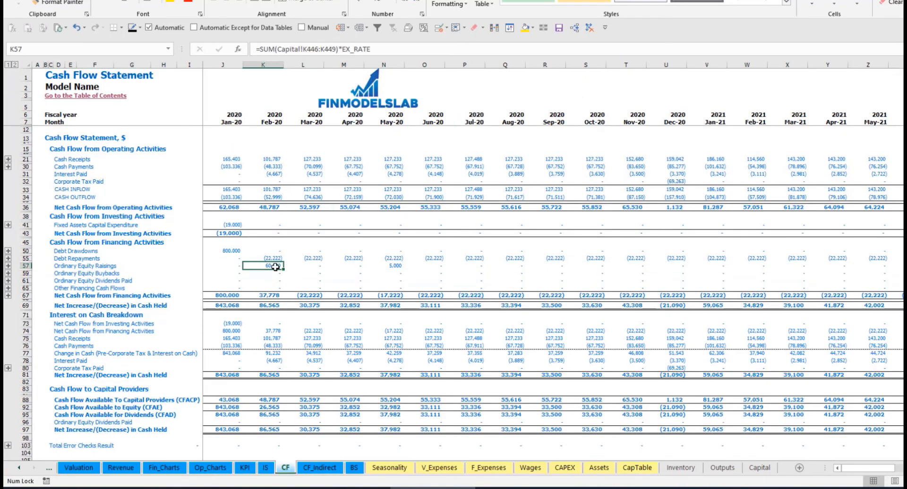
left_click(395, 266)
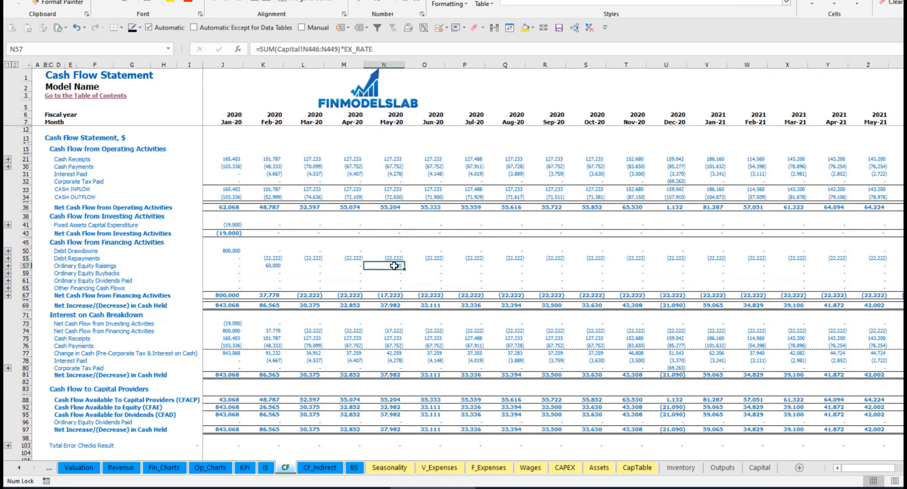
left_click(359, 467)
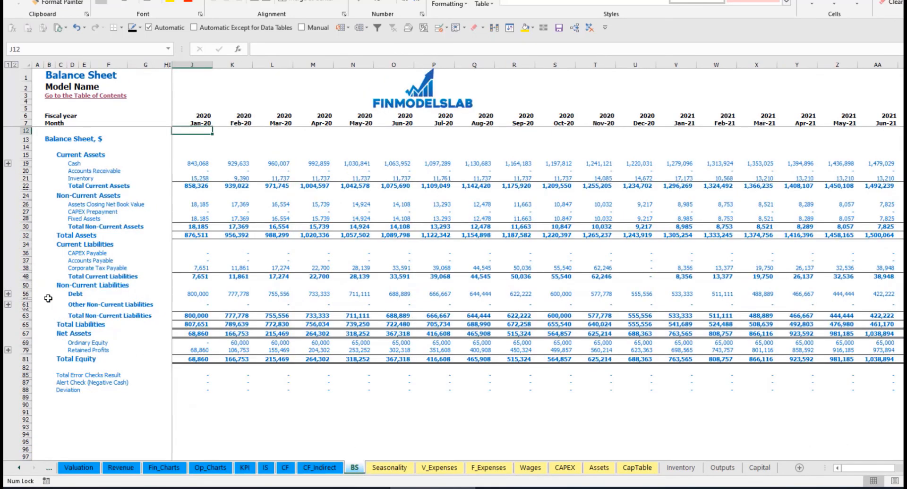
left_click(25, 343)
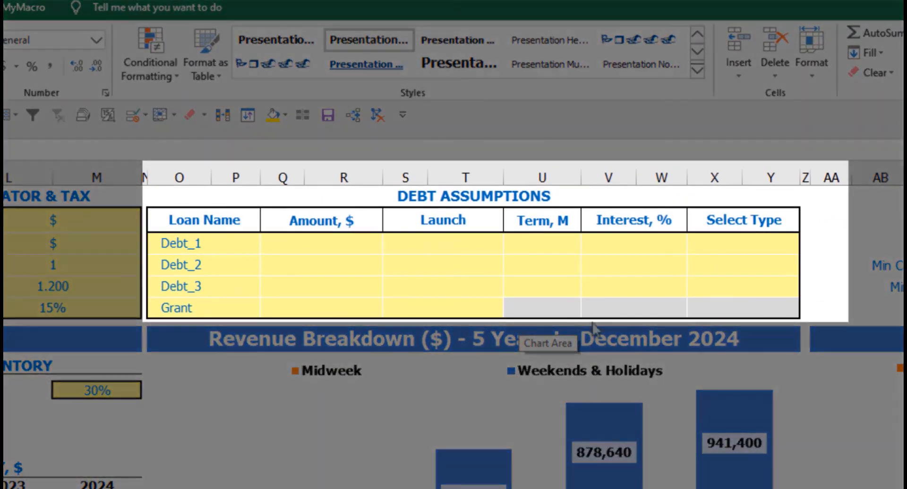
- Set the repayment type of Debt_1 to Usual in the debt assumptions after trying Annuity
left_click(524, 196)
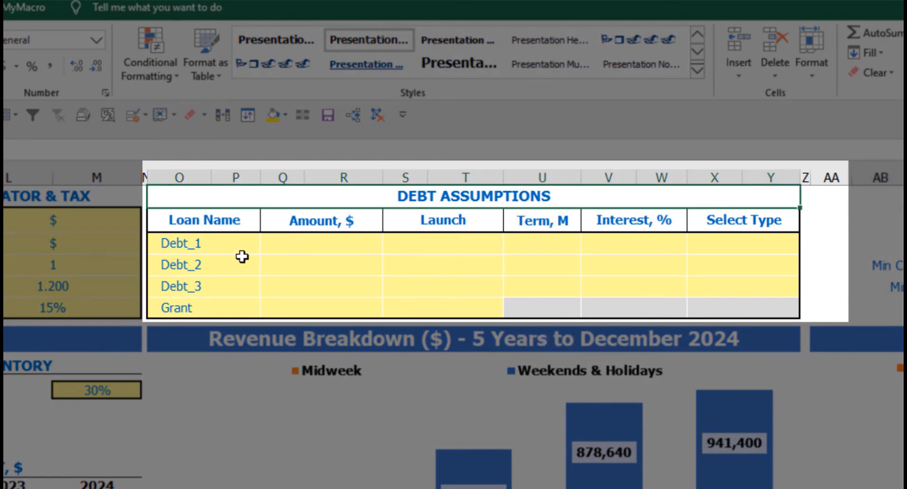
left_click(785, 249)
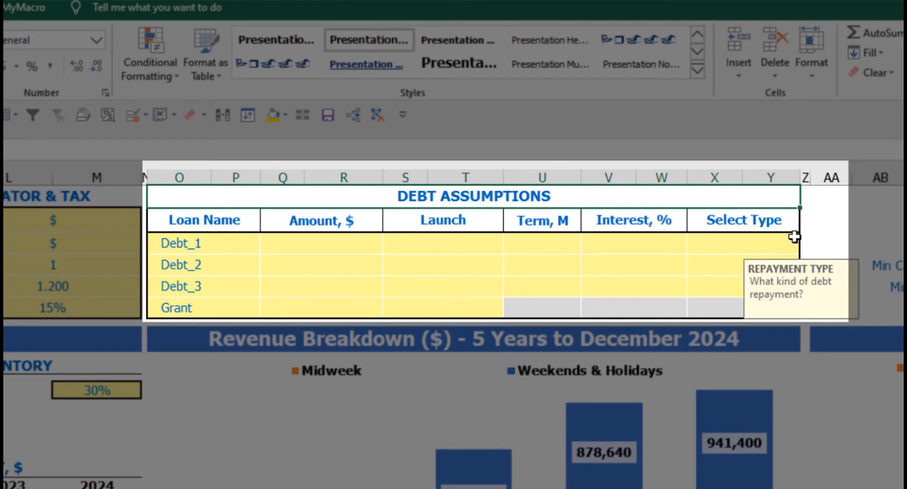
left_click(807, 246)
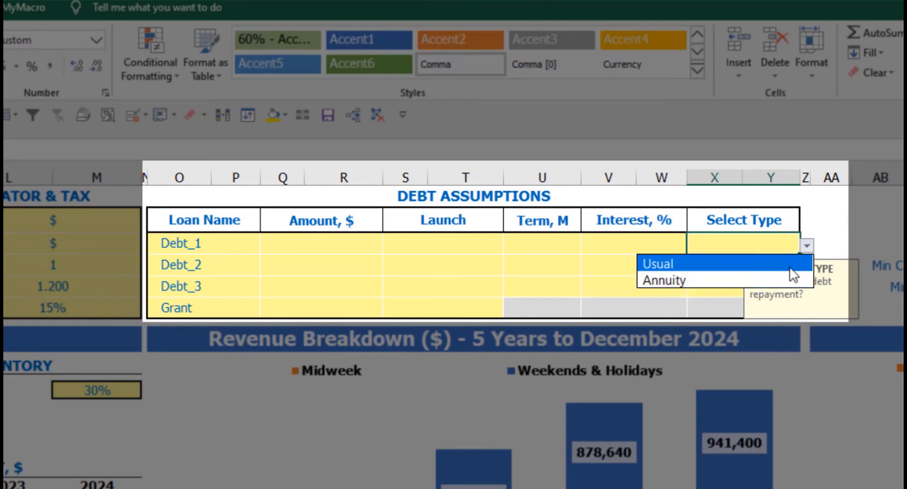
left_click(785, 279)
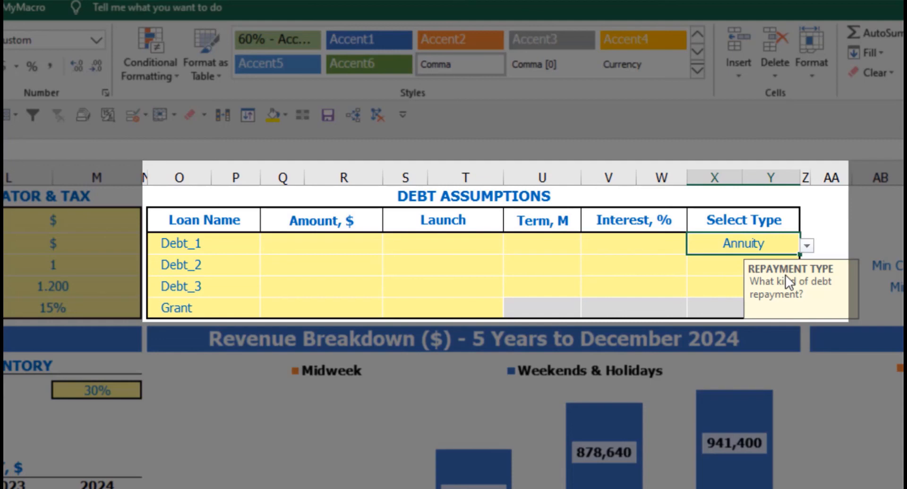
left_click(807, 246)
left_click(774, 265)
- Set the Debt_1 loan amount to 1,000,000 and its launch date to Feb-20
left_click(359, 244)
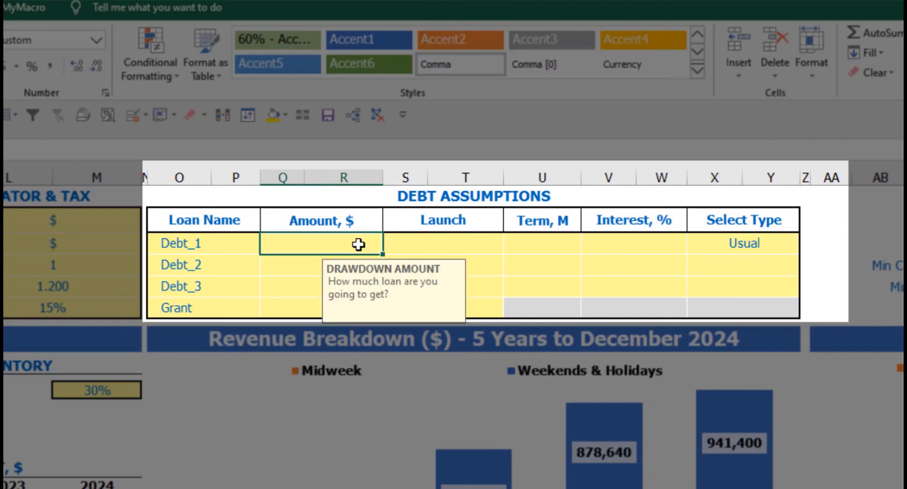
type("1000000")
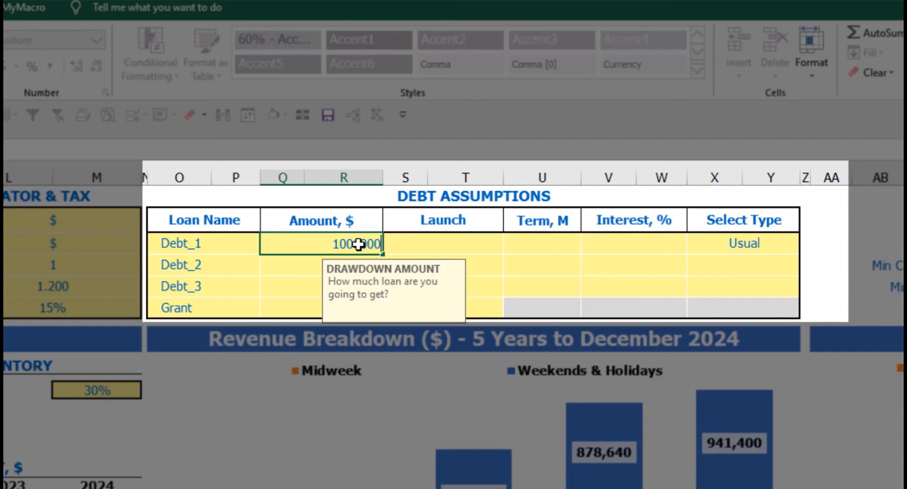
key("Return")
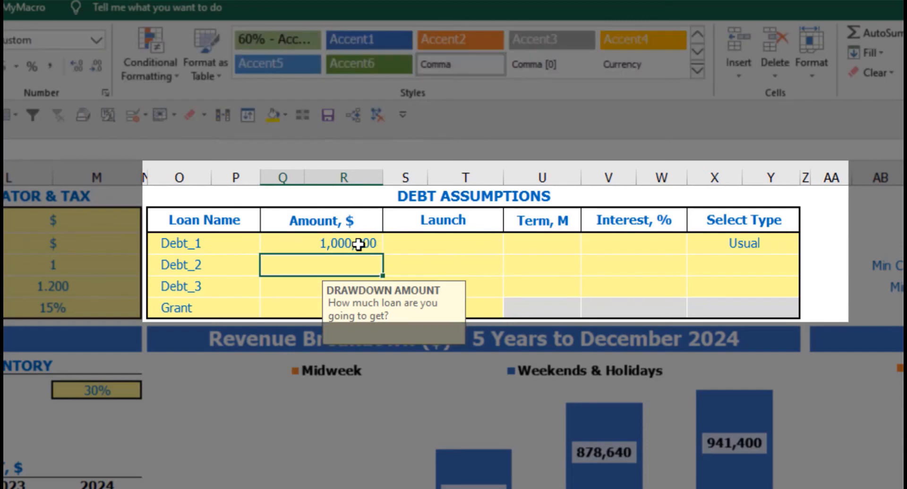
left_click(498, 241)
left_click(510, 248)
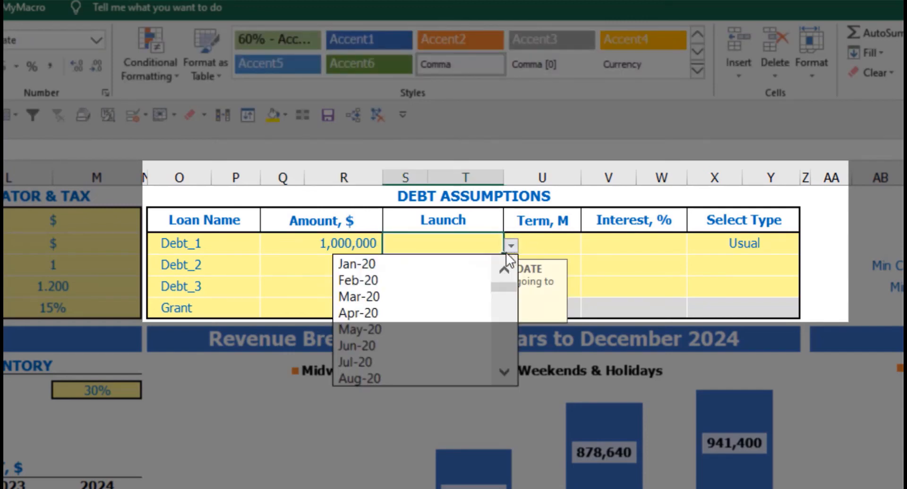
left_click(475, 283)
- Set the Debt_1 repayment term to 60 months and its annual interest rate to 5%
left_click(543, 237)
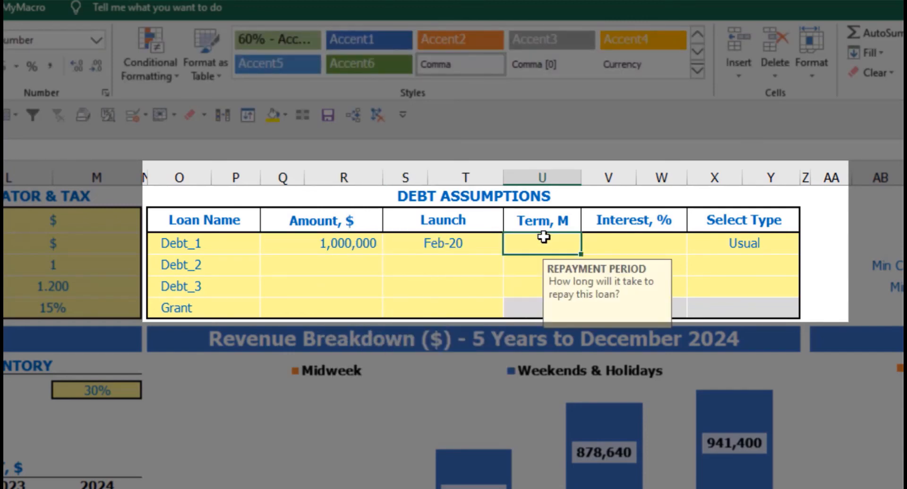
type("60")
key("Return")
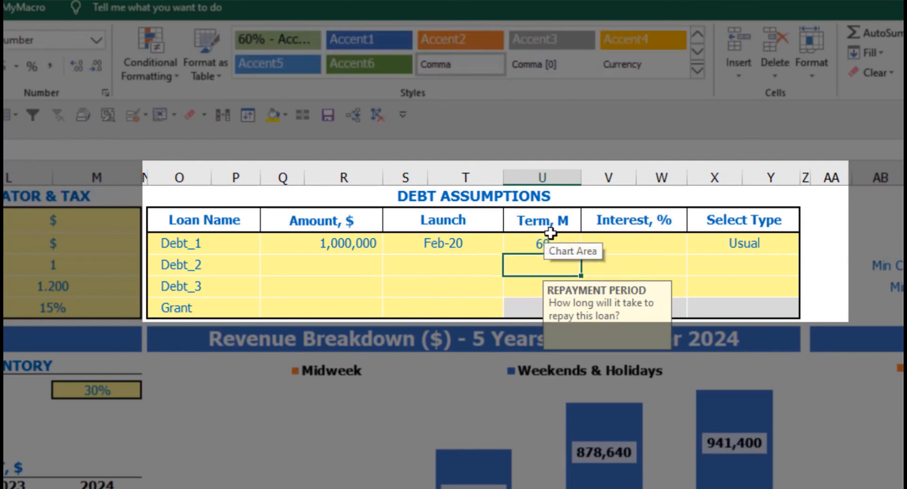
left_click(596, 242)
type("5")
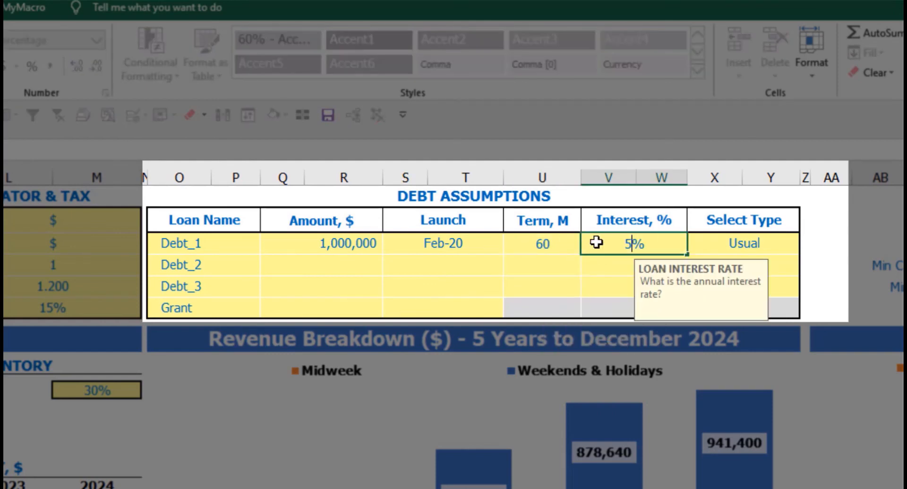
key("Return")
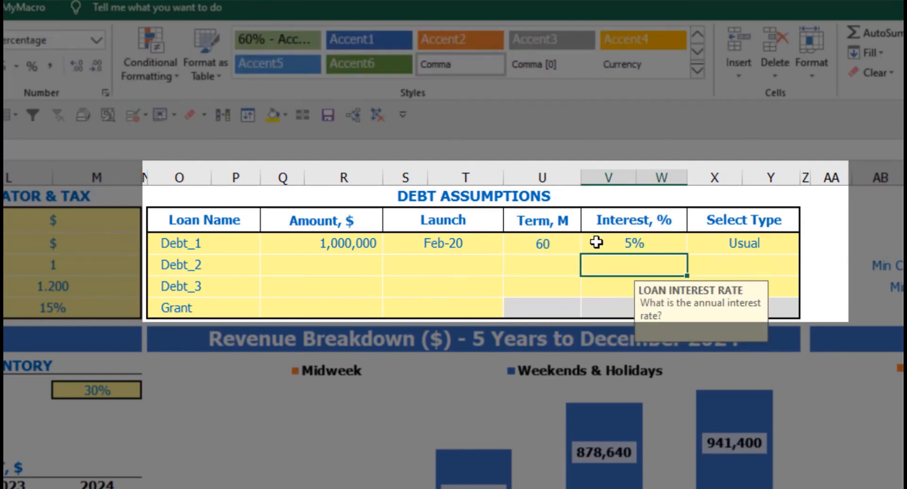
- Set the grant amount to 500,000 and its launch date to Mar-20 in the debt assumptions
left_click(338, 311)
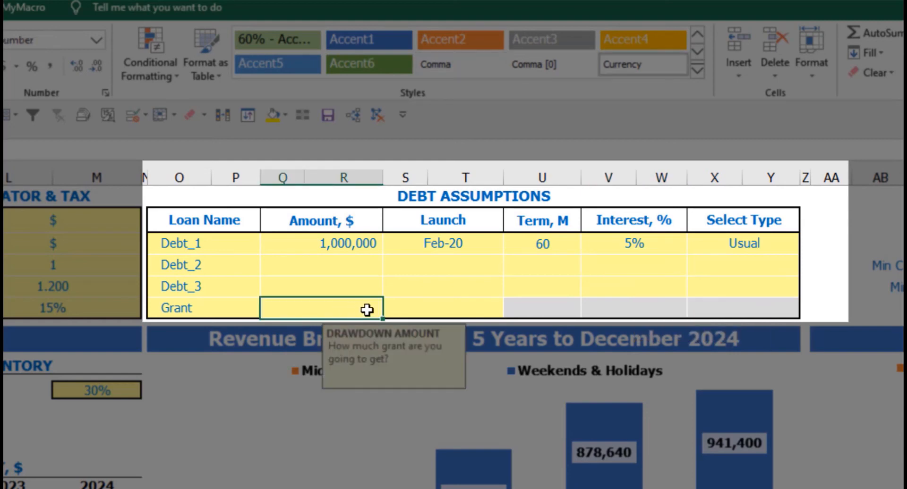
type("500000")
key("Return")
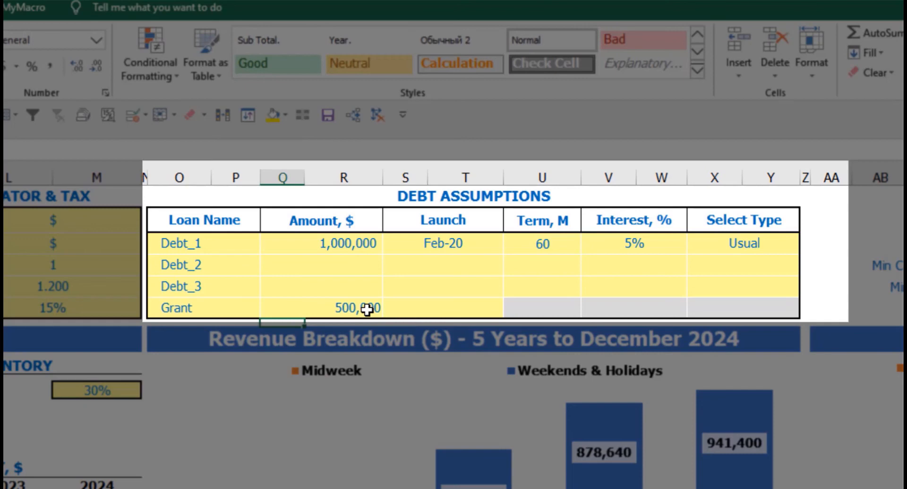
left_click(468, 311)
left_click(510, 310)
left_click(454, 363)
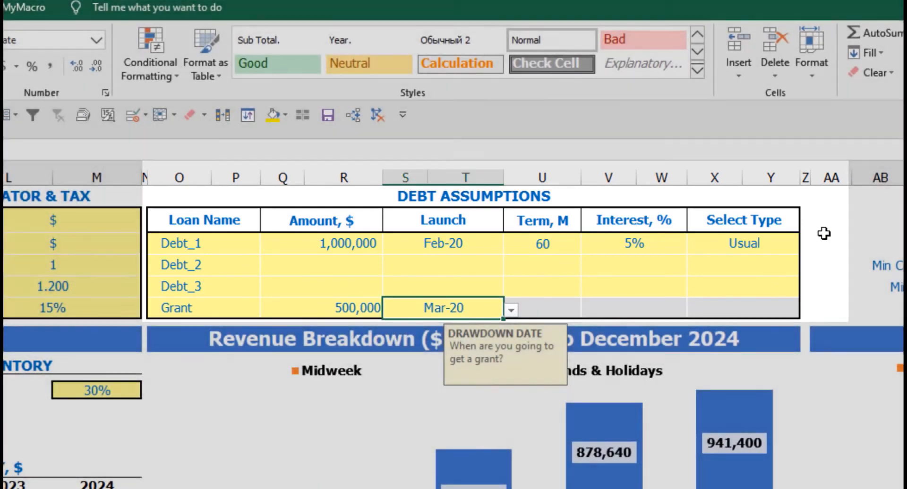
left_click(824, 233)
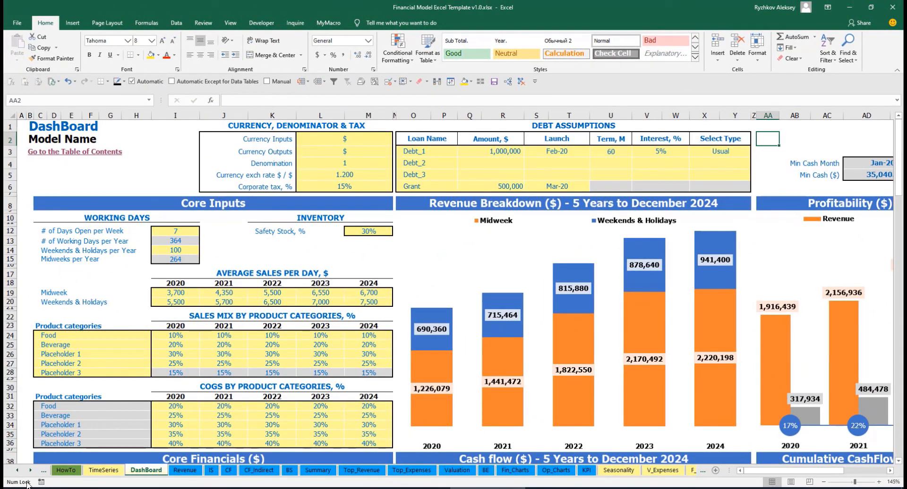
- Check the Debt_1 drawdown, repayment and interest calculations and the total debts on the capital calculation sheet
left_click(29, 470)
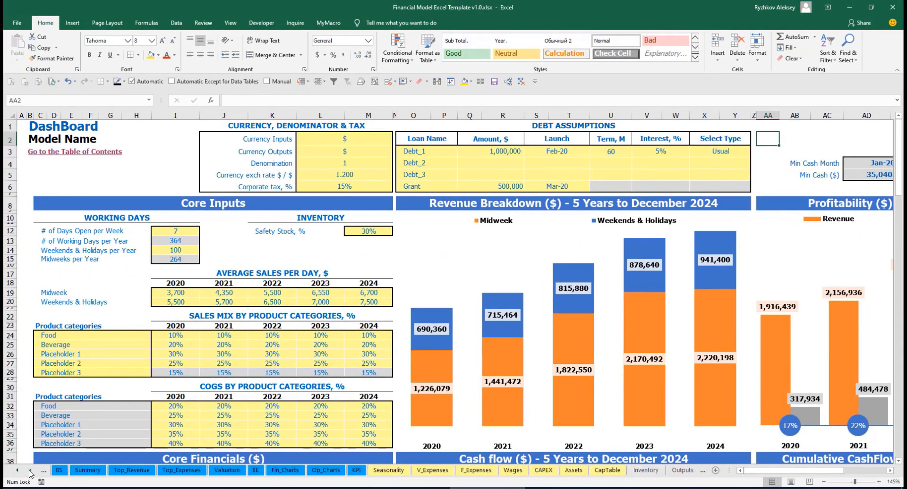
left_click(668, 472)
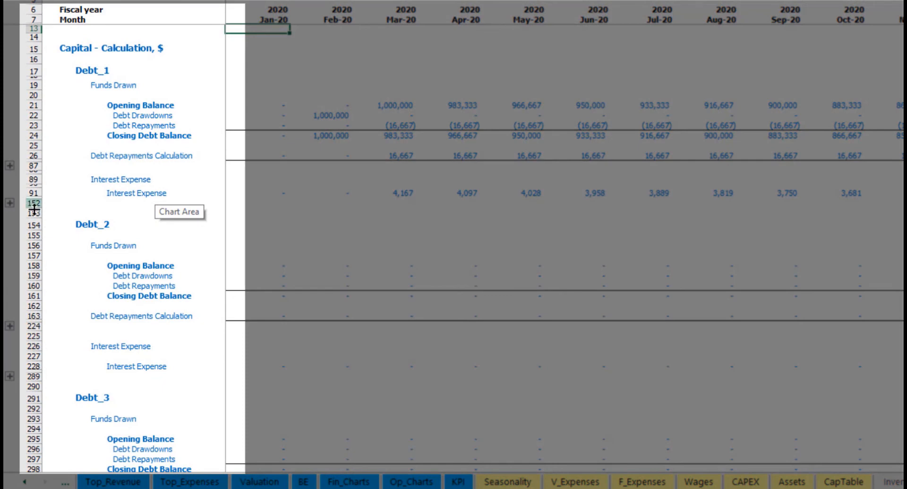
scroll(29, 227, "down", 9)
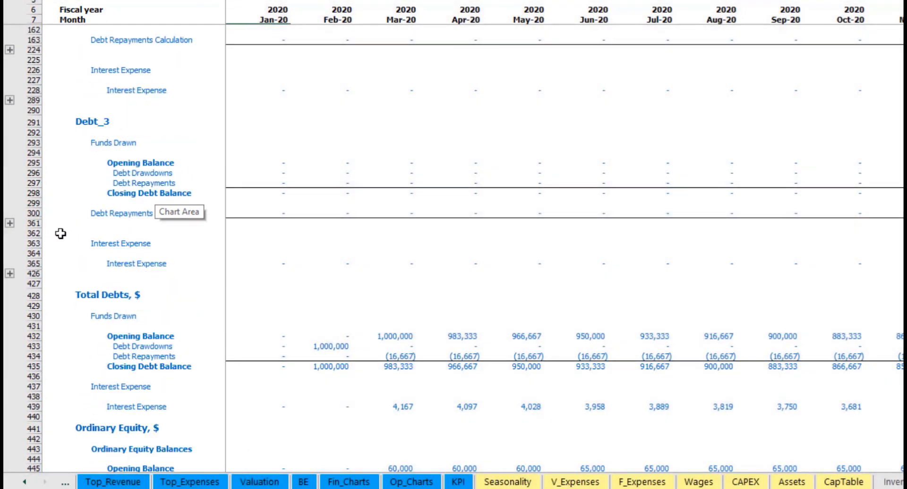
scroll(60, 233, "up", 5)
scroll(61, 233, "up", 4)
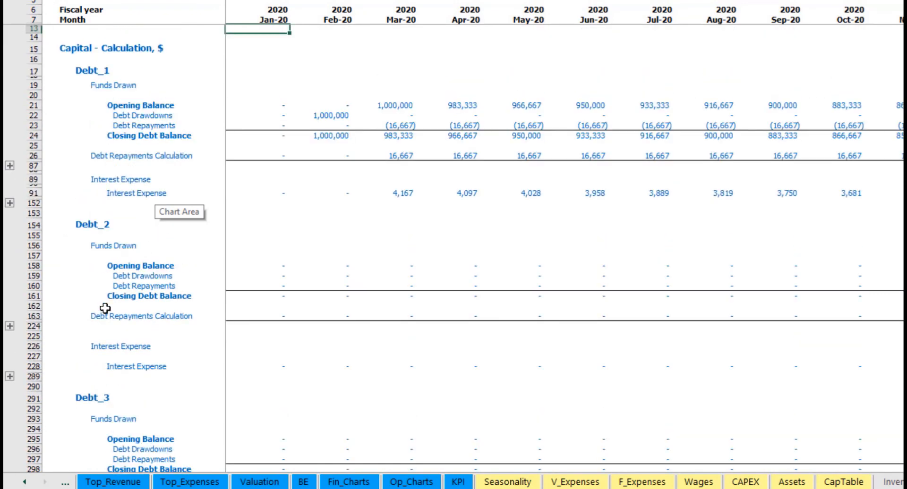
- Check the interest and debt rows in the income statement, cash flow statement and balance sheet
left_click(25, 482)
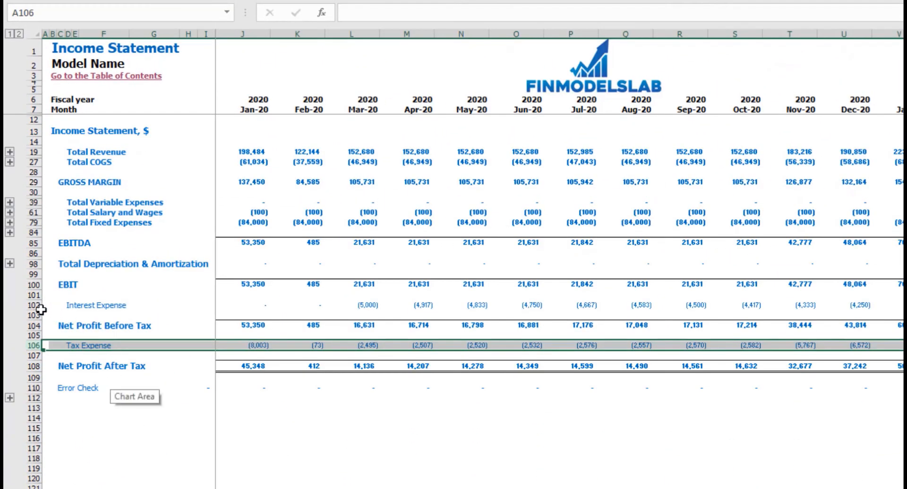
left_click(36, 306)
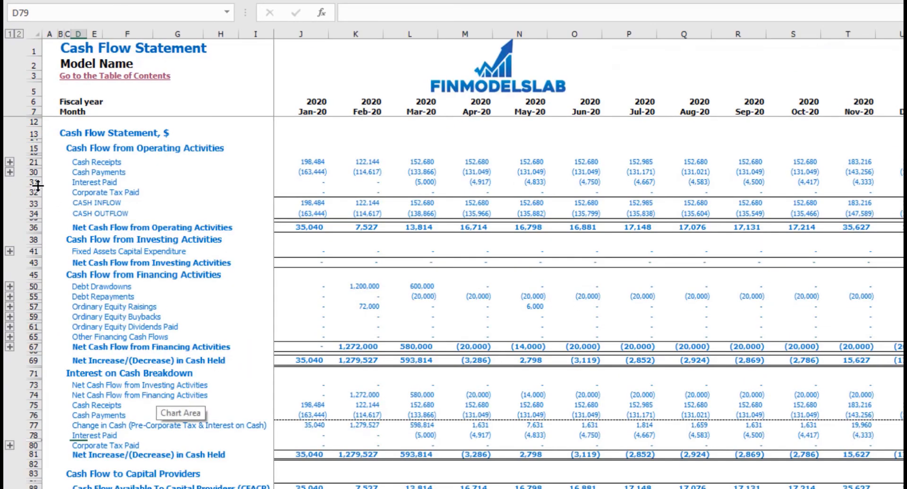
left_click(38, 185)
left_click(35, 286)
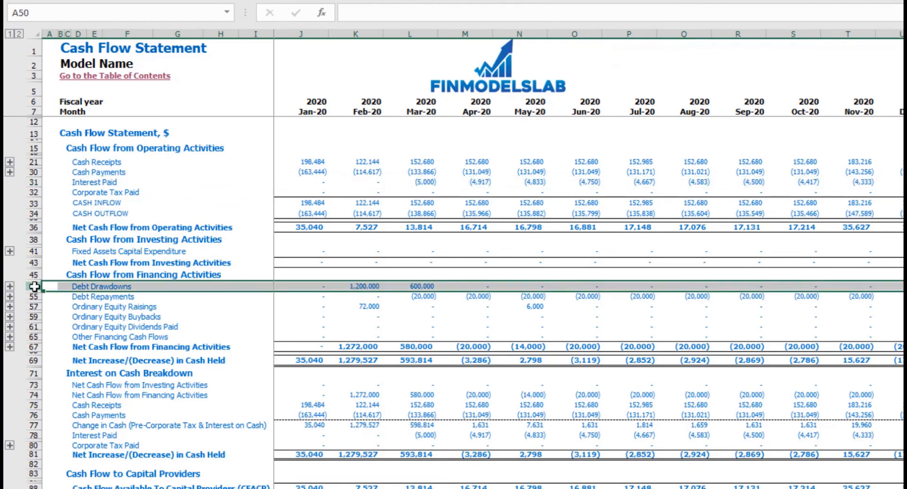
left_click(34, 296)
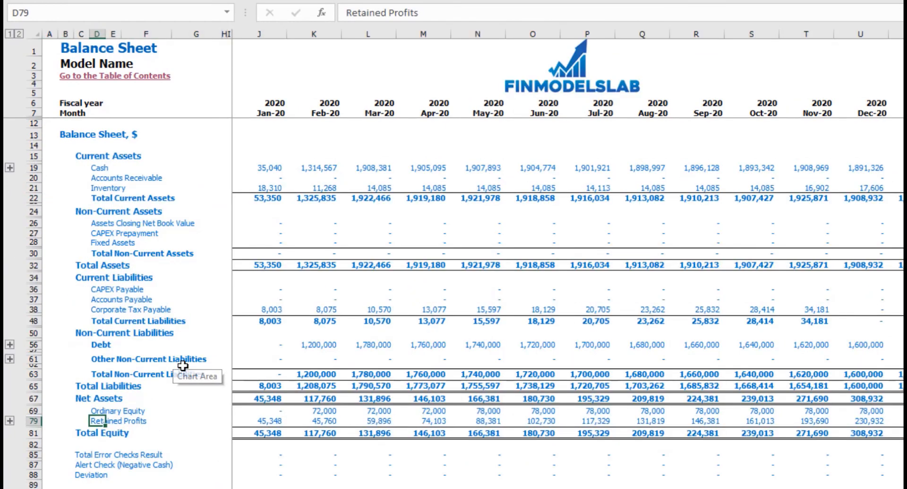
left_click(34, 344)
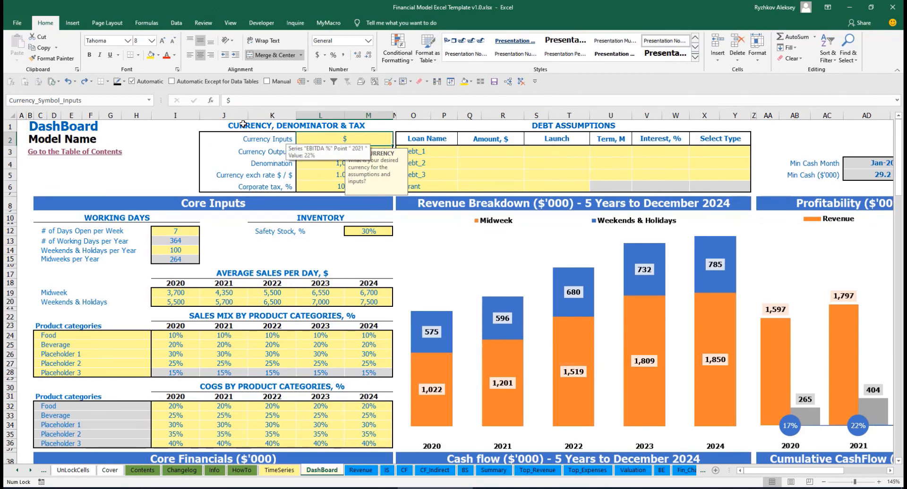
- Review the input currency and output currency cells on the DashBoard sheet
left_click(164, 144)
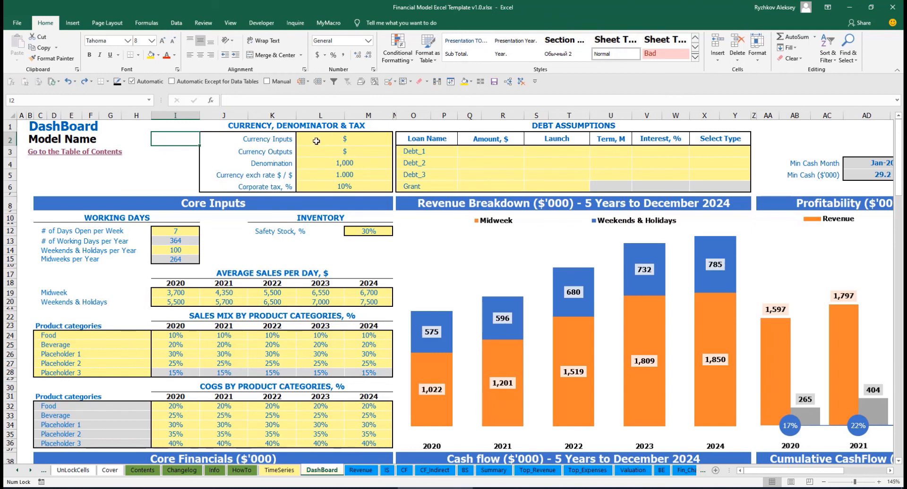
left_click(333, 140)
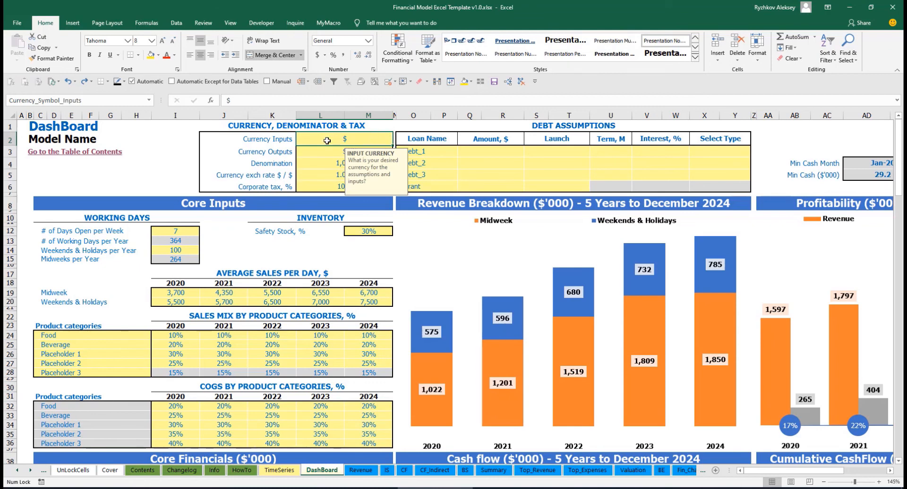
left_click(312, 154)
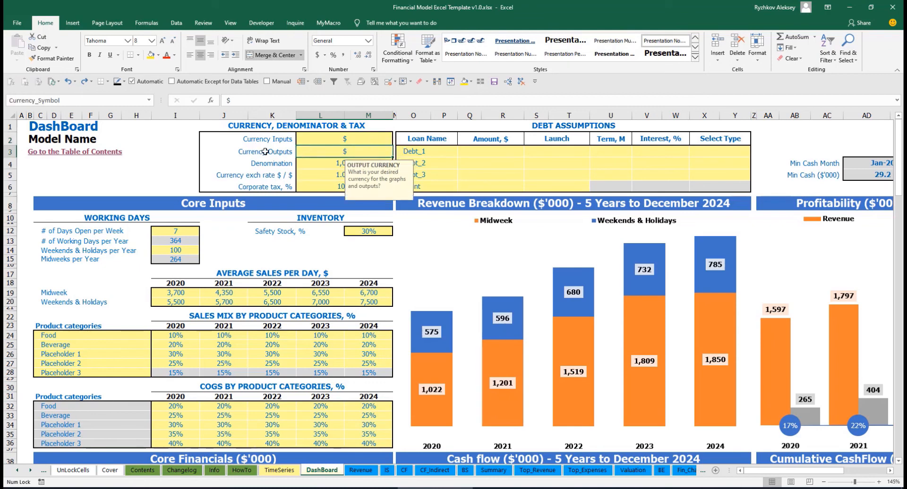
left_click(324, 141)
left_click(322, 152)
- Set the input currency to USD and the output currency to EUR
left_click(335, 140)
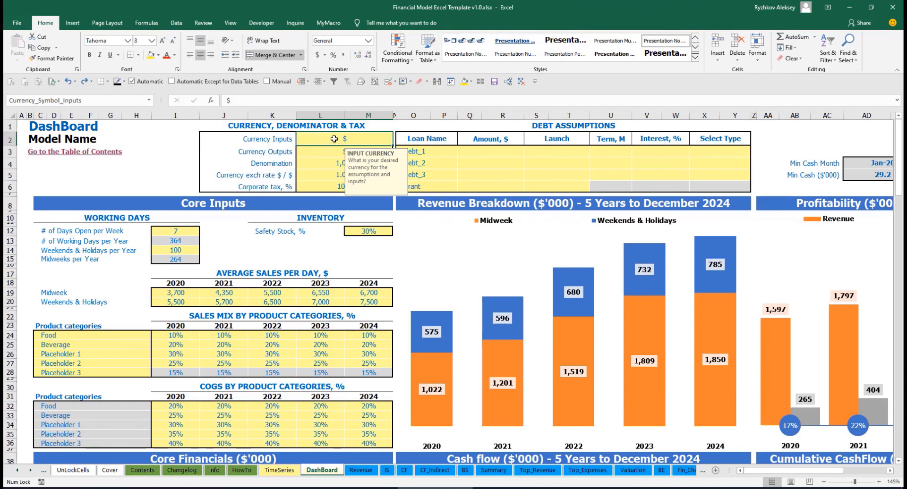
type("USD")
key("Return")
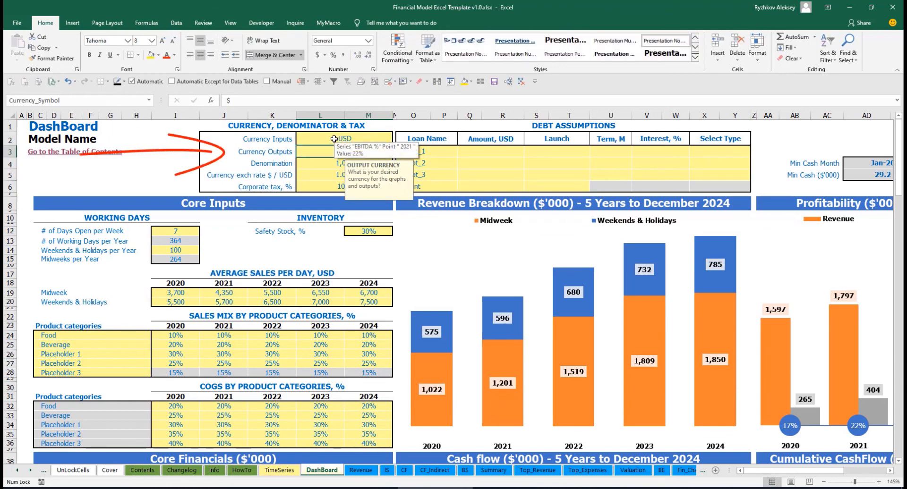
type("EUR")
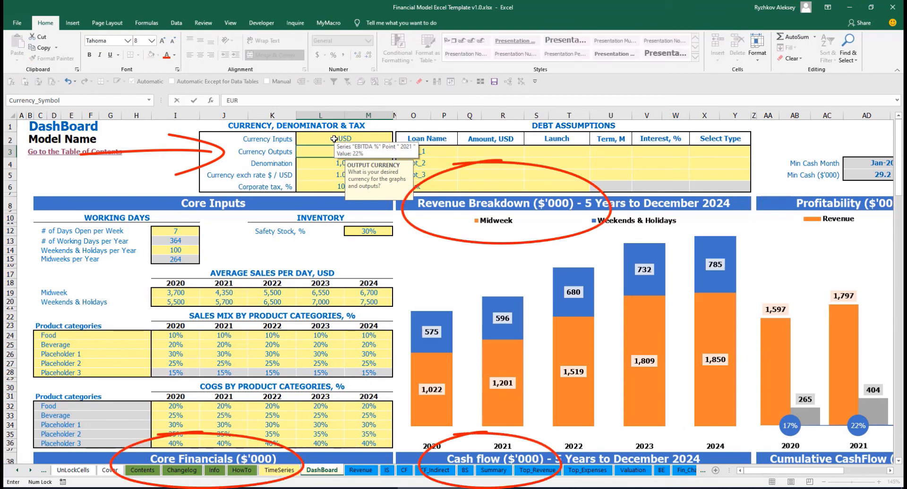
key("Return")
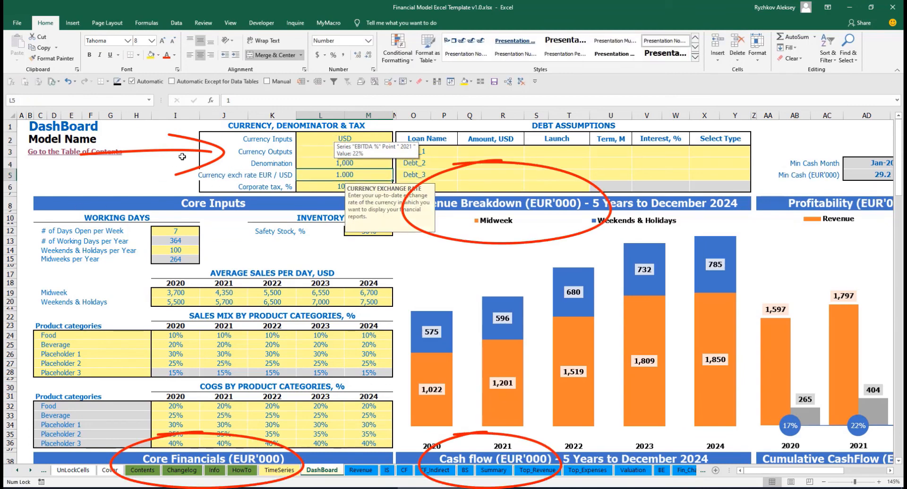
left_click(174, 151)
- Set the EUR / USD currency exchange rate to 1.2
left_click(332, 175)
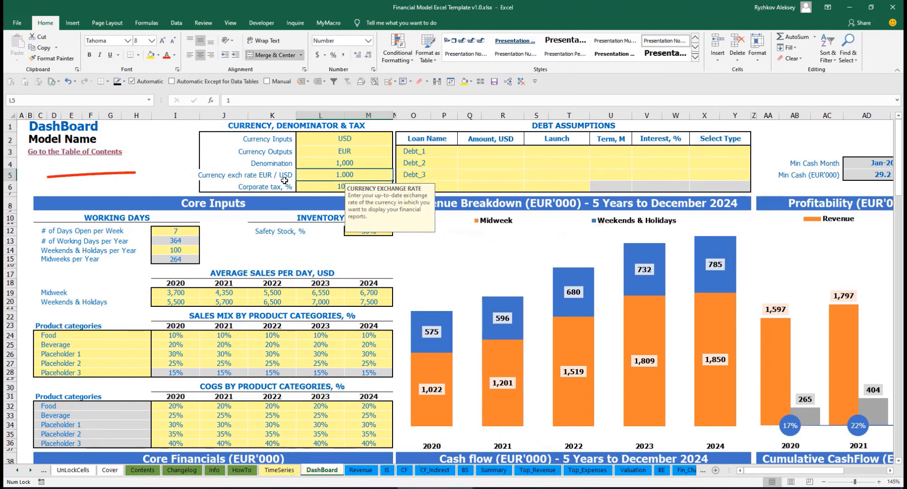
type("1.")
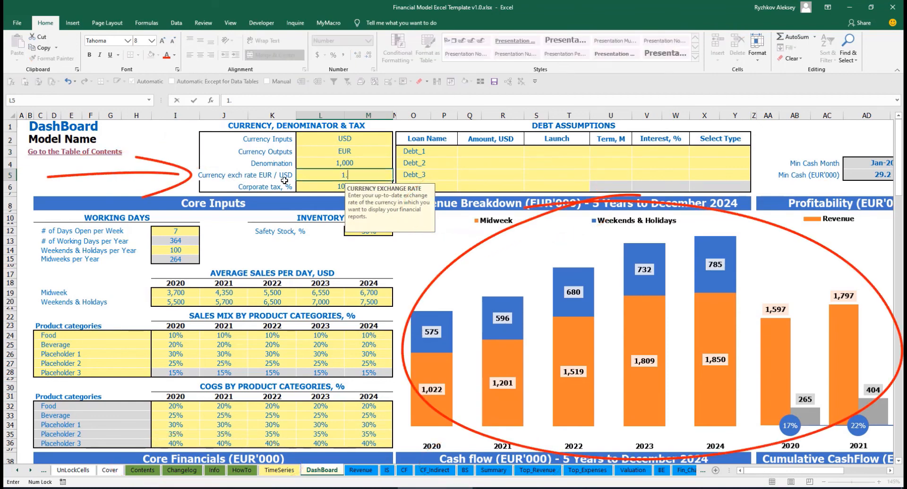
type("2")
key("Return")
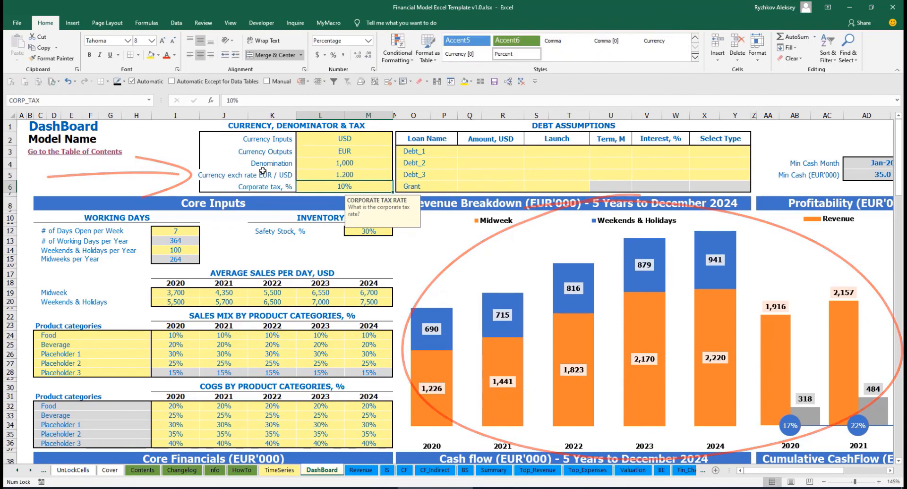
- Review the input currency, output currency and exchange rate entries
left_click(328, 140)
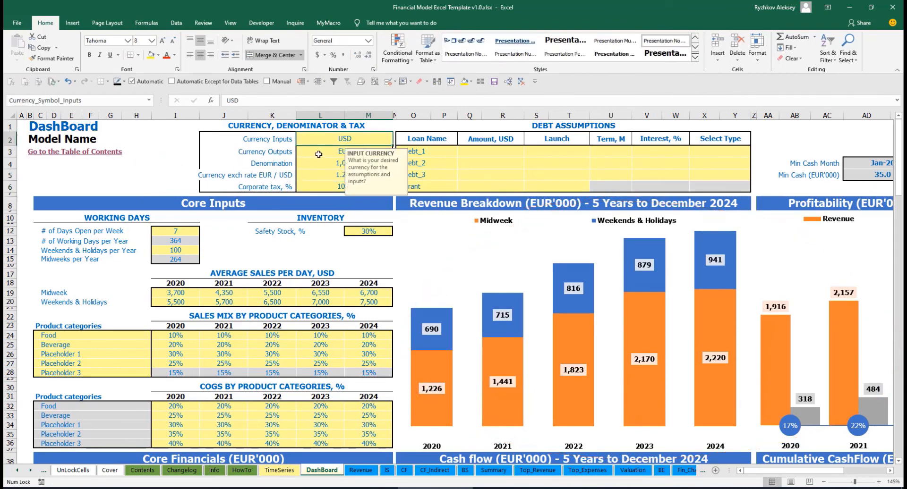
left_click(320, 152)
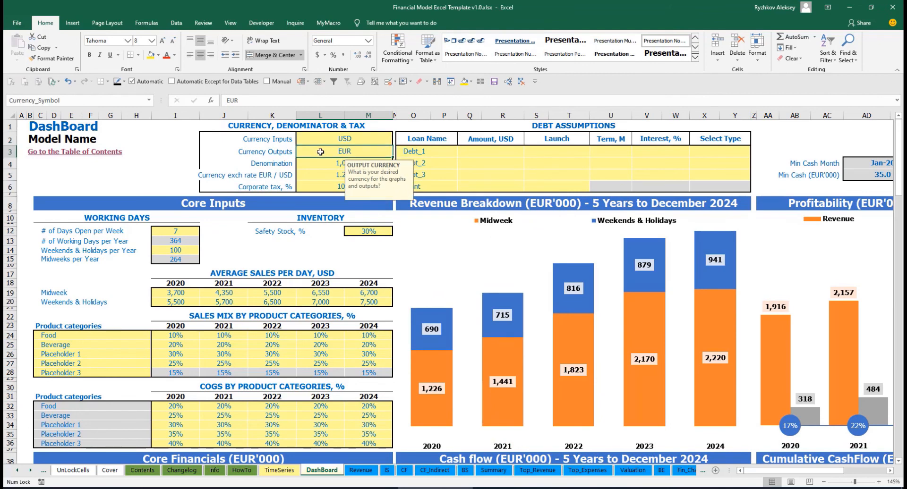
left_click(309, 175)
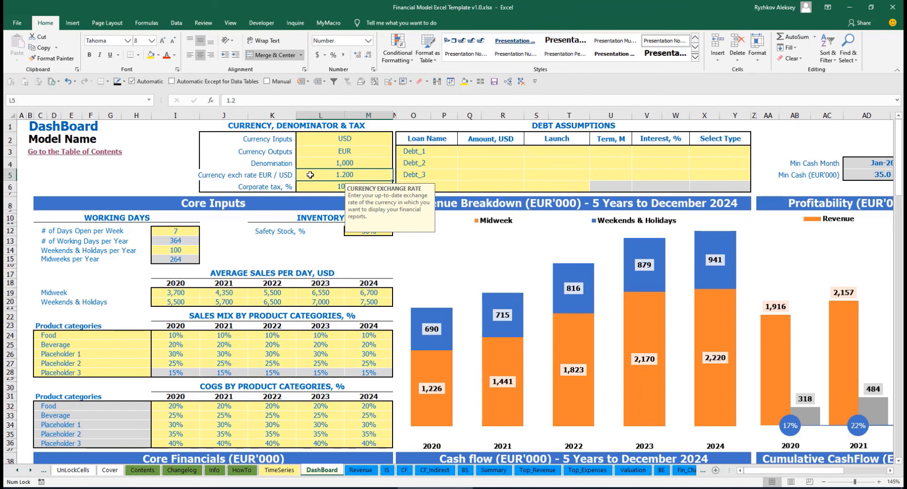
- Review the denomination setting and check the currency denomination in the income statement headings on the Summary sheet
left_click(329, 162)
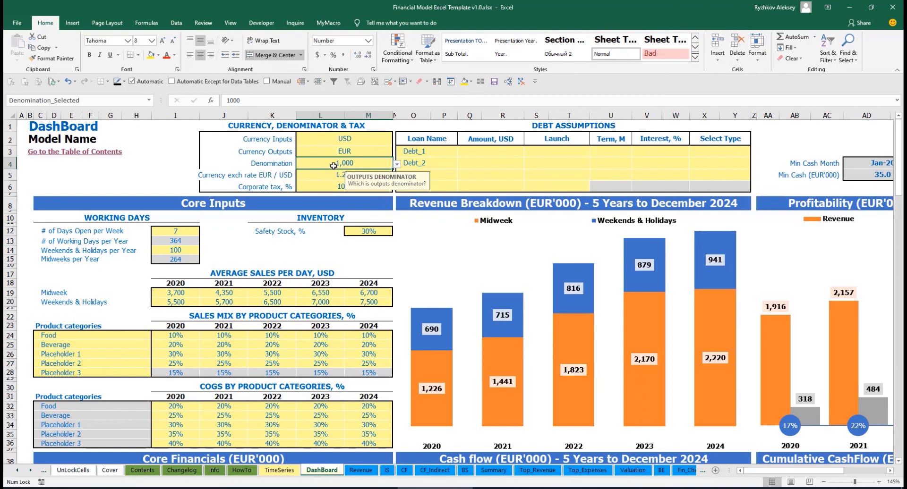
left_click(492, 469)
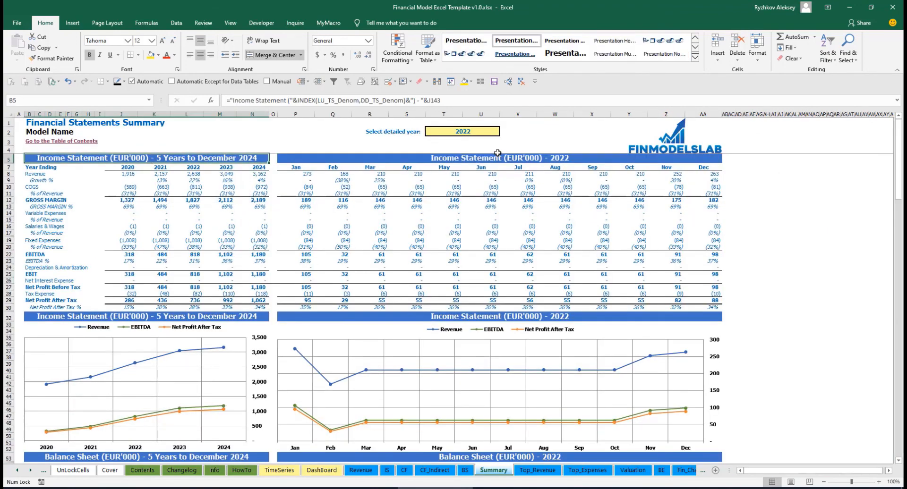
left_click(467, 159)
left_click(197, 157)
left_click(324, 470)
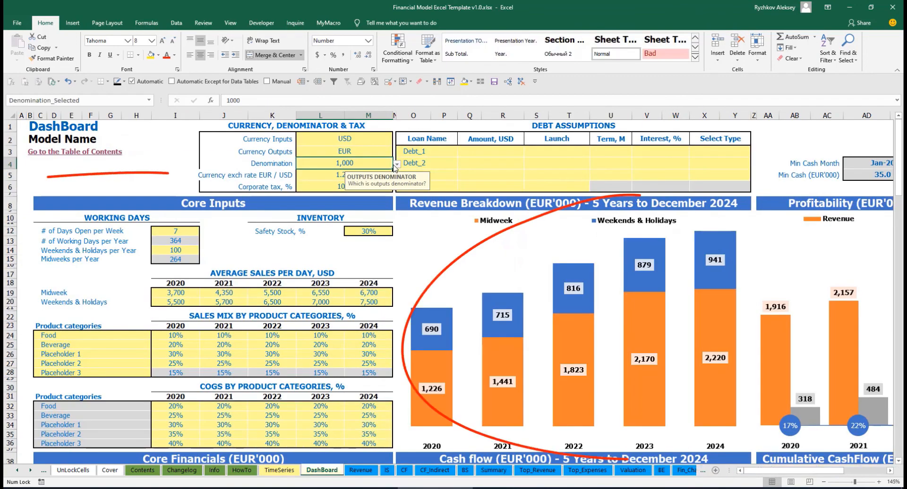
- Set the output denomination to 1,000,000 and check it on the Summary sheet
left_click(396, 163)
left_click(349, 192)
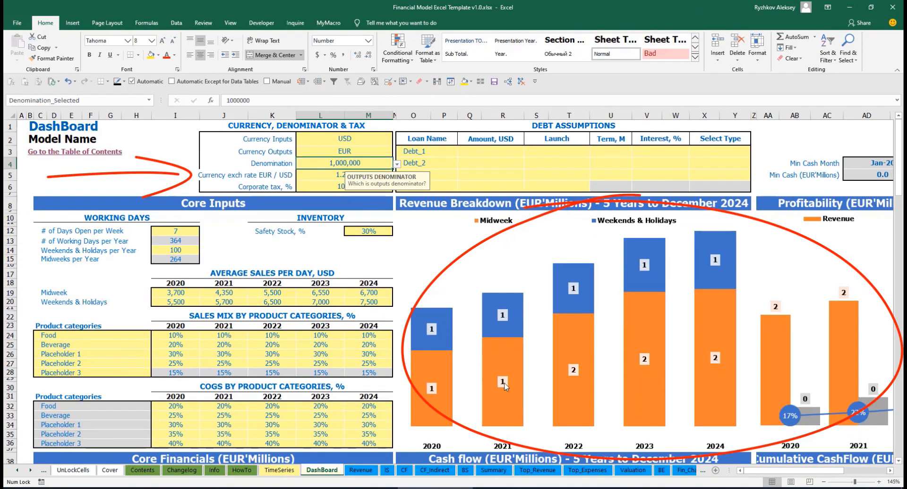
left_click(494, 471)
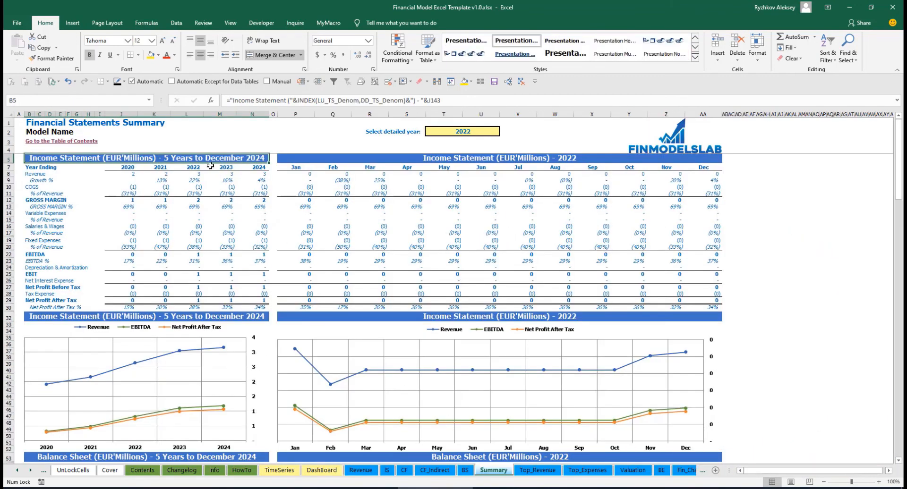
- Set the output denomination to 1 on the DashBoard and check the income statement headings and figures on the Summary sheet
left_click(379, 158)
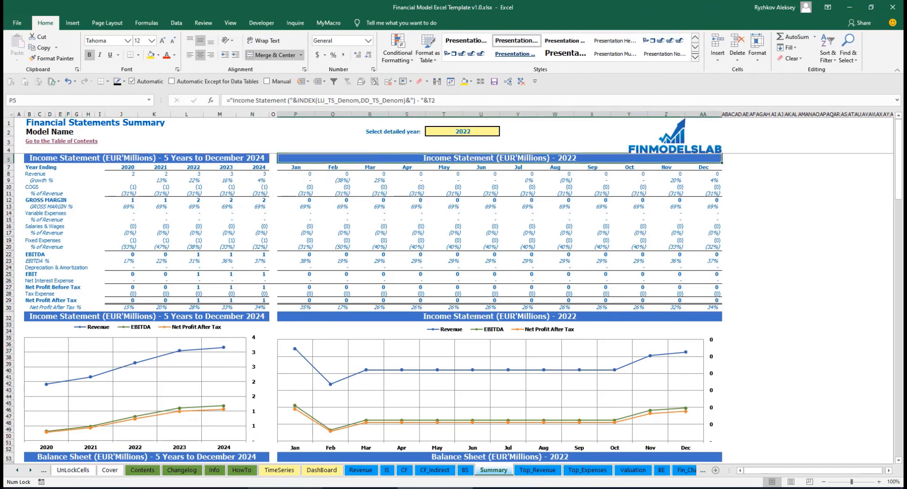
left_click(321, 470)
left_click(396, 164)
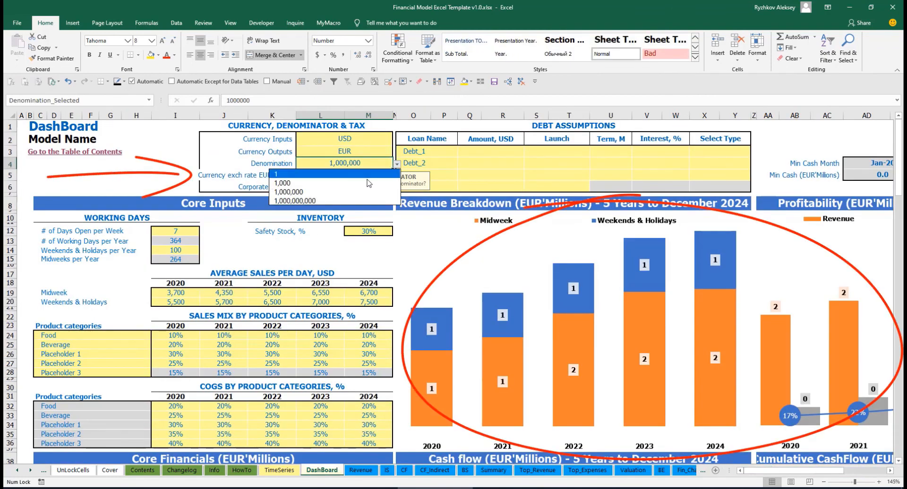
left_click(333, 175)
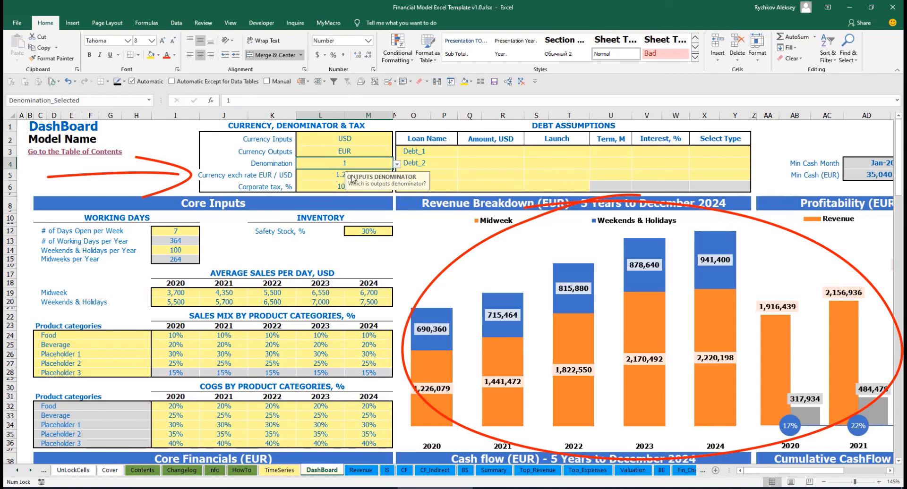
left_click(493, 470)
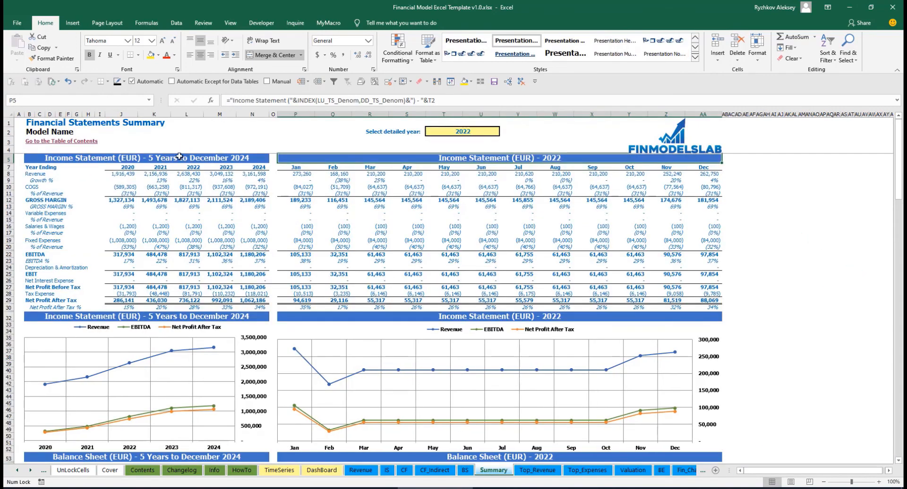
- Set the corporate tax to 15% on the DashBoard and check the Tax Expense row in the monthly income statement
left_click(321, 470)
left_click(324, 183)
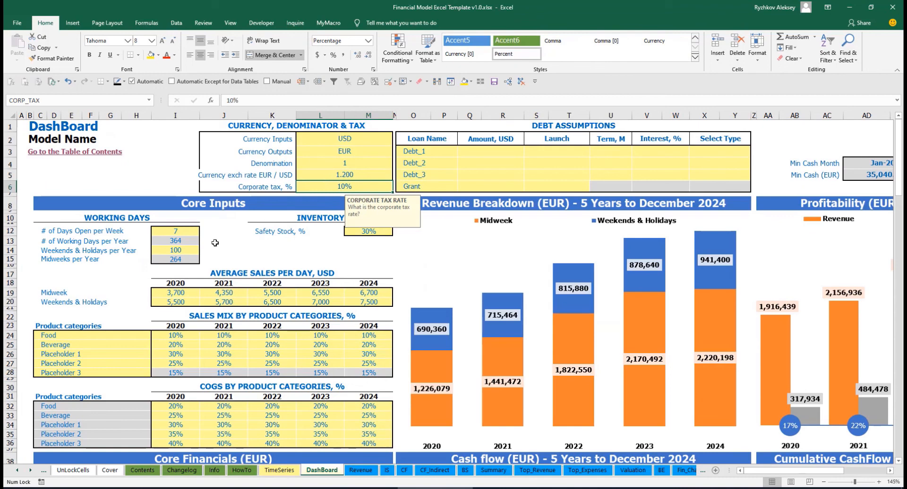
type("15")
key("Return")
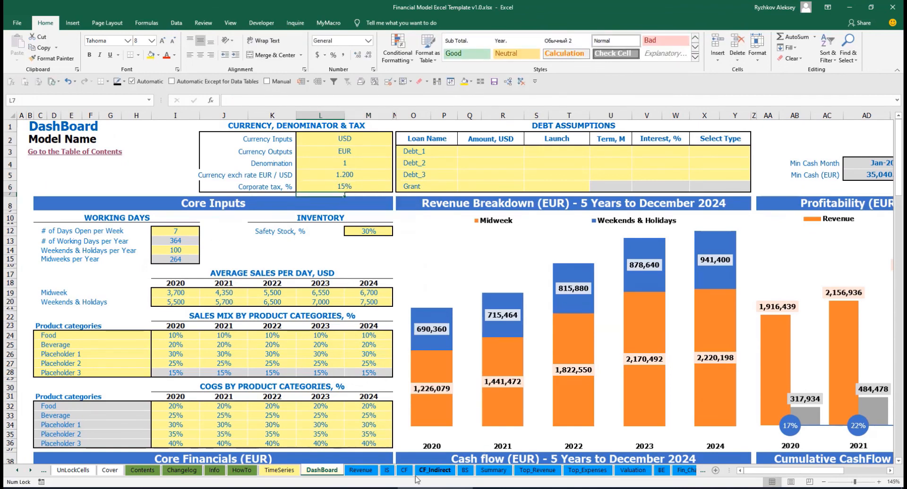
left_click(387, 471)
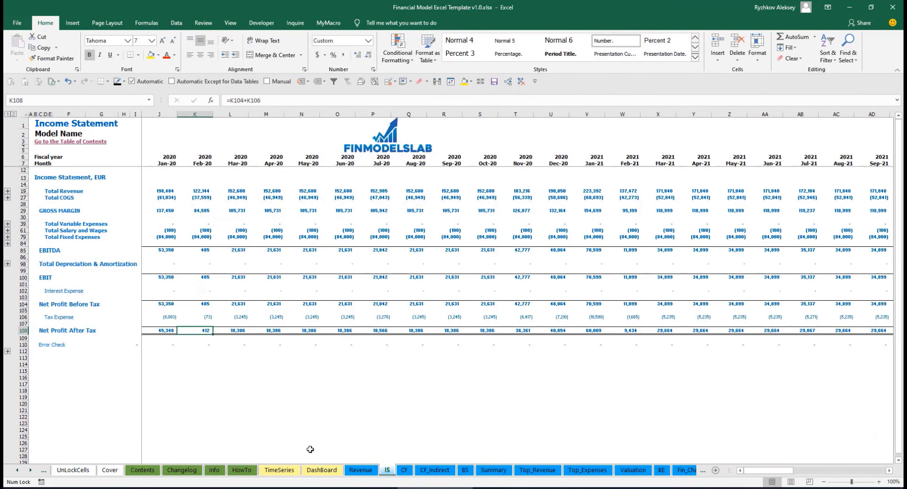
left_click(23, 318)
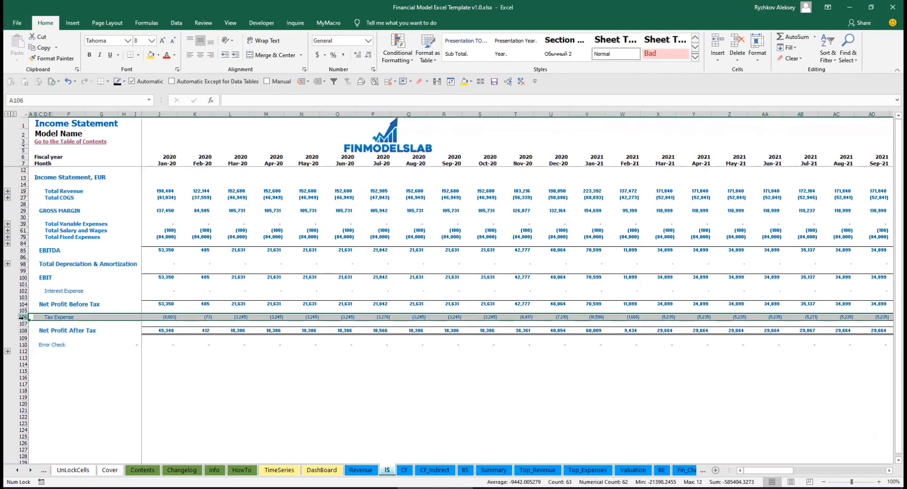